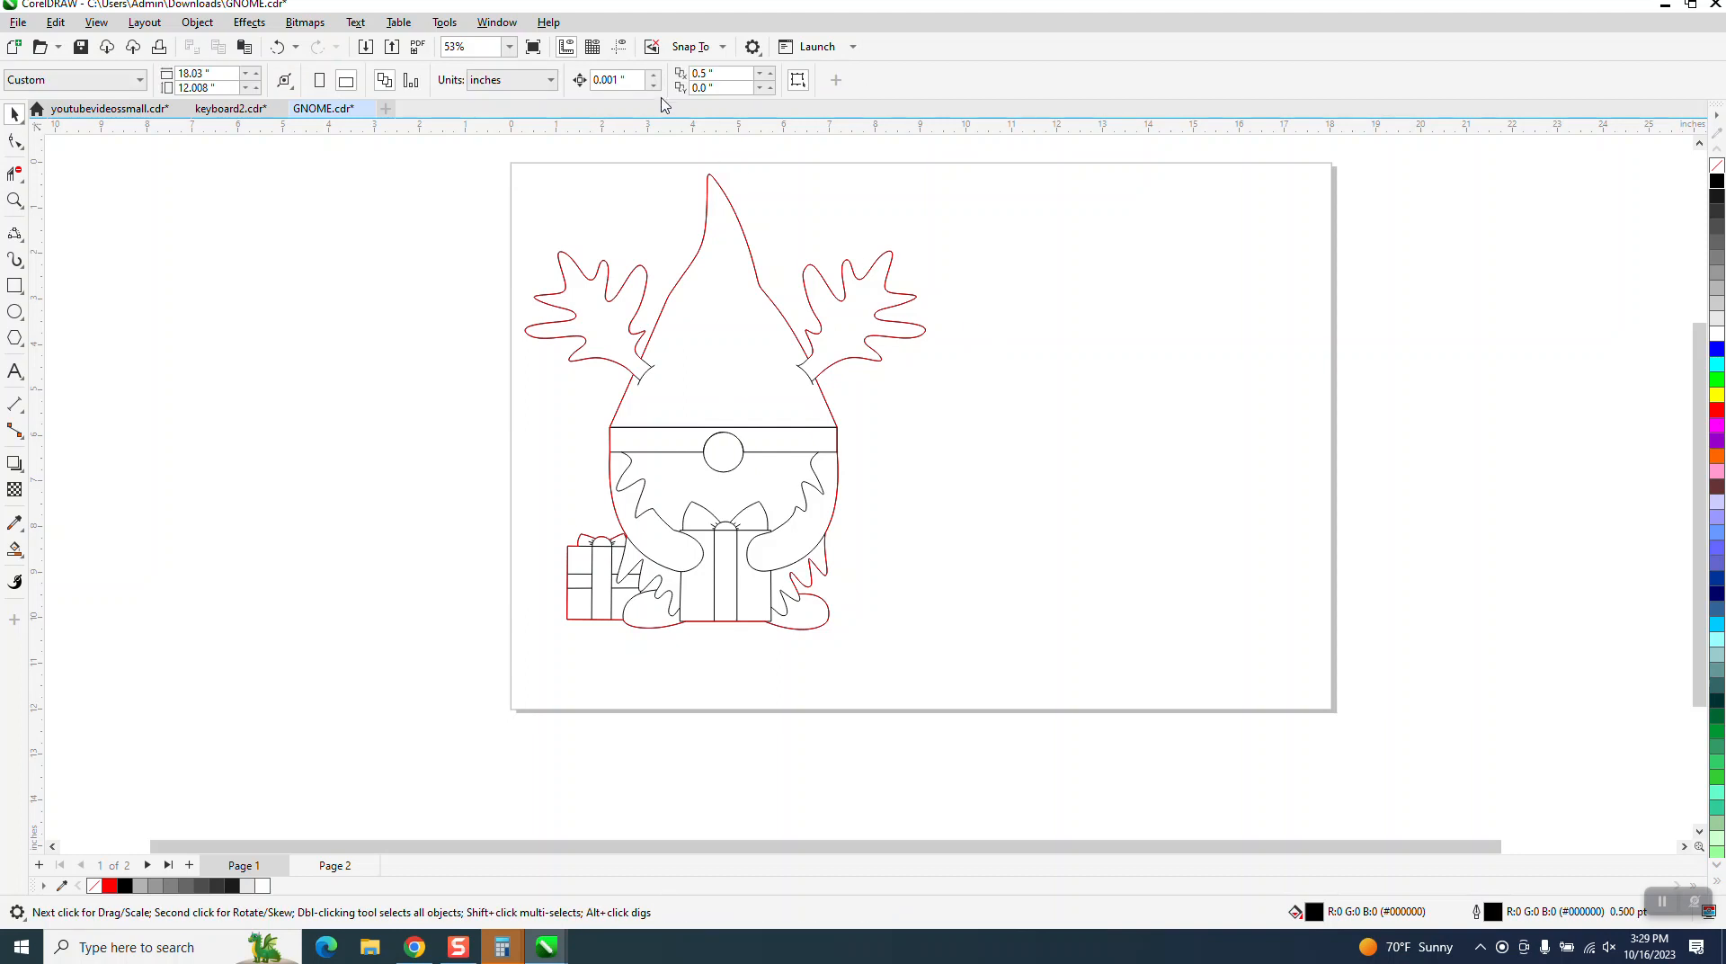
# Clear the selection and set the nudge distance to 10 inches
pyautogui.click(637, 80)
pyautogui.click(724, 212)
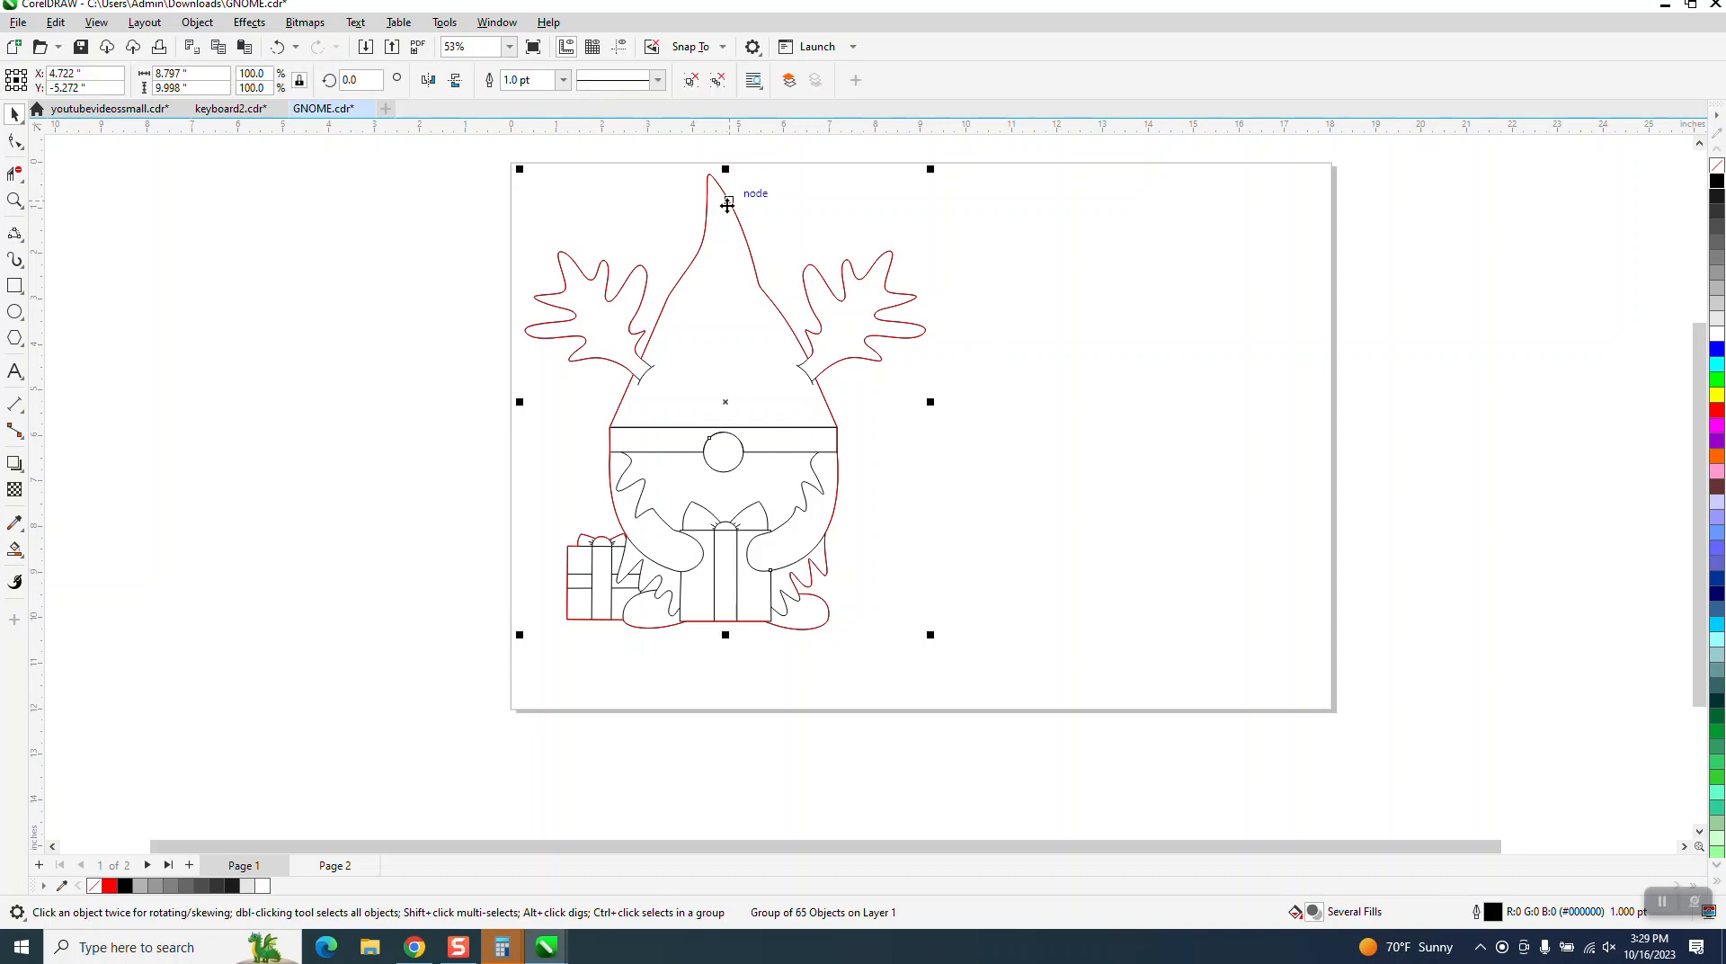
pyautogui.click(376, 197)
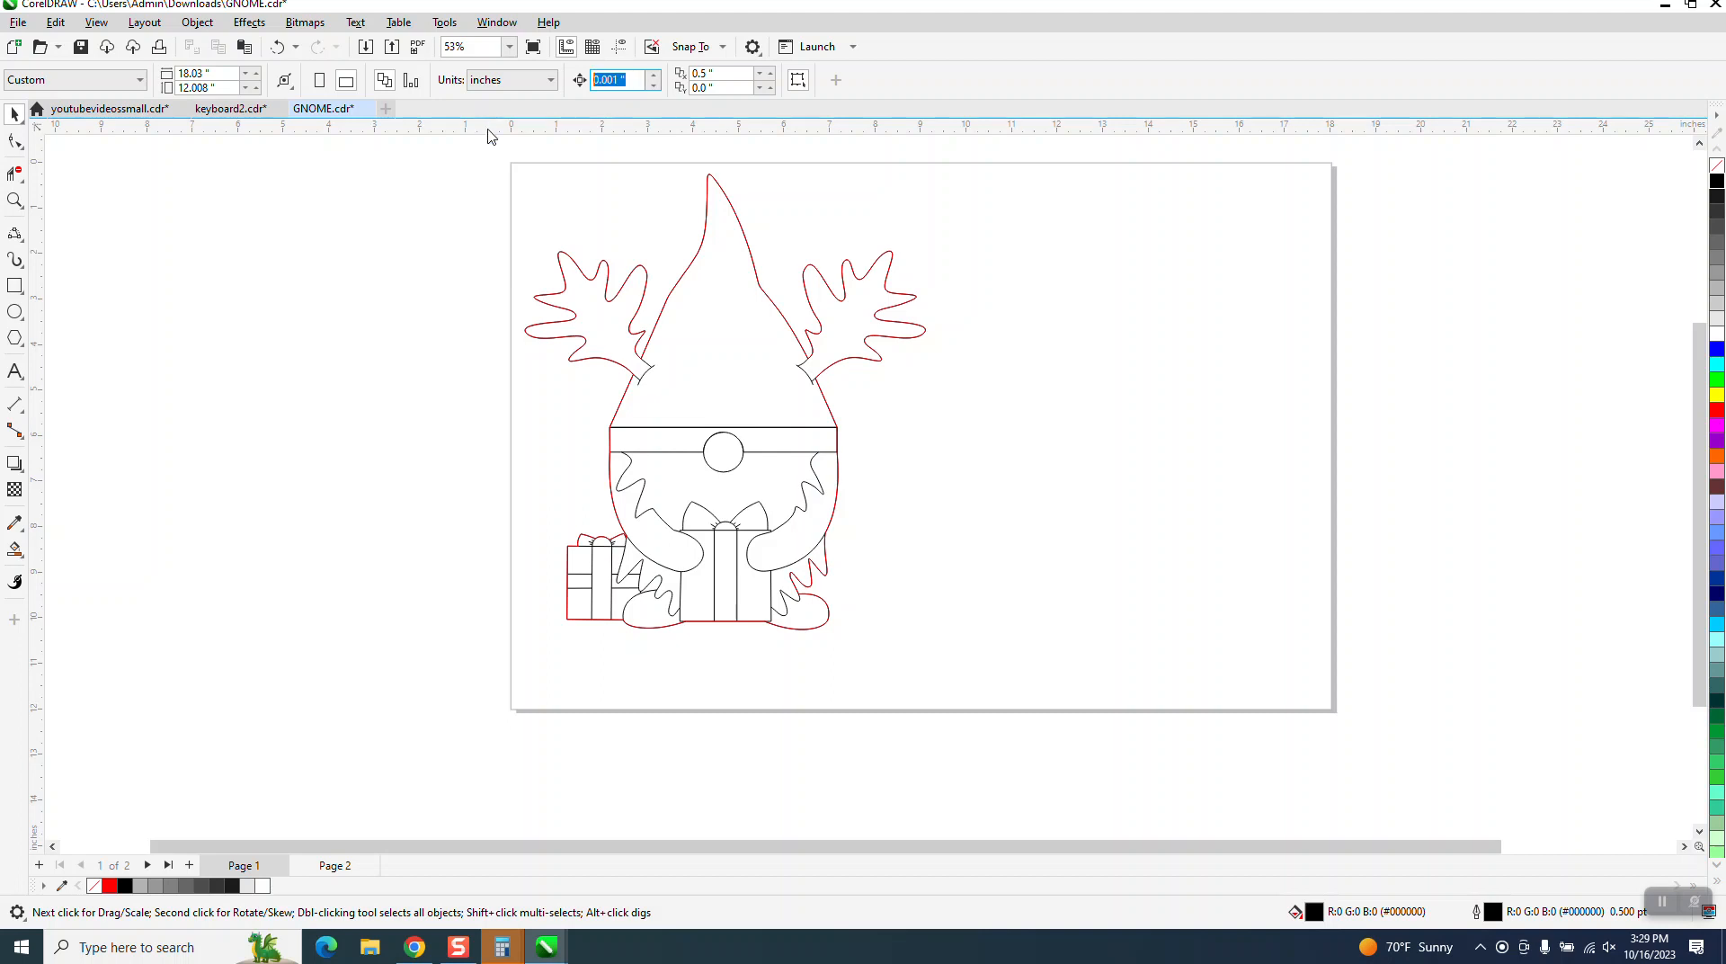
pyautogui.write('10')
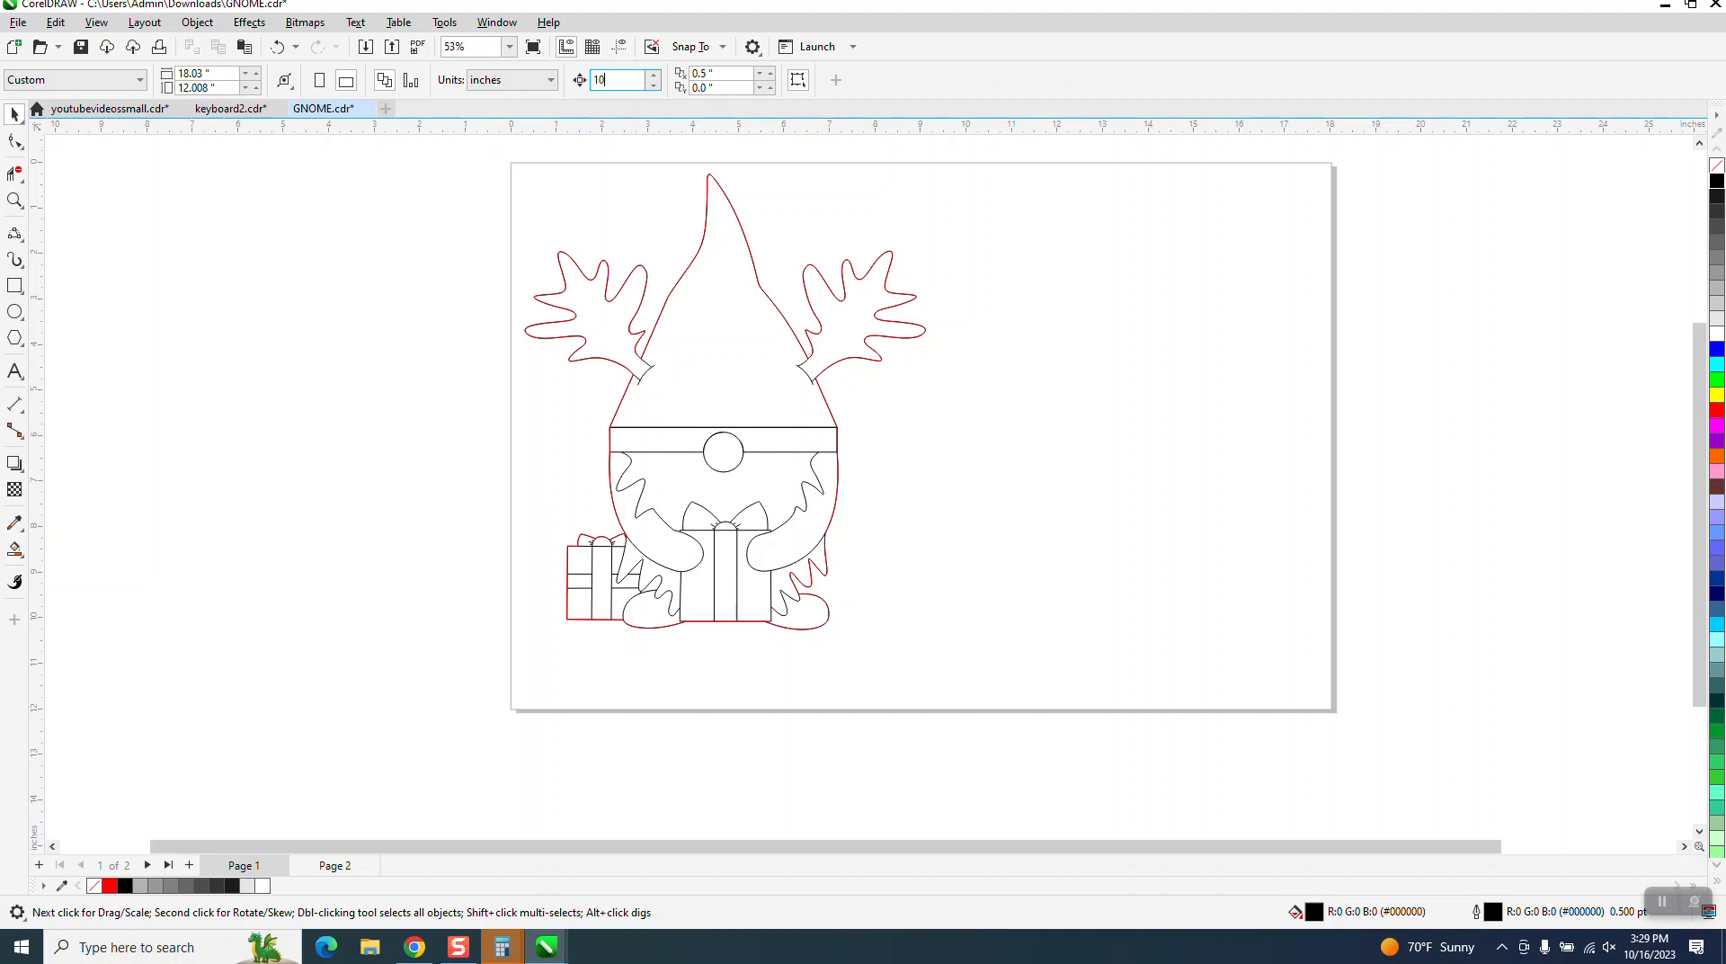
# Ungroup the red gnome outline group into separate curves and deselect it
pyautogui.click(752, 263)
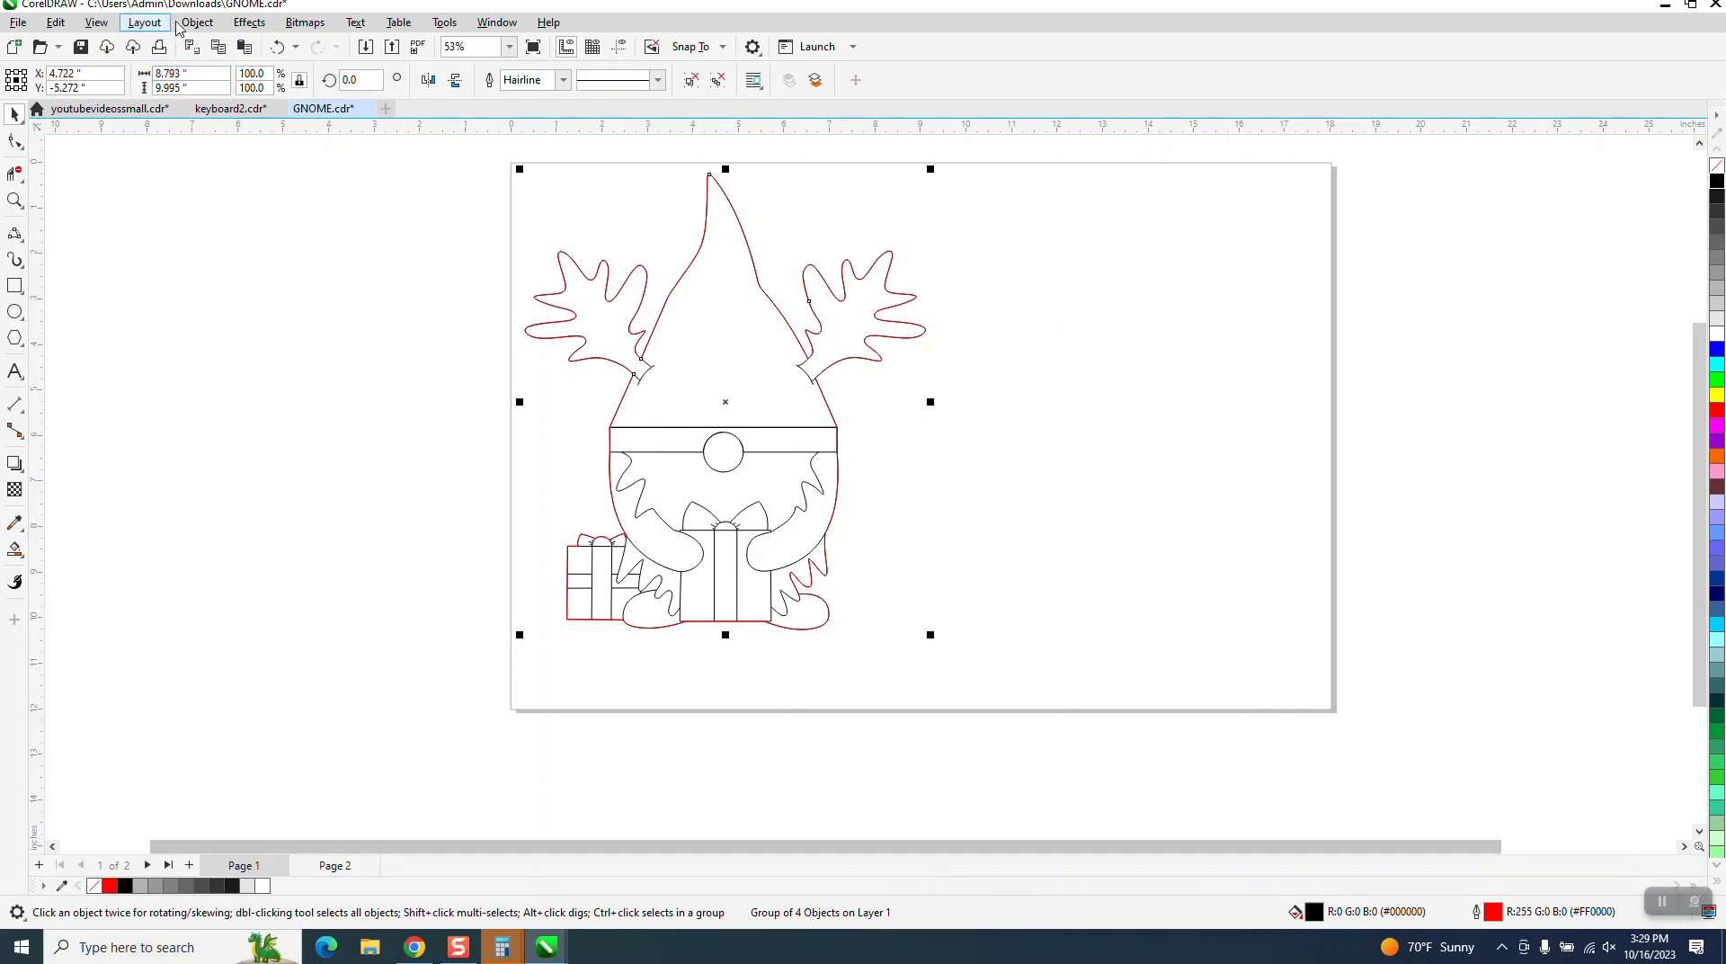
pyautogui.click(191, 23)
pyautogui.moveTo(270, 327)
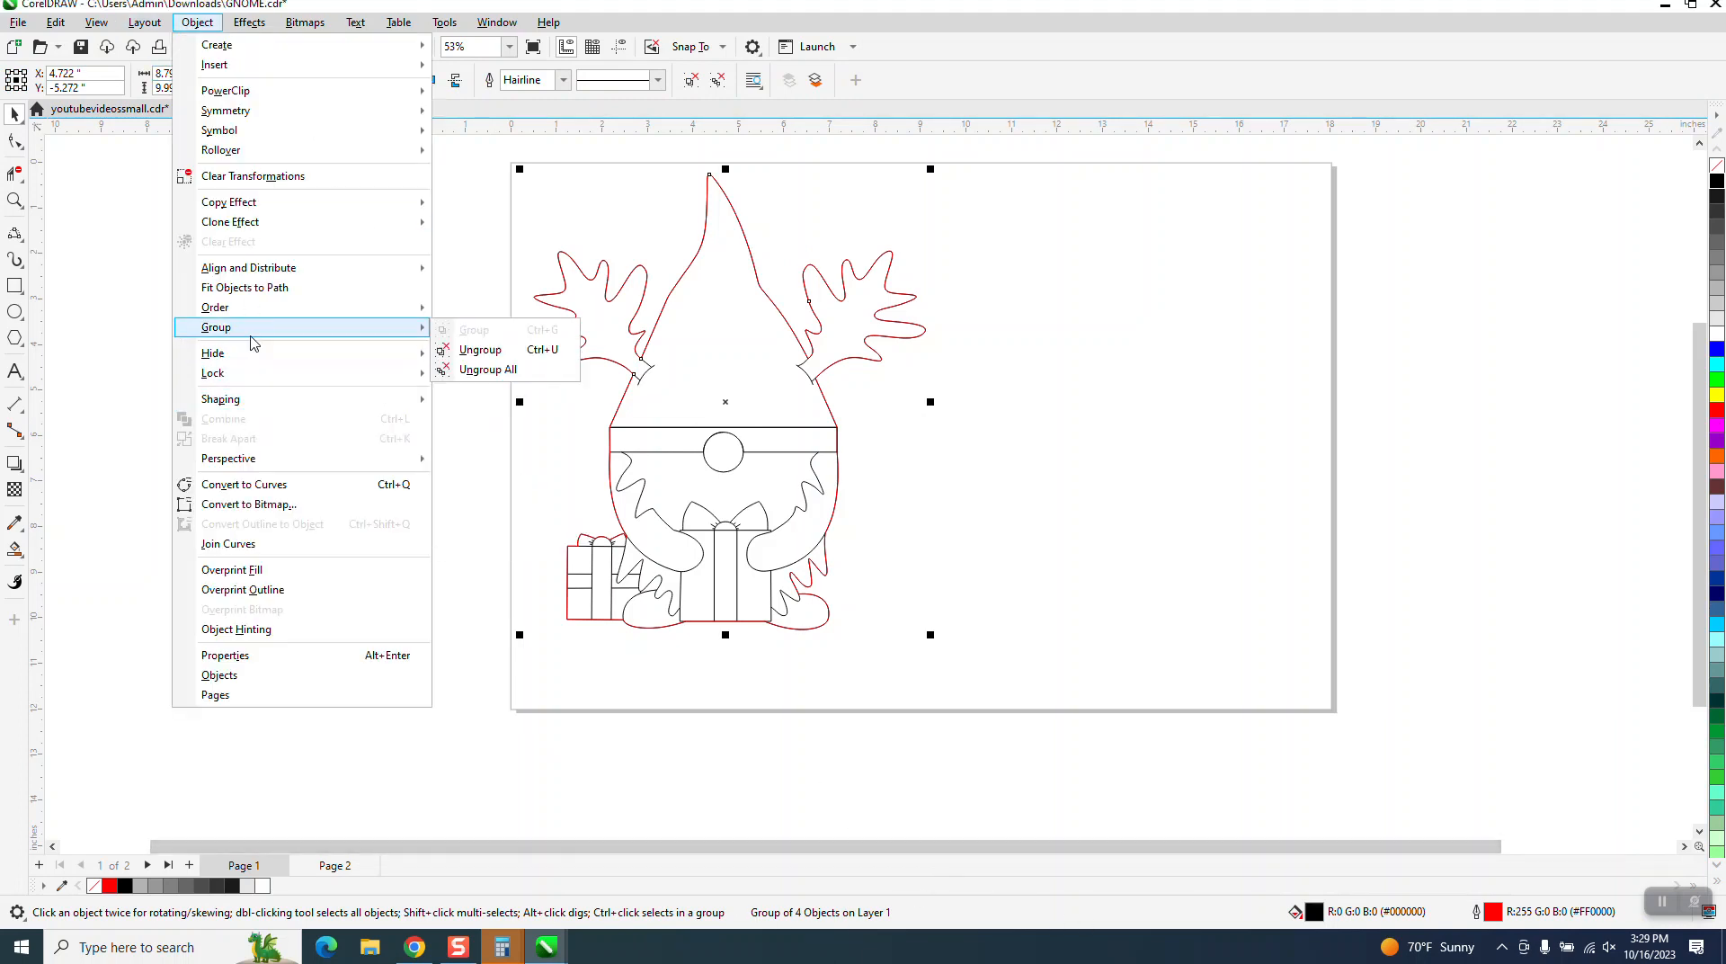
pyautogui.click(459, 351)
pyautogui.click(784, 250)
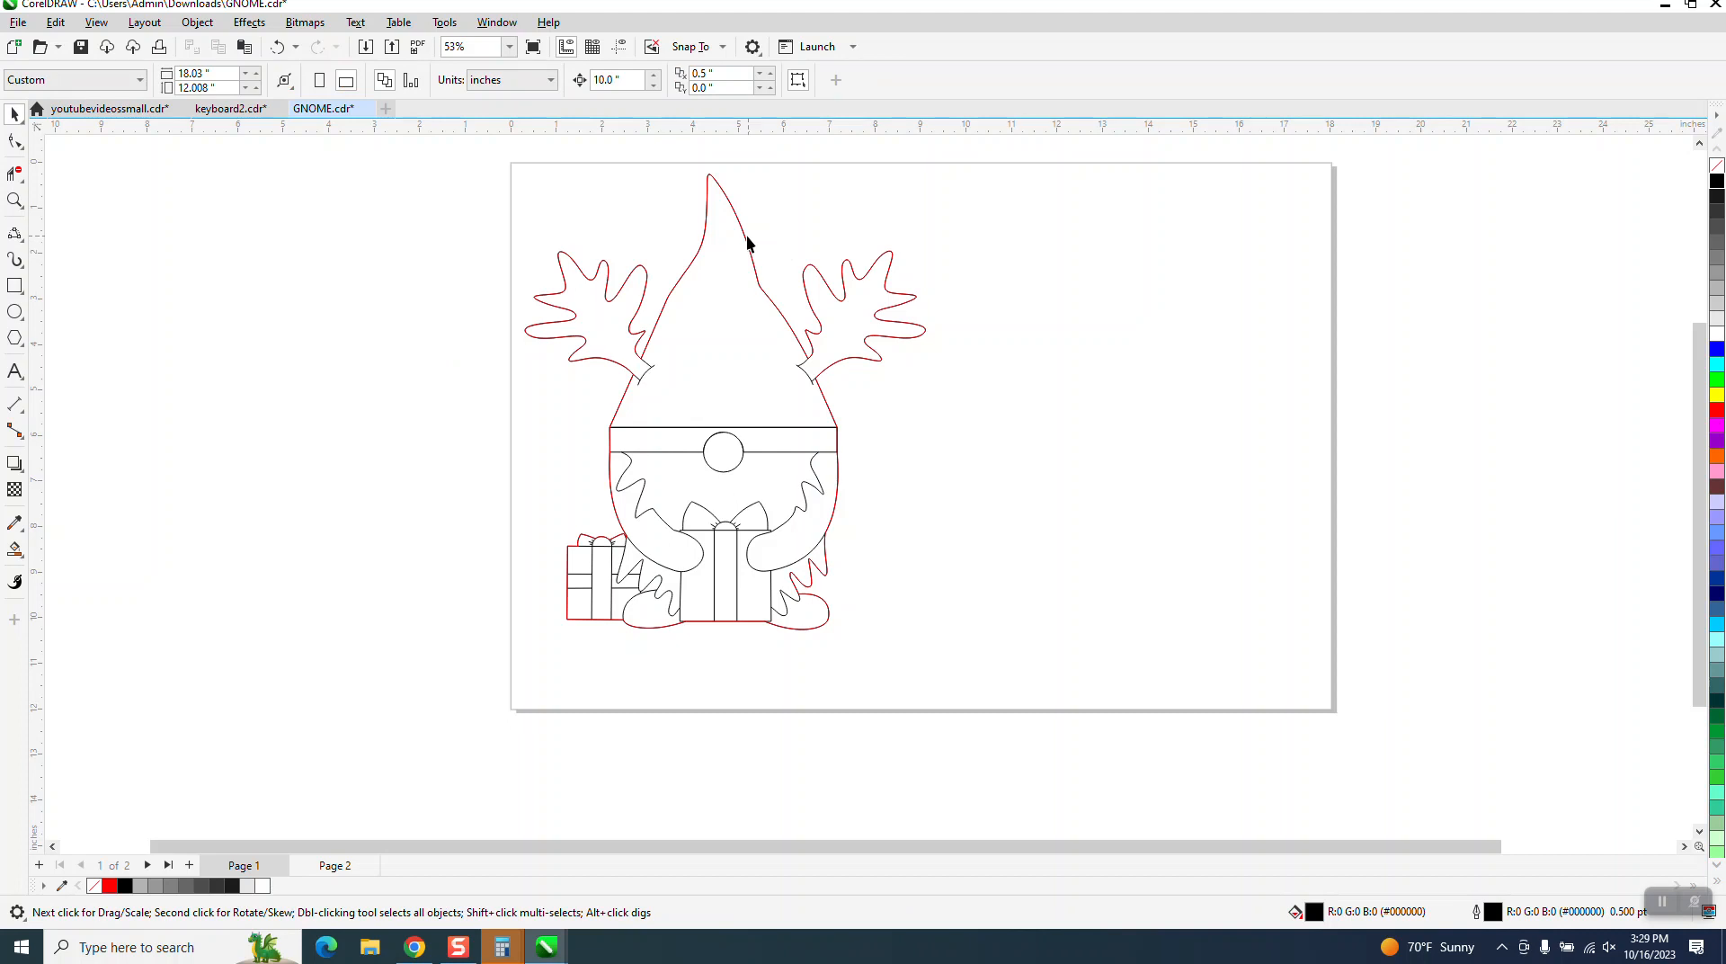
# Nudge the red curve on the hat's right side 10 inches right and back, and the black detailed gnome group 10 inches left
pyautogui.click(744, 236)
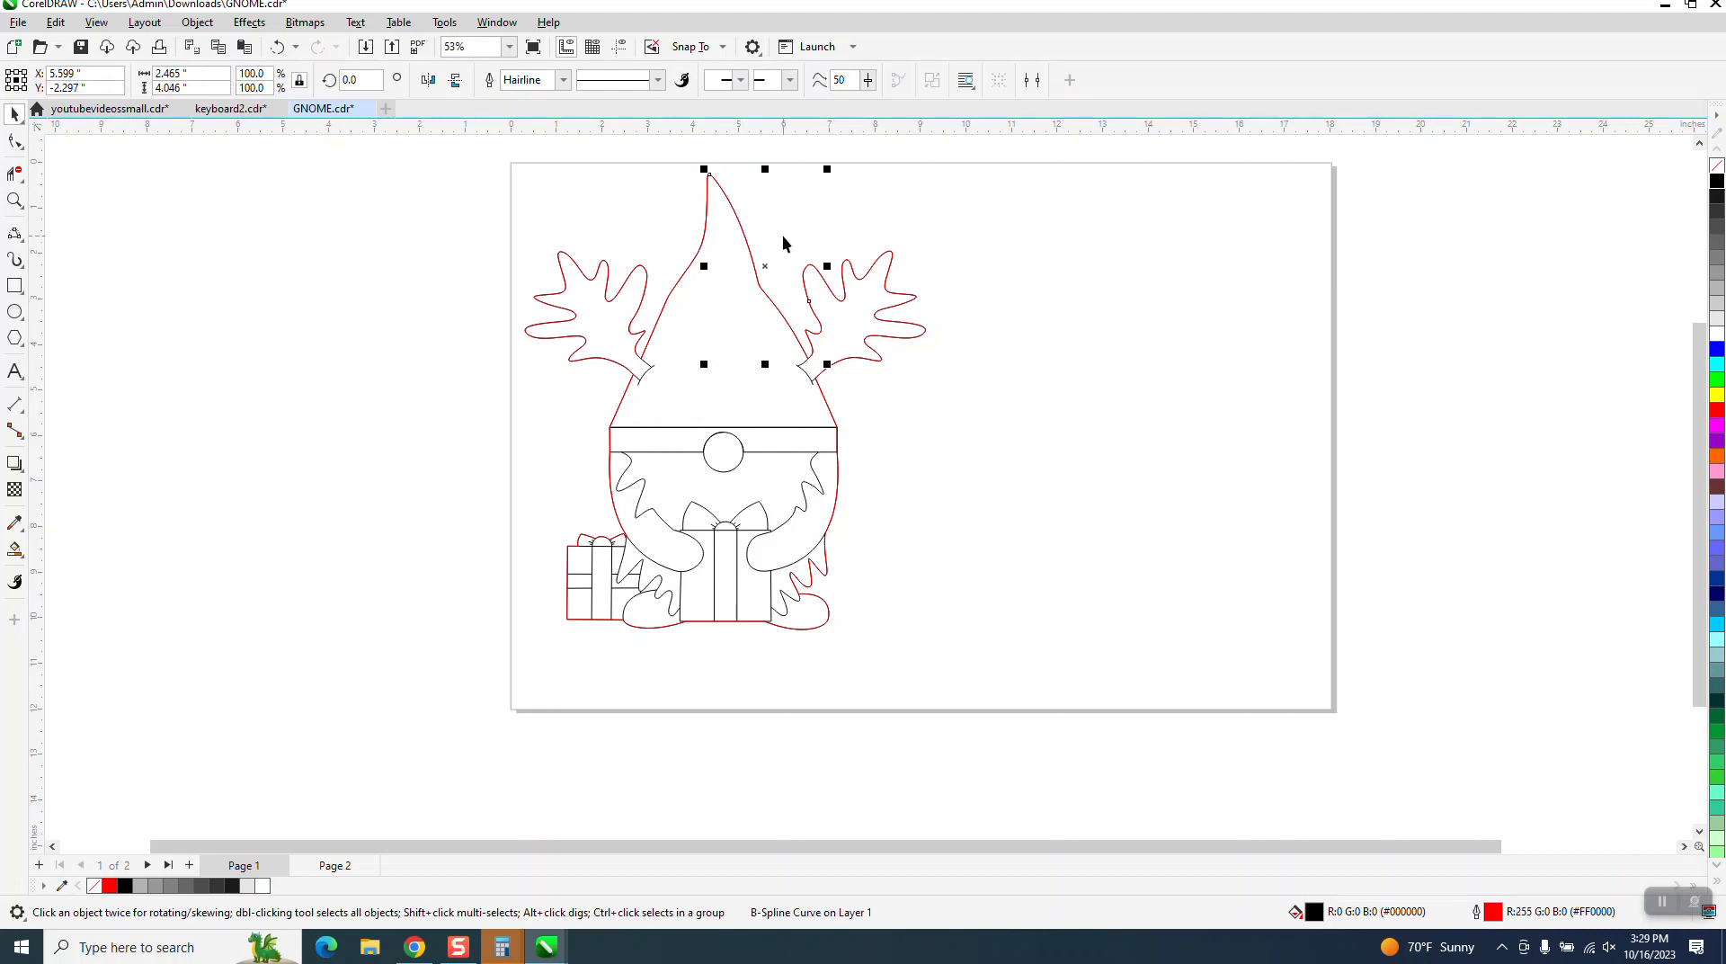
pyautogui.press('Right')
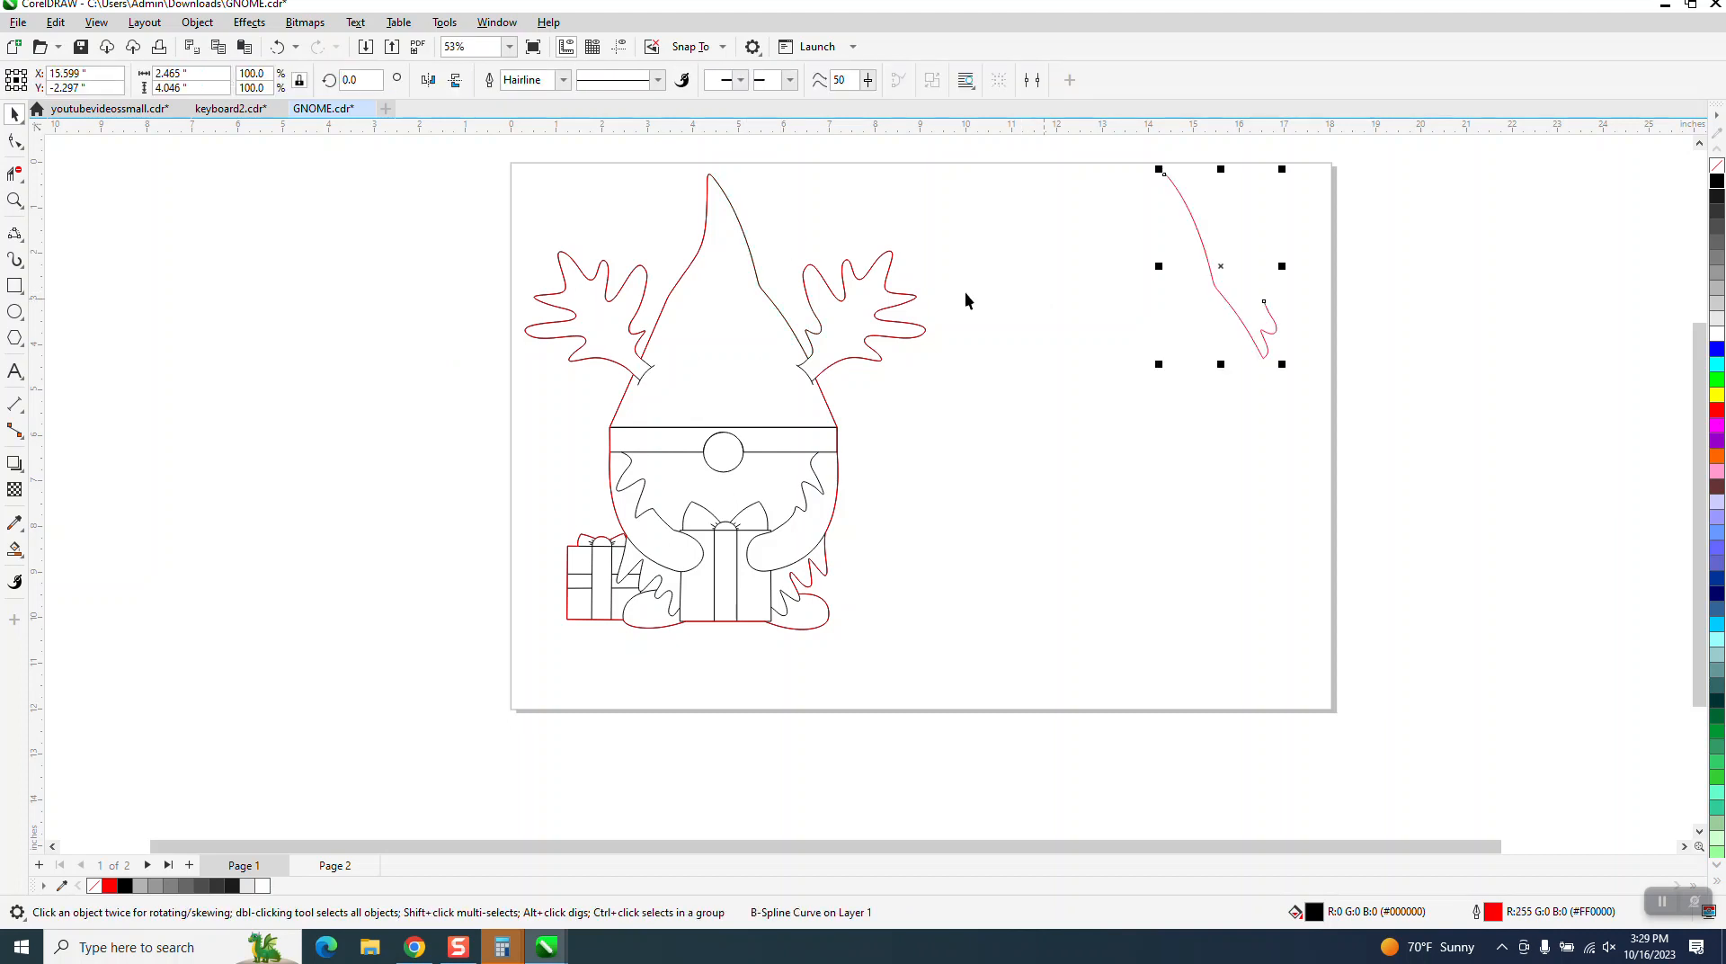
pyautogui.click(760, 288)
pyautogui.press('Left')
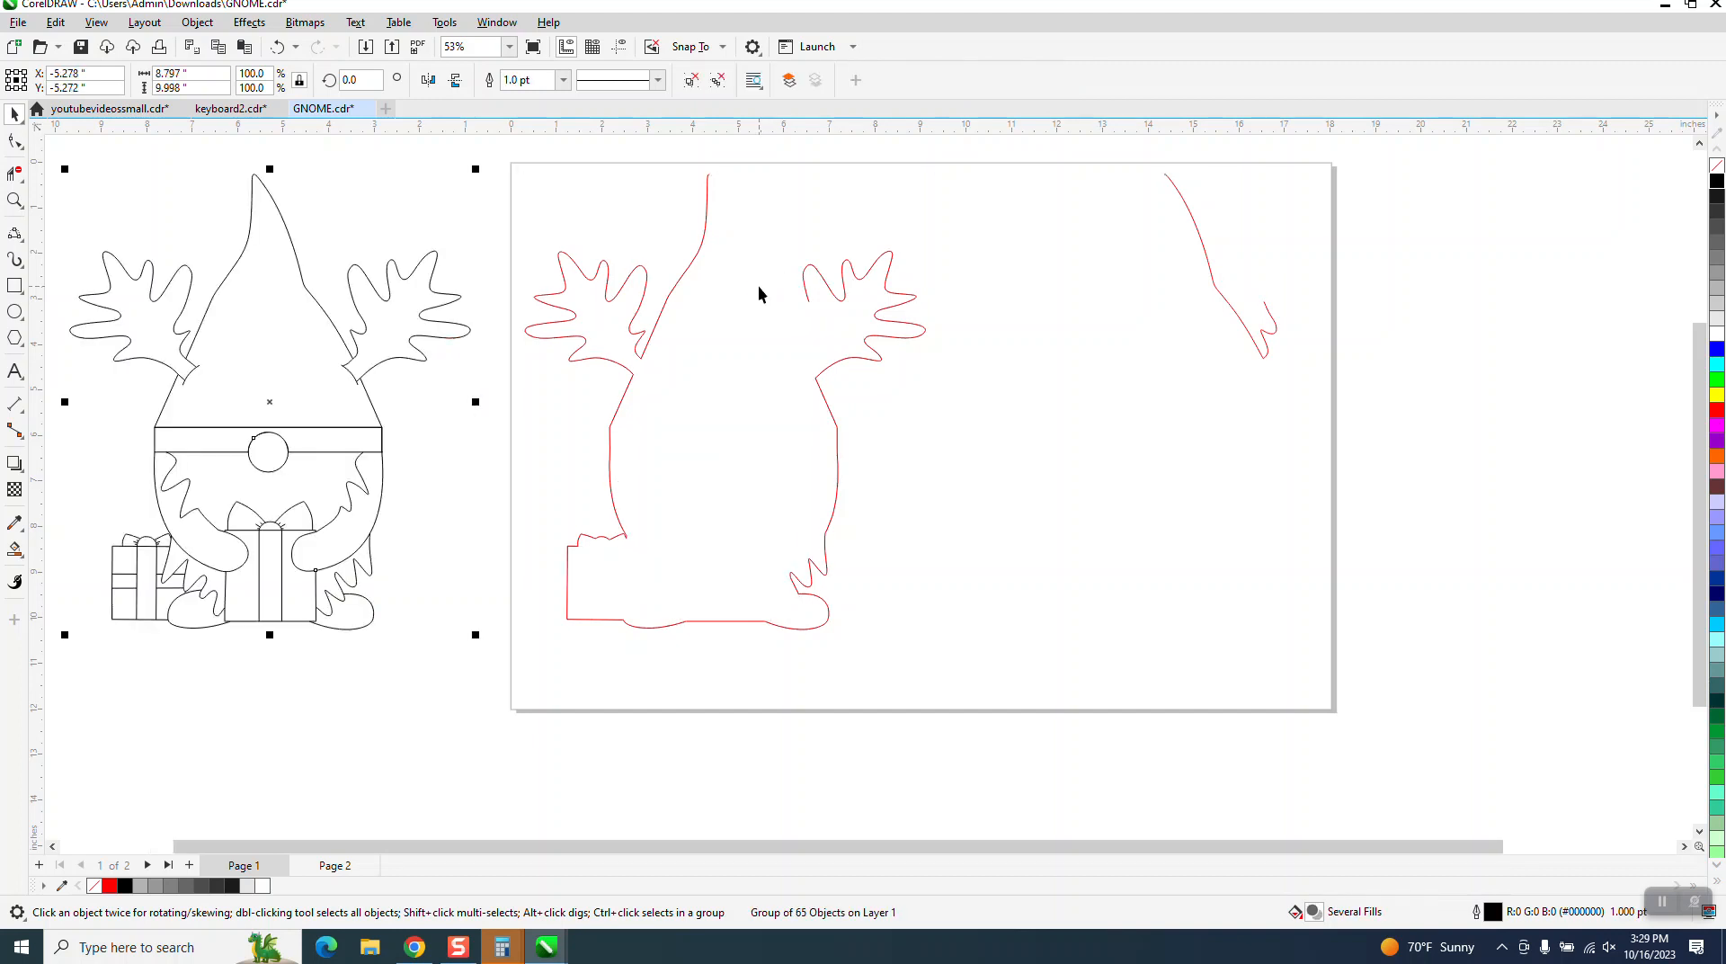
pyautogui.click(1210, 281)
pyautogui.press('Left')
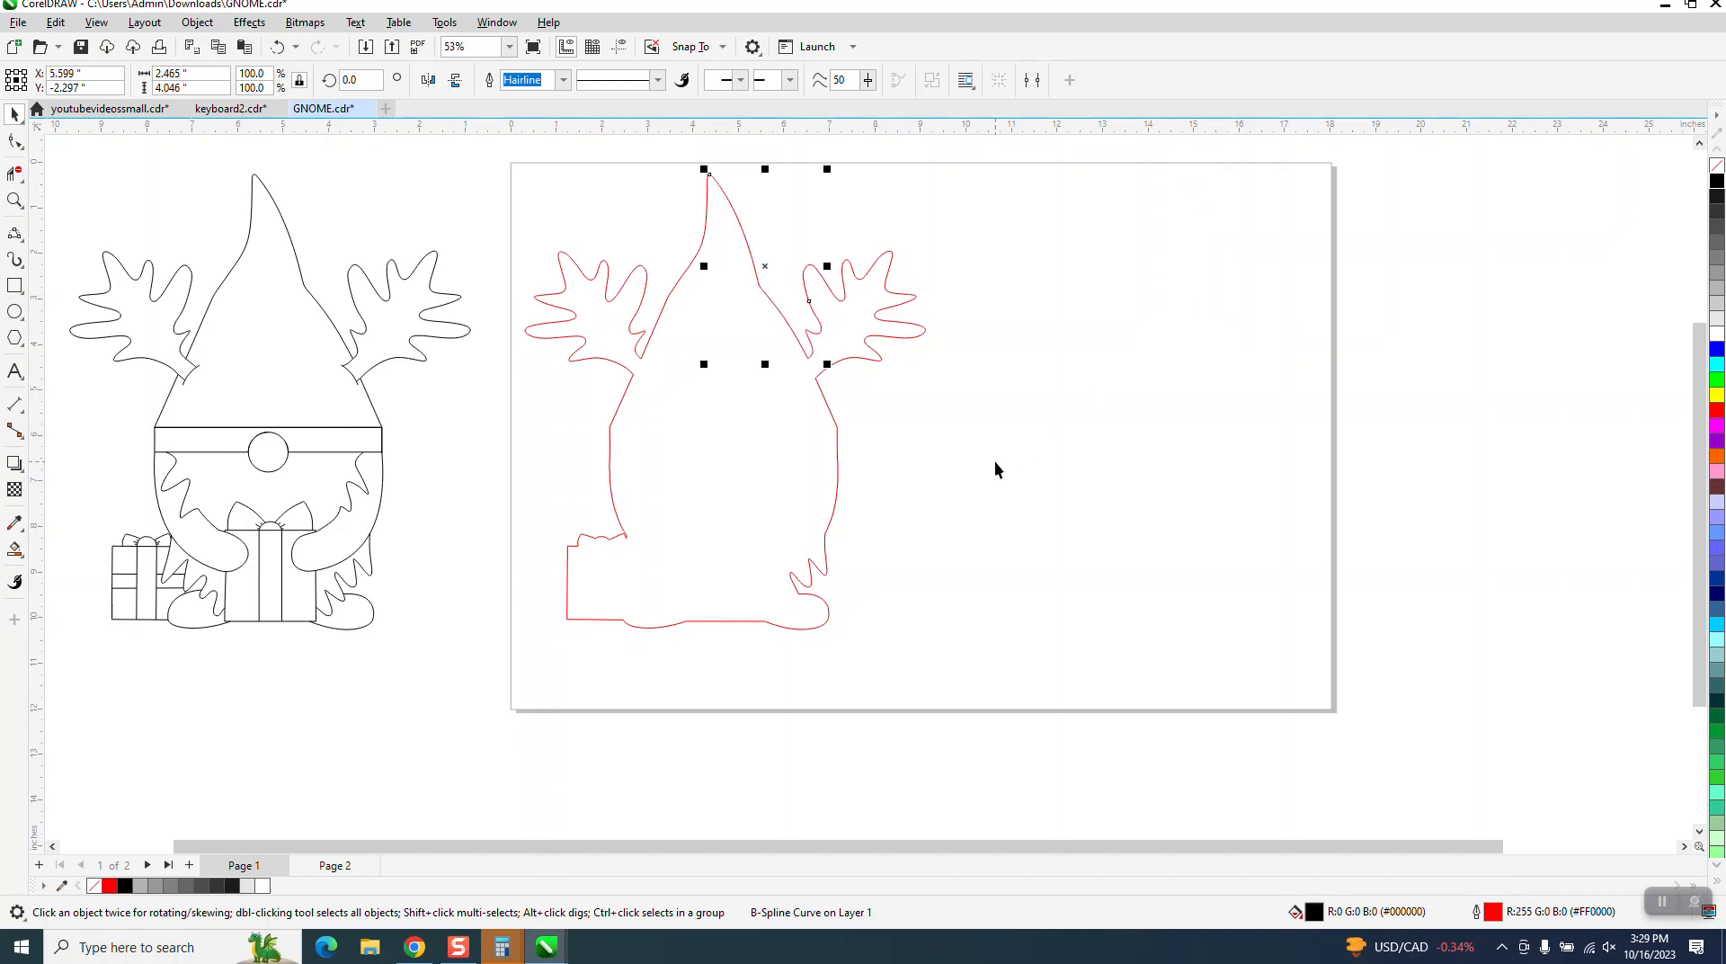
# Try moving the red body outline curve away from the hat and left antler, and undo the move
pyautogui.scroll(-1, 995, 462)
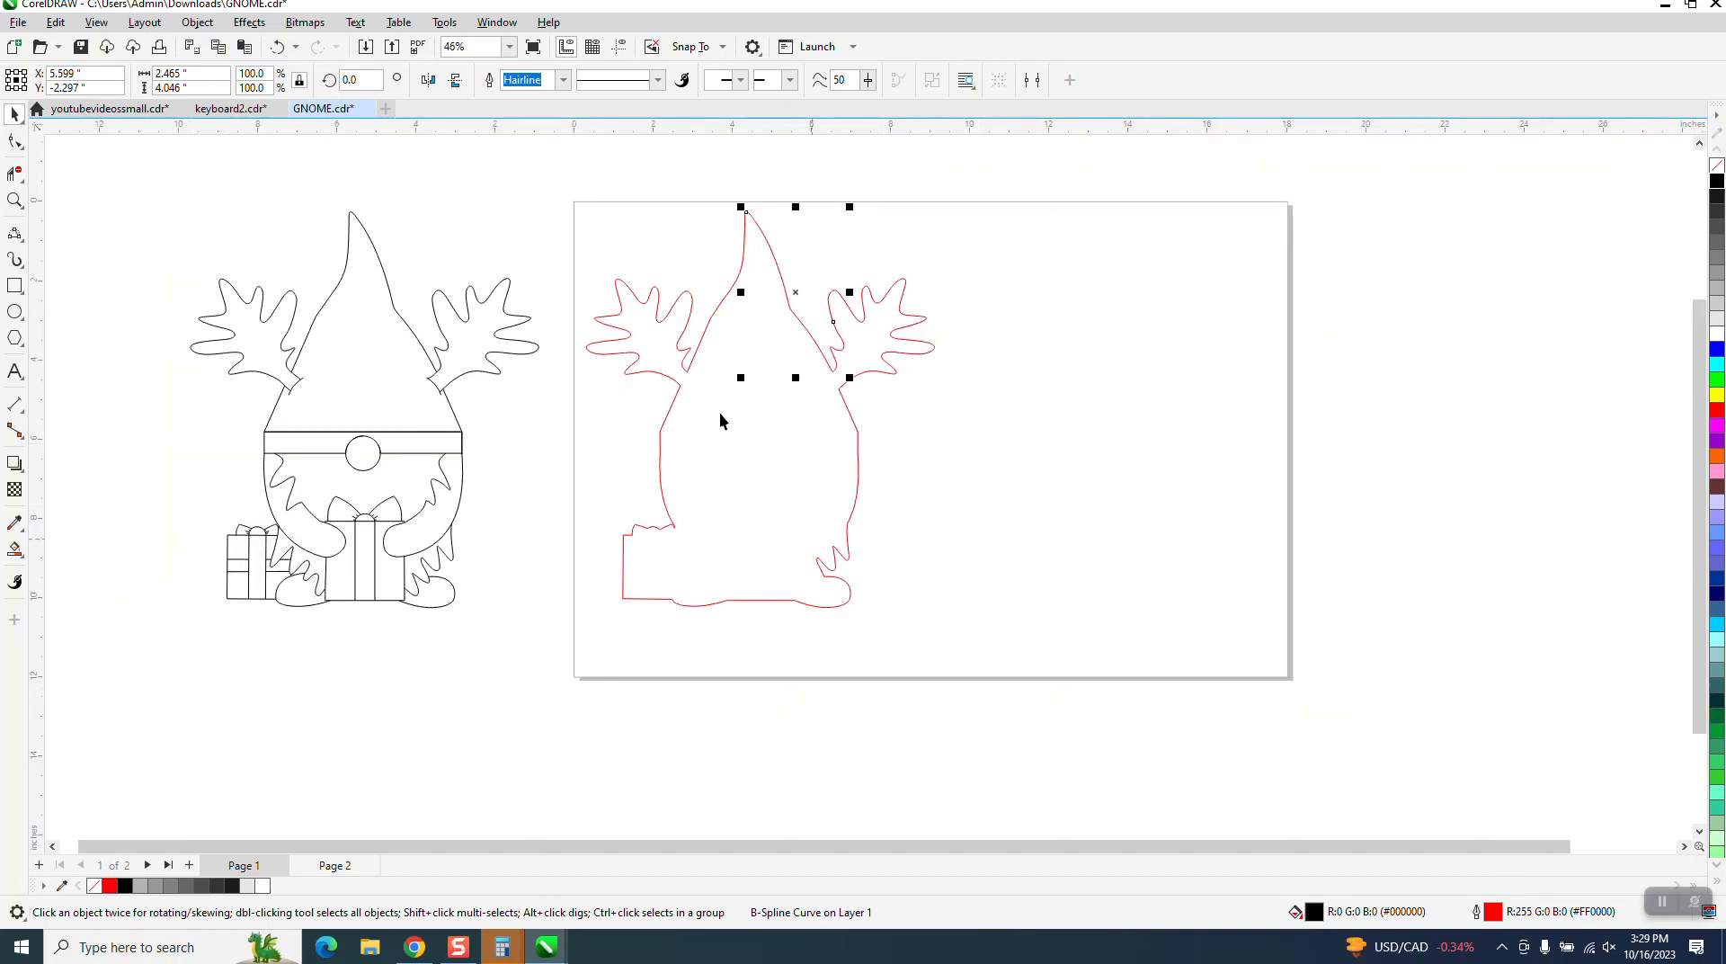
pyautogui.click(661, 439)
pyautogui.moveTo(662, 432); pyautogui.dragTo(971, 476)
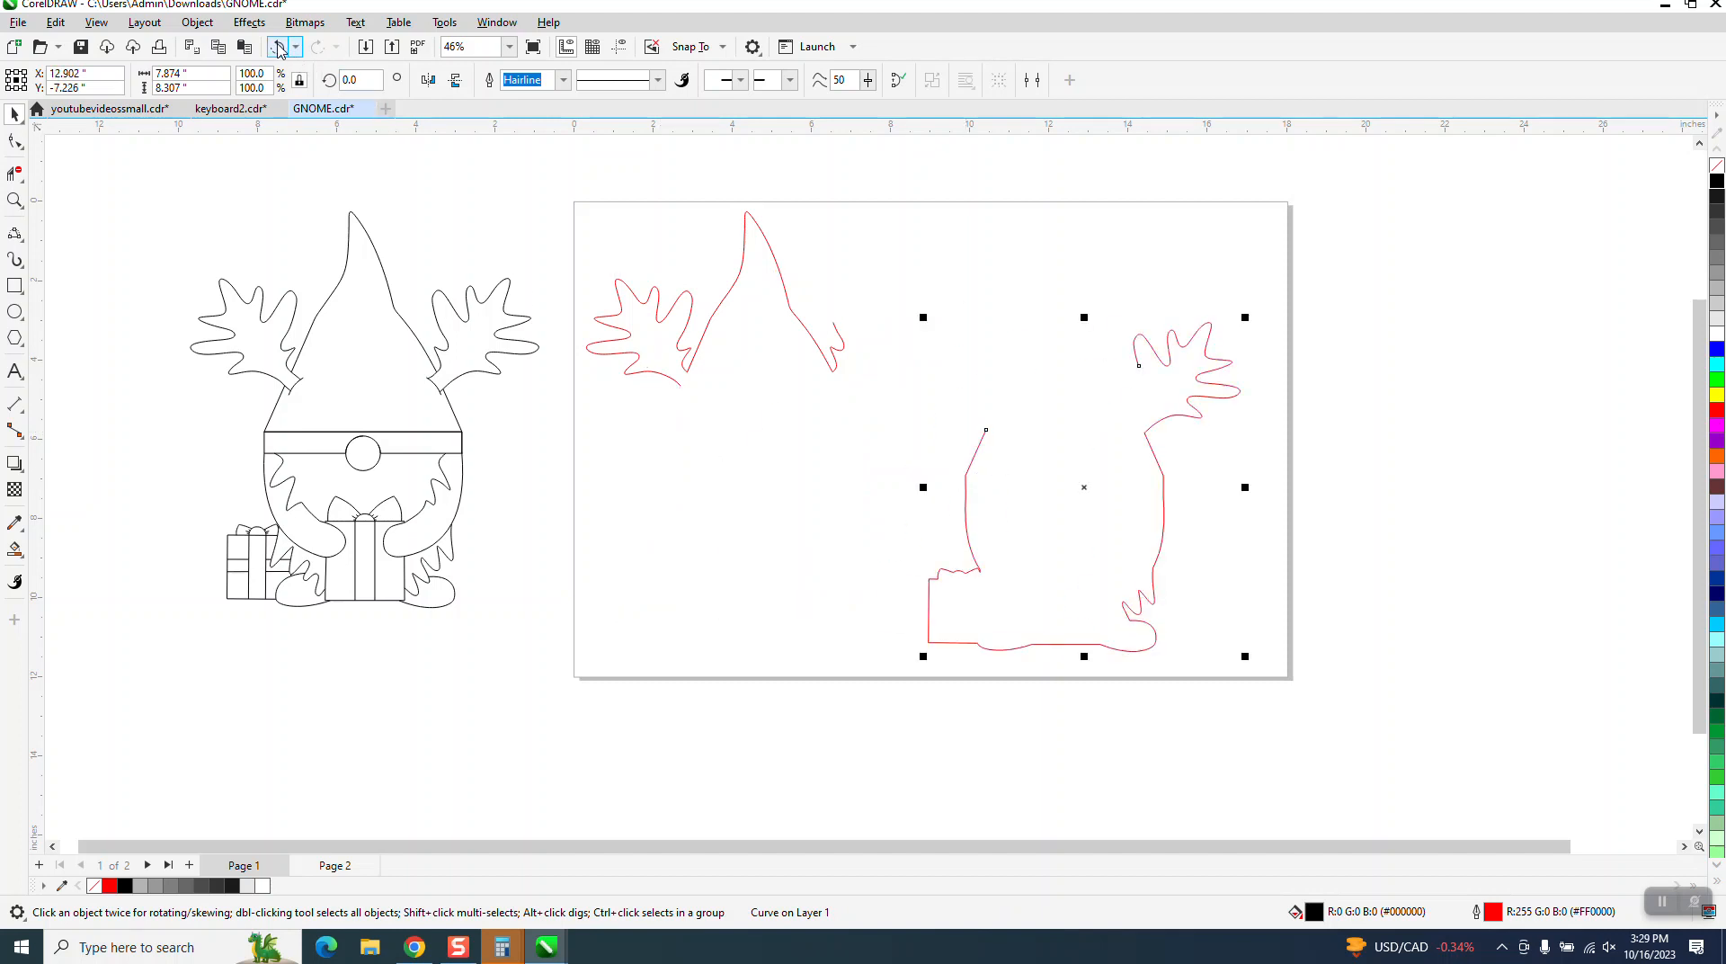
pyautogui.click(277, 46)
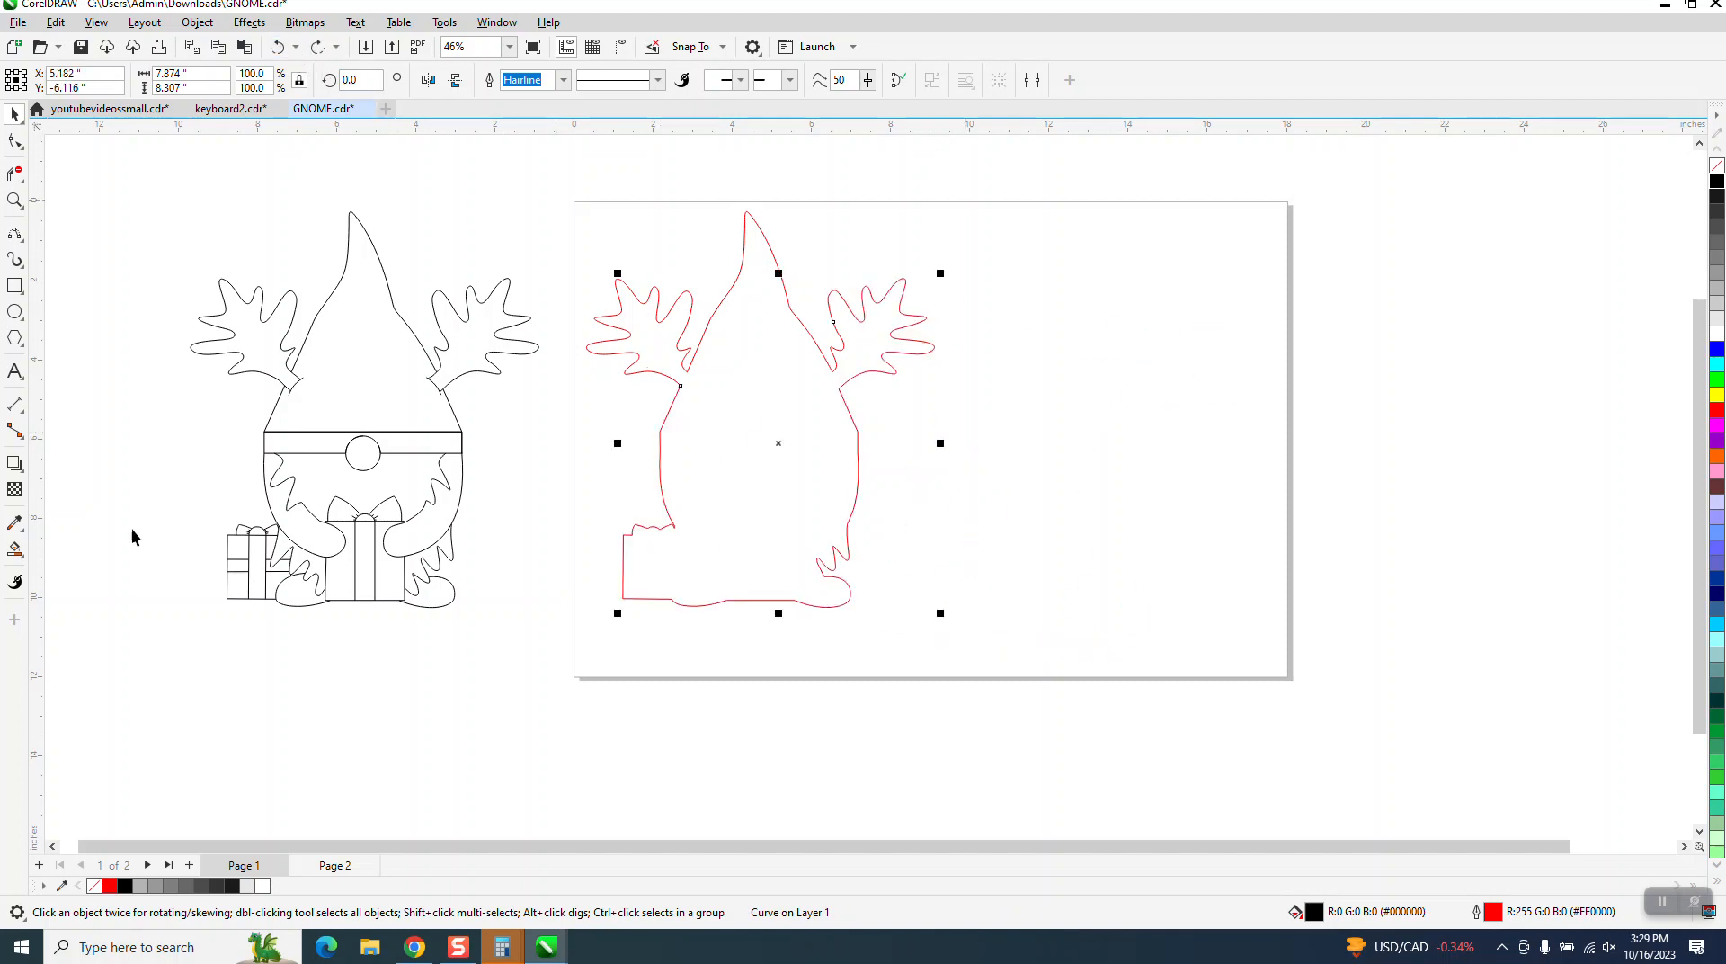
# Try filling the interior of the red gnome outline with blue using Smart Fill, undoing the fill
pyautogui.click(14, 550)
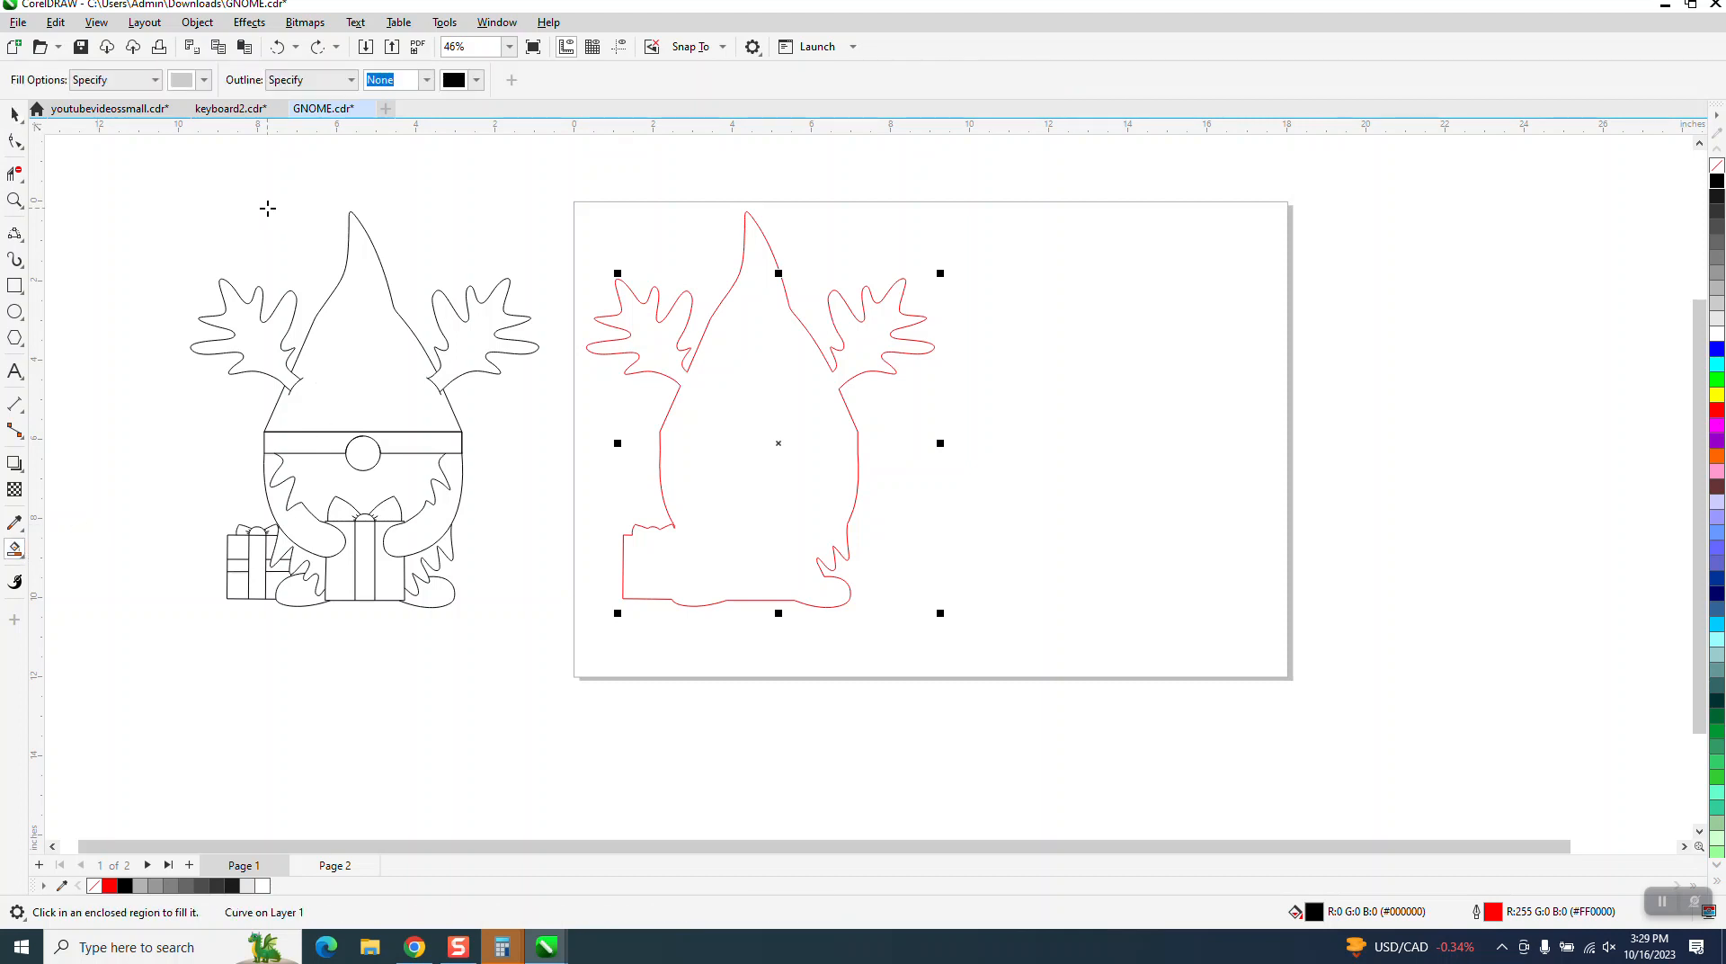
pyautogui.click(202, 81)
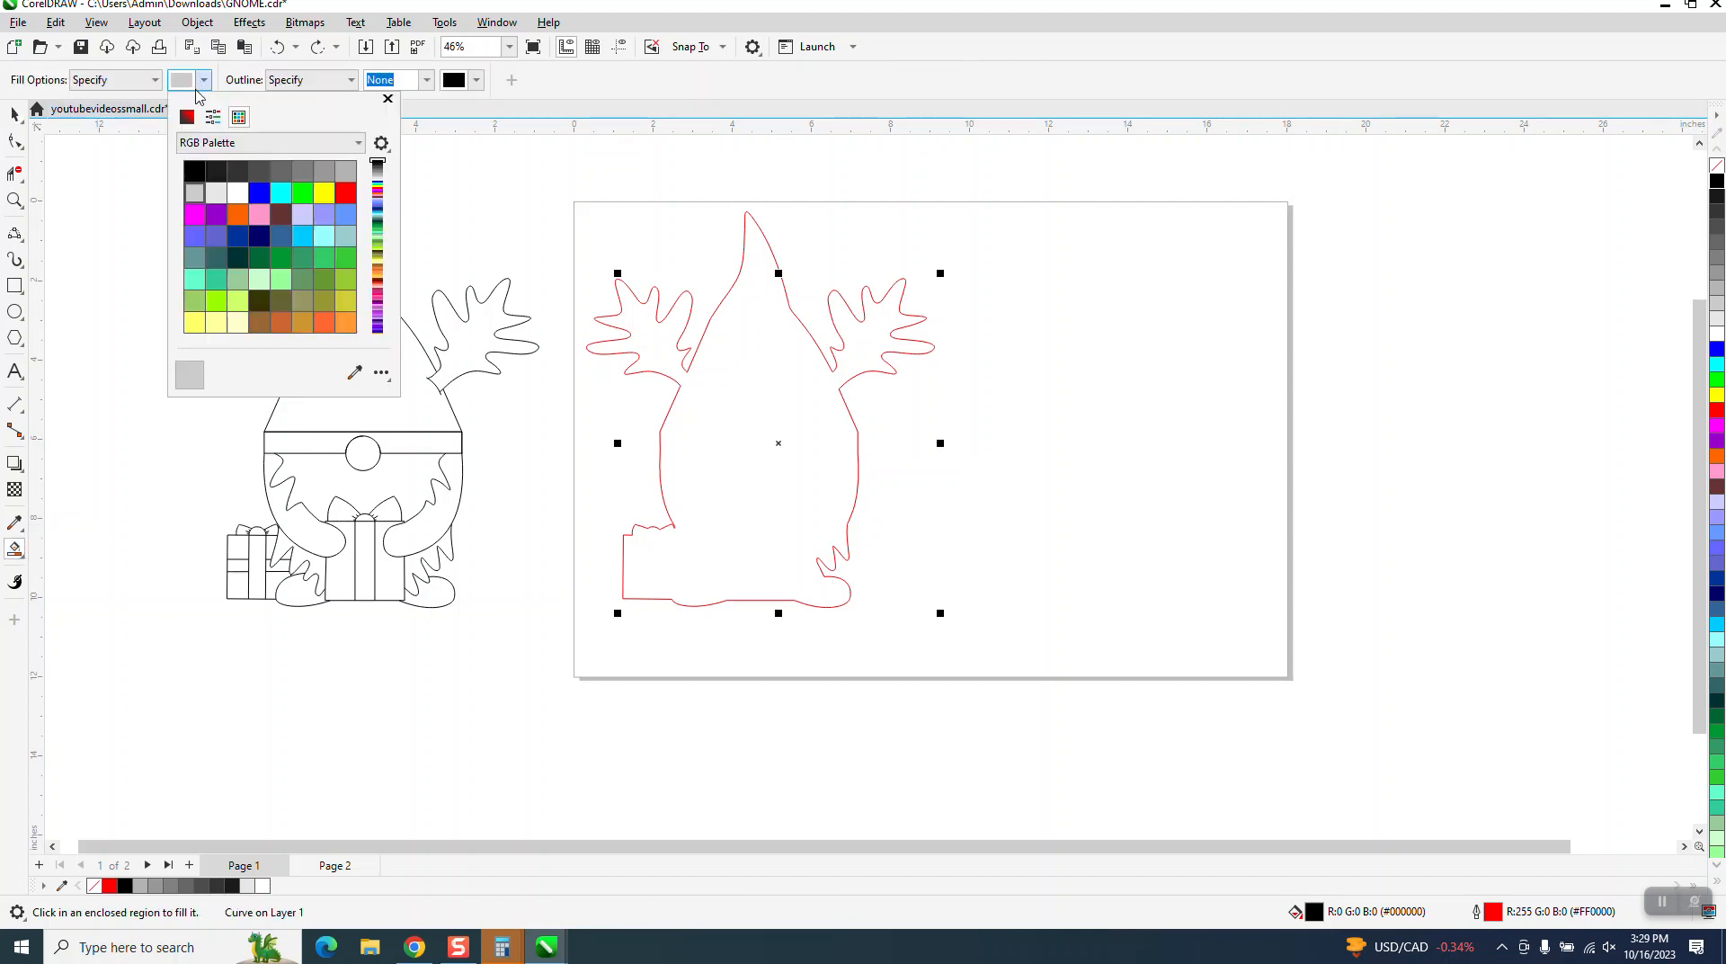
pyautogui.click(258, 192)
pyautogui.click(725, 375)
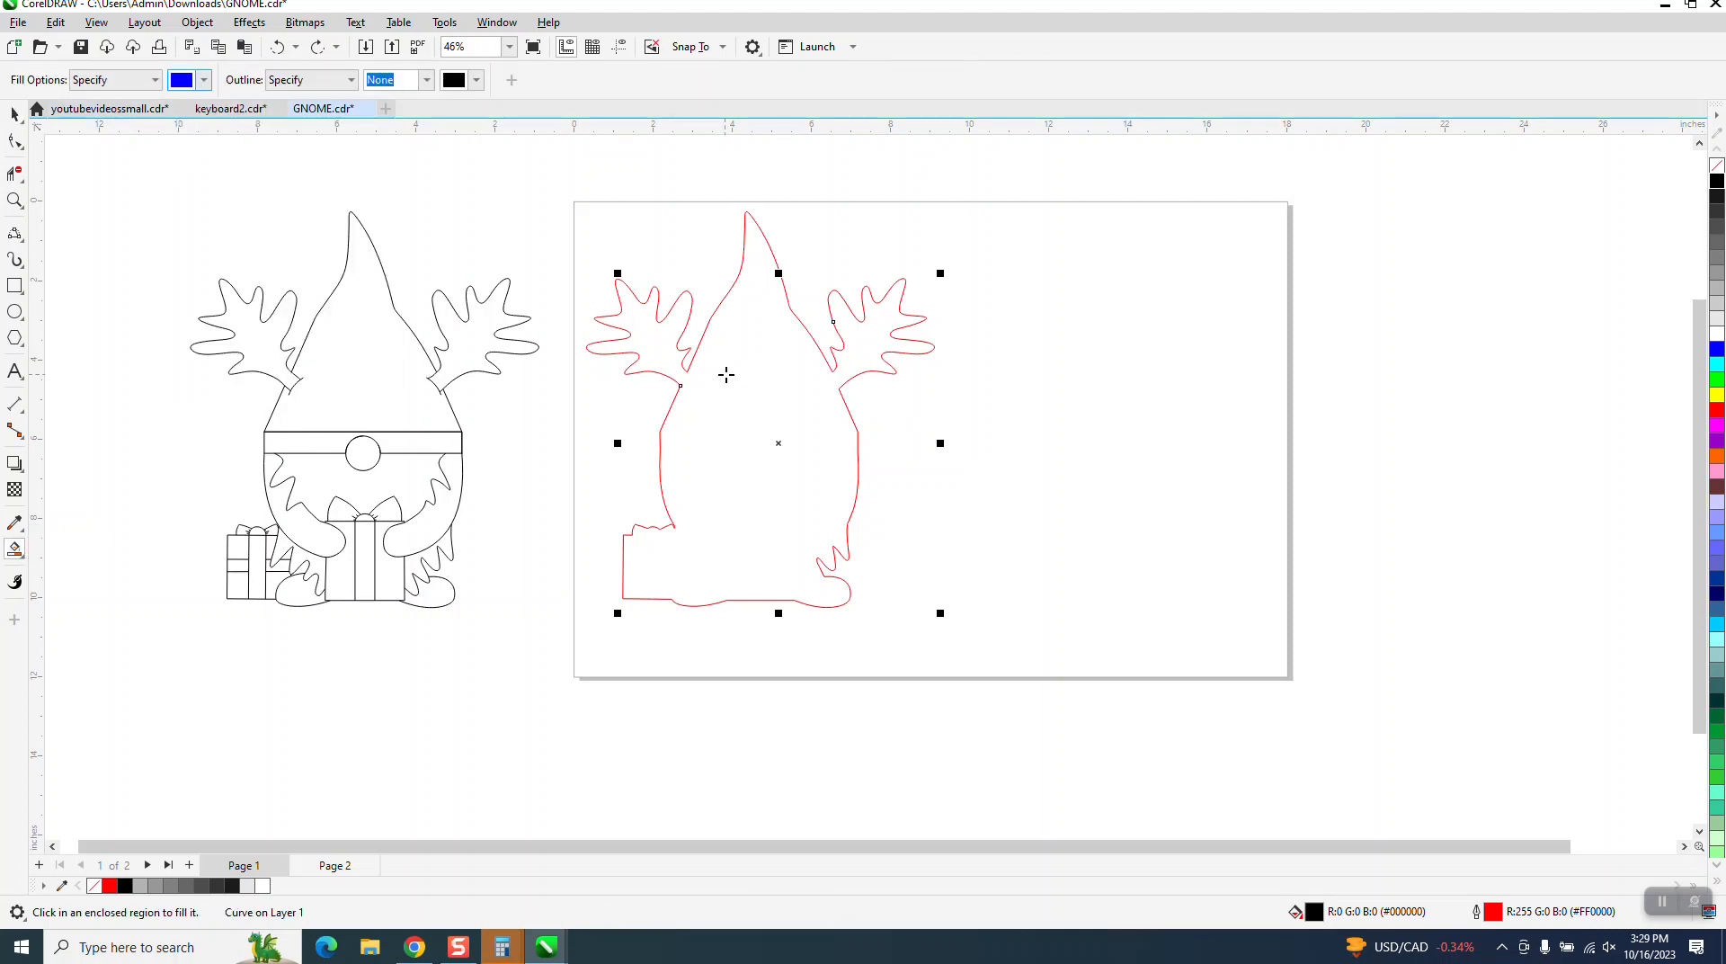
pyautogui.click(726, 374)
pyautogui.click(280, 46)
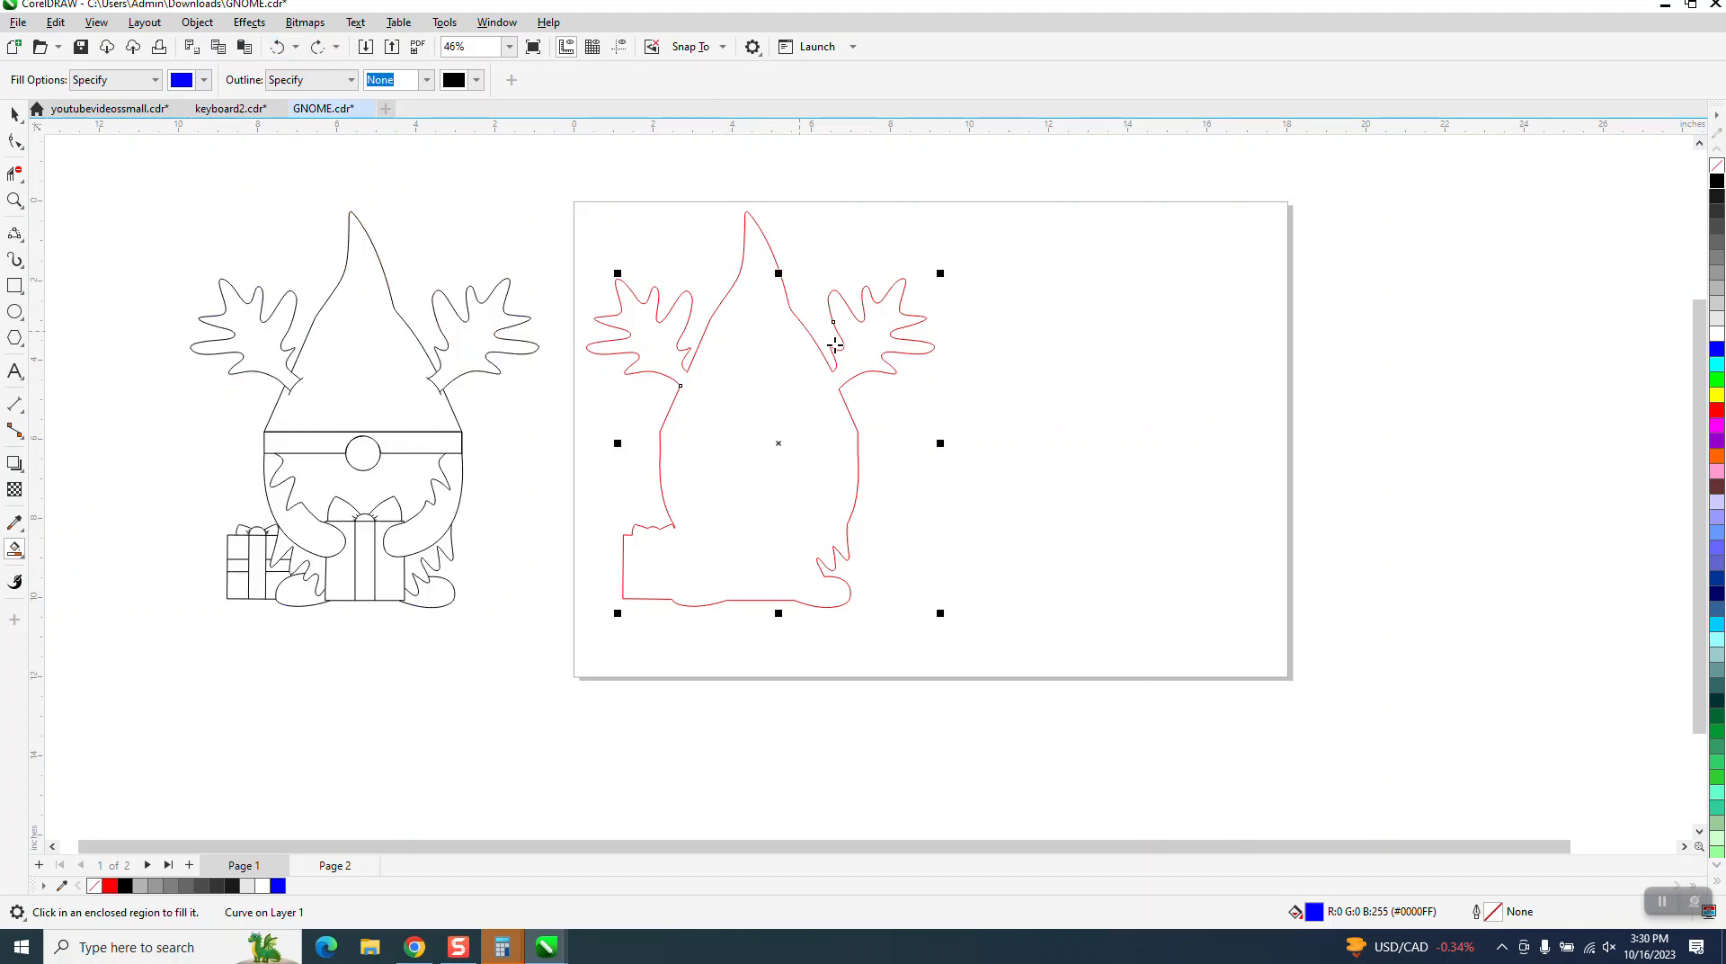
pyautogui.click(774, 339)
pyautogui.click(278, 46)
# Delete the tiny overshooting line segment where the left antler meets the body, using Virtual Segment Delete
pyautogui.click(15, 200)
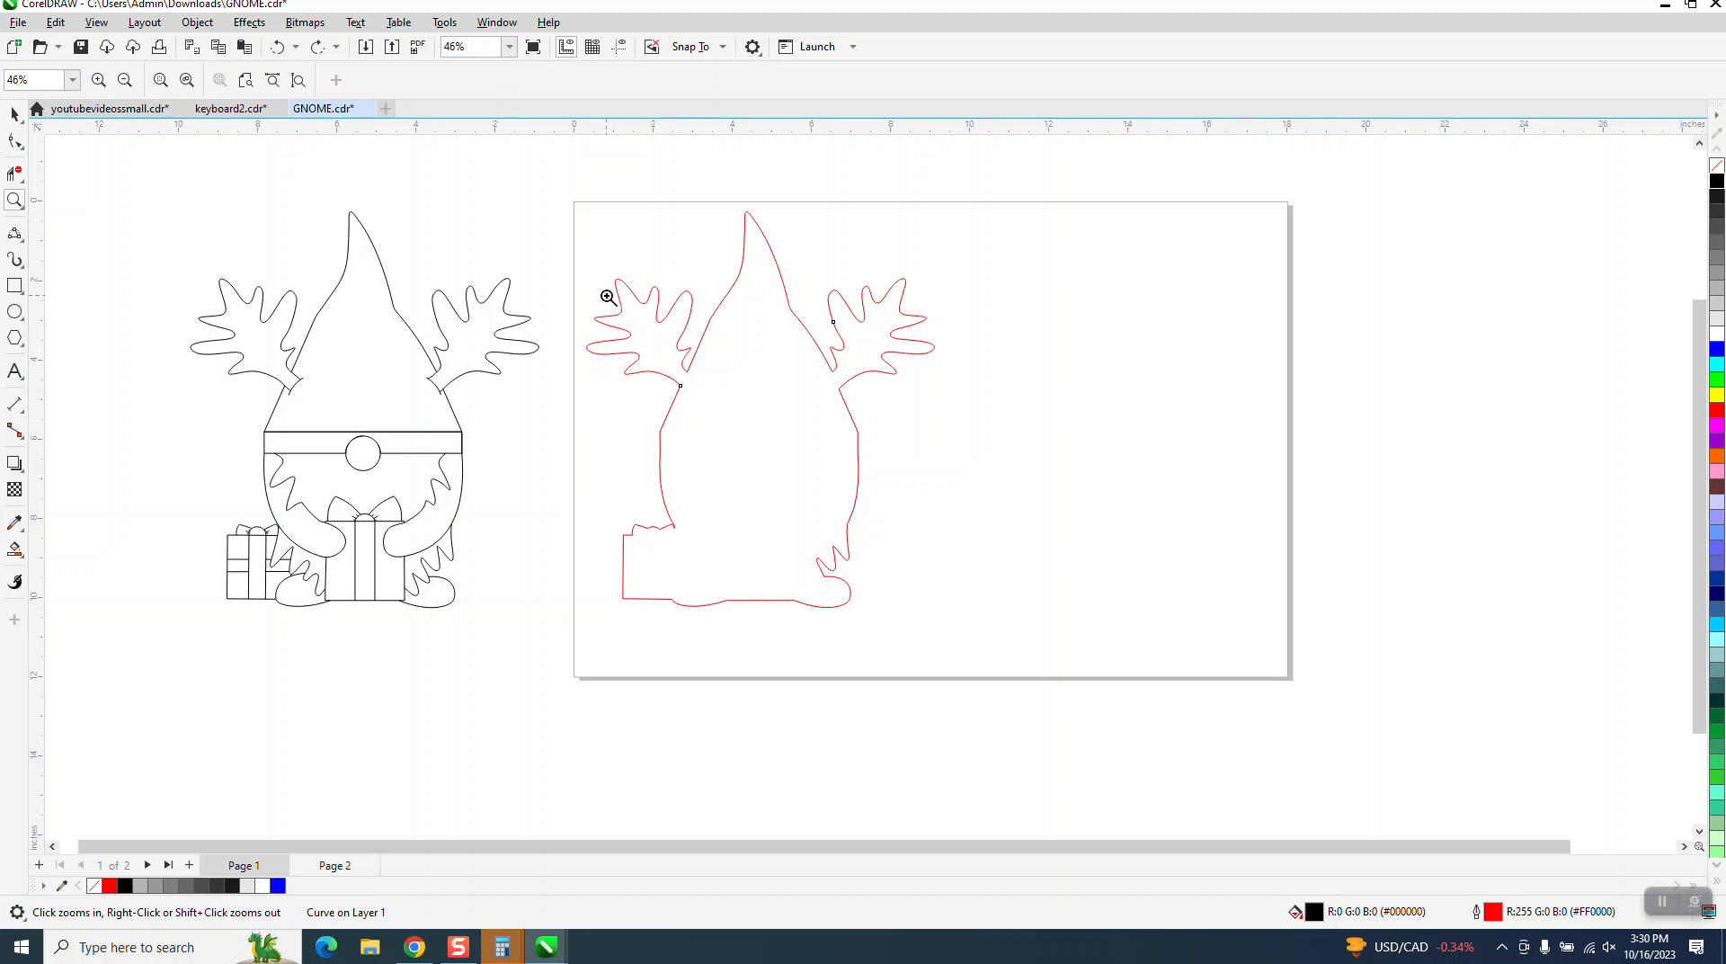
pyautogui.moveTo(600, 326); pyautogui.dragTo(714, 423)
pyautogui.moveTo(909, 451); pyautogui.dragTo(1213, 590)
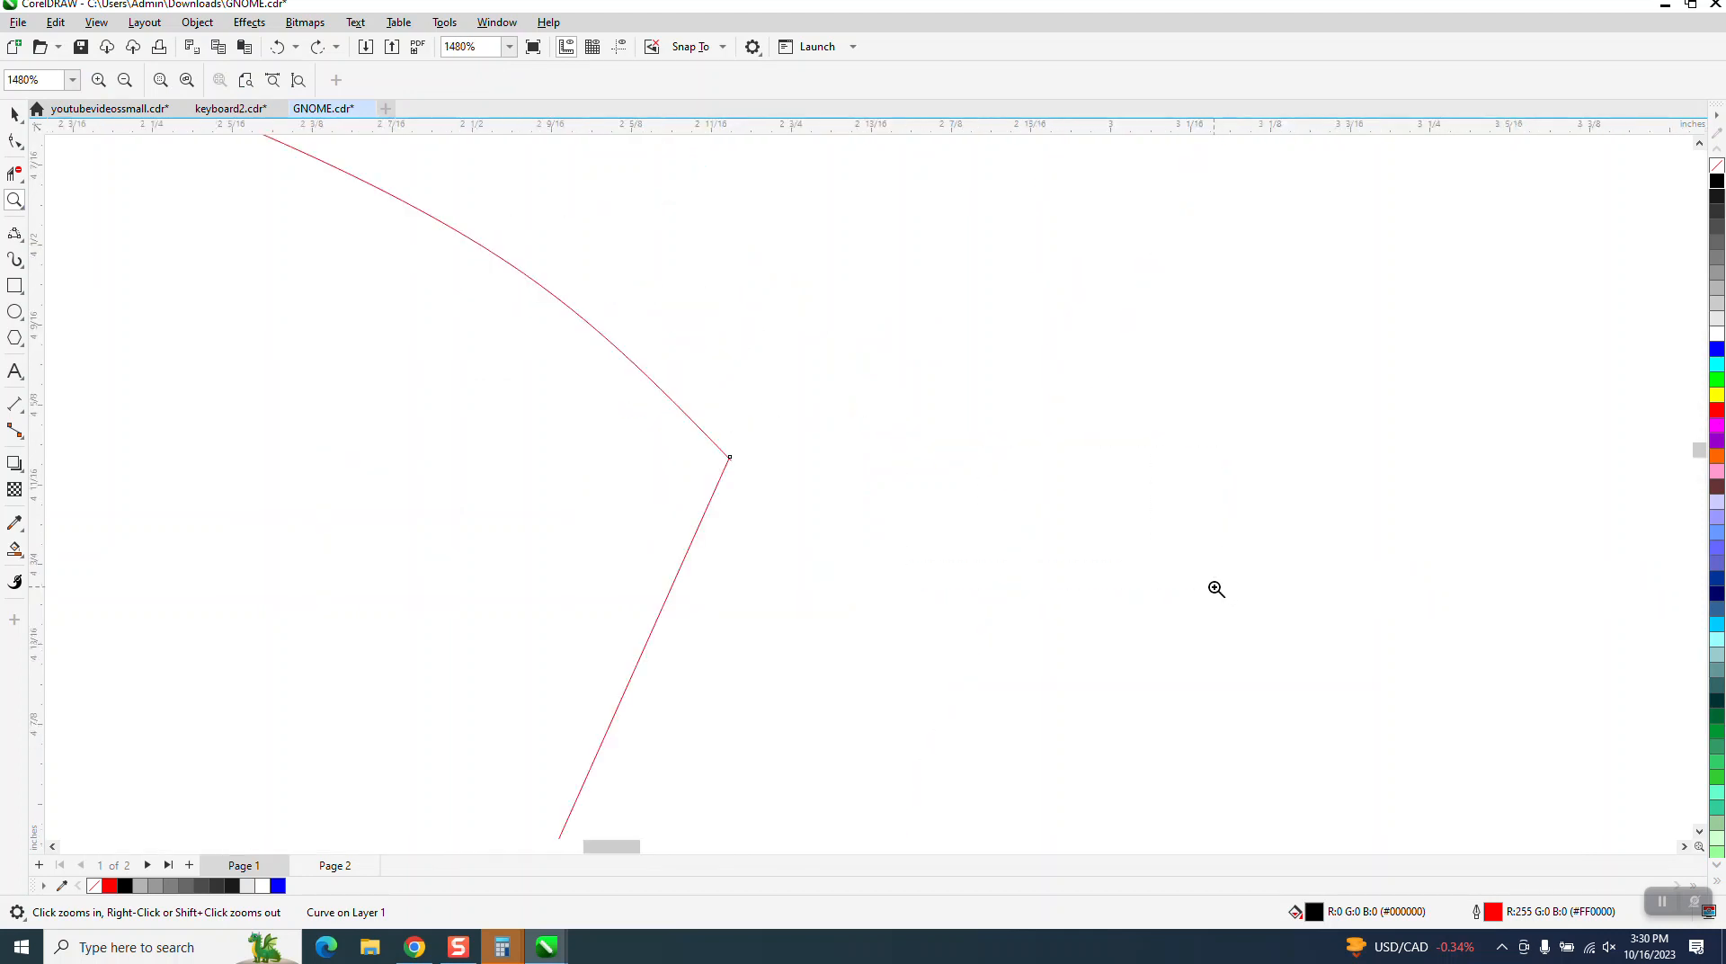
pyautogui.moveTo(1002, 558); pyautogui.dragTo(630, 402)
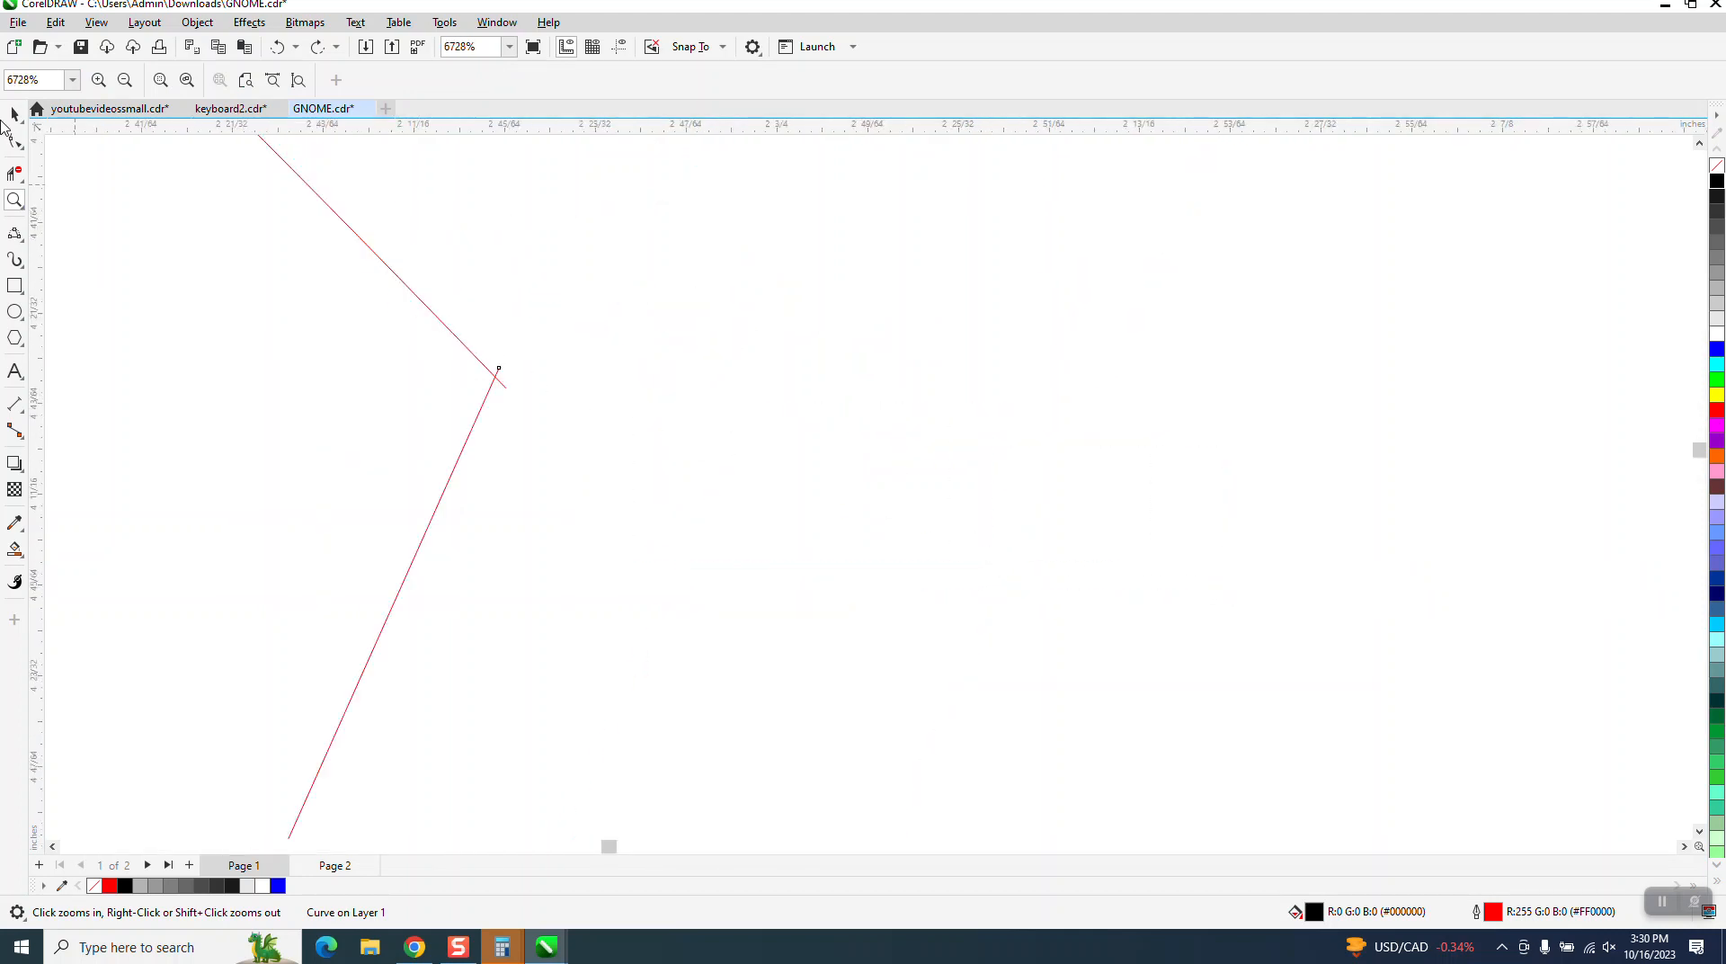
pyautogui.click(14, 173)
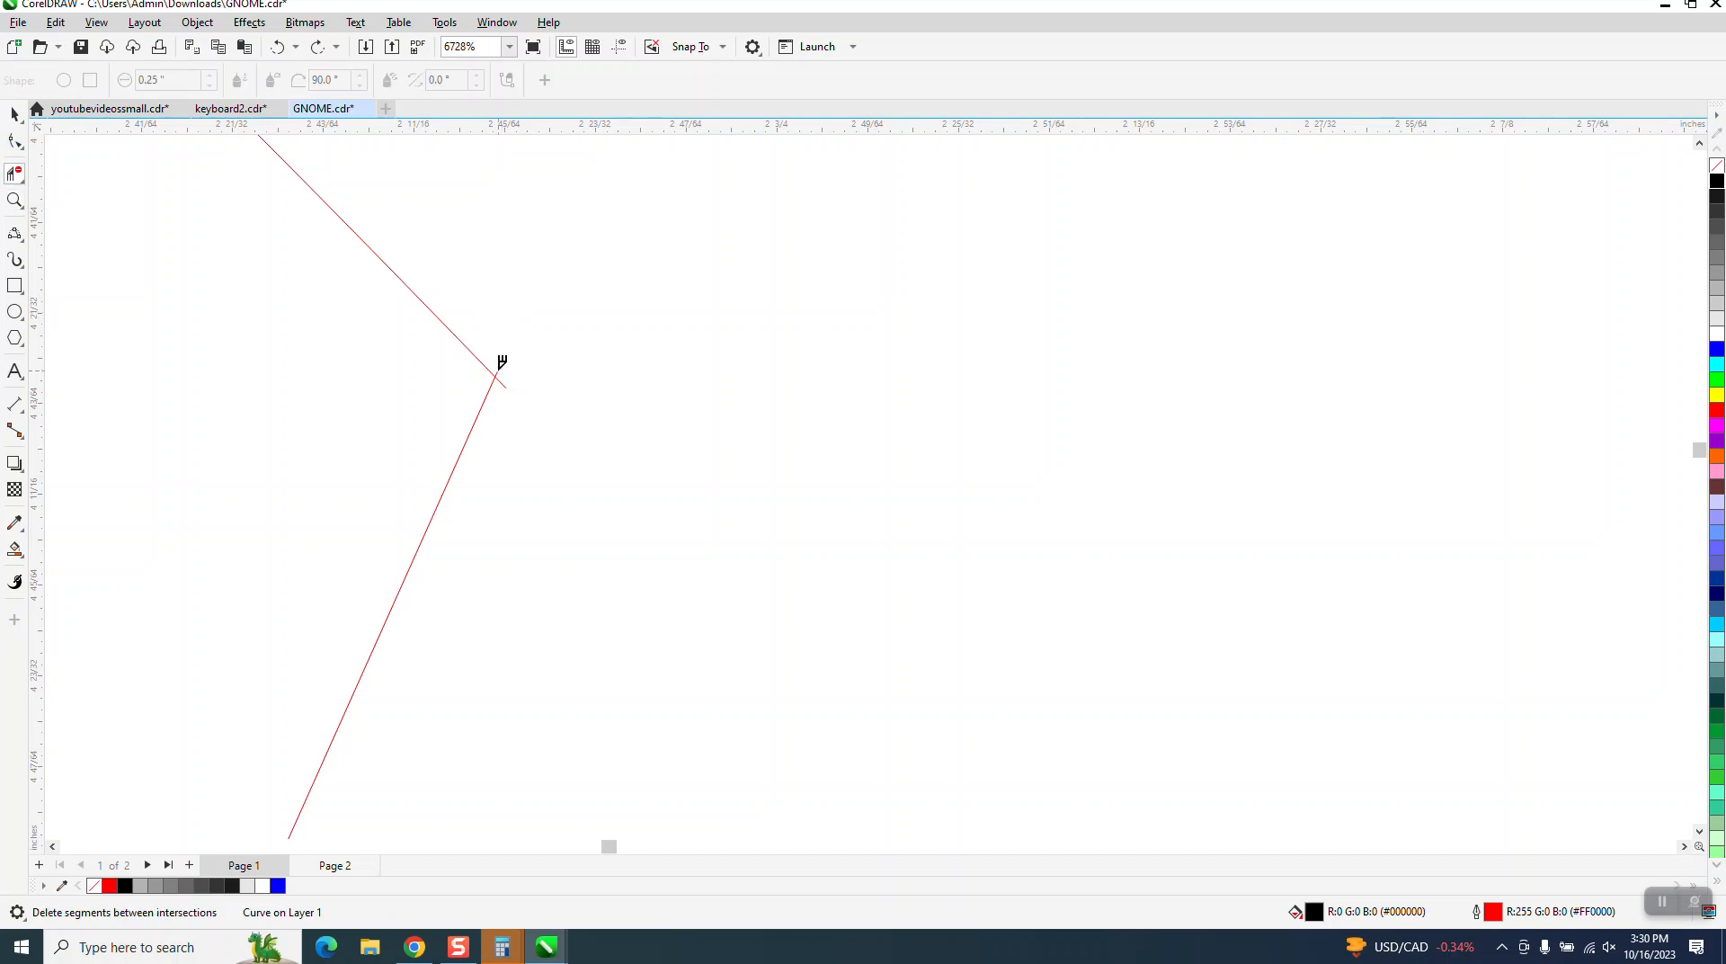
pyautogui.click(504, 379)
pyautogui.scroll(-10, 450, 306)
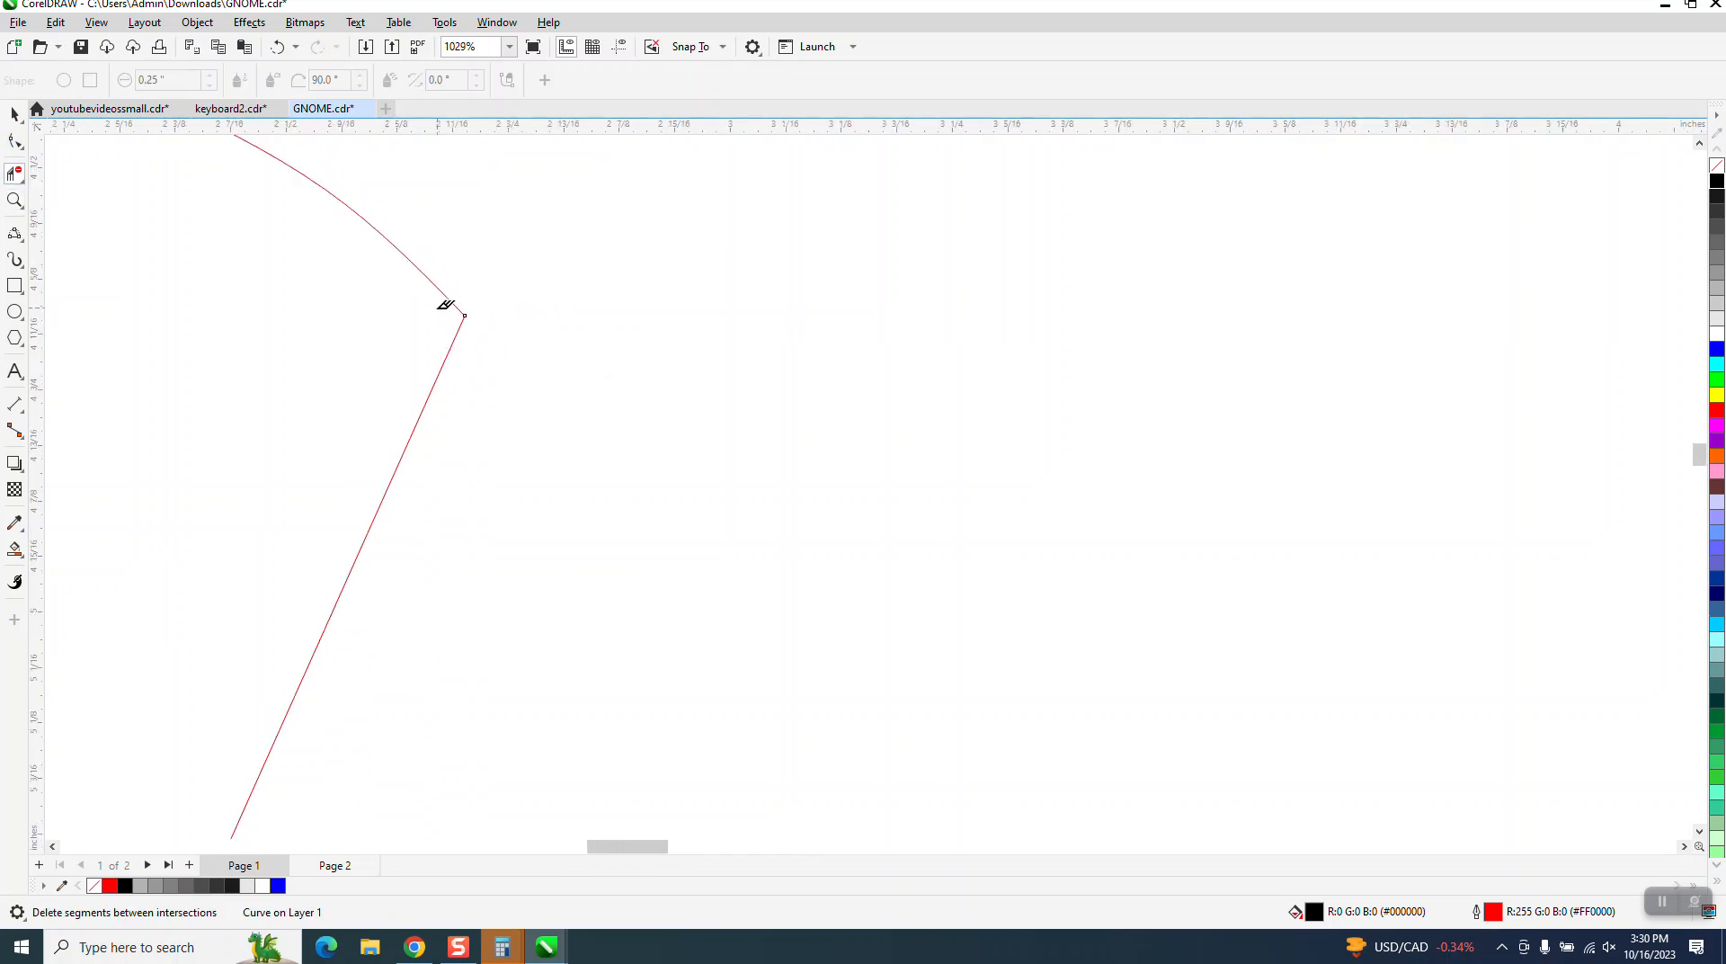
pyautogui.scroll(-5, 445, 306)
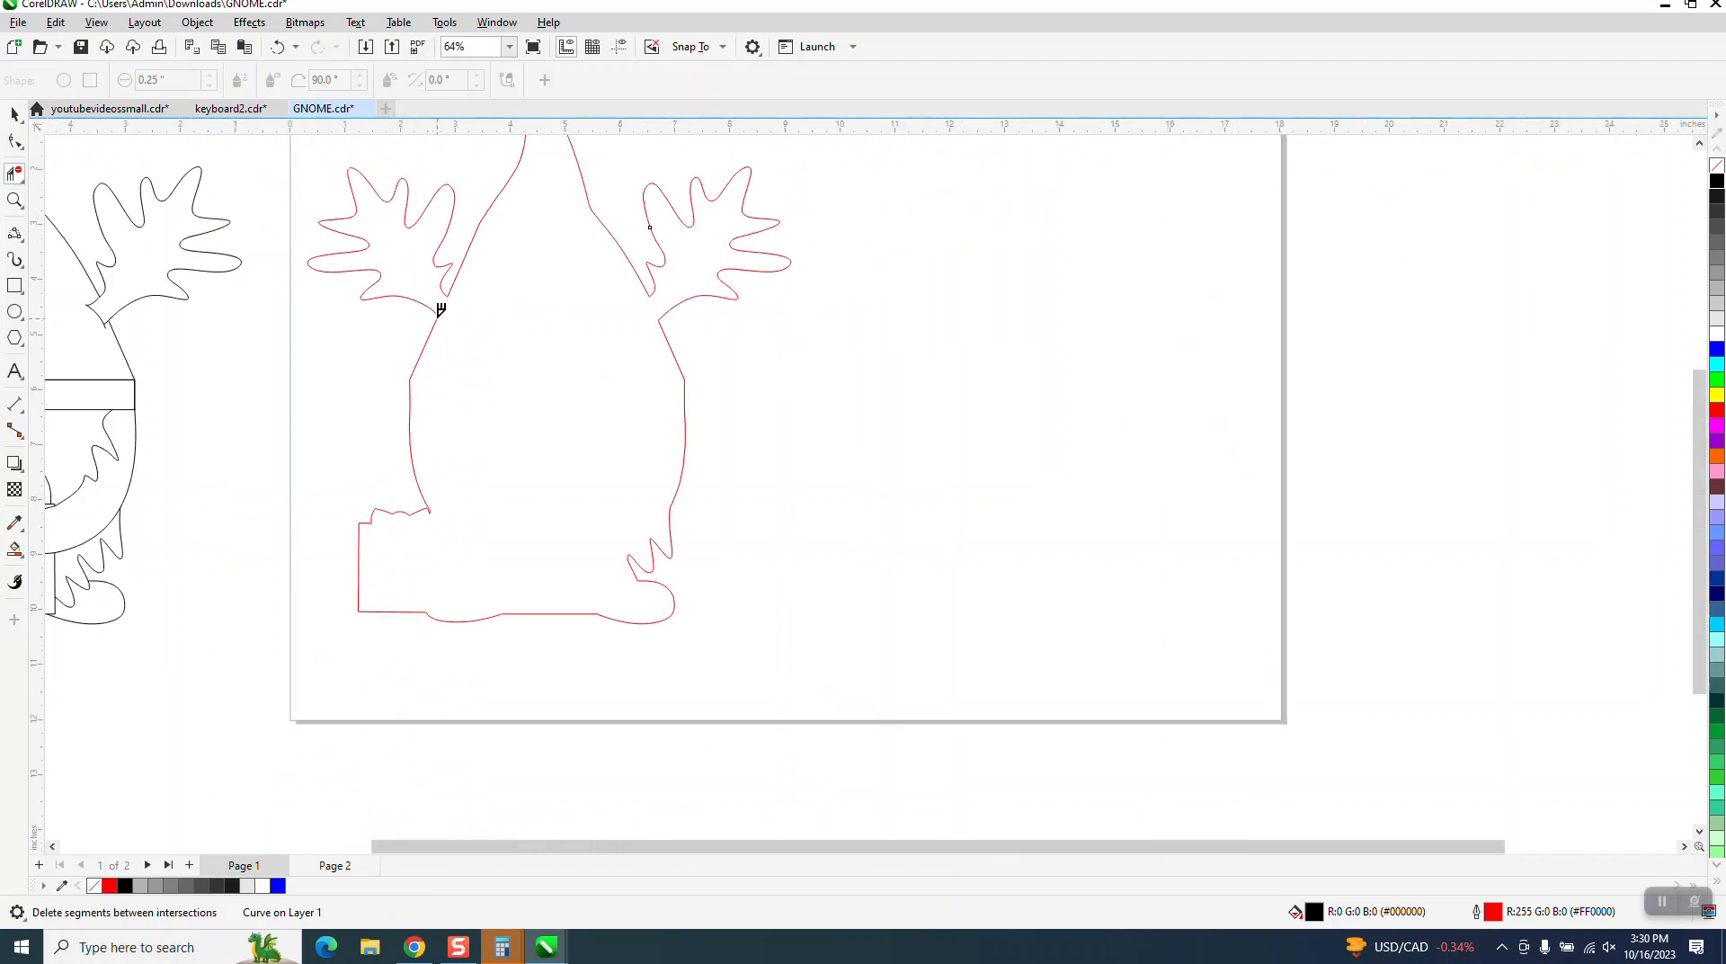
# Try drawing a rectangle around the red gnome outline, and undo it
pyautogui.click(15, 286)
pyautogui.scroll(-1, 395, 405)
pyautogui.moveTo(353, 230); pyautogui.dragTo(620, 538)
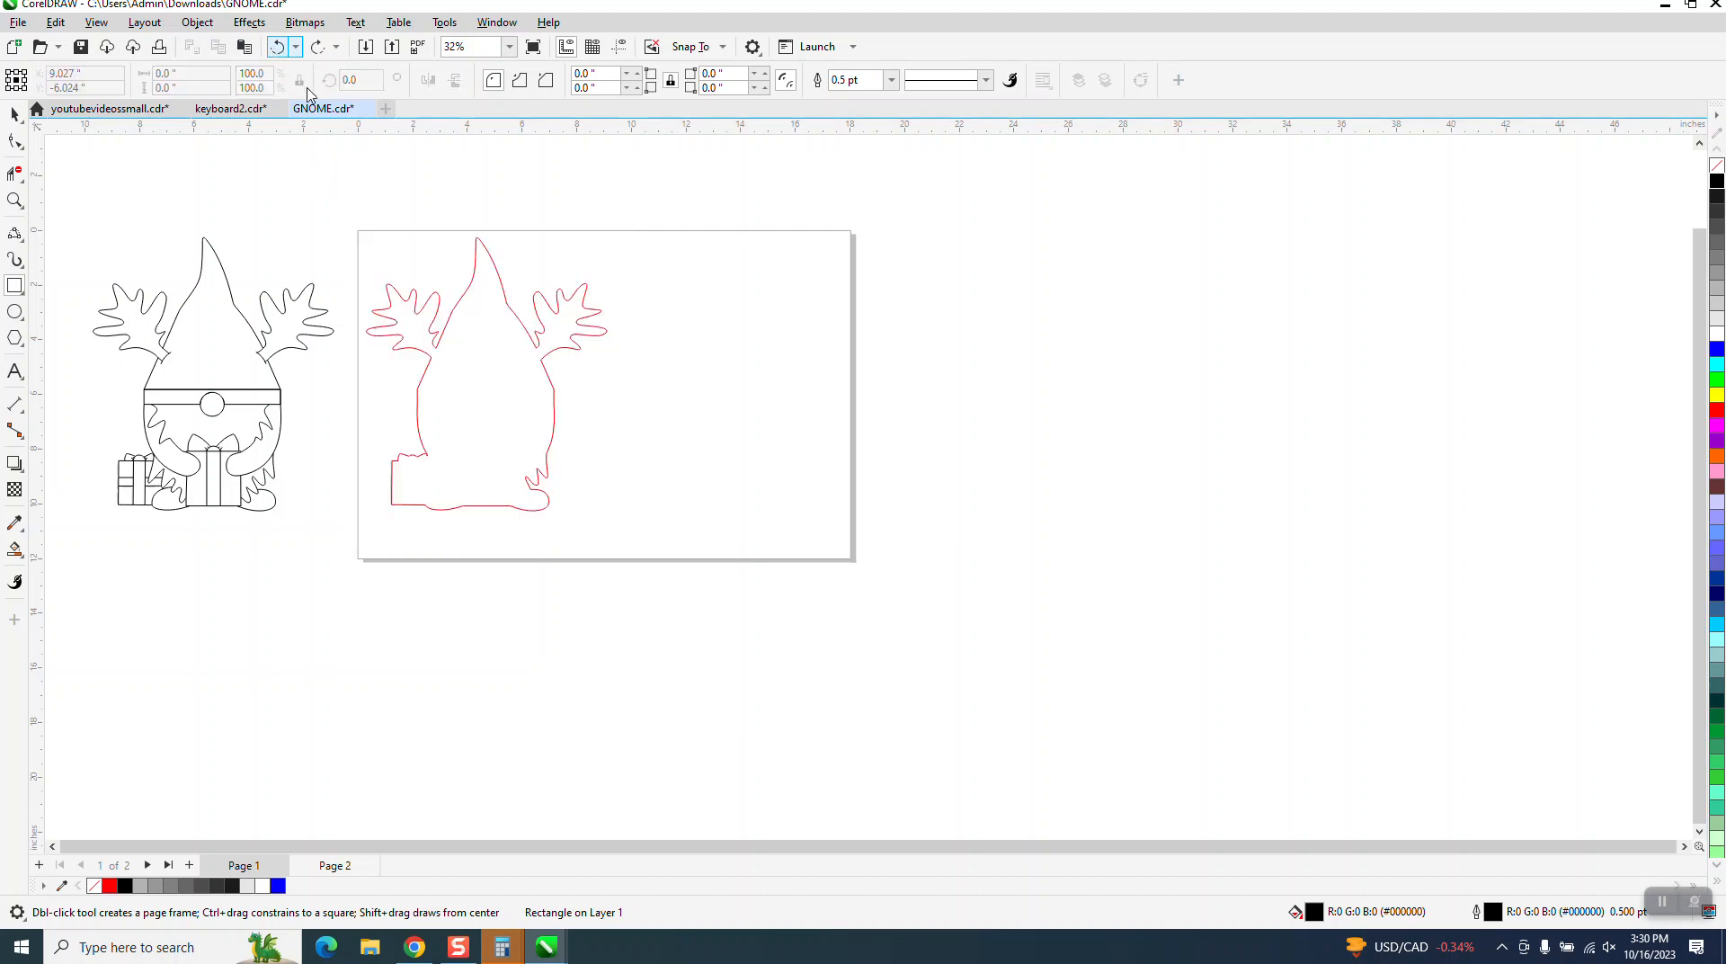
pyautogui.click(277, 47)
# Set the document's default outline for graphic objects to hairline width and red
pyautogui.doubleClick(1309, 905)
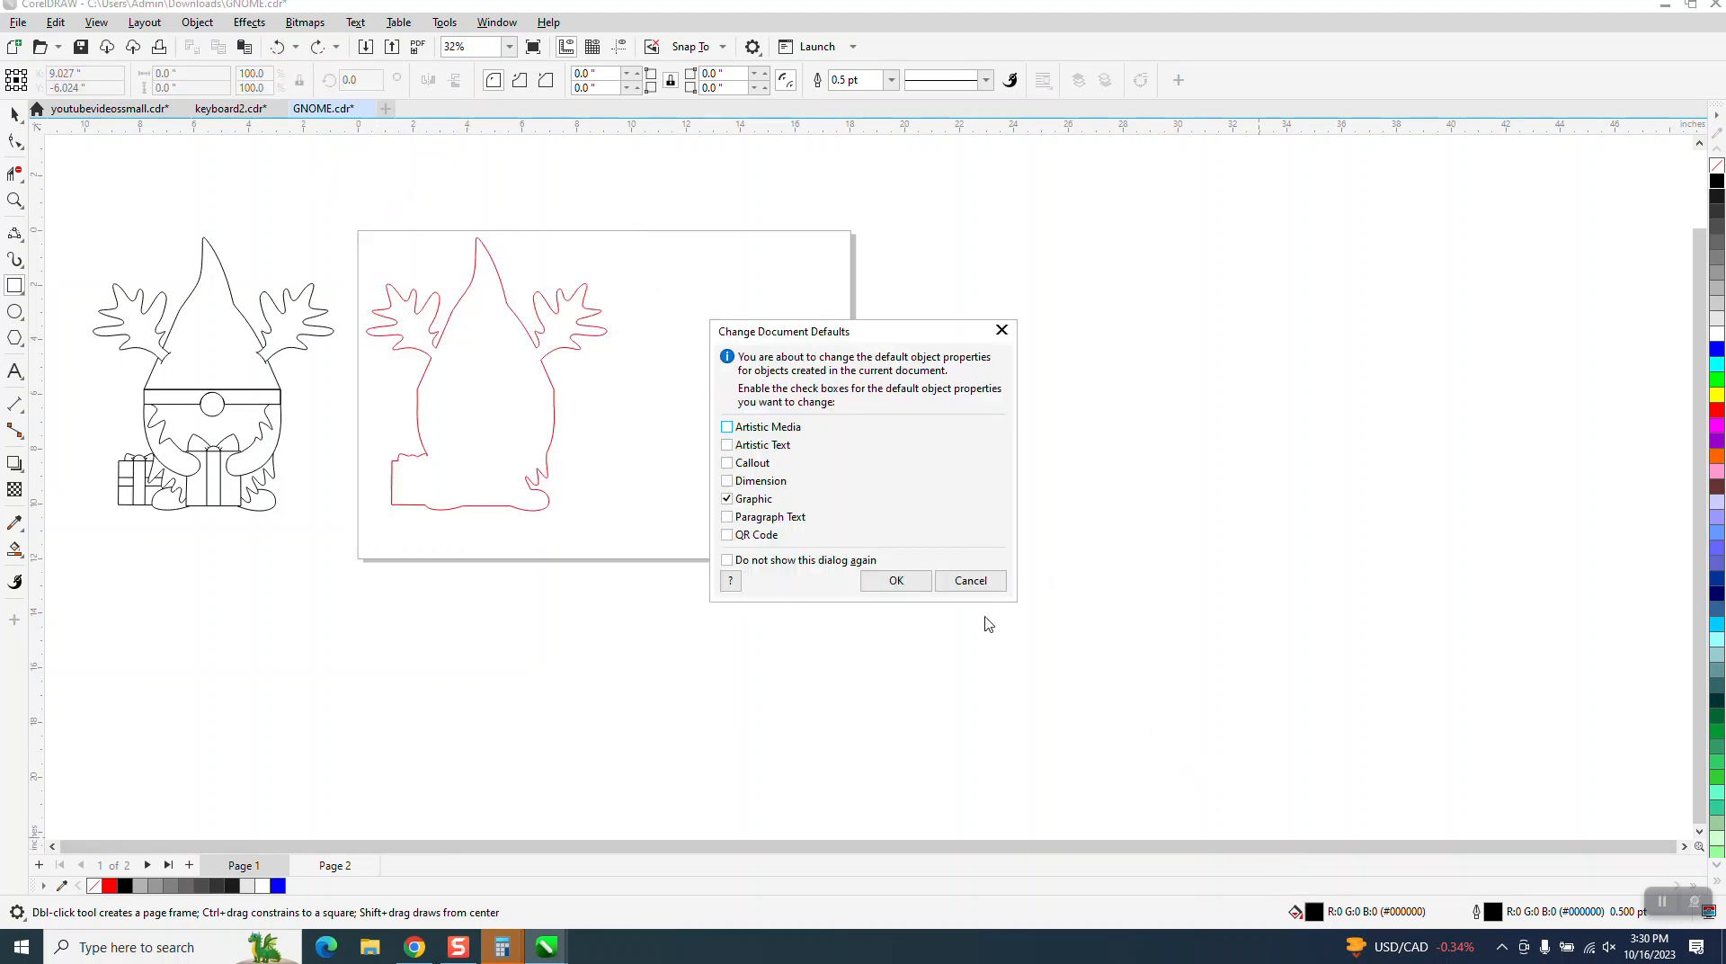
pyautogui.click(908, 586)
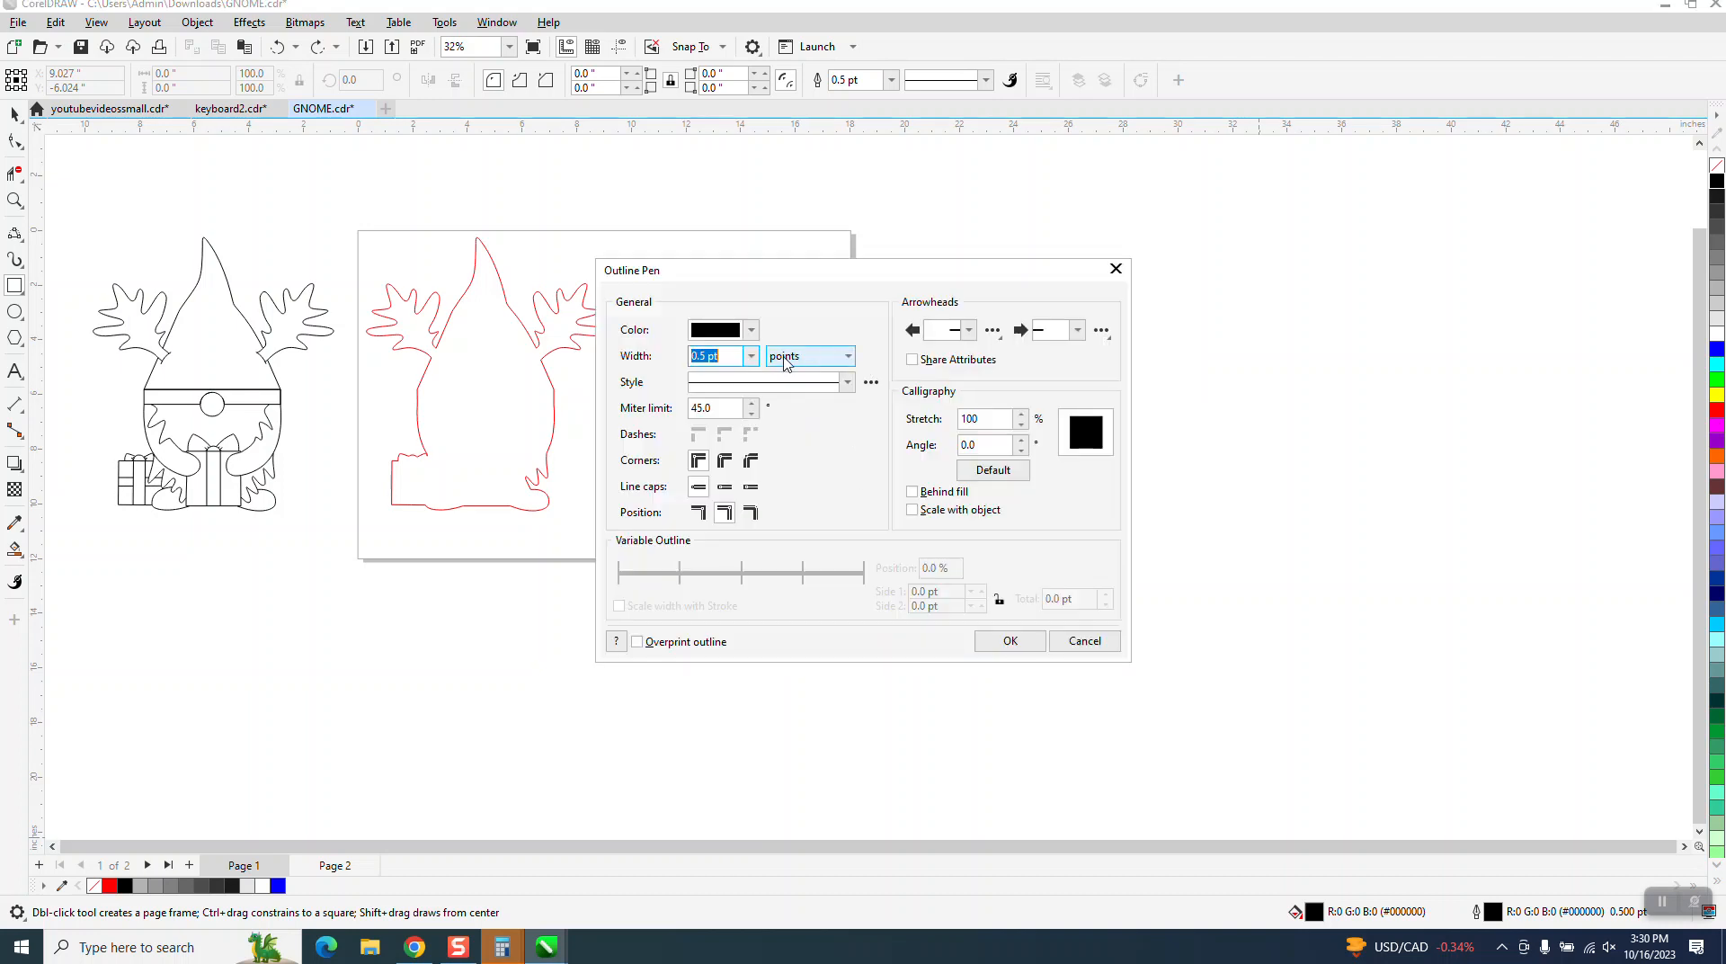
pyautogui.click(751, 357)
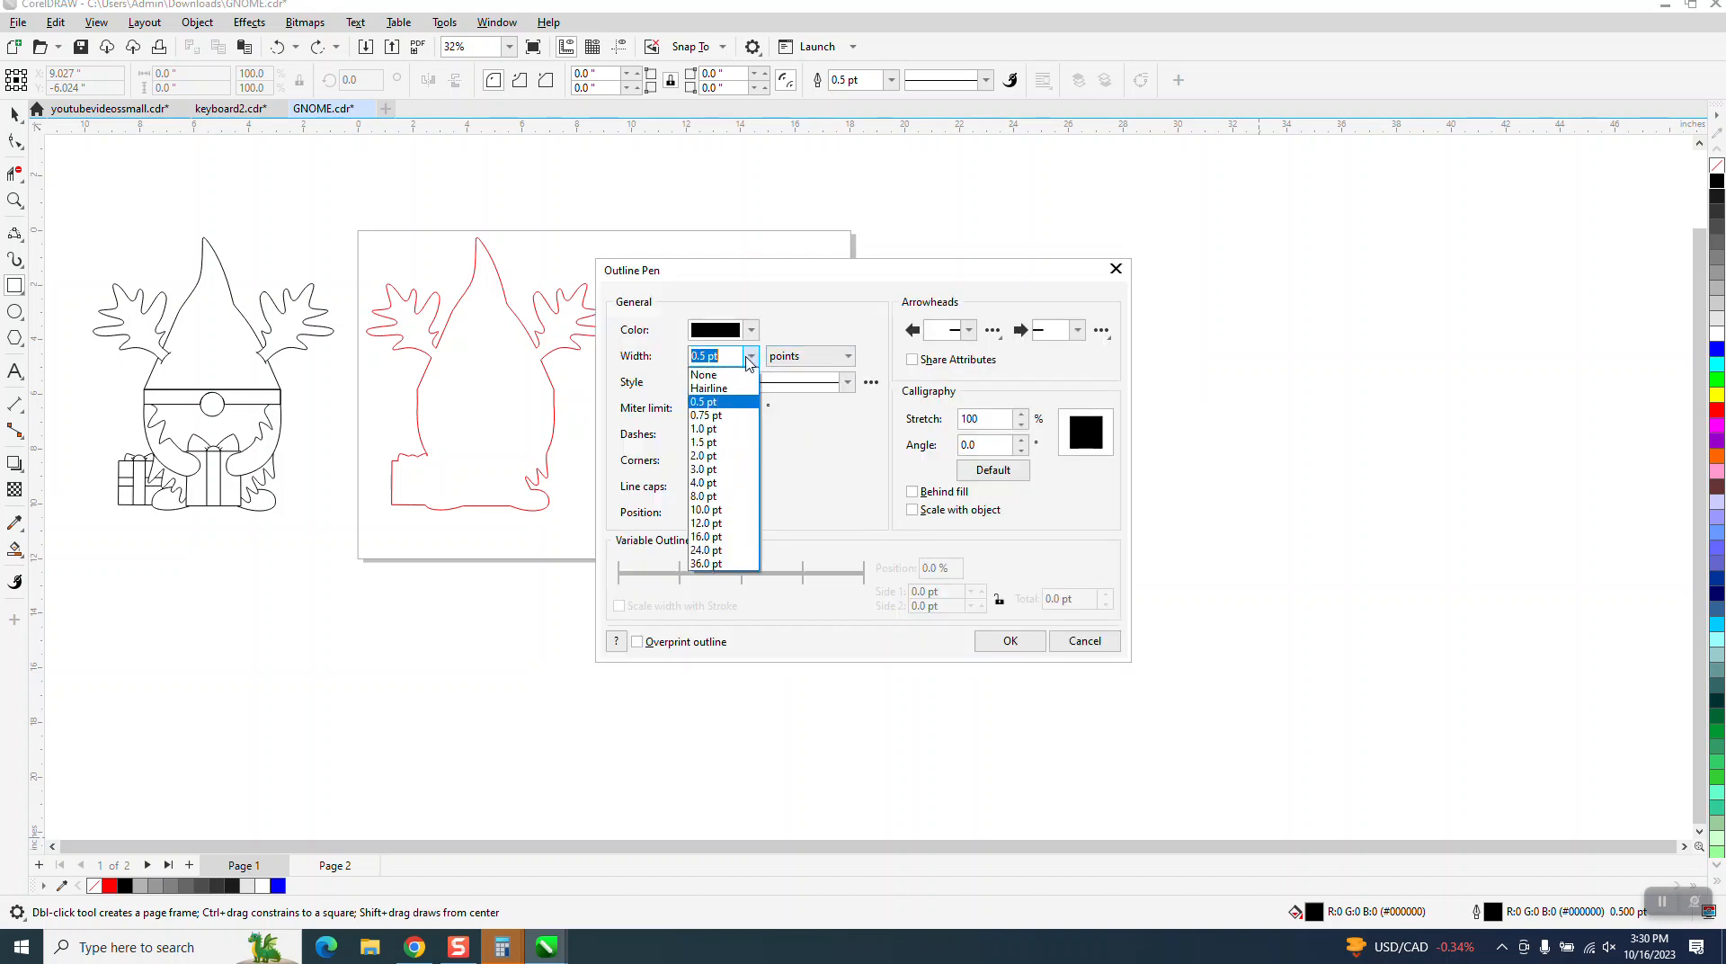
pyautogui.click(731, 379)
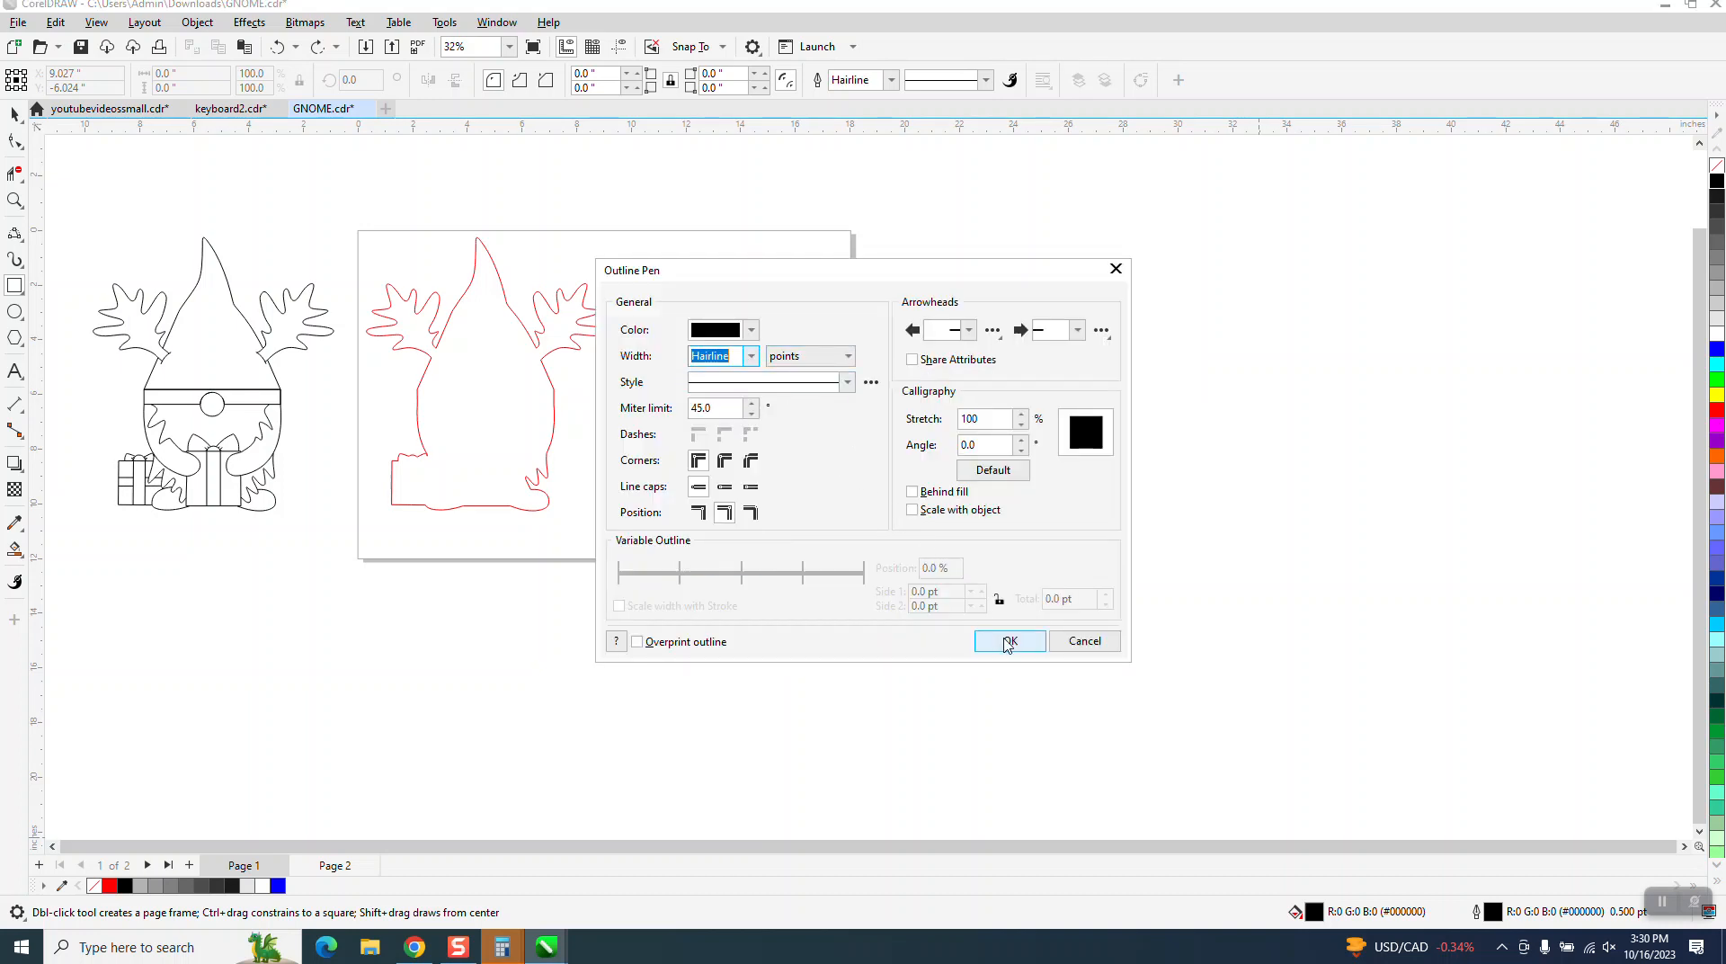
pyautogui.click(751, 331)
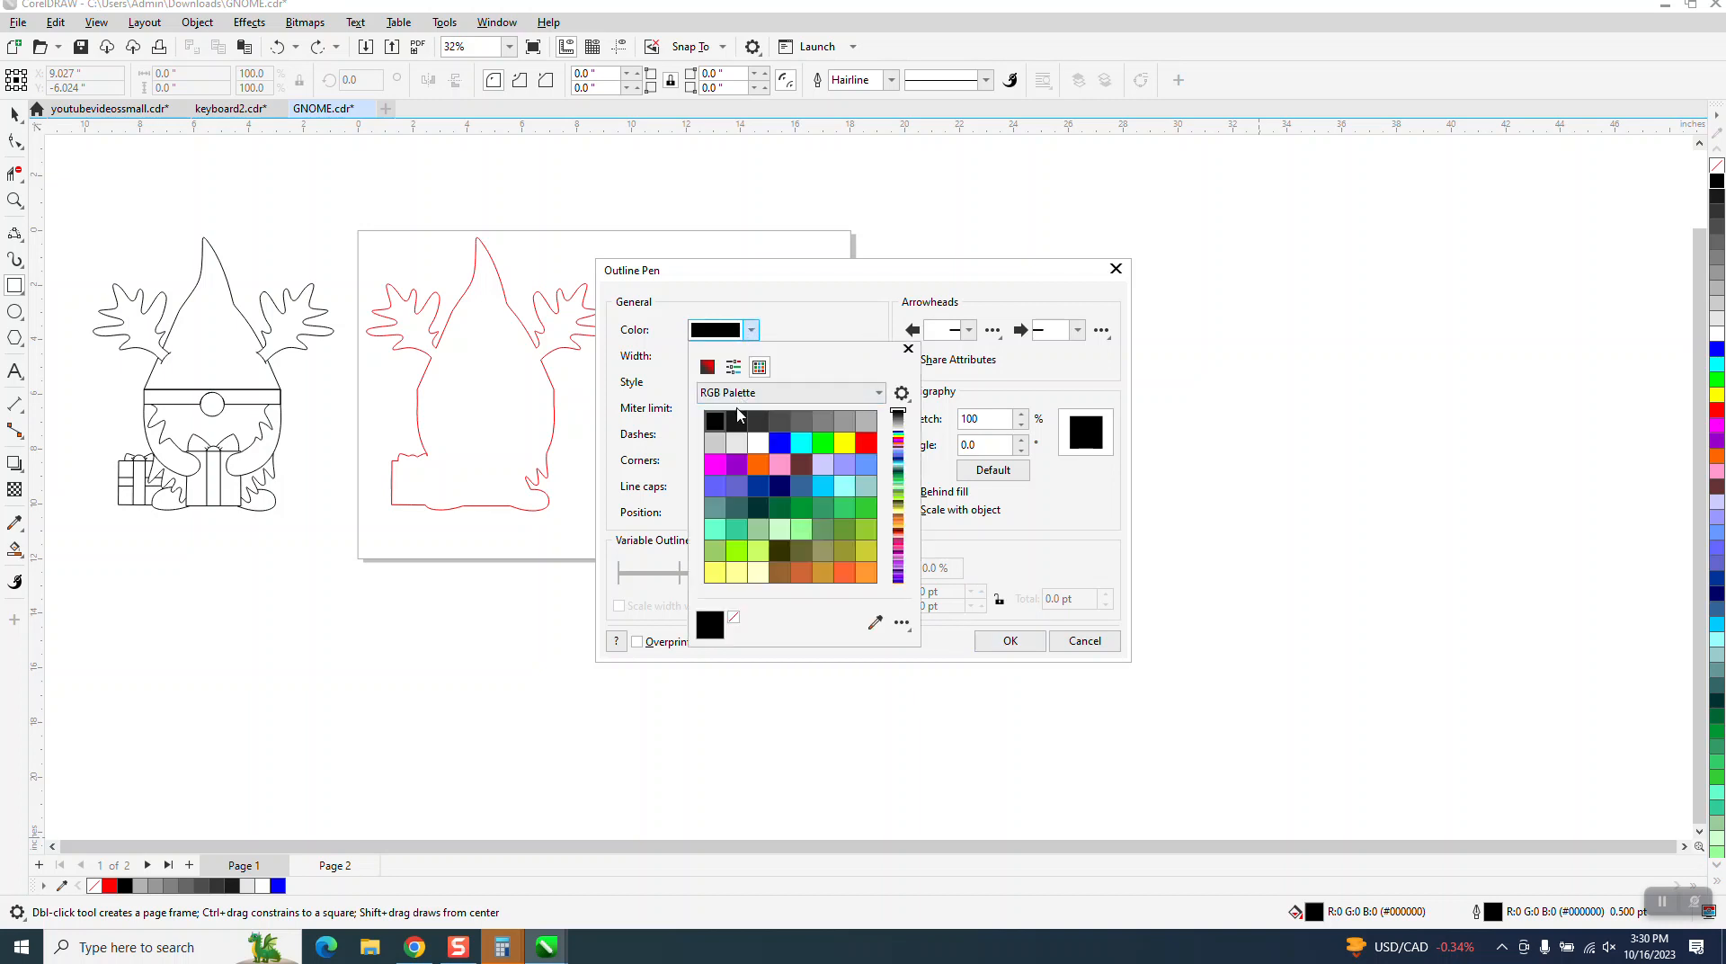
pyautogui.click(865, 447)
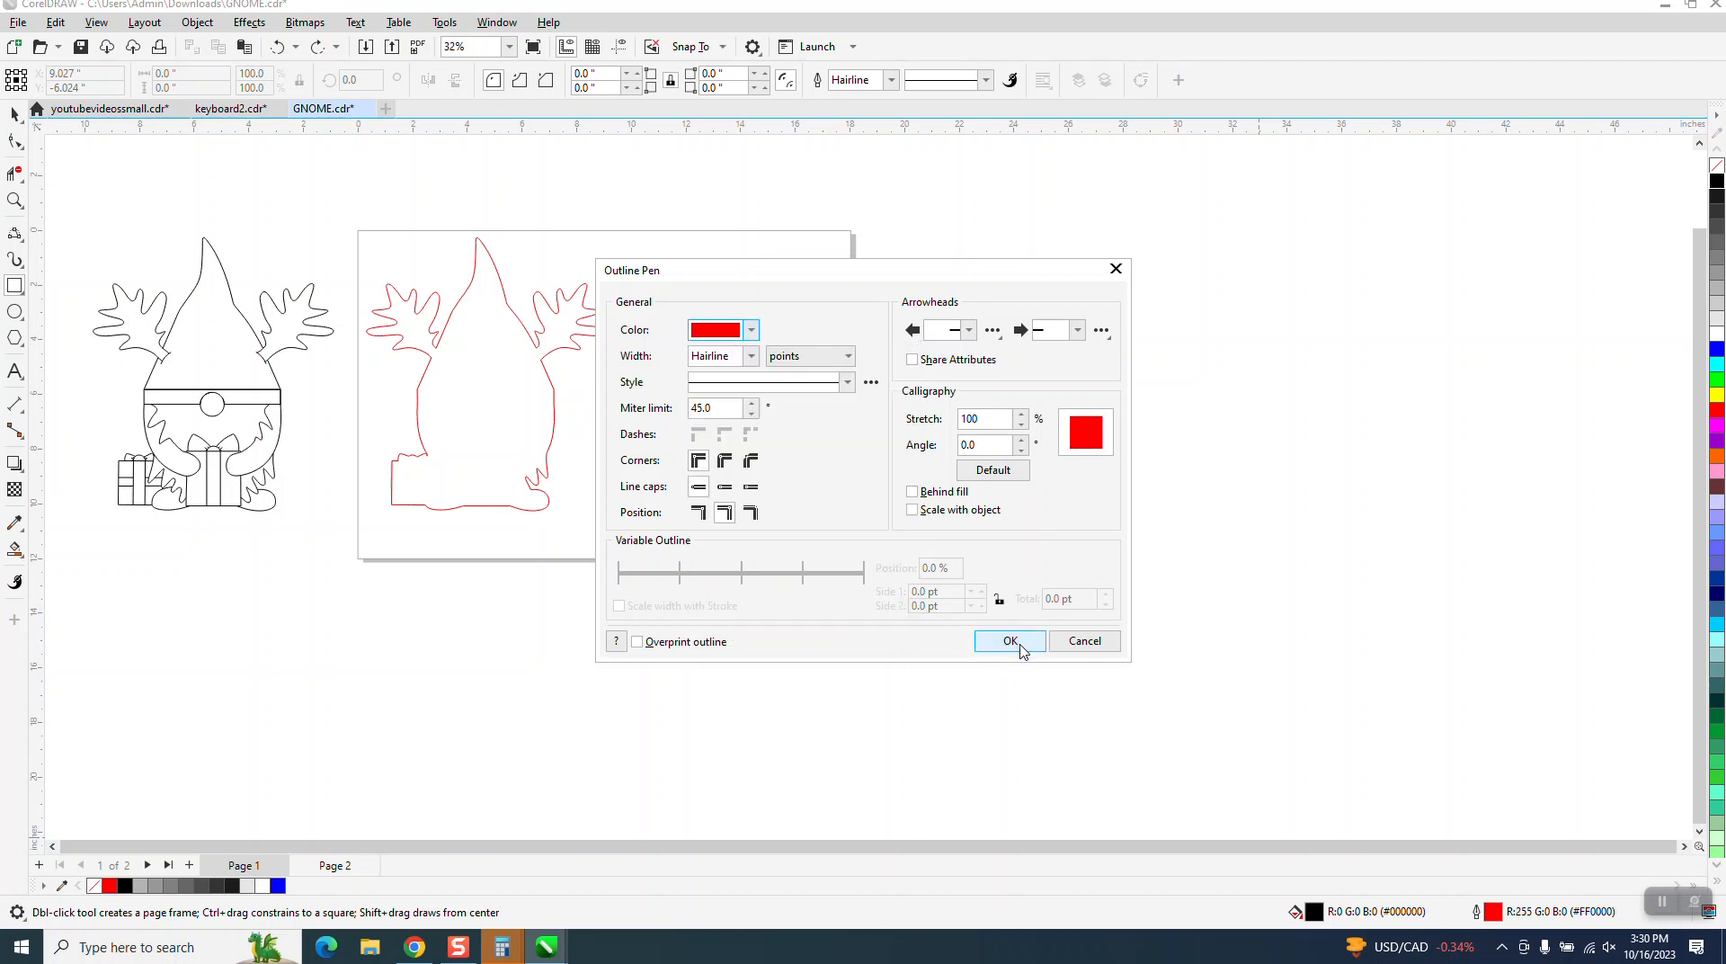
pyautogui.click(1008, 641)
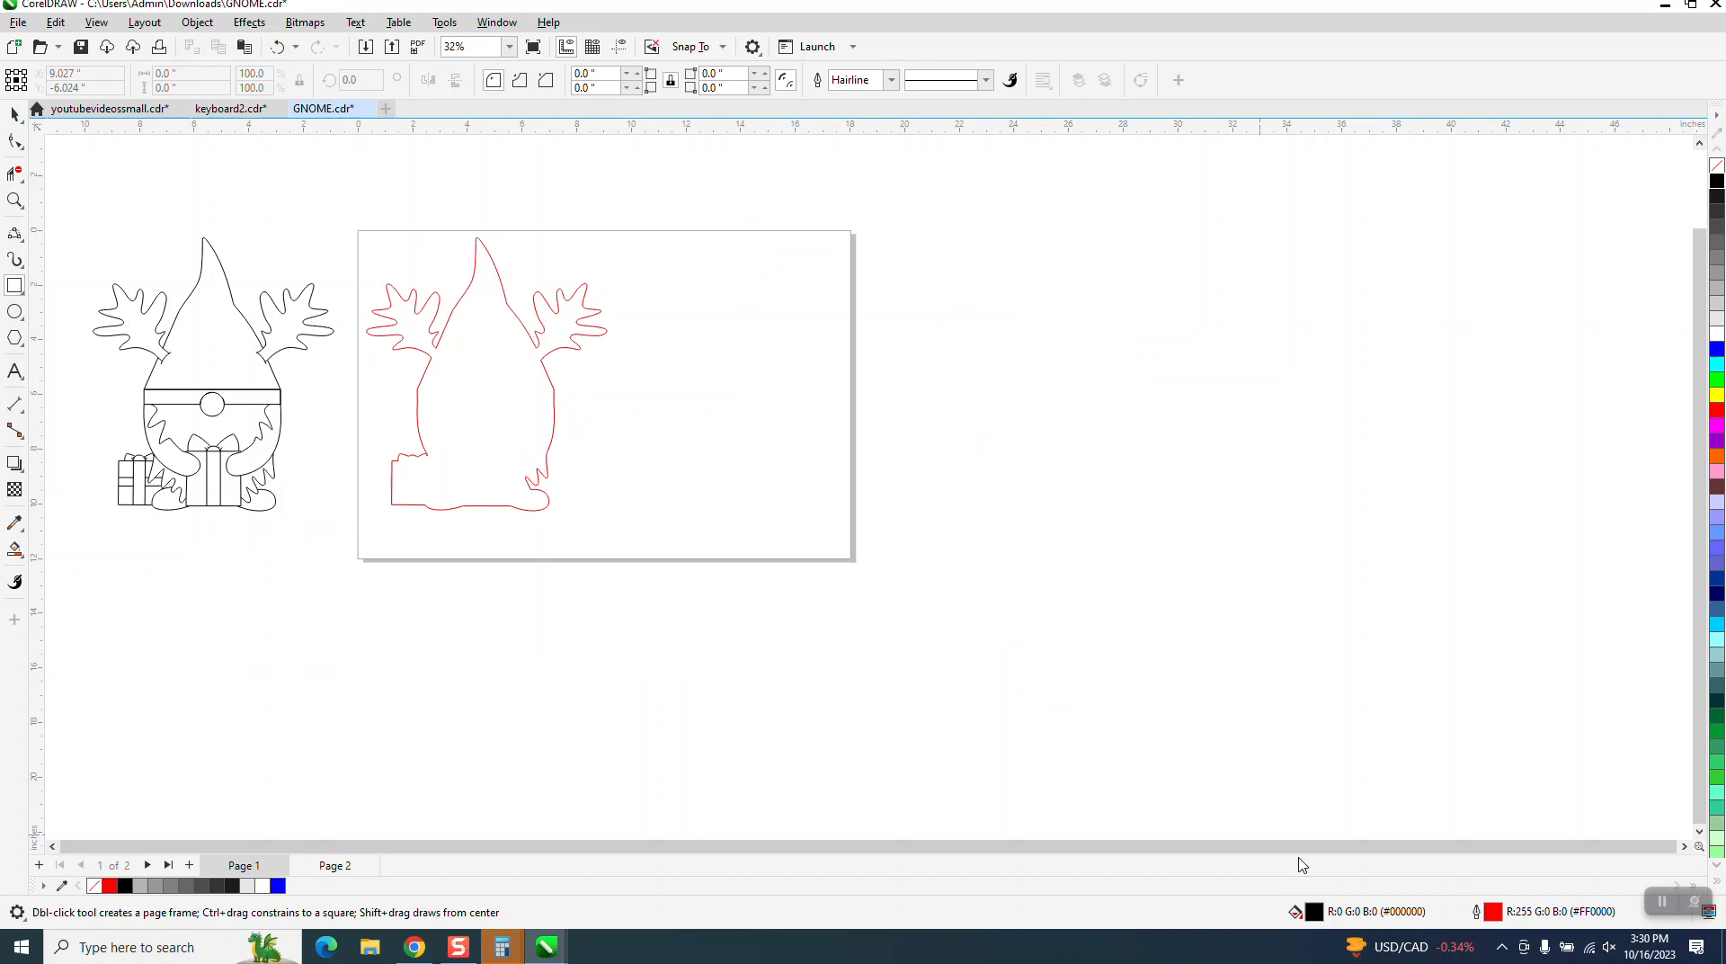
# Set the document's default fill for graphic objects to no fill
pyautogui.doubleClick(1316, 910)
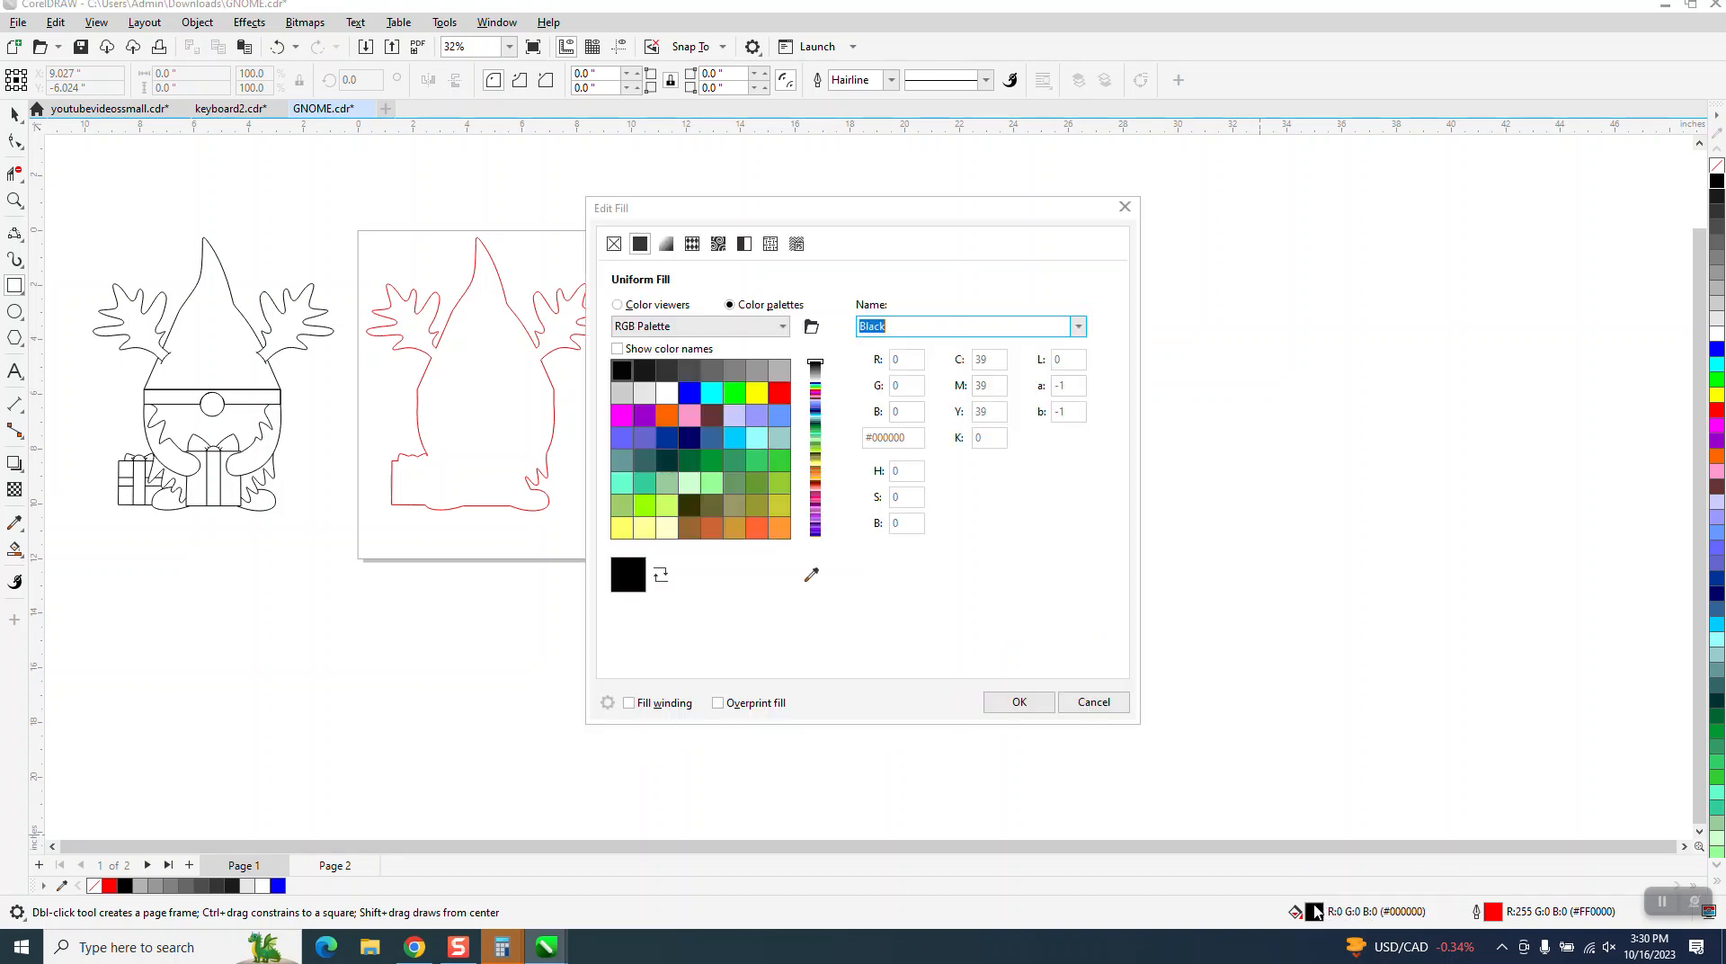
pyautogui.click(614, 244)
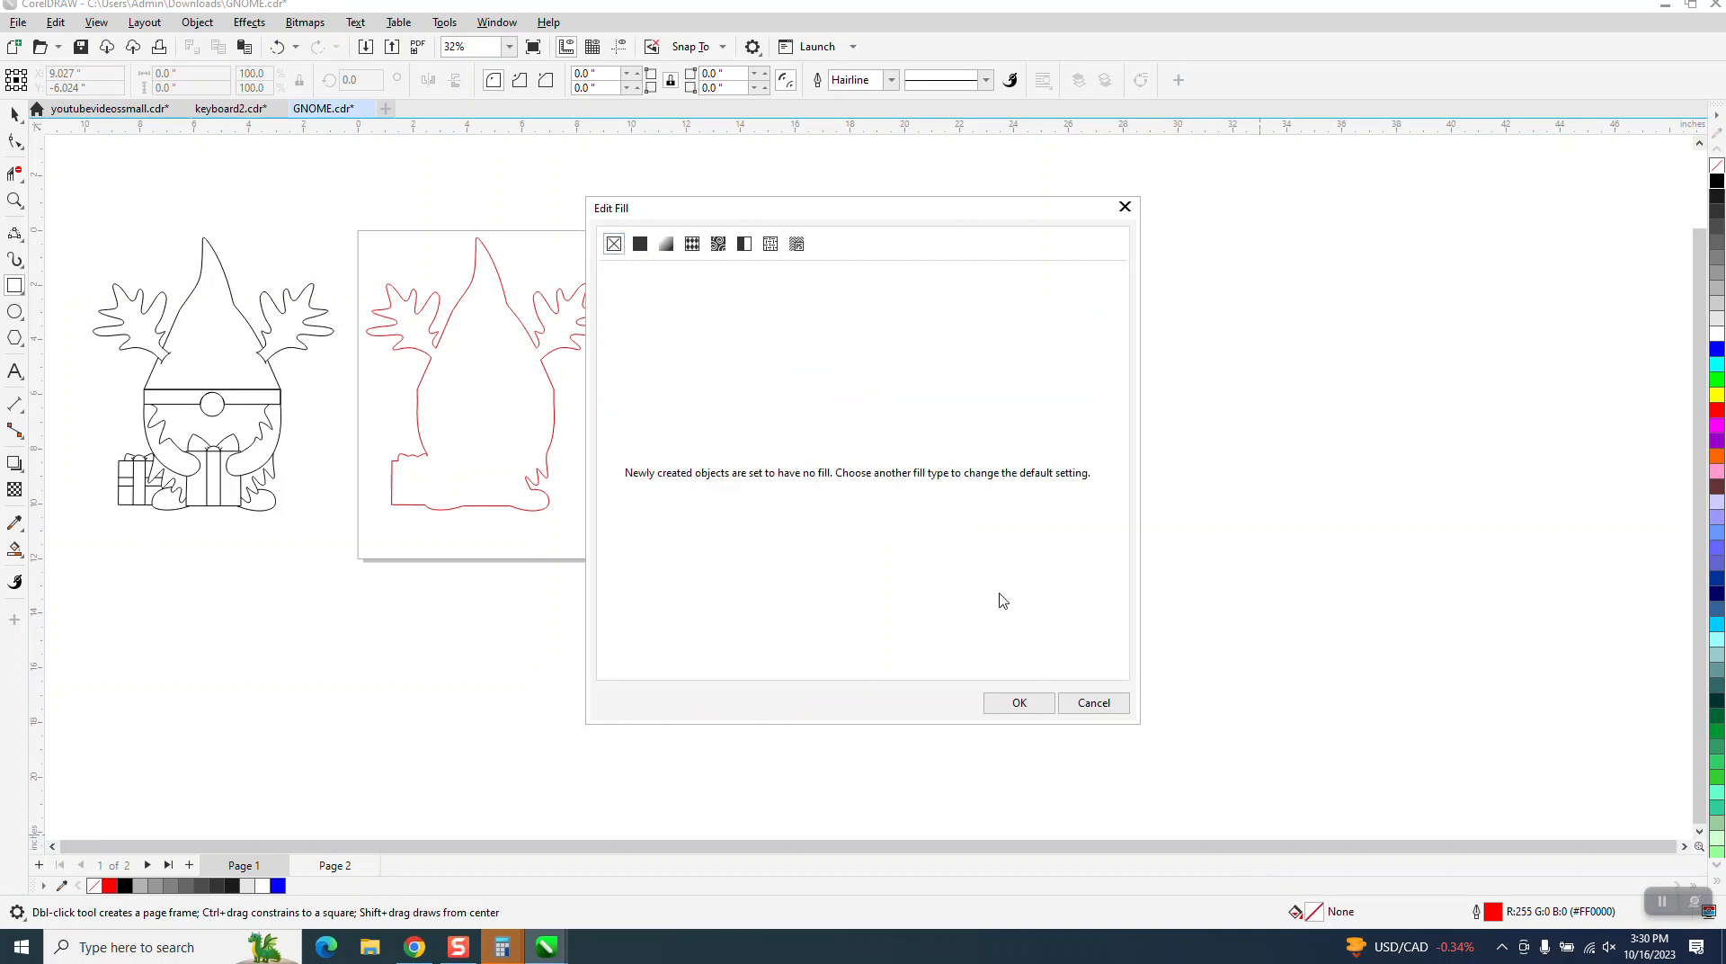
pyautogui.click(1022, 702)
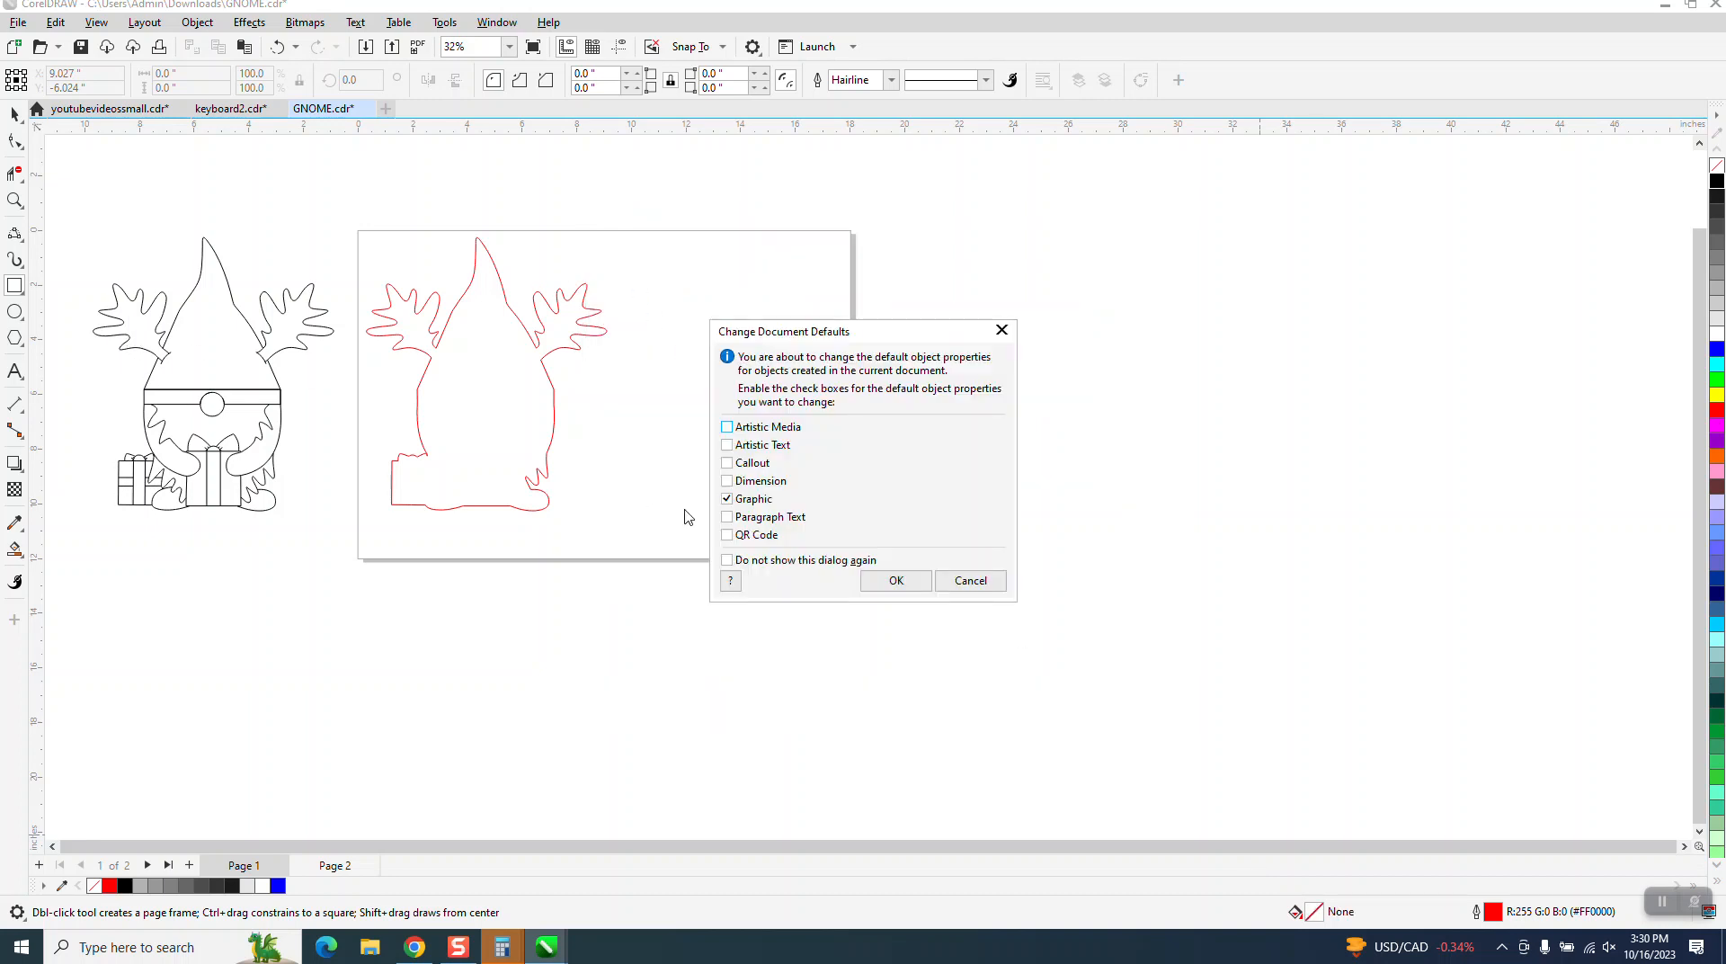
pyautogui.click(917, 580)
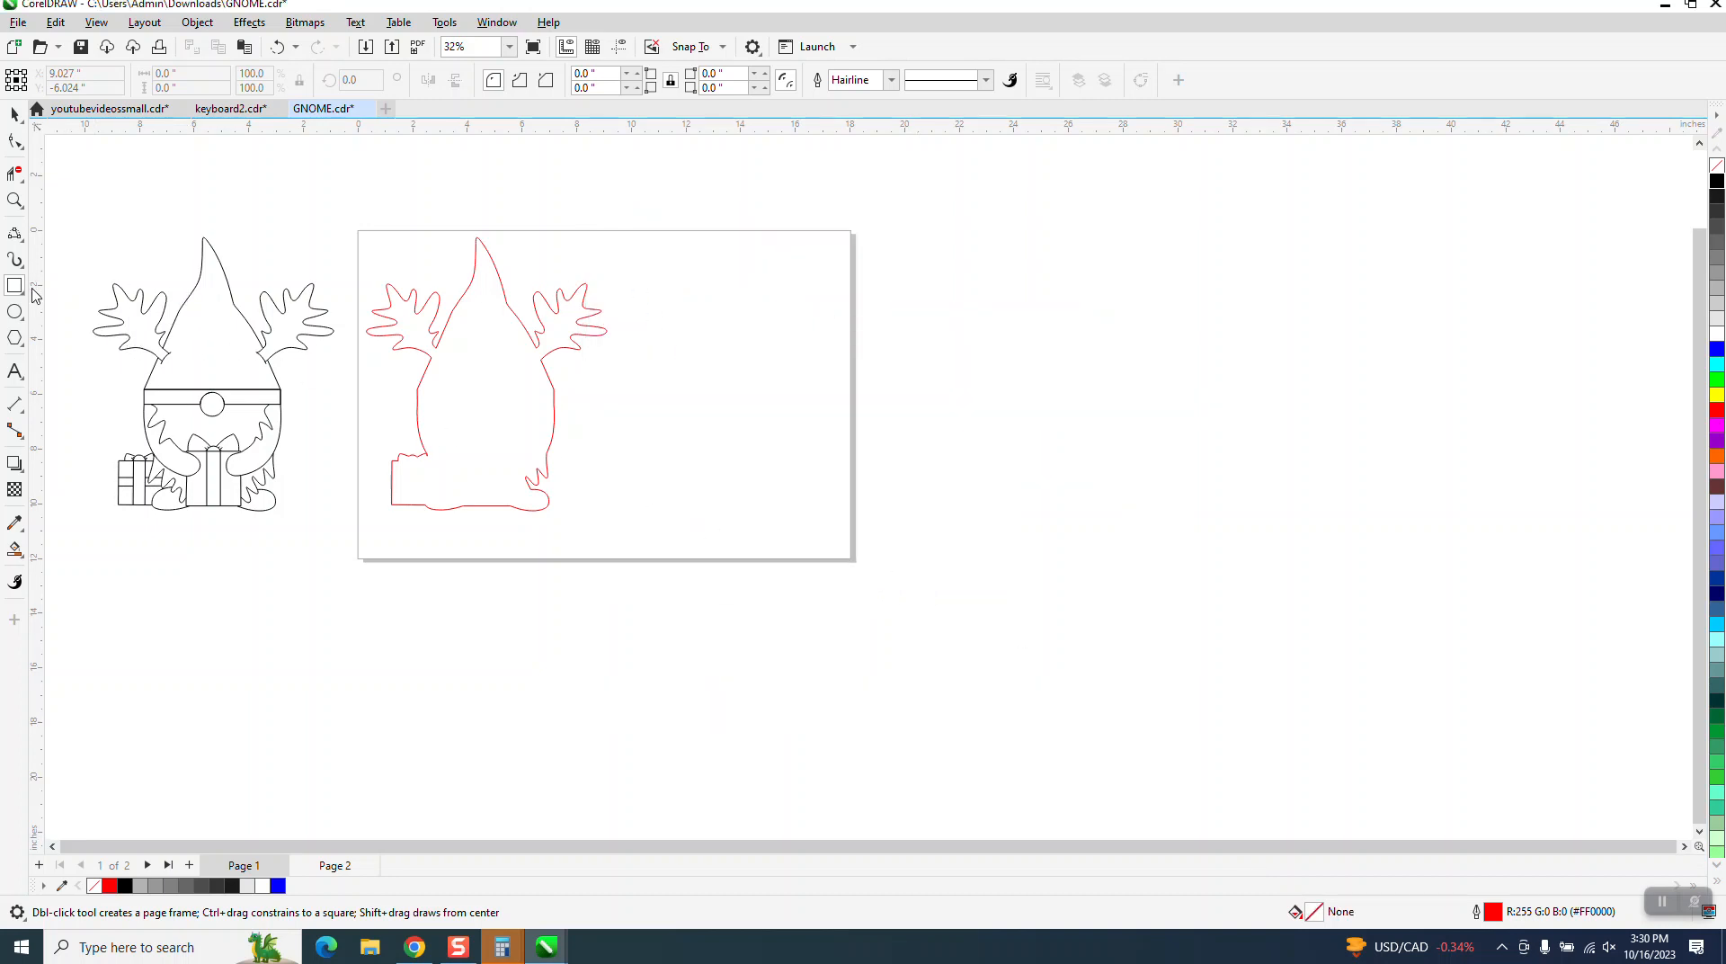
# Draw a rectangle about 11.8 by 12.6 inches around the red gnome outline, and undo a trial Smart Fill inside the gnome
pyautogui.moveTo(332, 213); pyautogui.dragTo(655, 558)
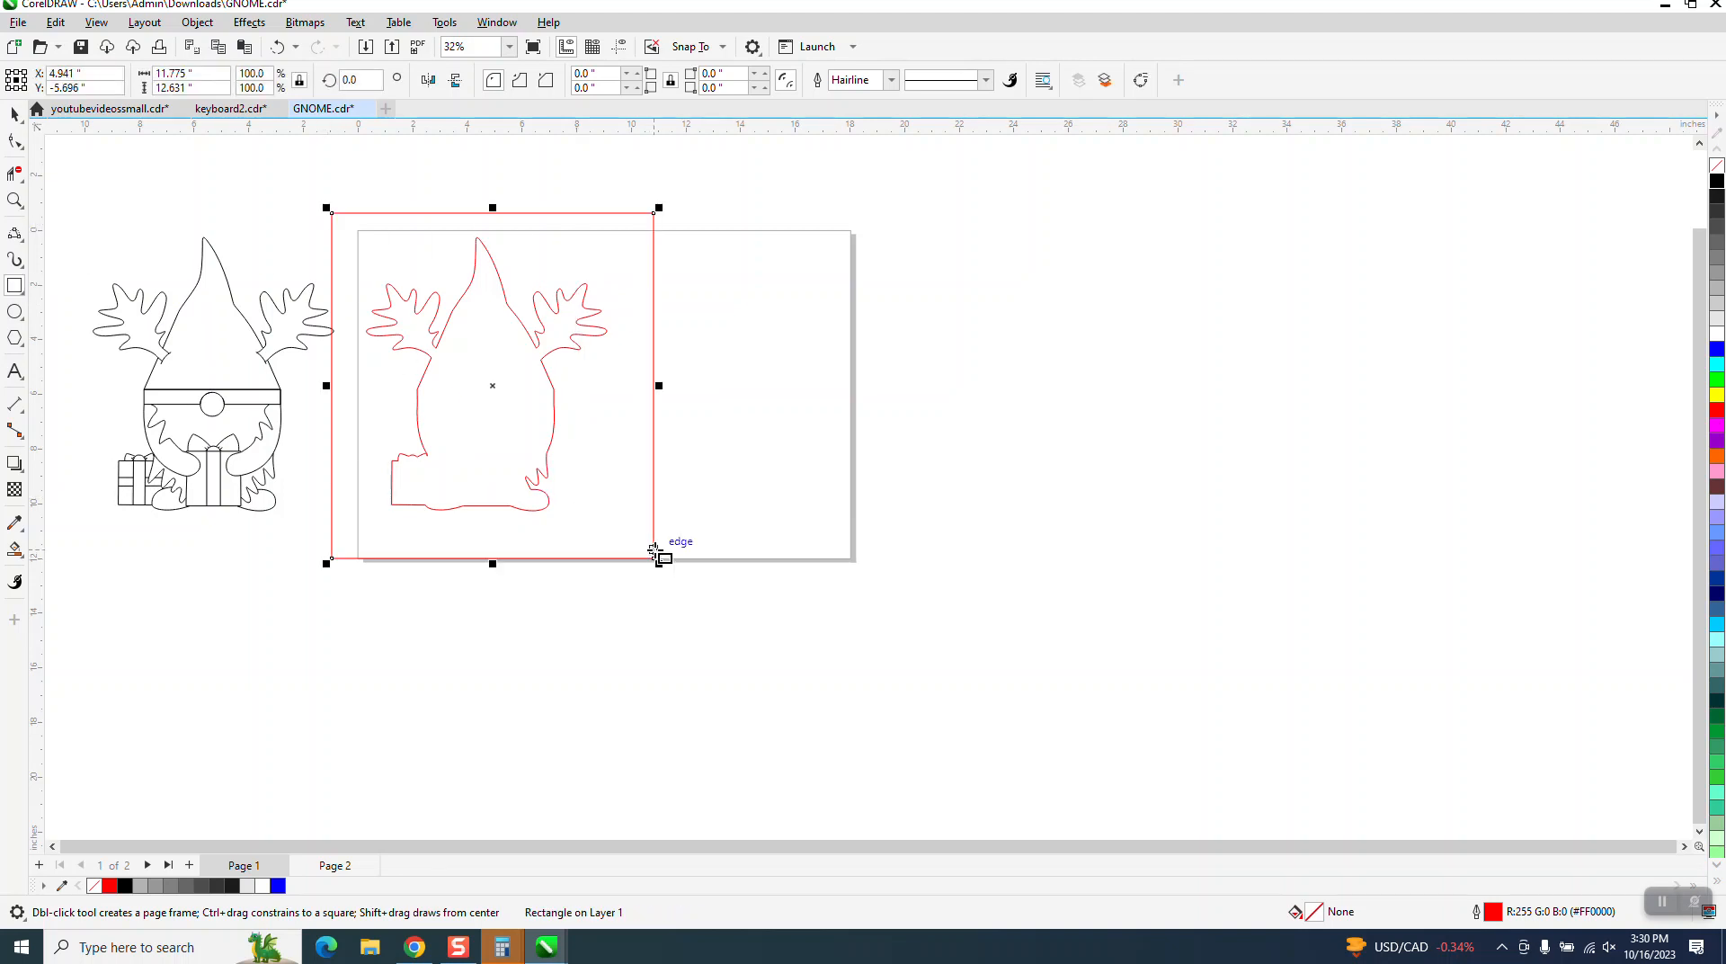
pyautogui.click(14, 548)
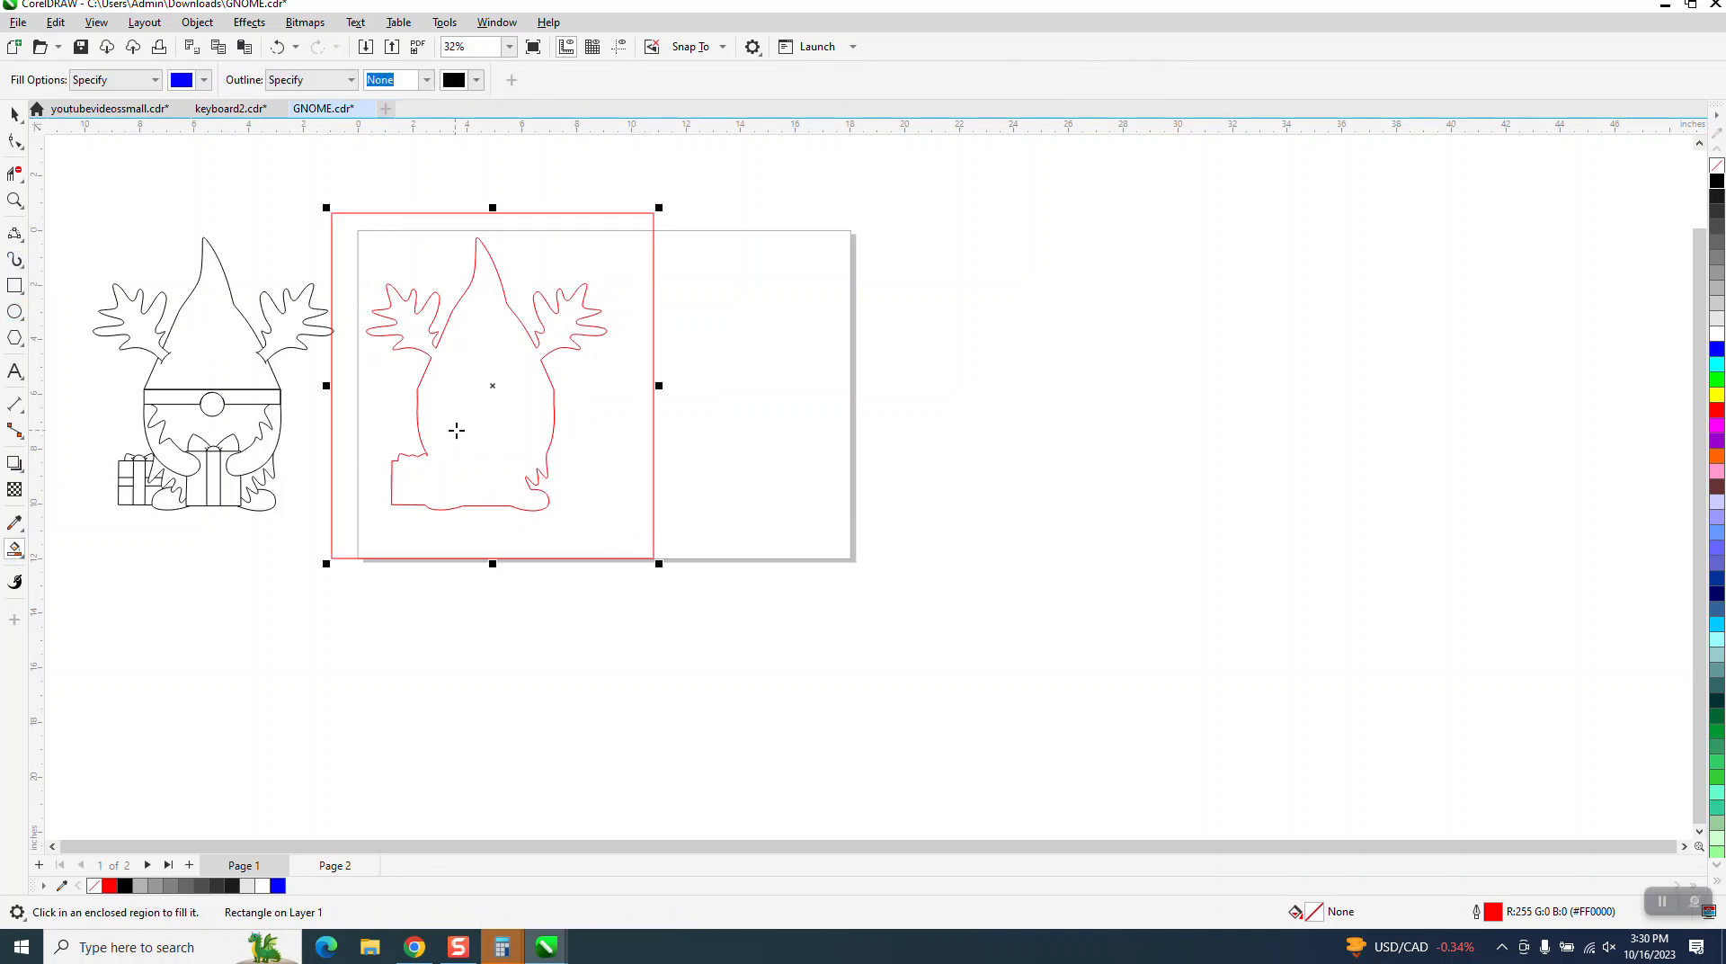
pyautogui.click(456, 430)
pyautogui.click(277, 47)
# Move the rectangle 20 inches to the right so it sits beside the page, and deselect it
pyautogui.click(15, 114)
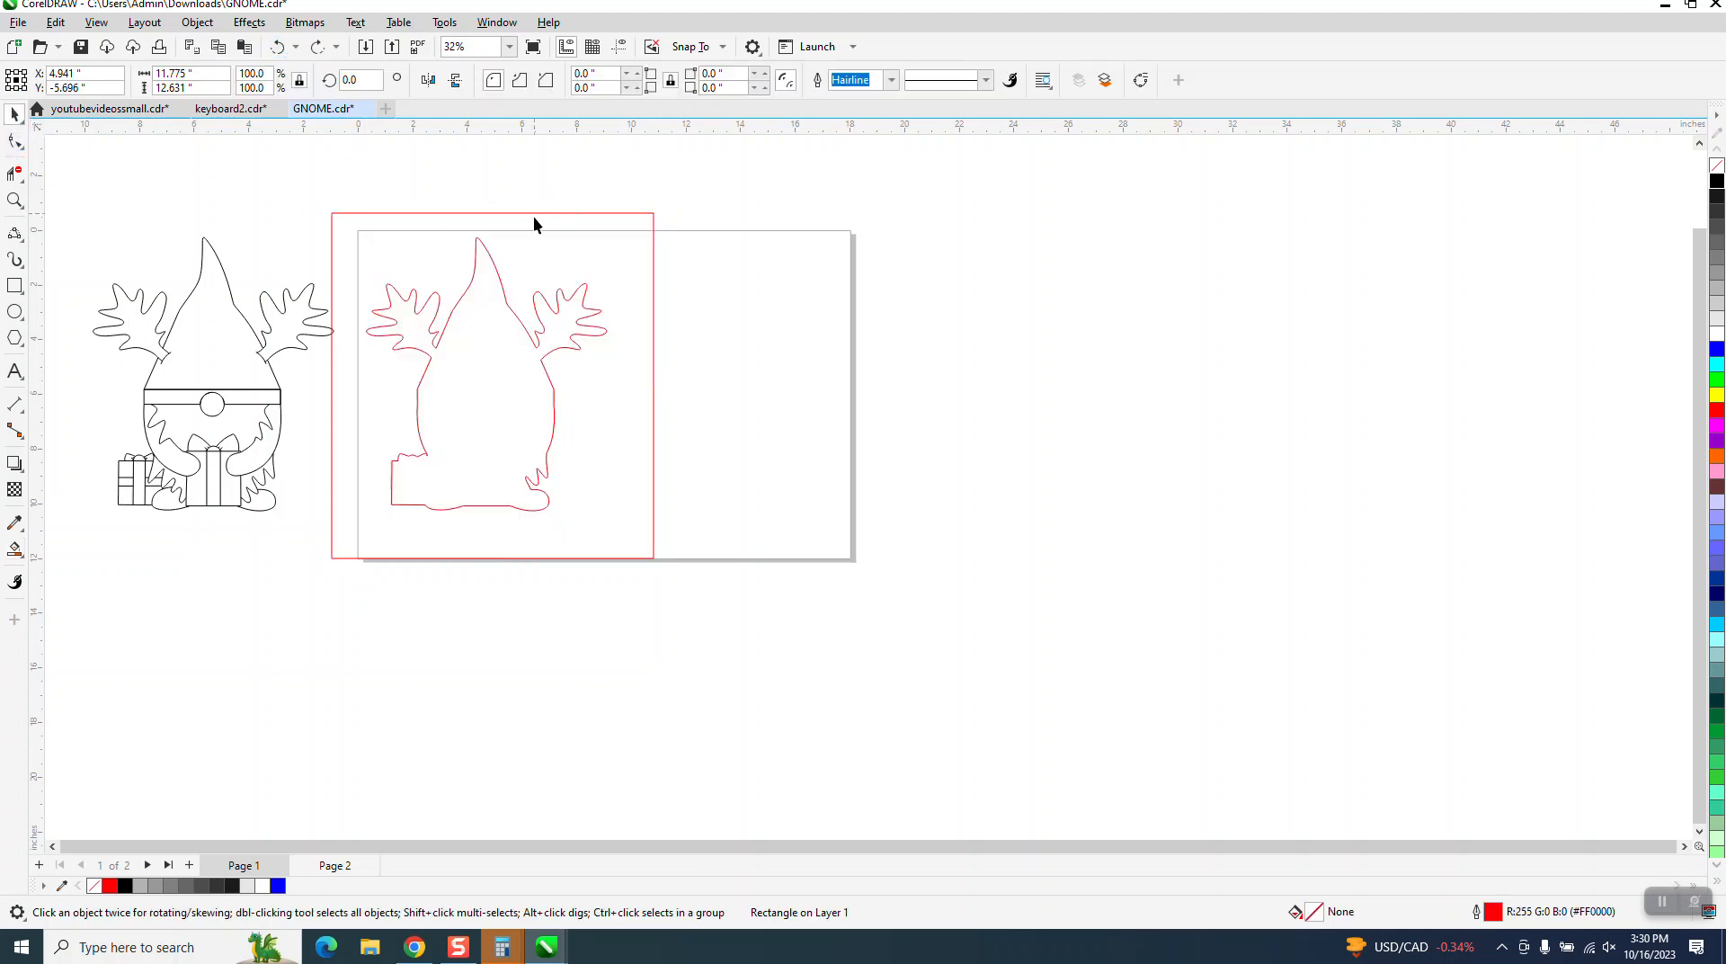
pyautogui.click(526, 235)
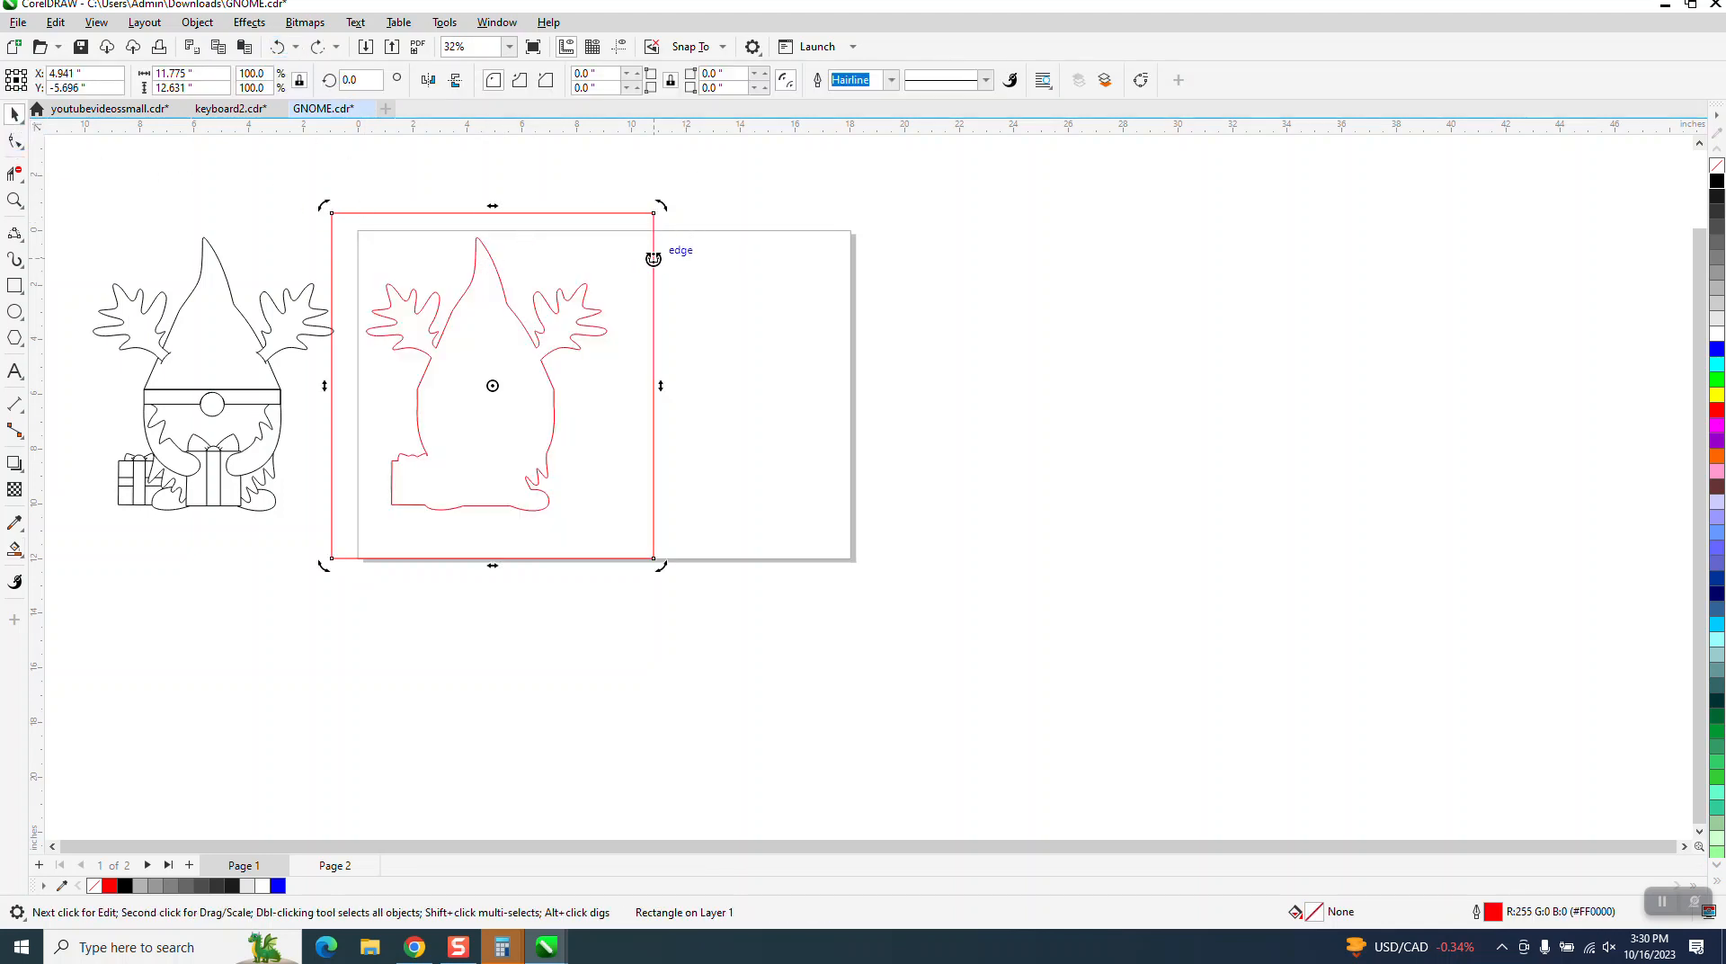
pyautogui.press('Right')
pyautogui.press('Right')
pyautogui.press('Escape')
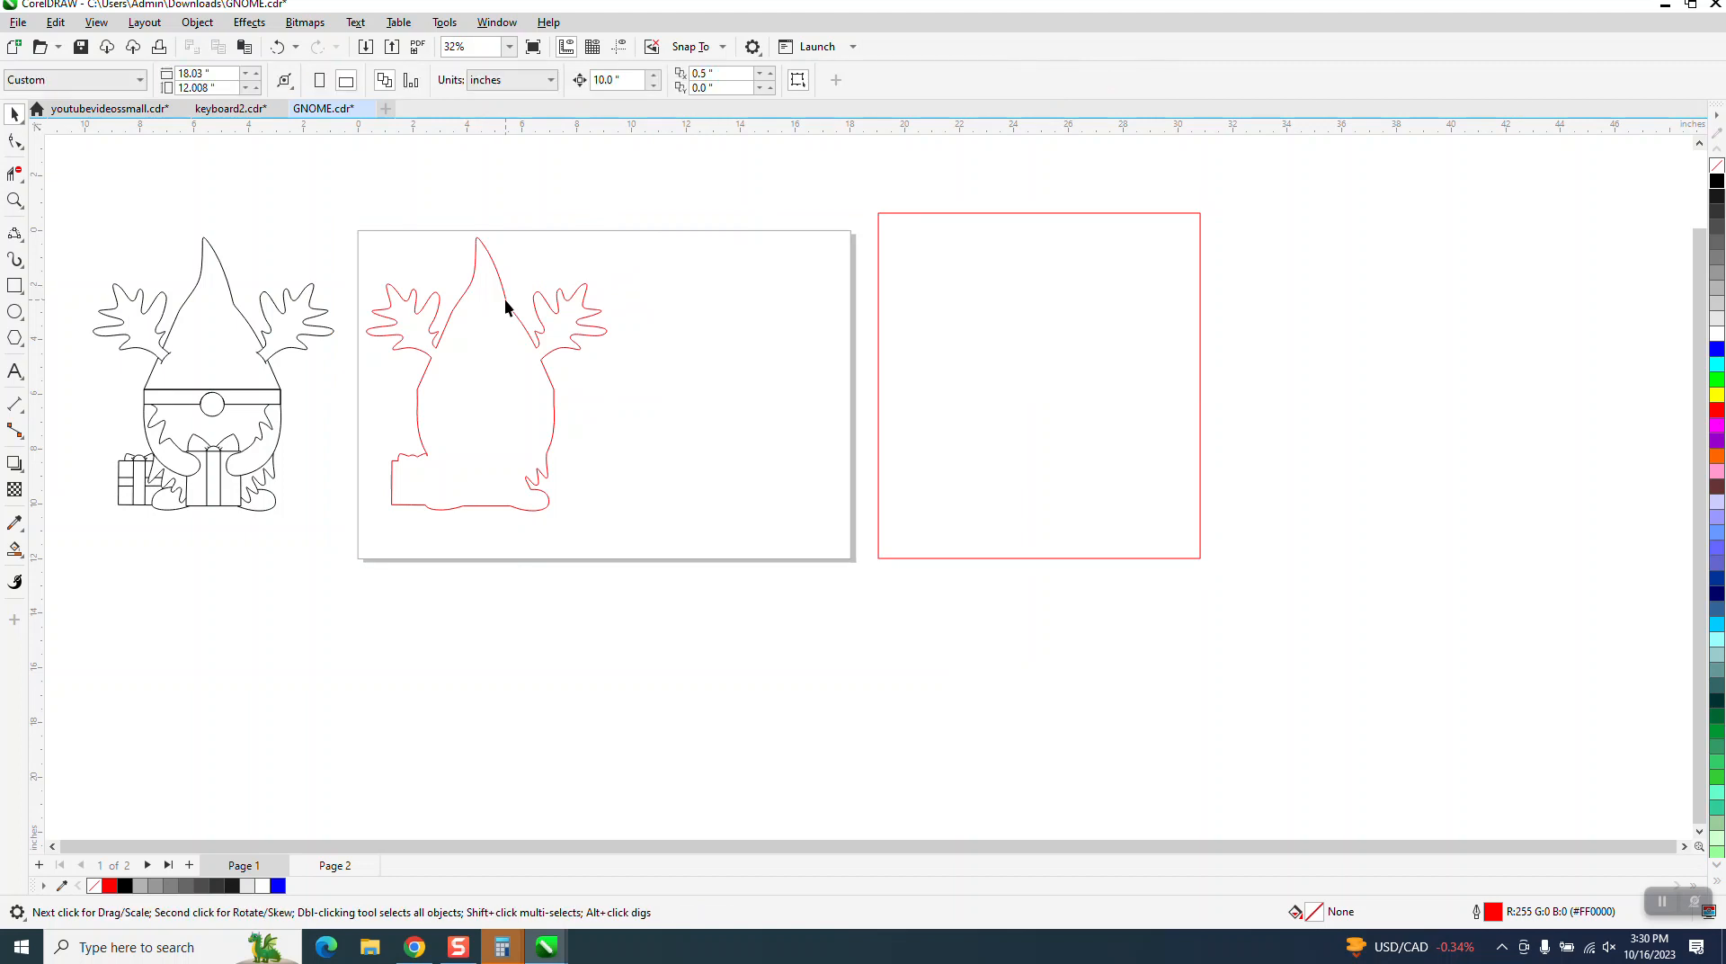
# Try grouping the four red gnome outline curves for node editing, and undo the grouping
pyautogui.click(505, 299)
pyautogui.moveTo(344, 187); pyautogui.dragTo(725, 572)
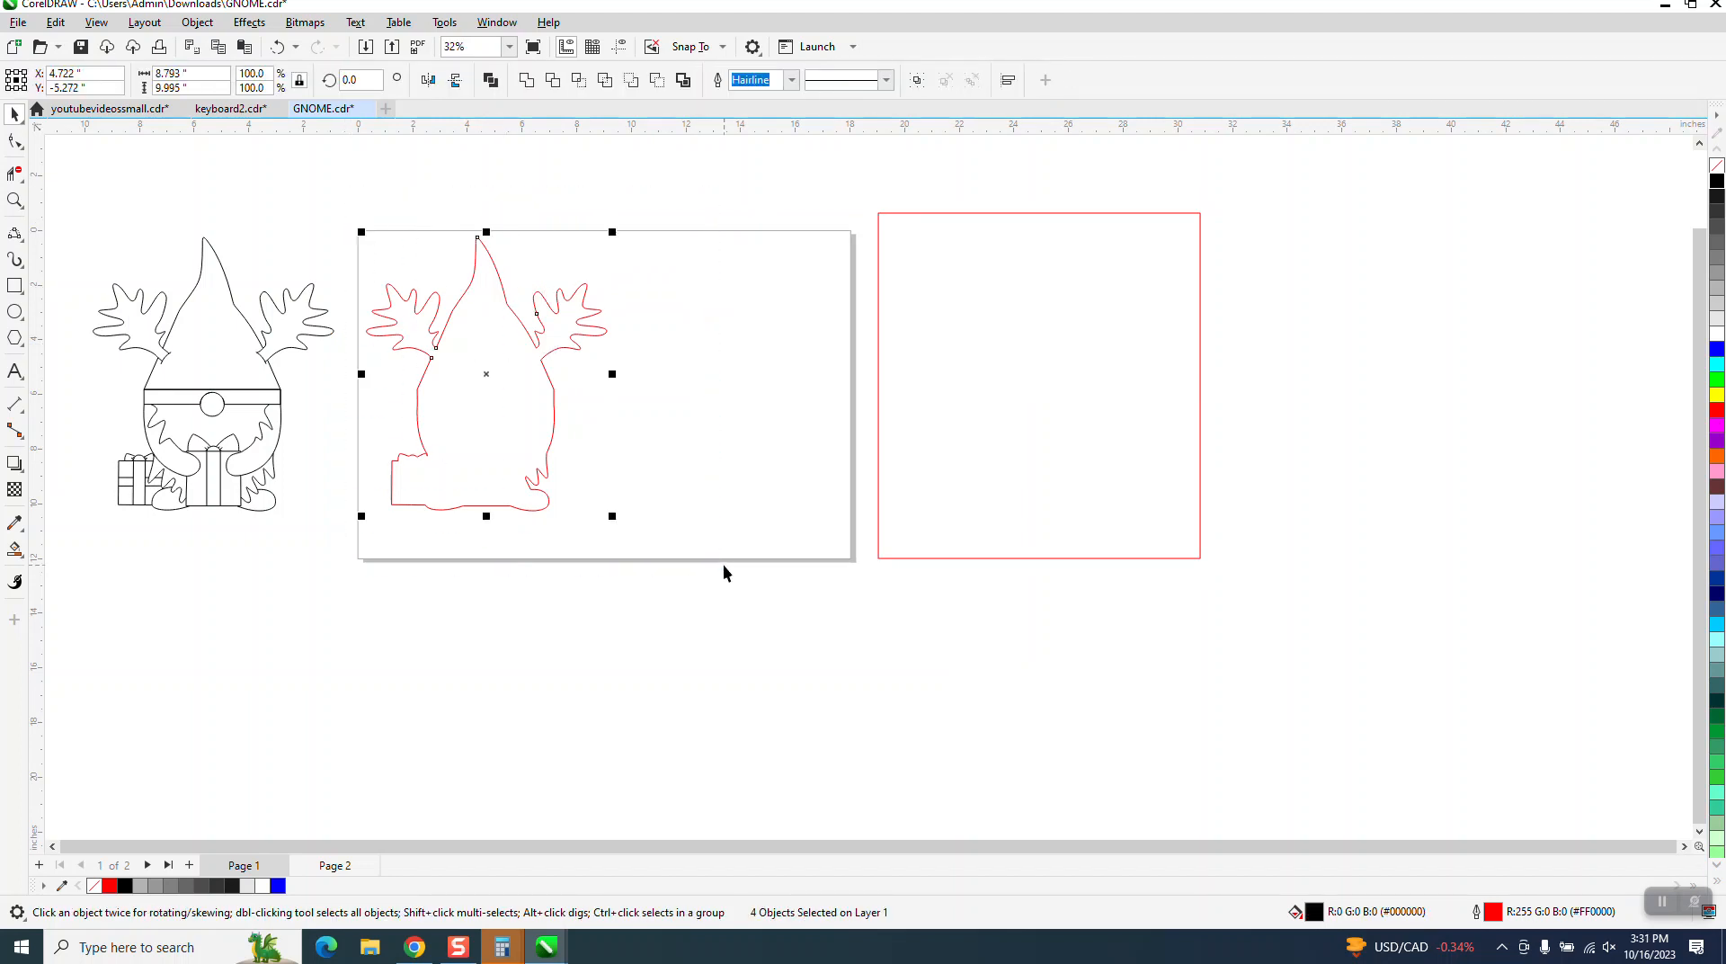
pyautogui.click(15, 141)
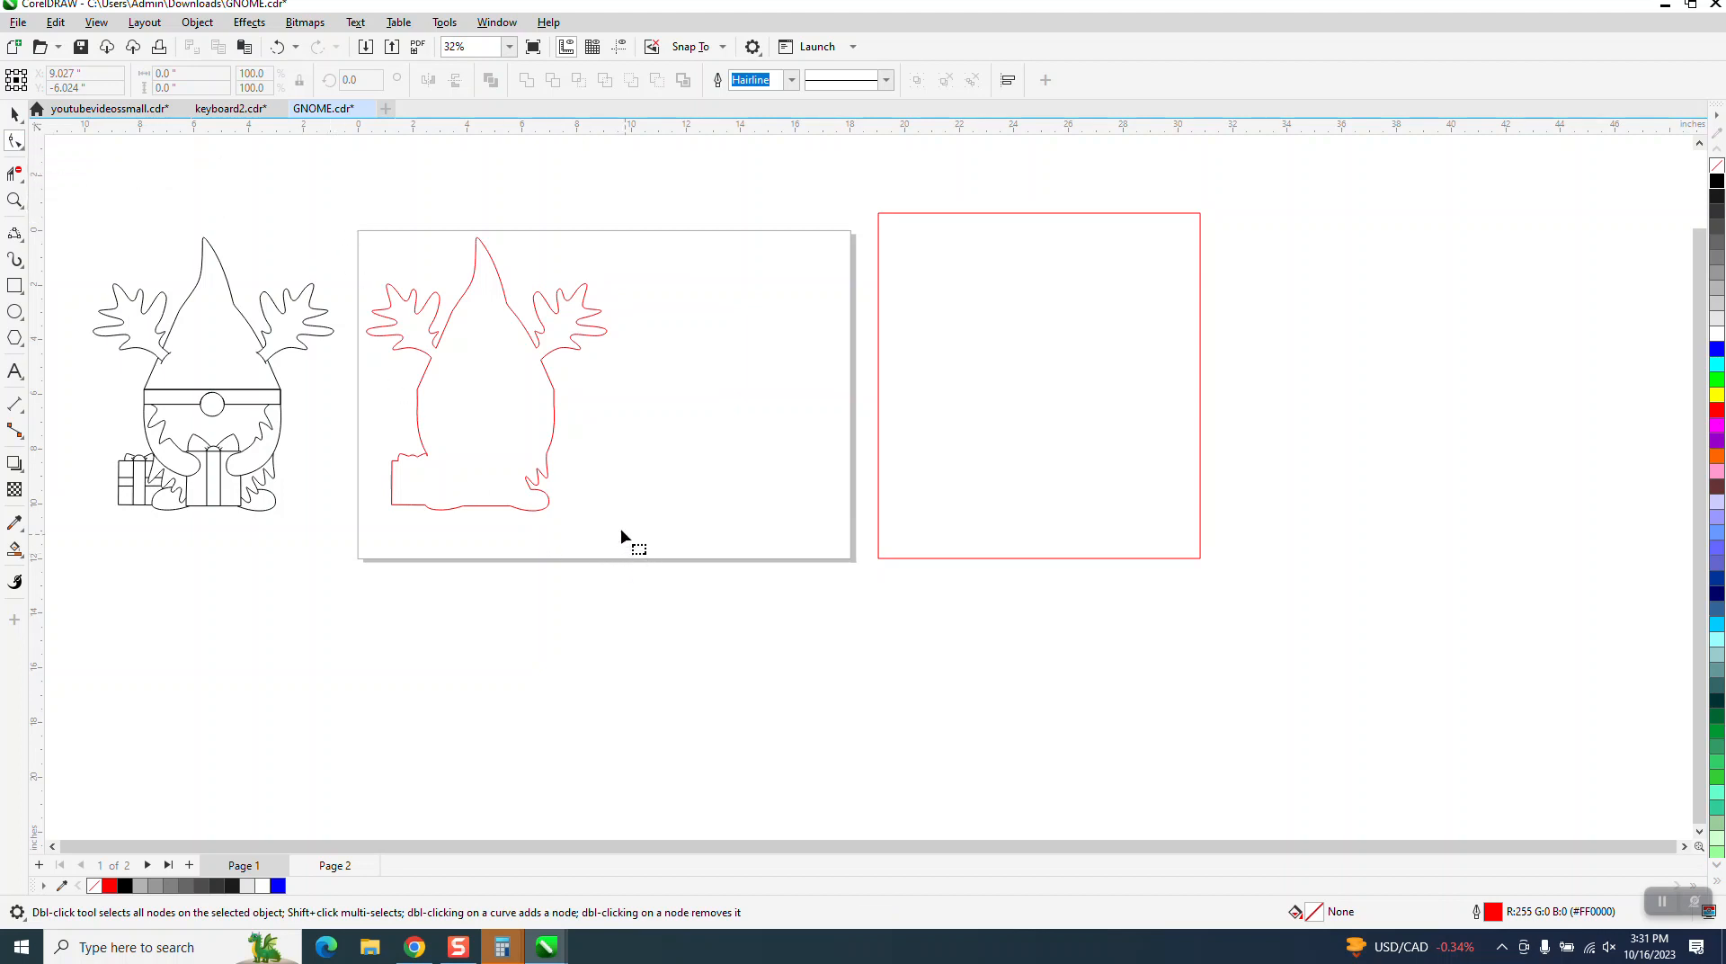
pyautogui.click(16, 114)
pyautogui.click(459, 312)
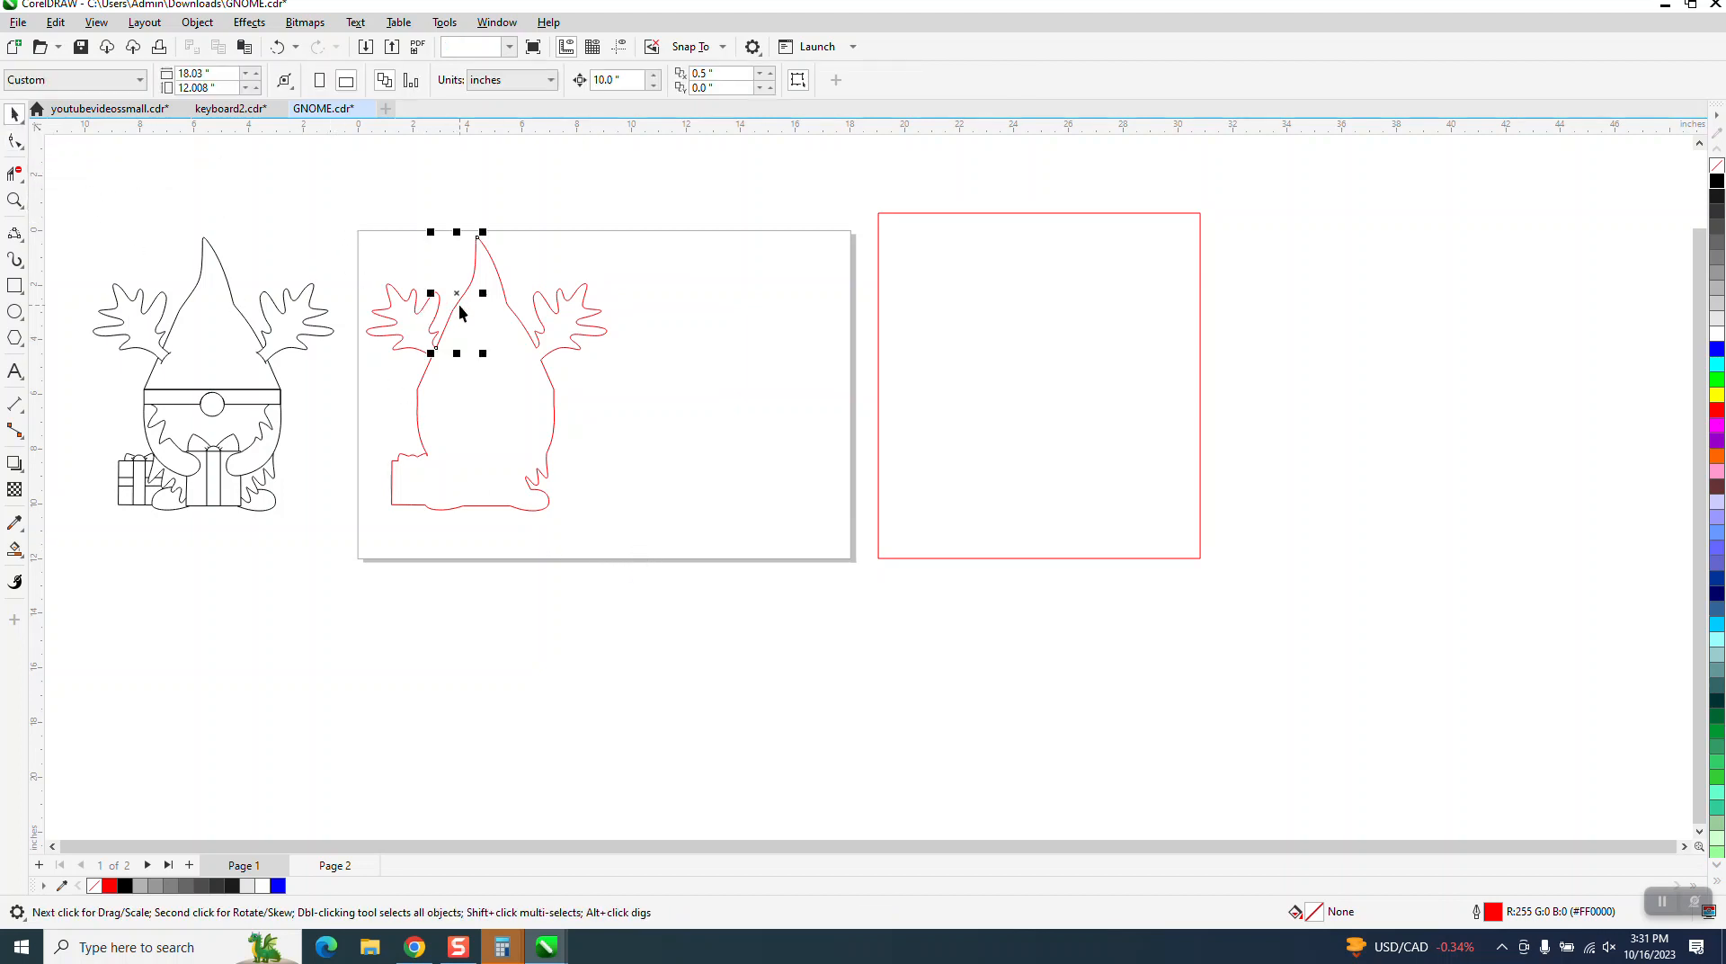
pyautogui.moveTo(358, 206); pyautogui.dragTo(687, 553)
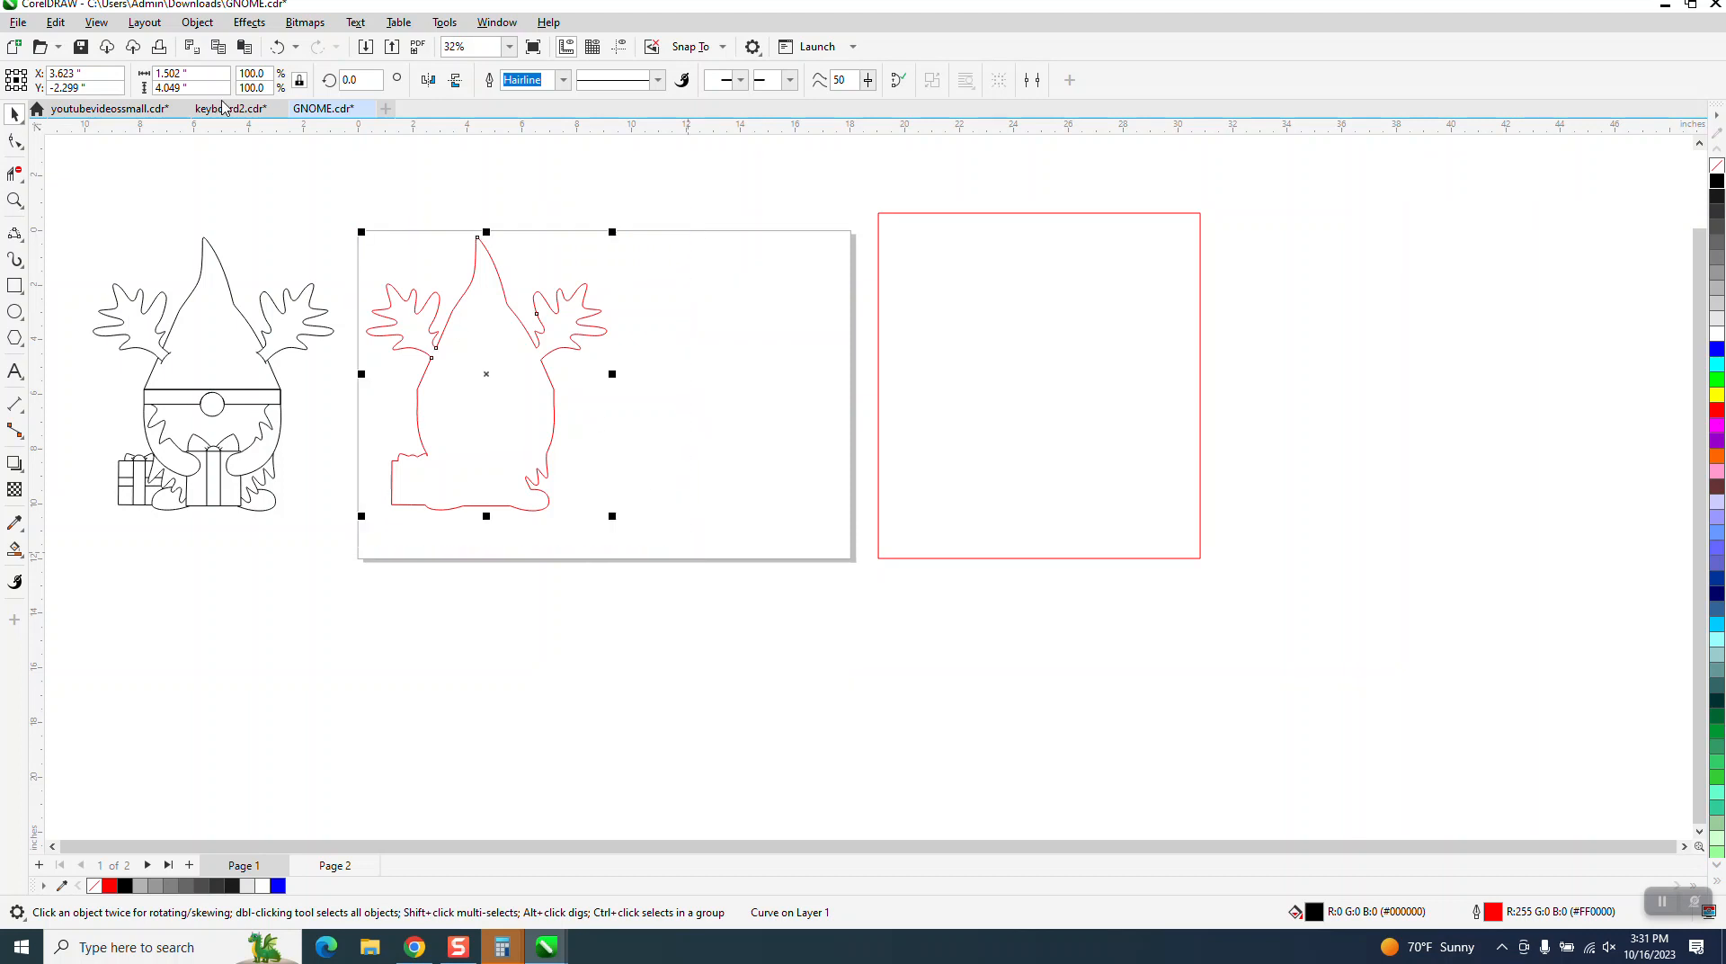
pyautogui.click(197, 22)
pyautogui.moveTo(261, 326)
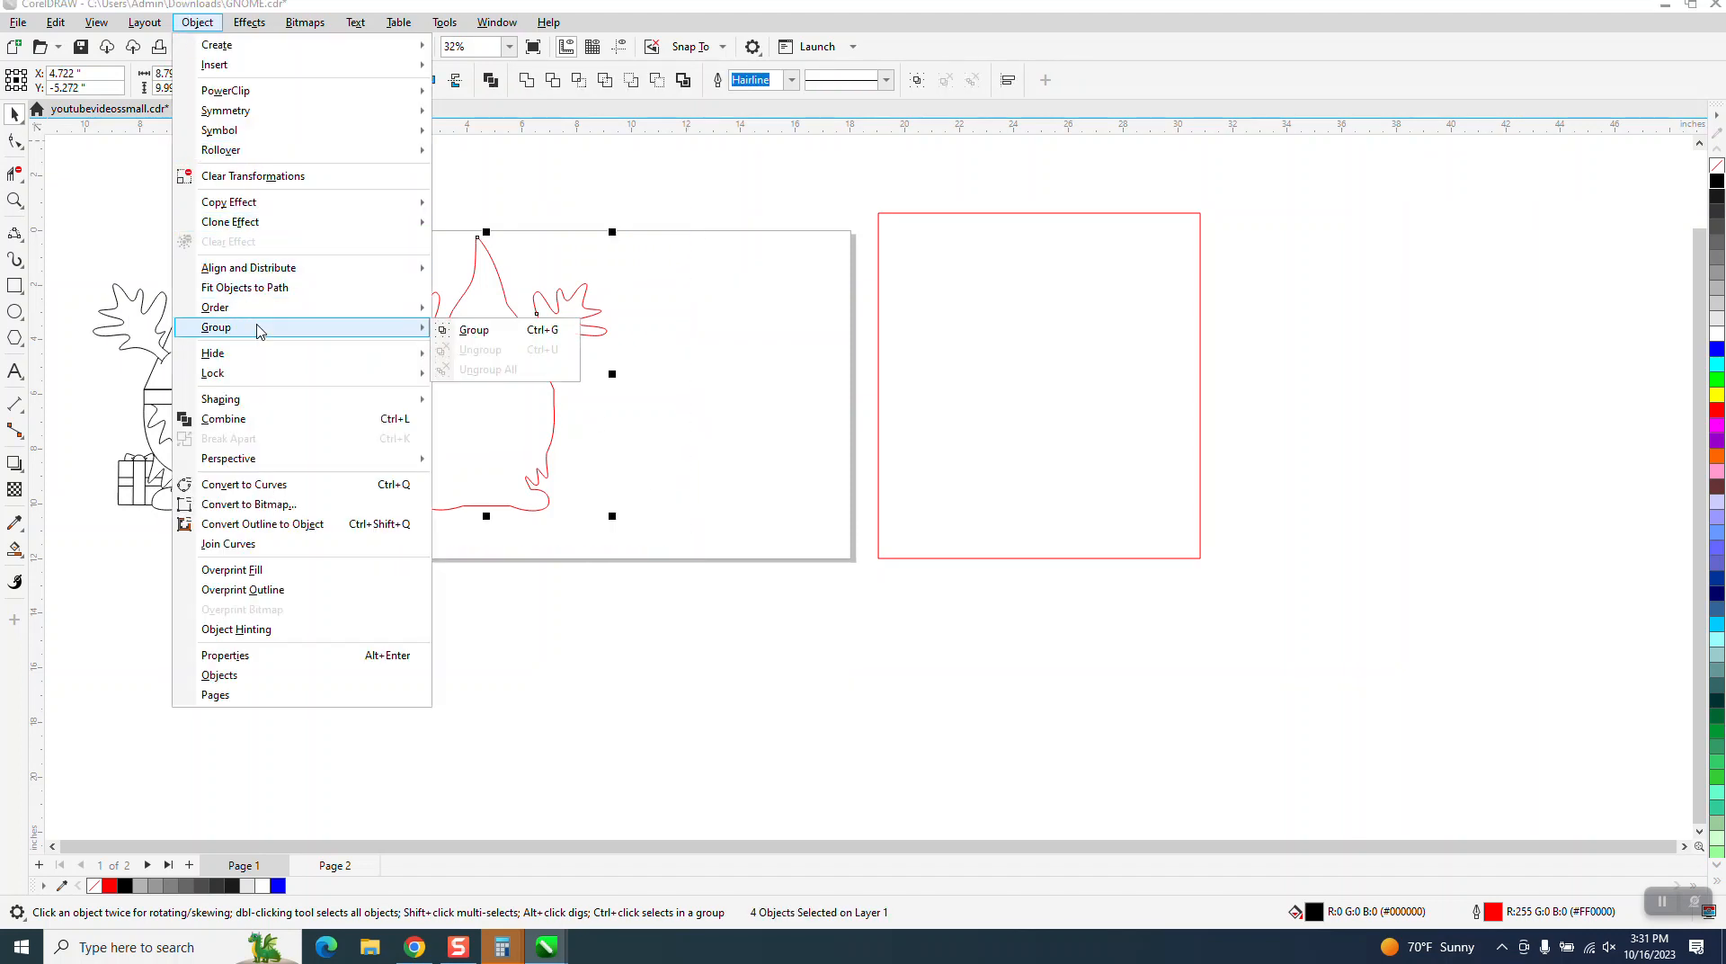
pyautogui.click(469, 331)
pyautogui.click(15, 141)
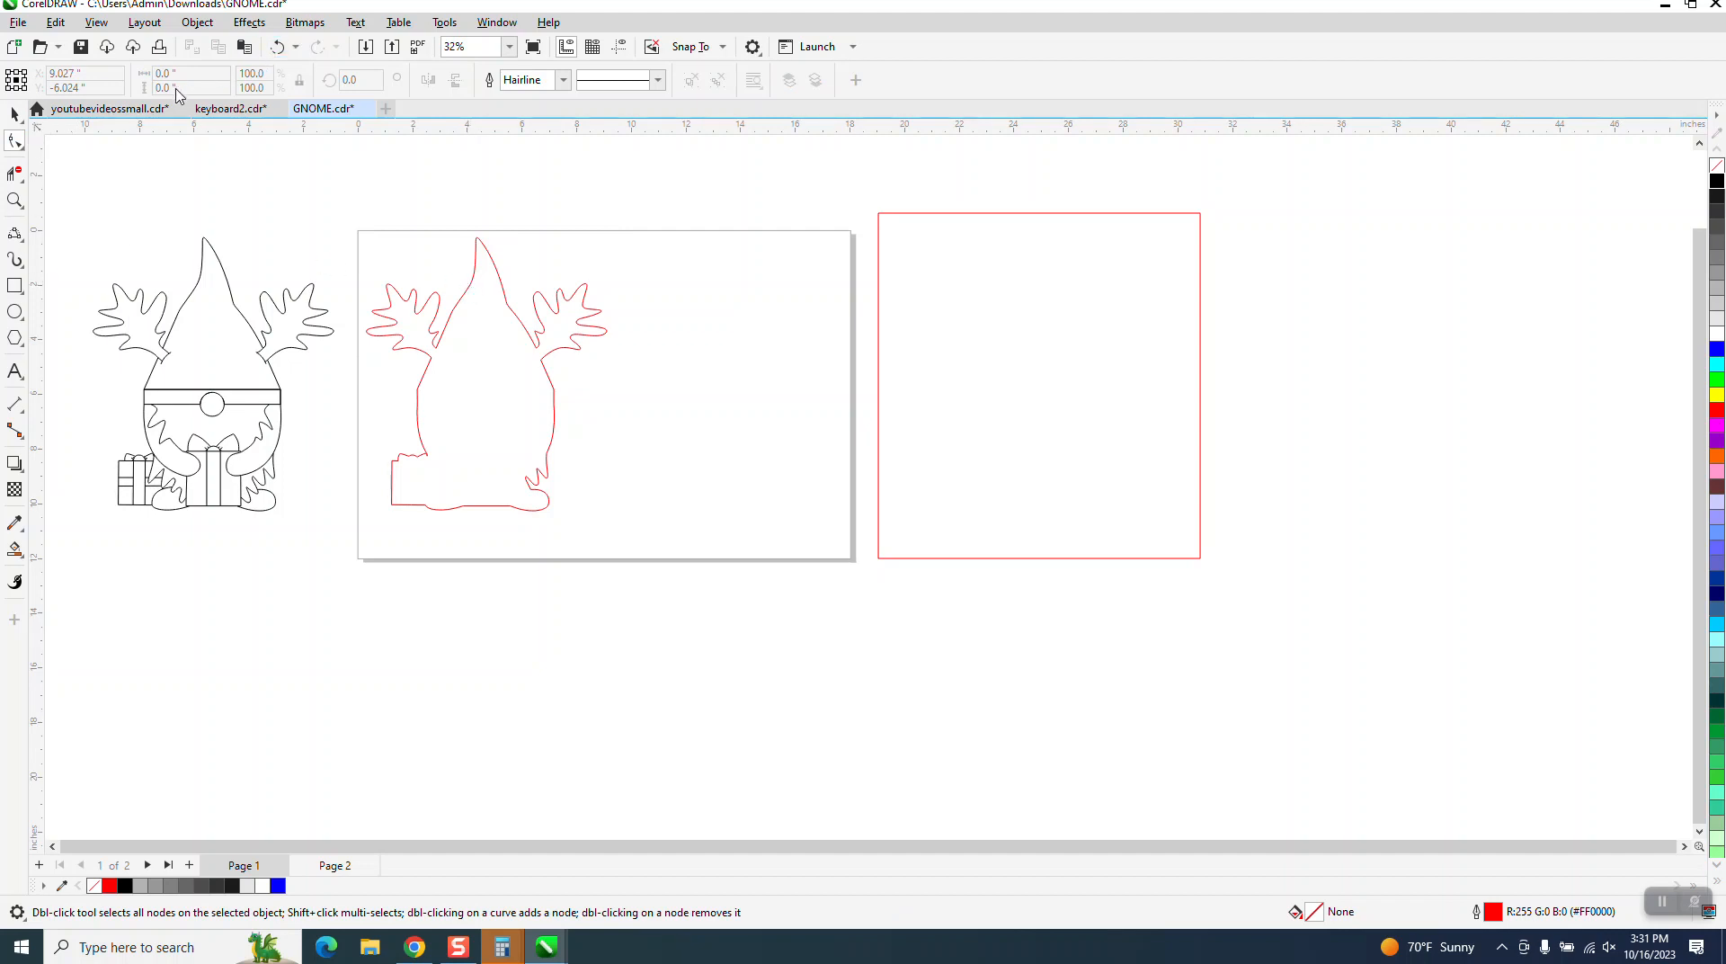
pyautogui.click(278, 49)
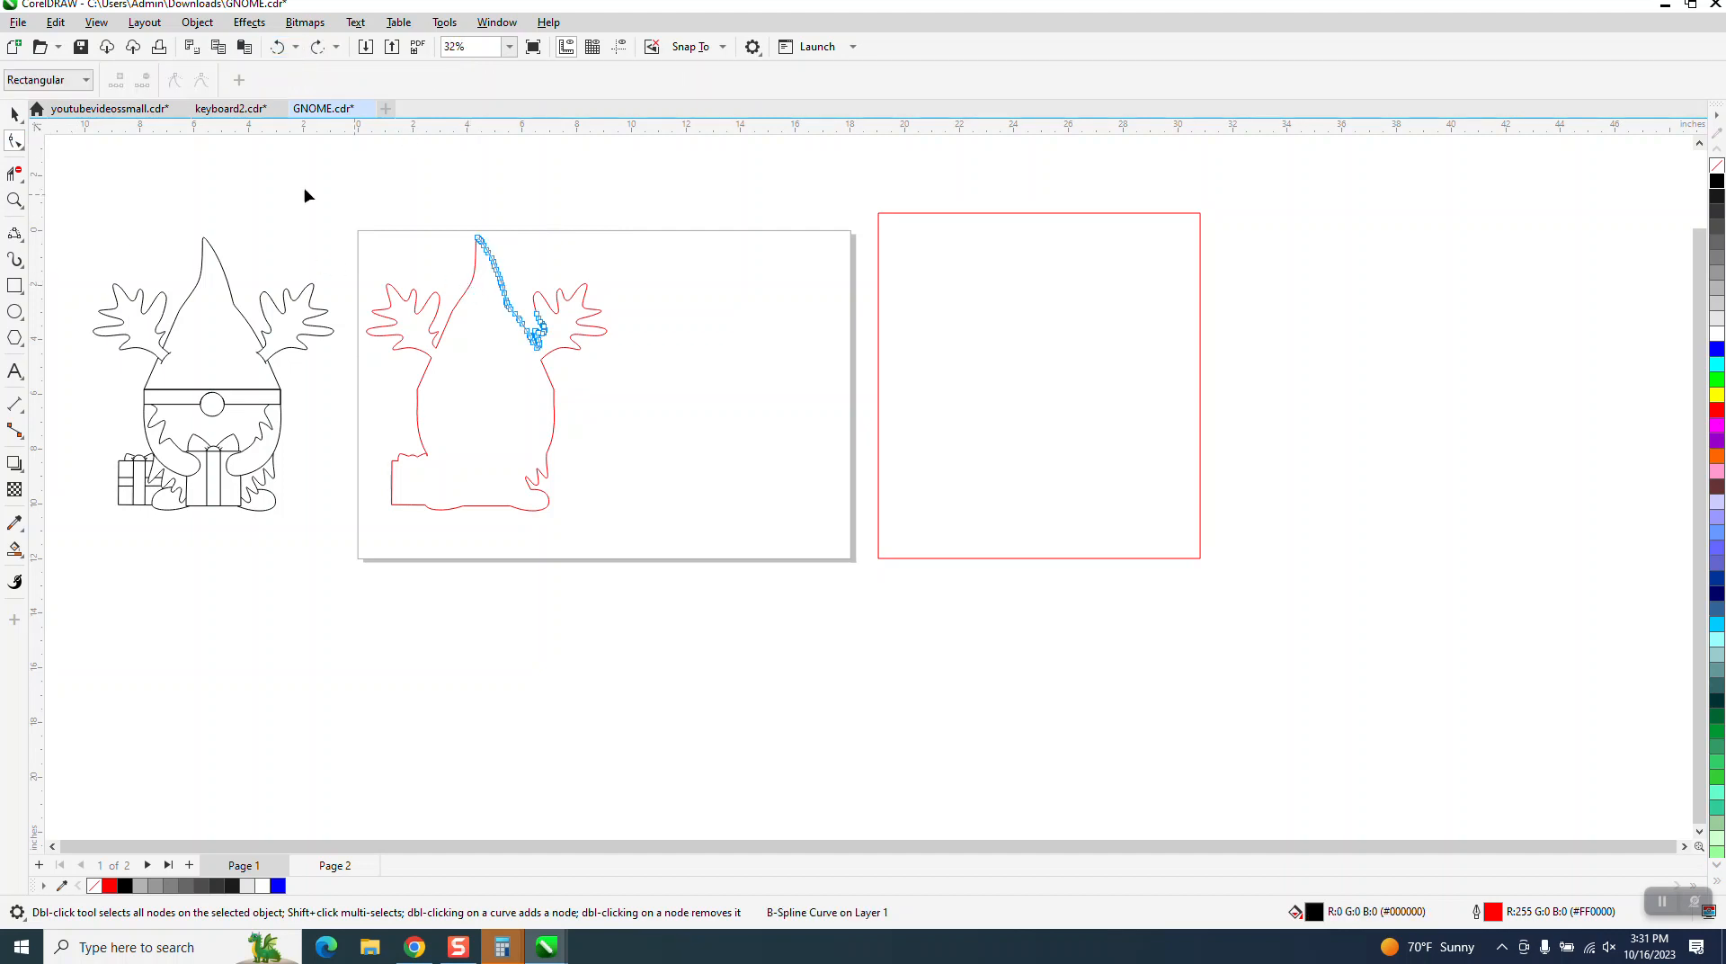
# Examine the nodes and line junctions of the red outline around the hat, both antlers and the feet for gaps
pyautogui.click(20, 119)
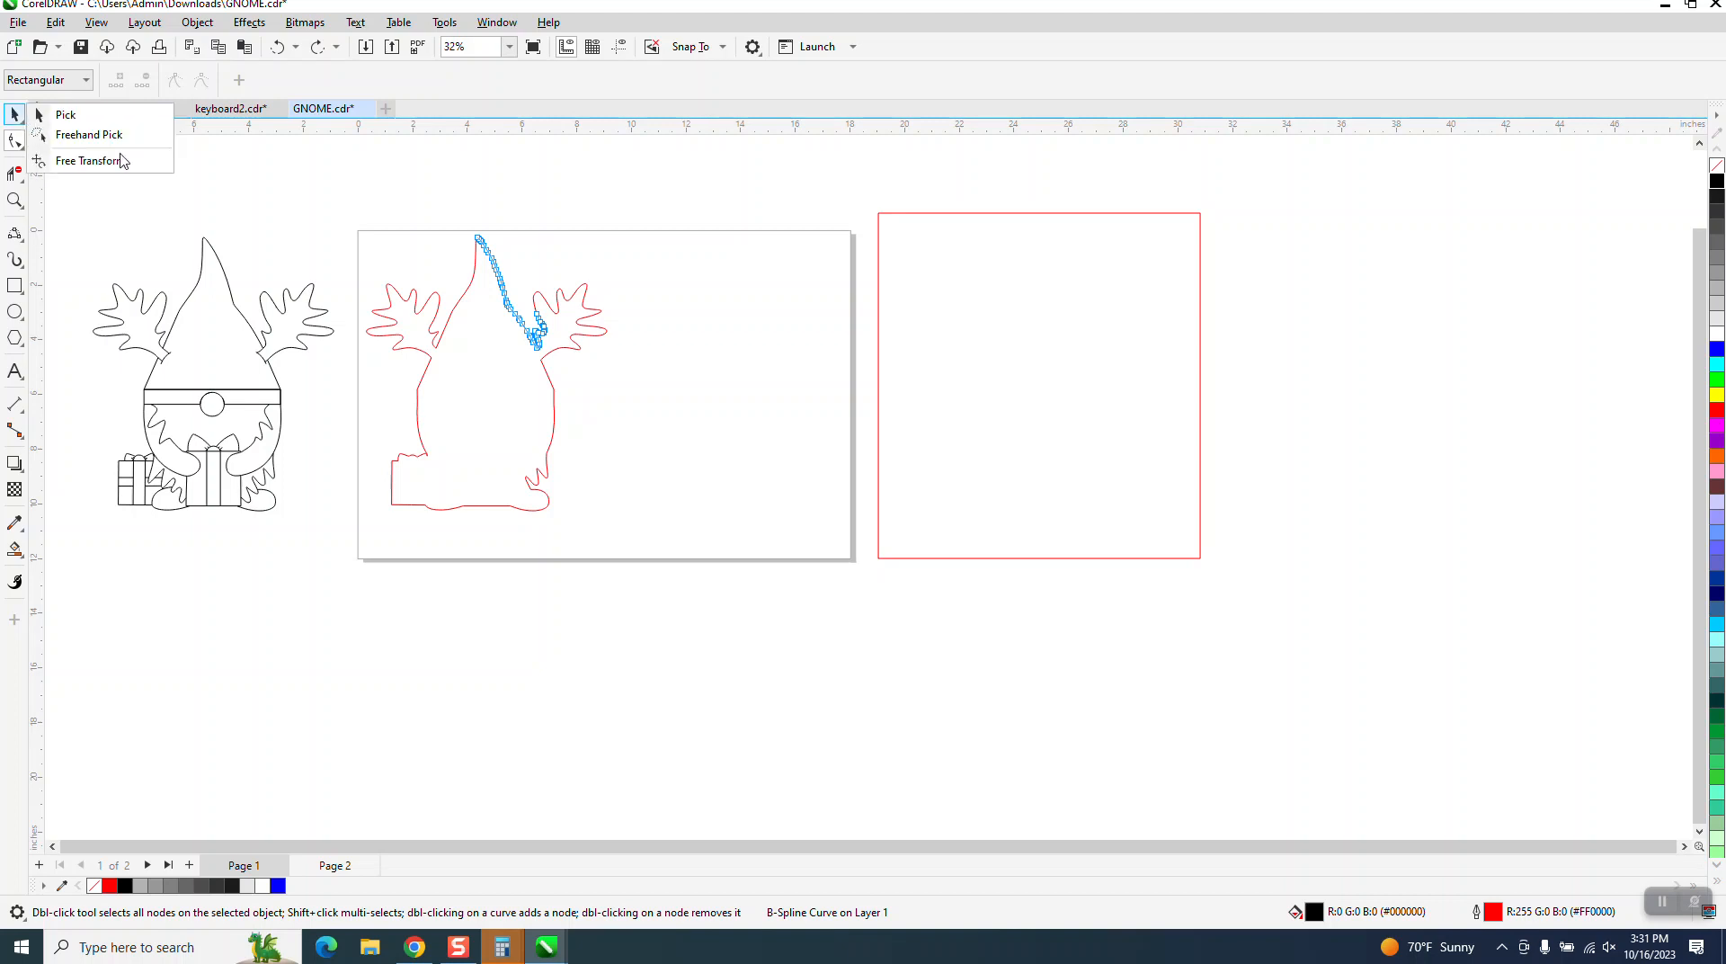
pyautogui.click(14, 200)
pyautogui.moveTo(451, 231); pyautogui.dragTo(617, 391)
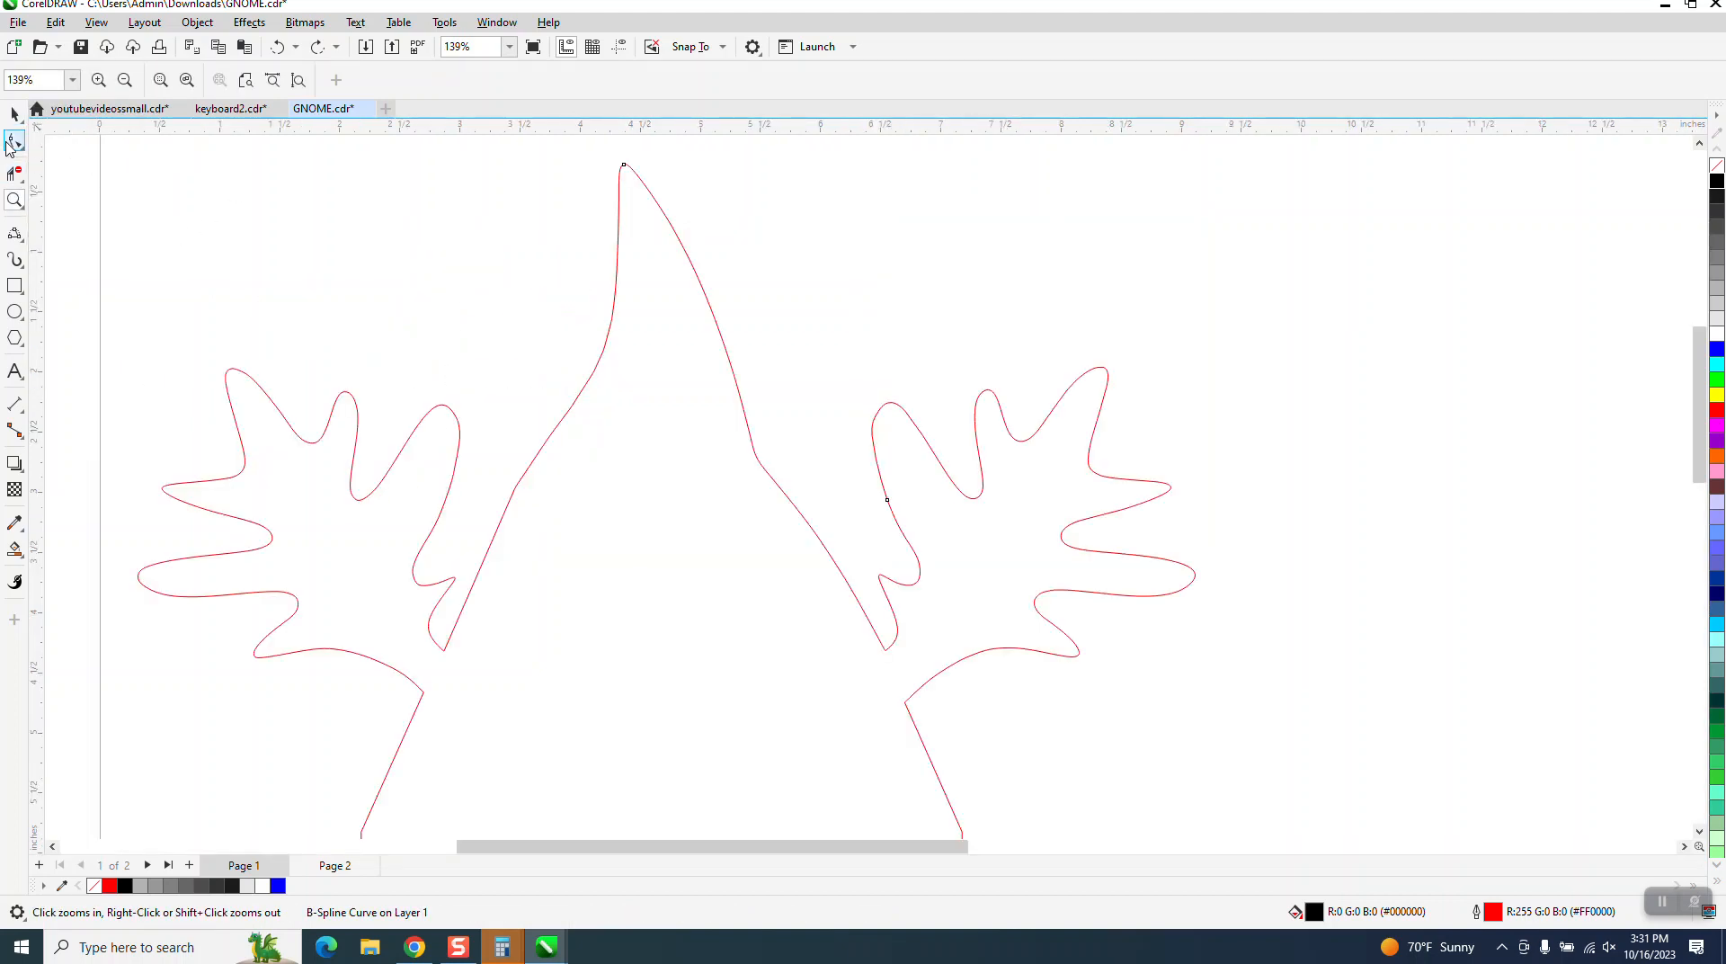
pyautogui.click(11, 142)
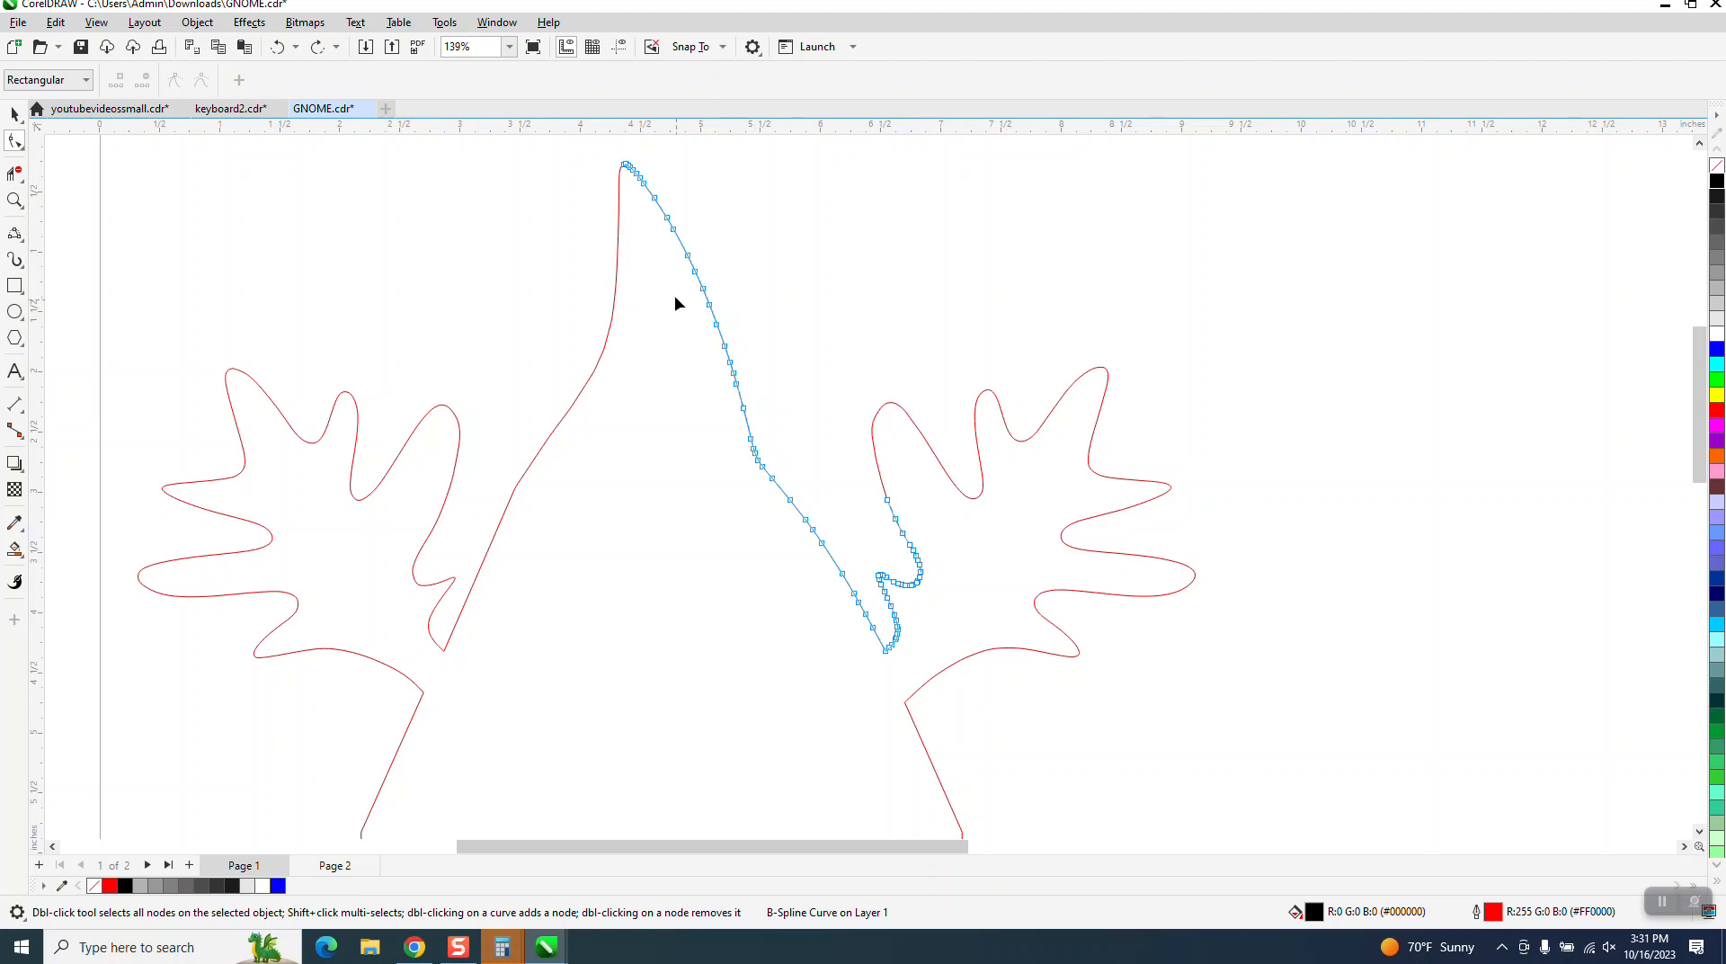
pyautogui.scroll(-3, 670, 288)
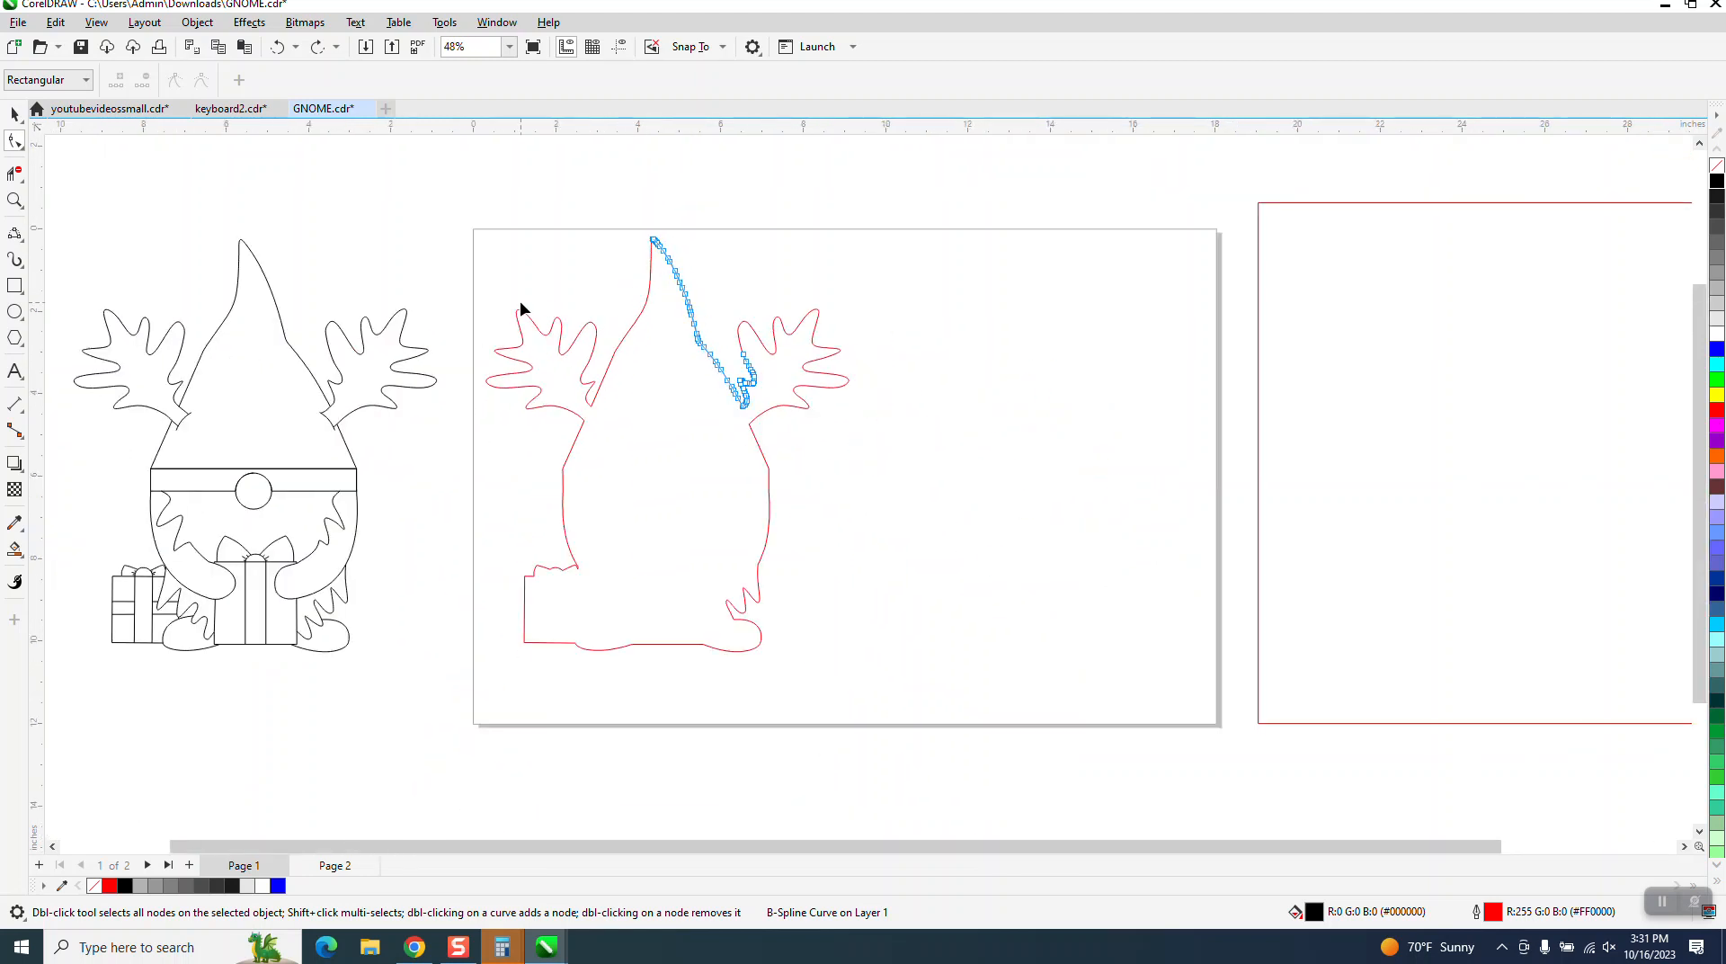
pyautogui.click(558, 338)
pyautogui.click(563, 352)
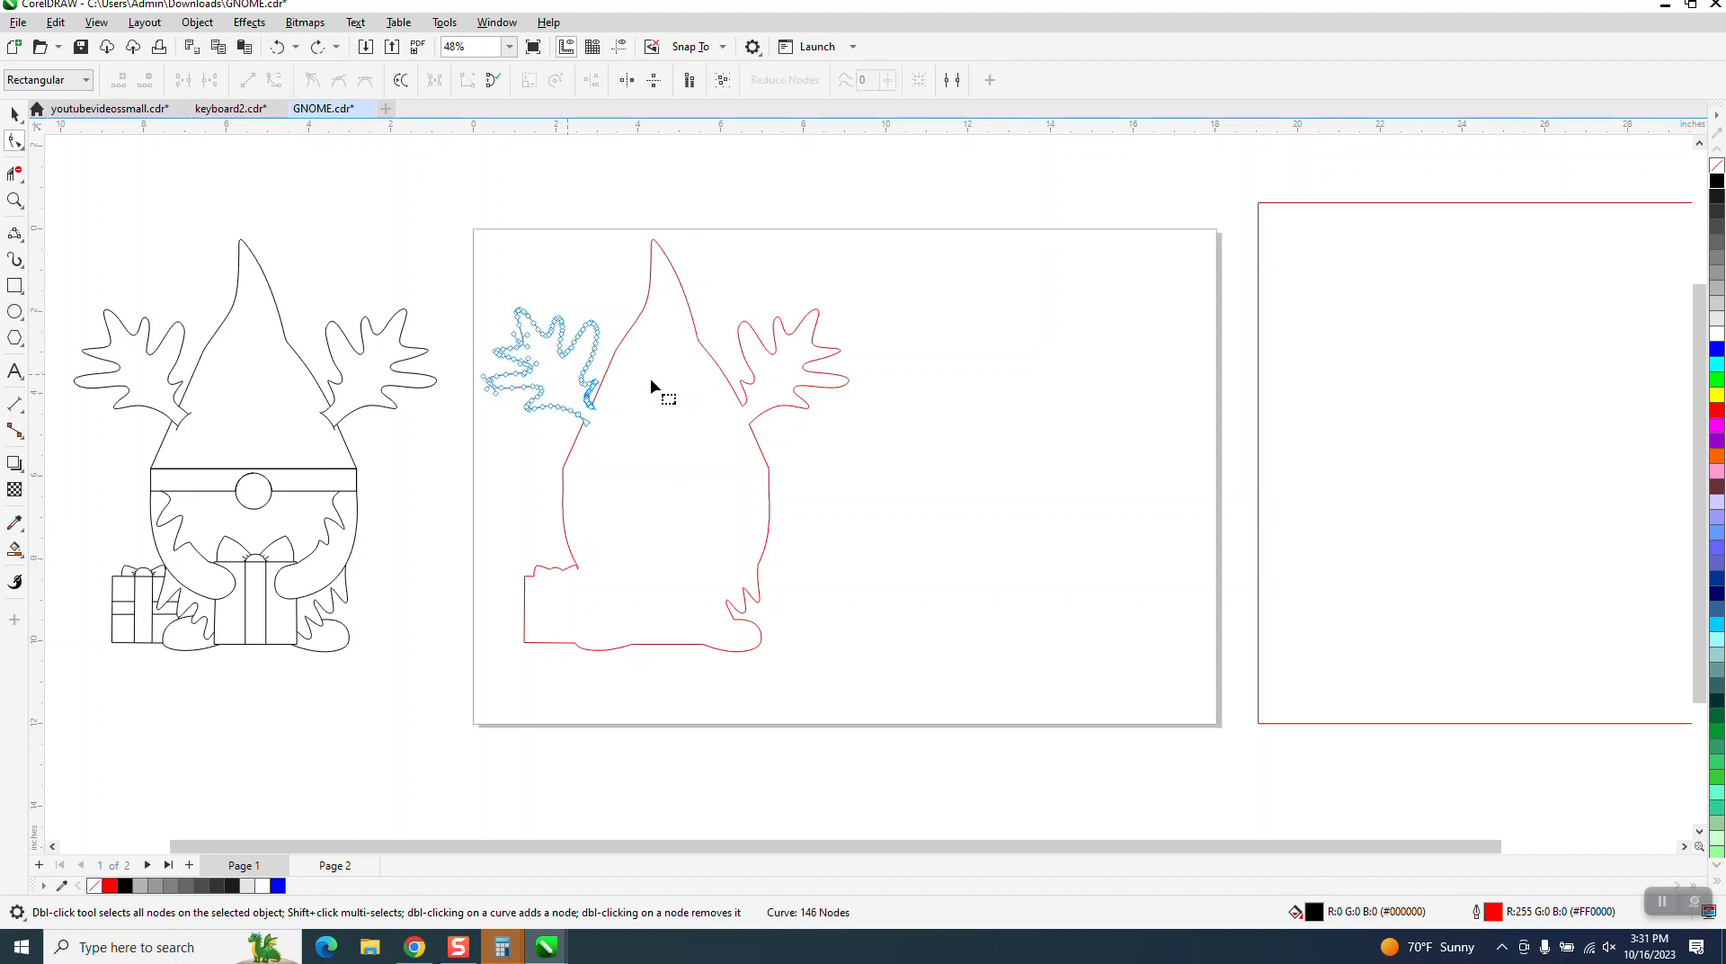
pyautogui.click(752, 385)
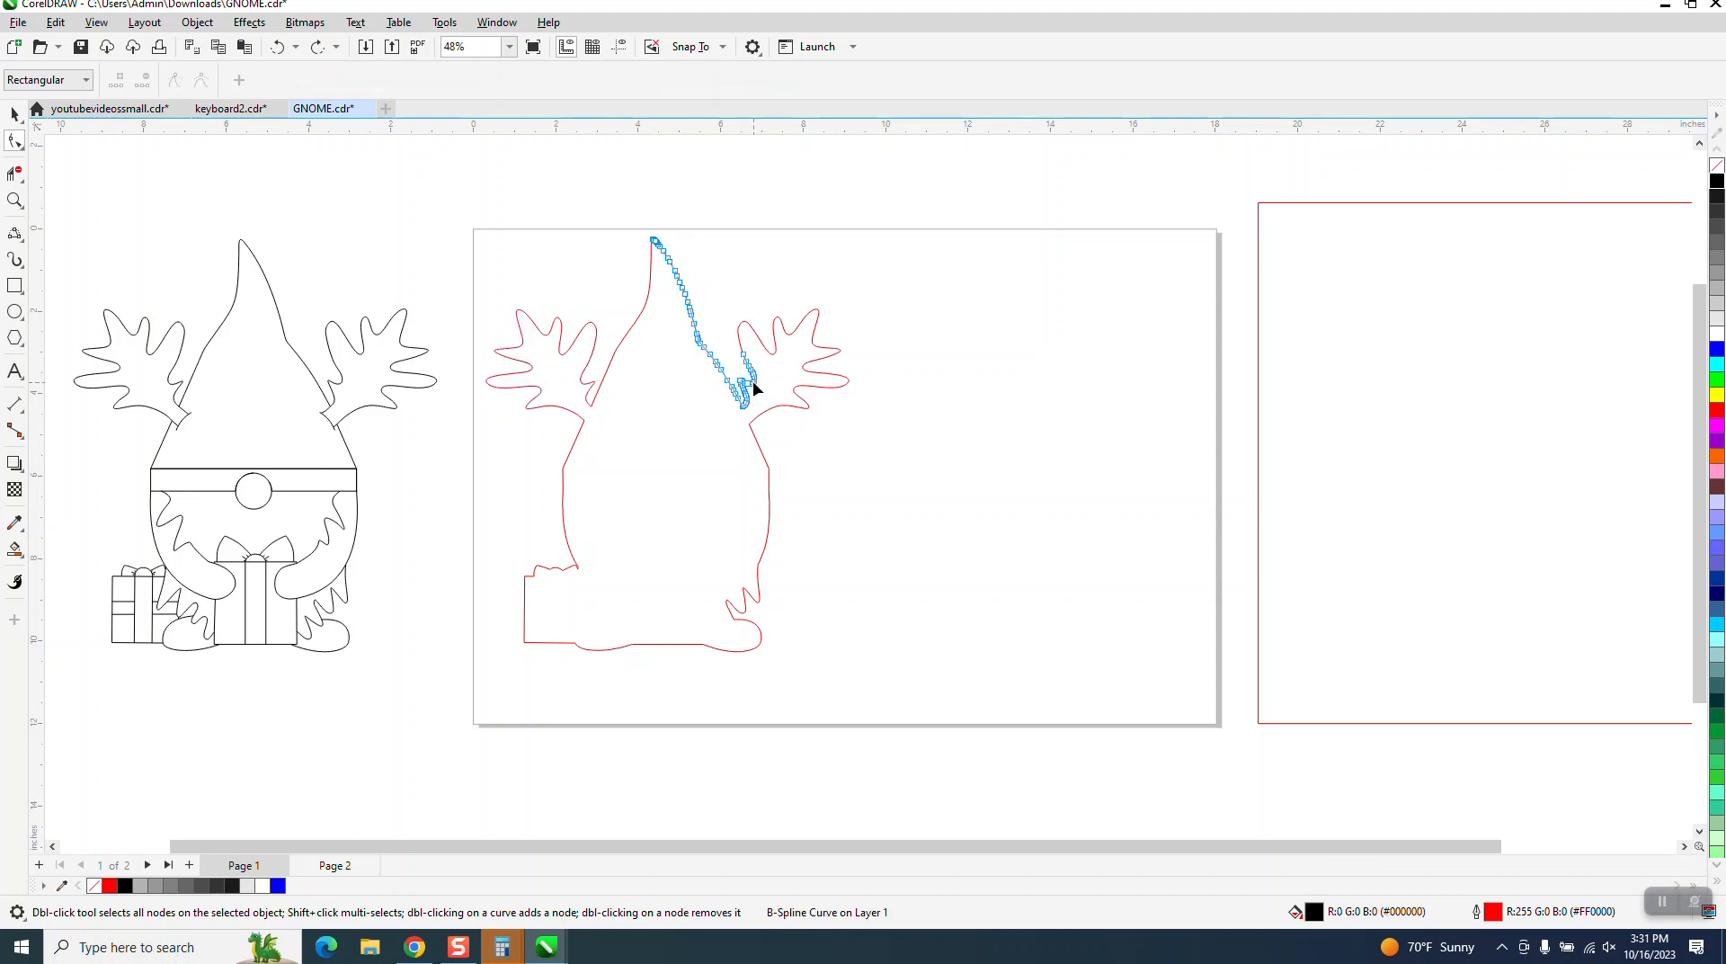
pyautogui.scroll(-1, 752, 382)
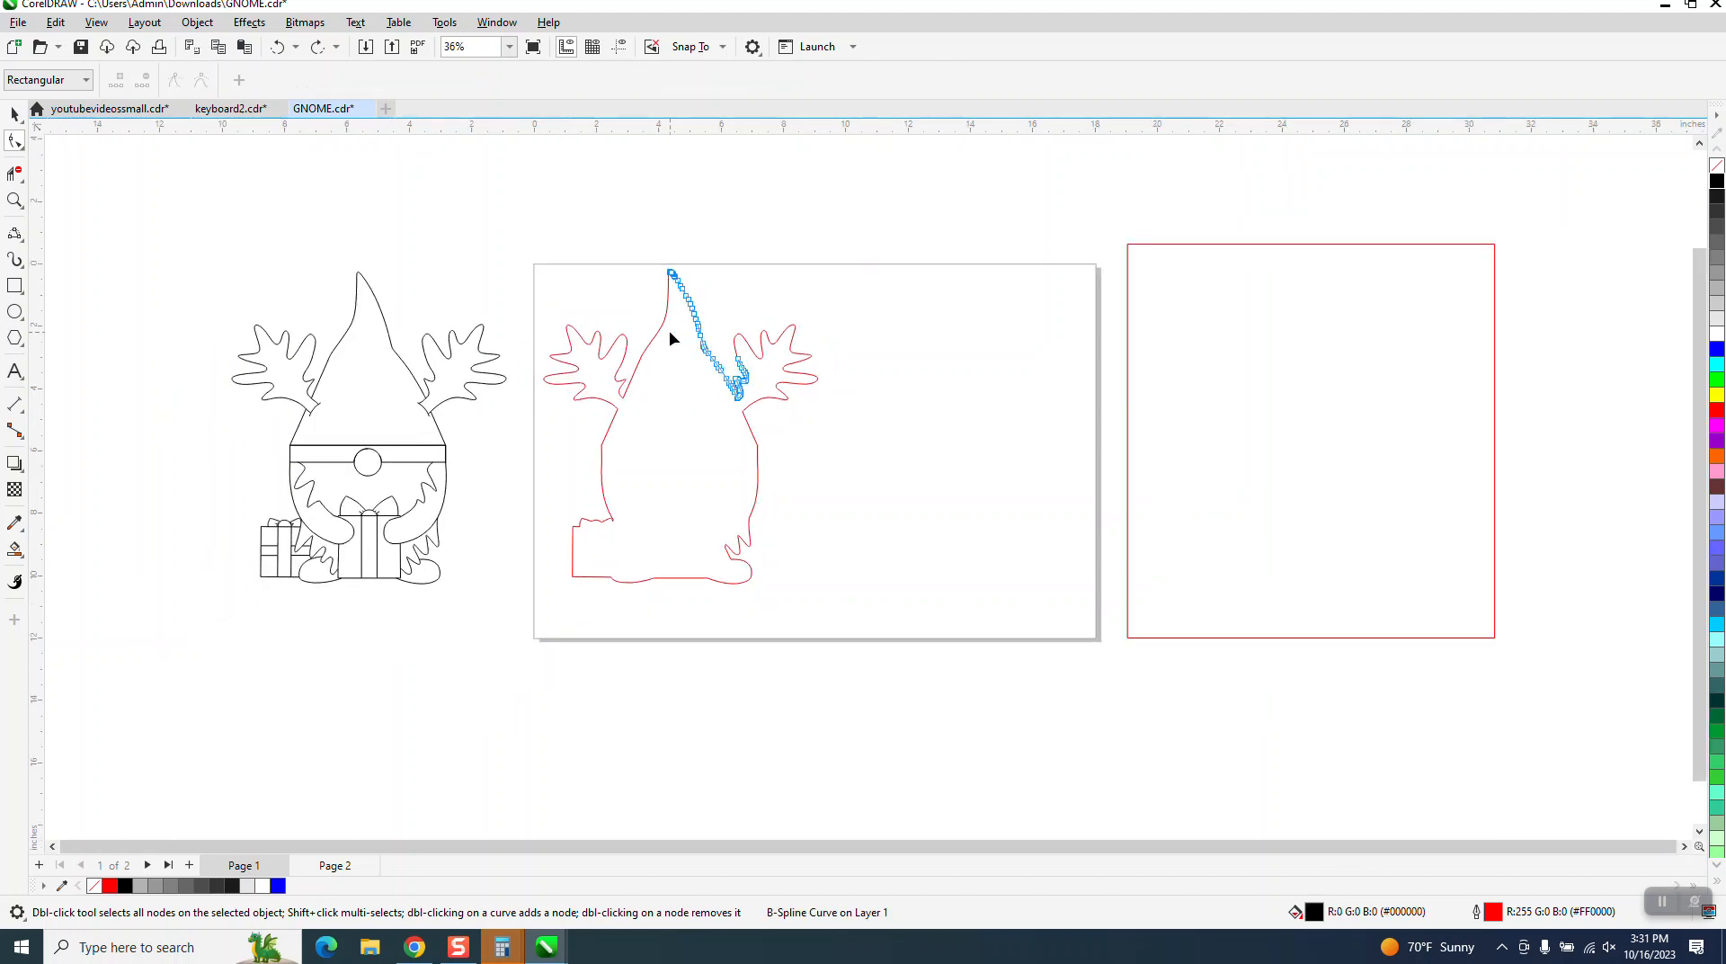
pyautogui.click(16, 201)
pyautogui.moveTo(604, 503); pyautogui.dragTo(808, 648)
pyautogui.scroll(-8, 630, 493)
pyautogui.scroll(-10, 732, 389)
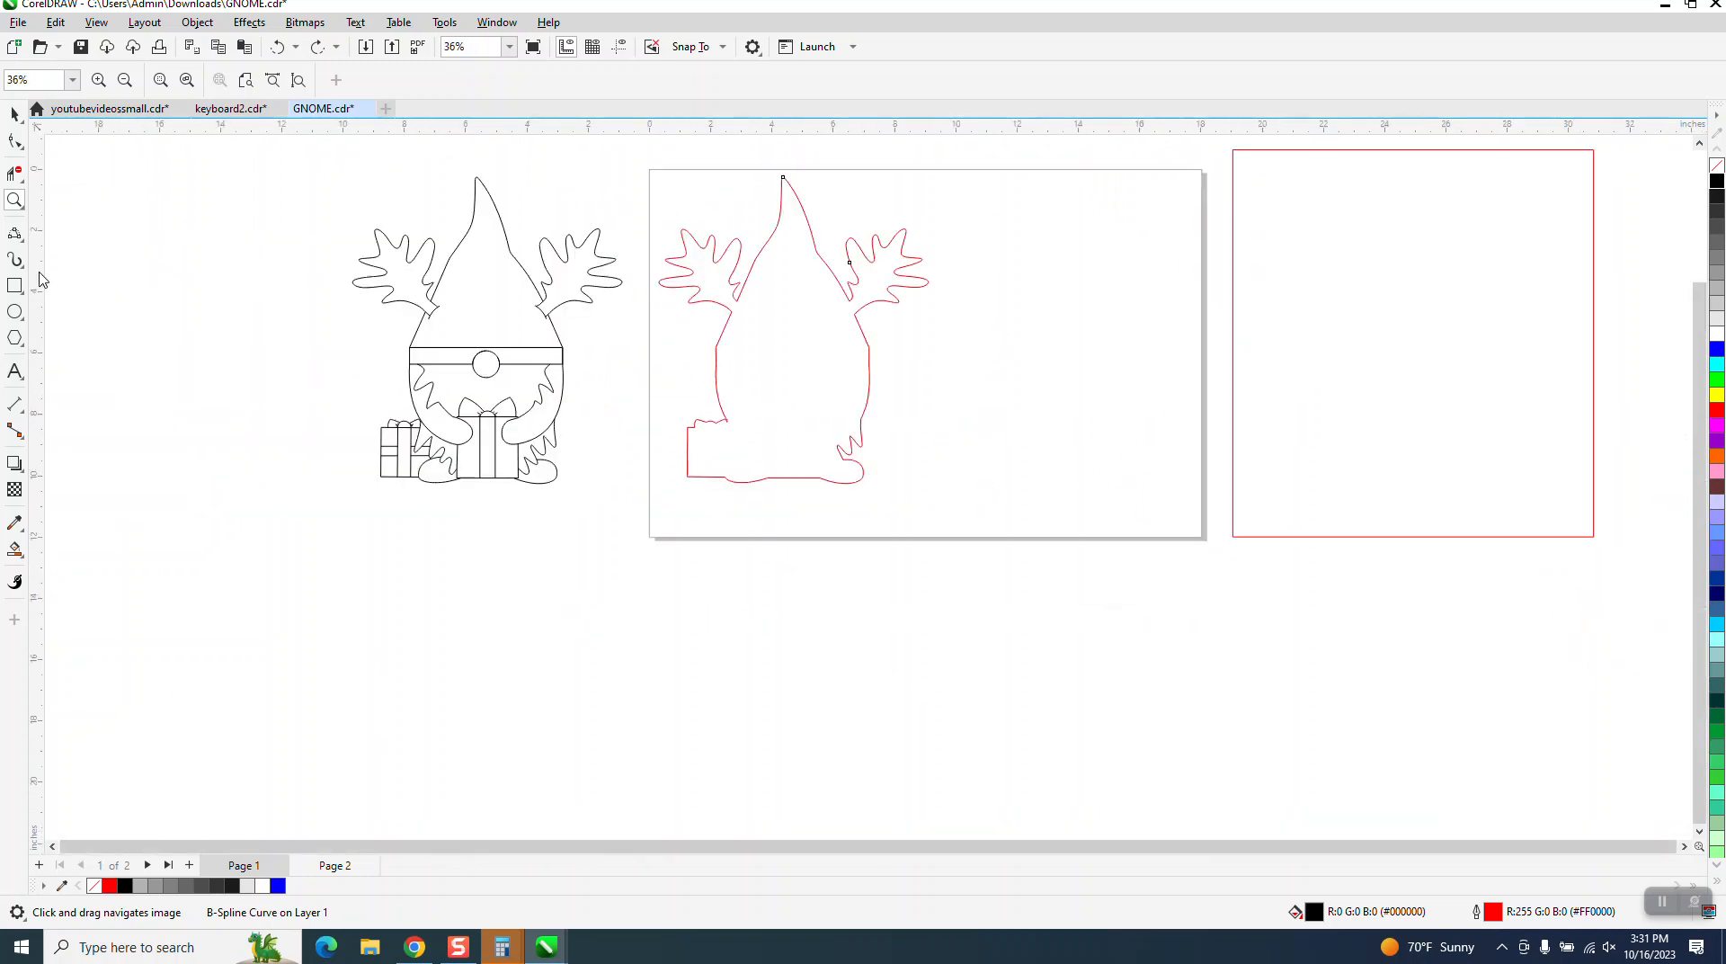
# Draw two crossing 2-point lines through the red gnome, one nearly horizontal and one nearly vertical, dividing it into four sections
pyautogui.click(24, 246)
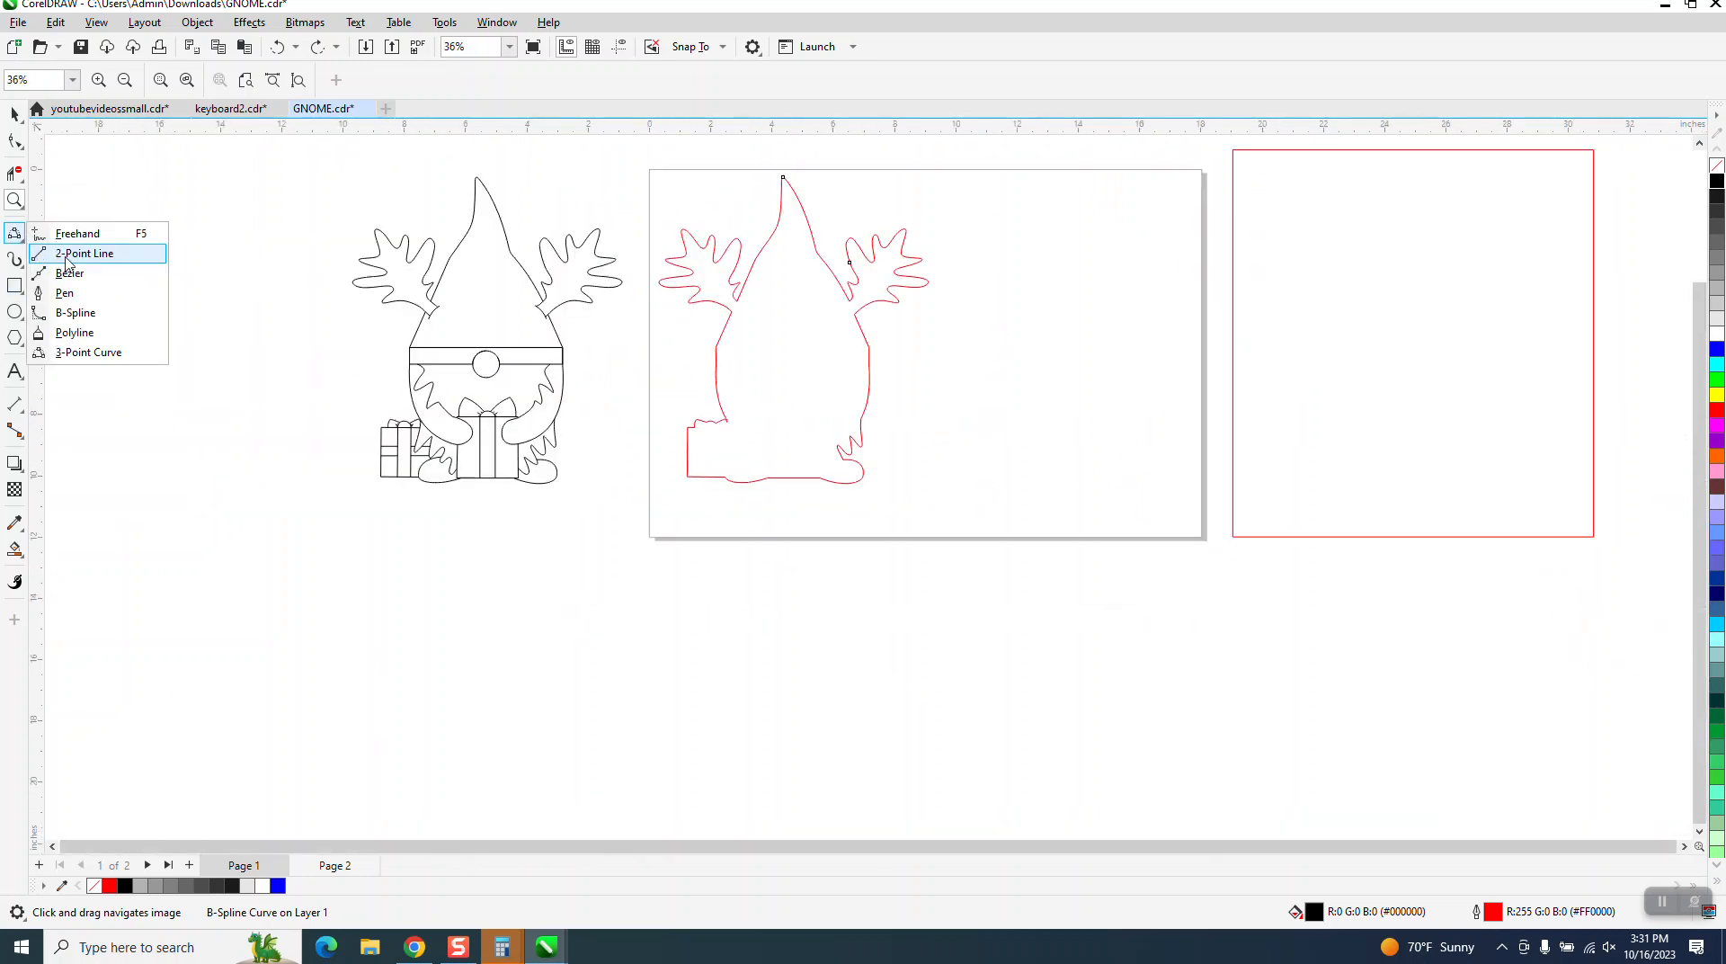
pyautogui.click(72, 255)
pyautogui.moveTo(647, 333); pyautogui.dragTo(928, 374)
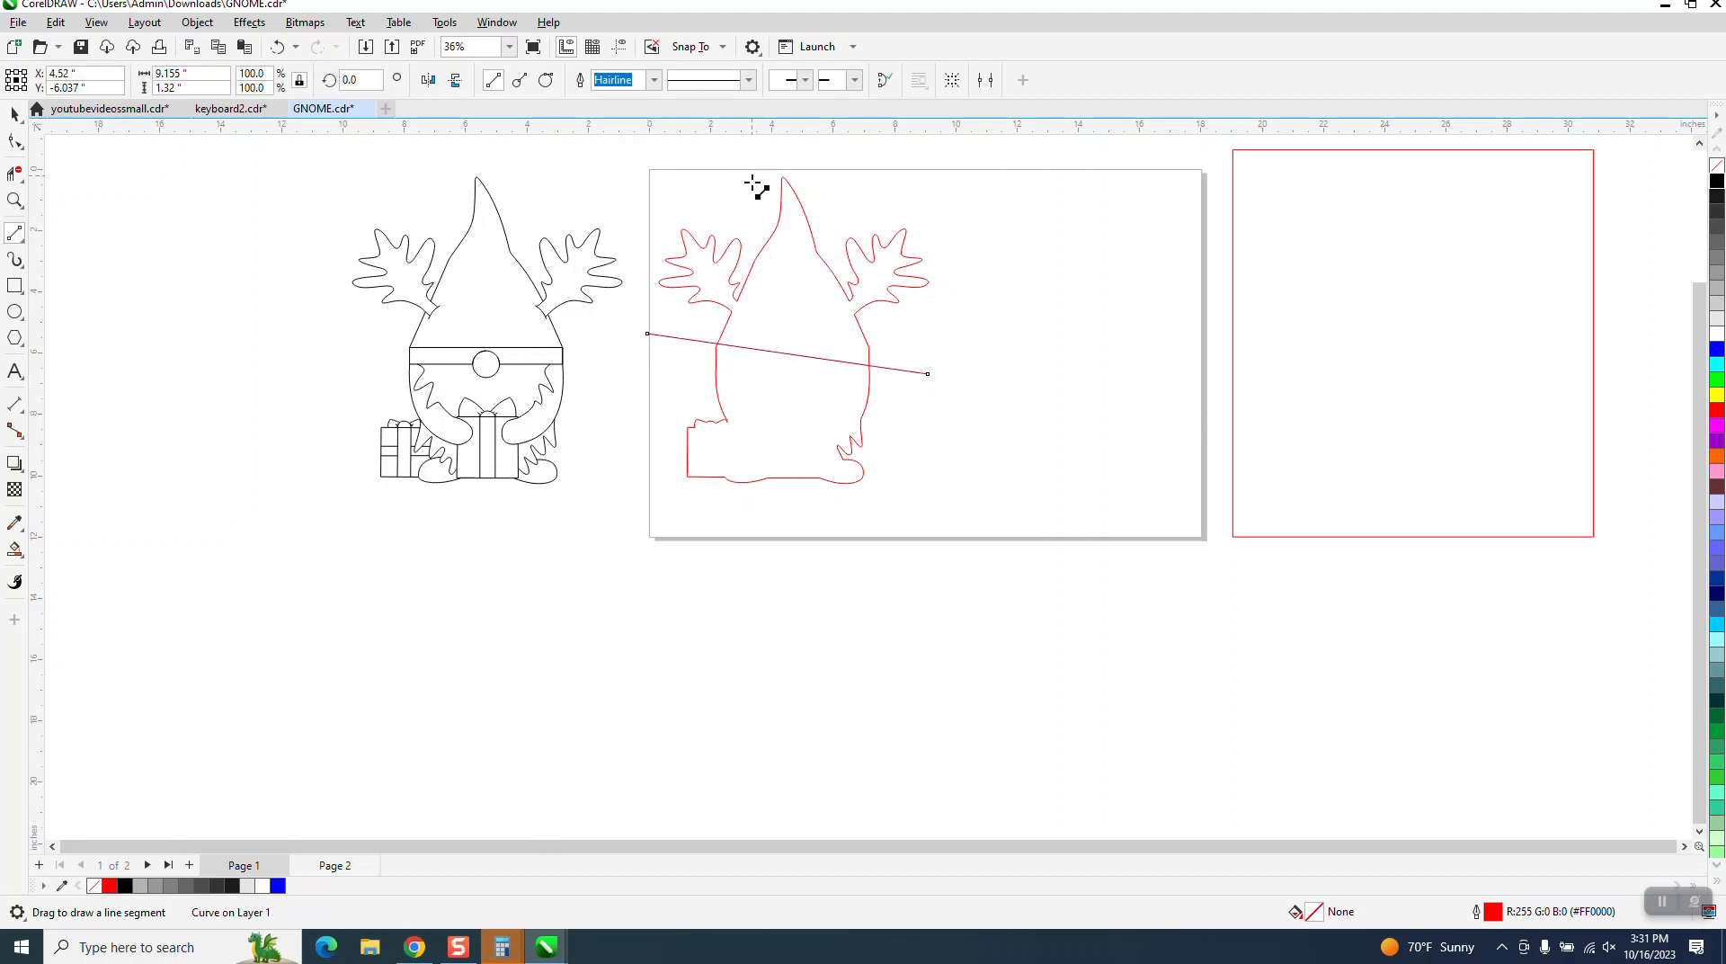
pyautogui.moveTo(752, 175); pyautogui.dragTo(785, 531)
# Try filling the divided gnome's sections one by one with blue Smart Fill to locate the open section, and undo the fills
pyautogui.click(15, 549)
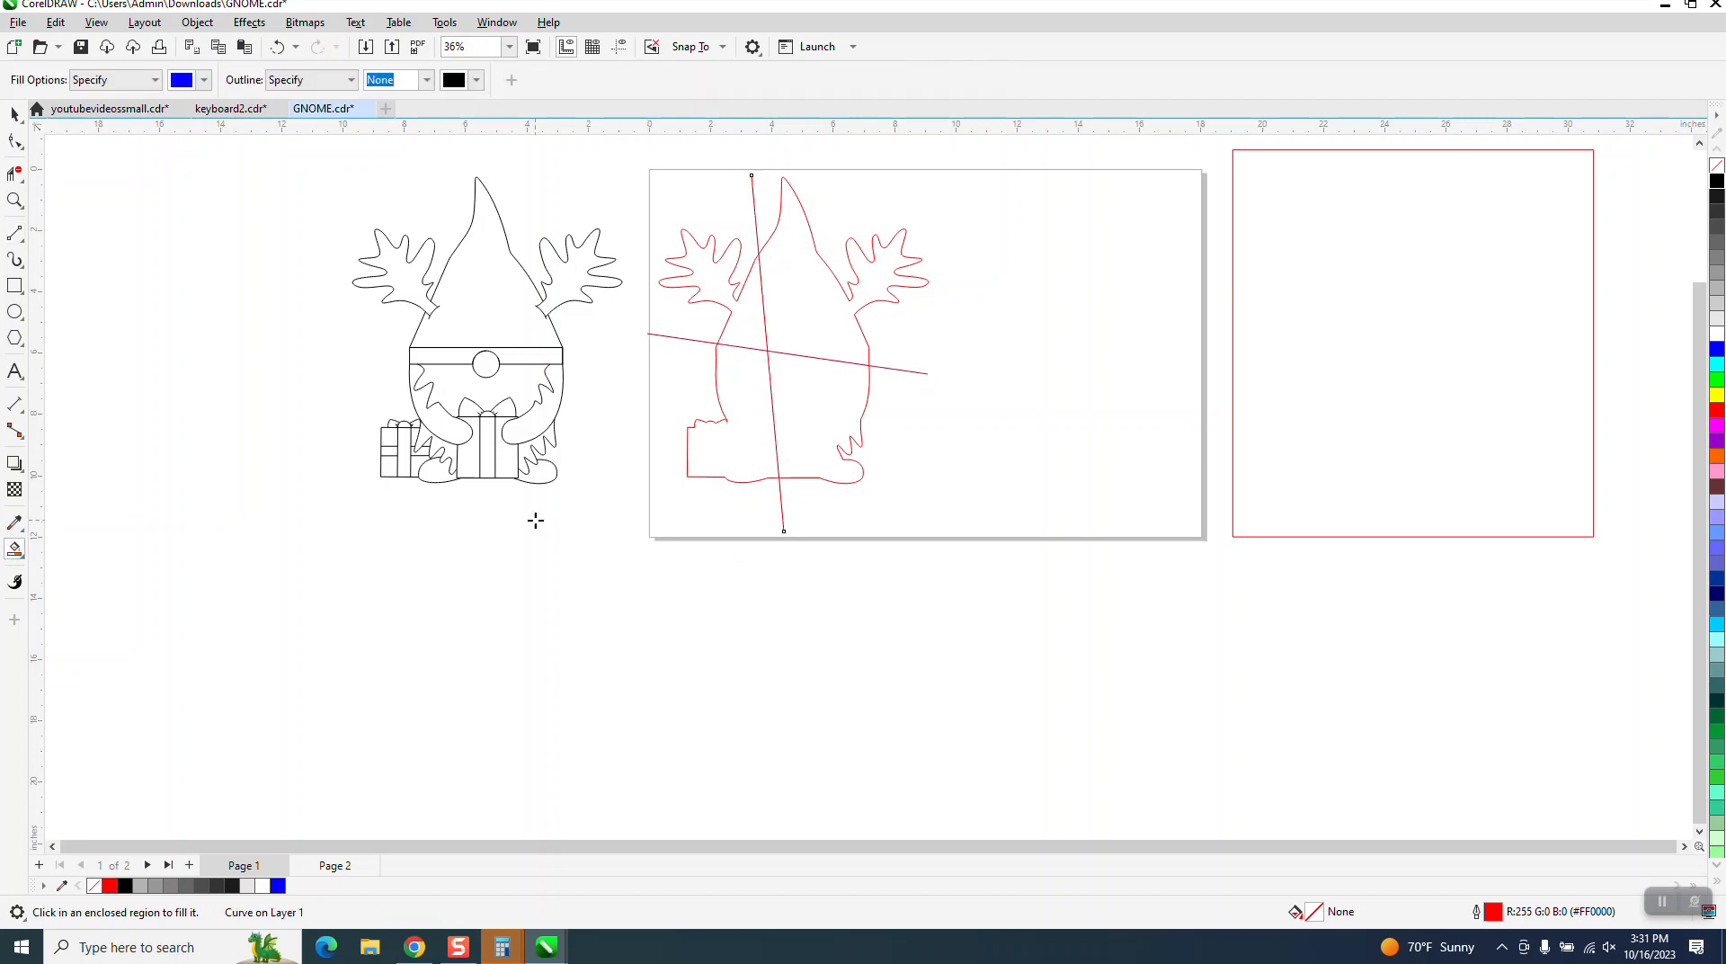
pyautogui.click(760, 458)
pyautogui.click(807, 440)
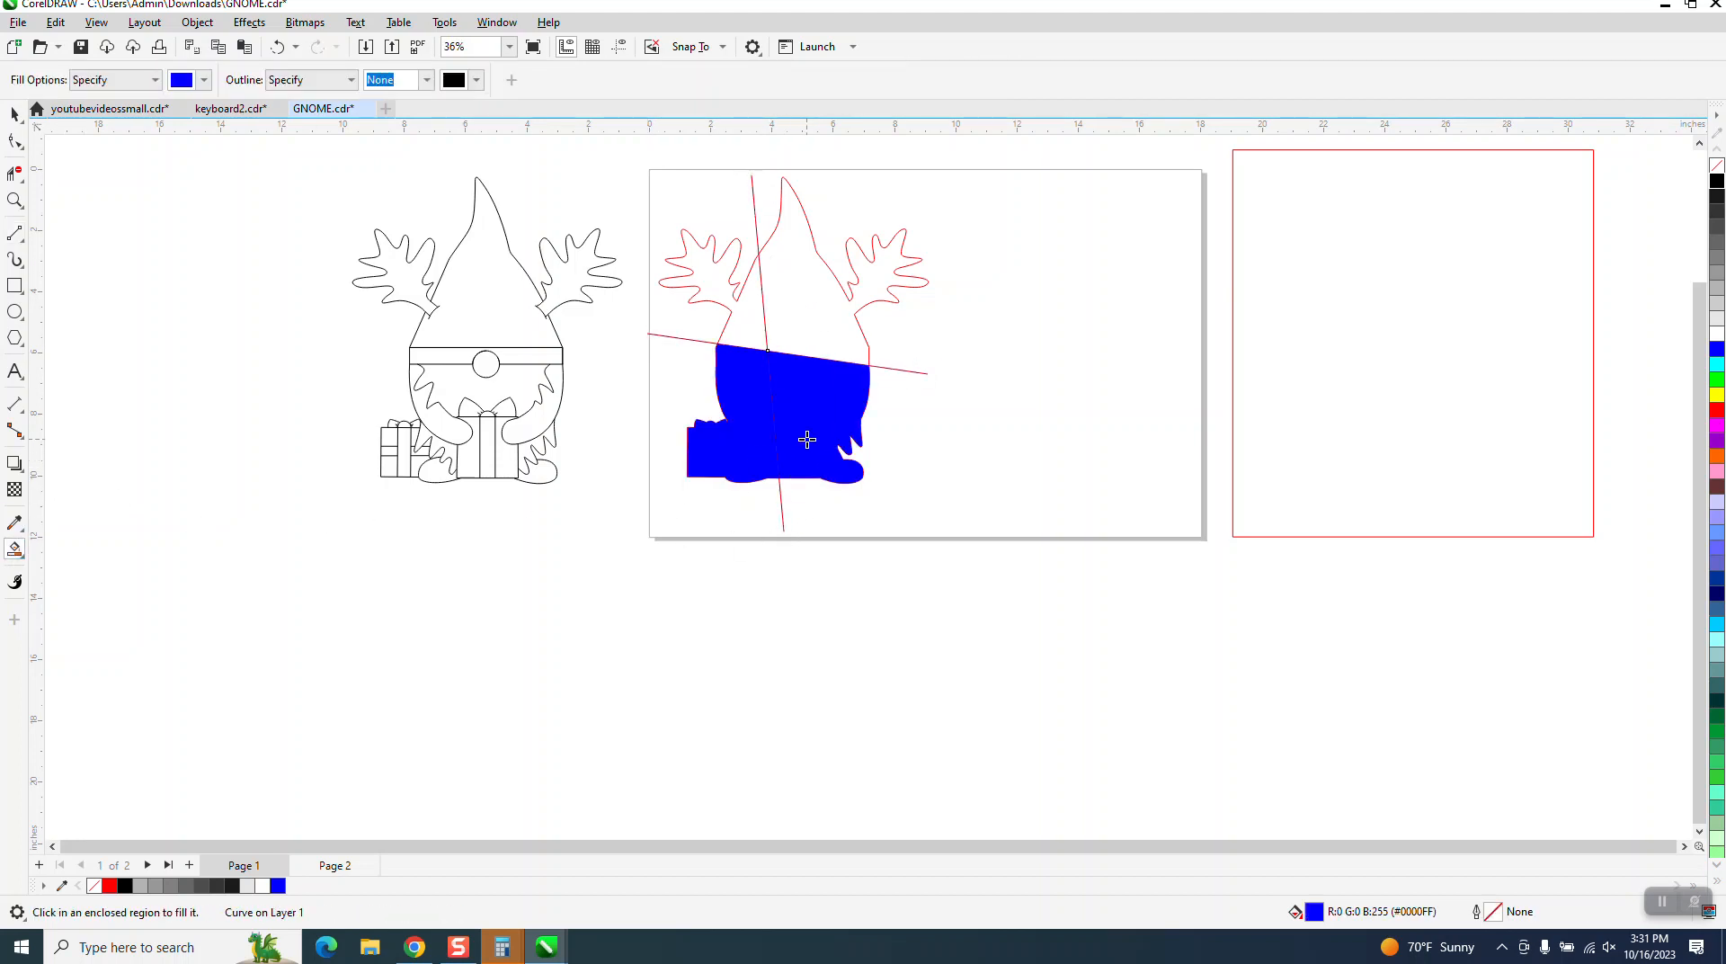
pyautogui.click(848, 339)
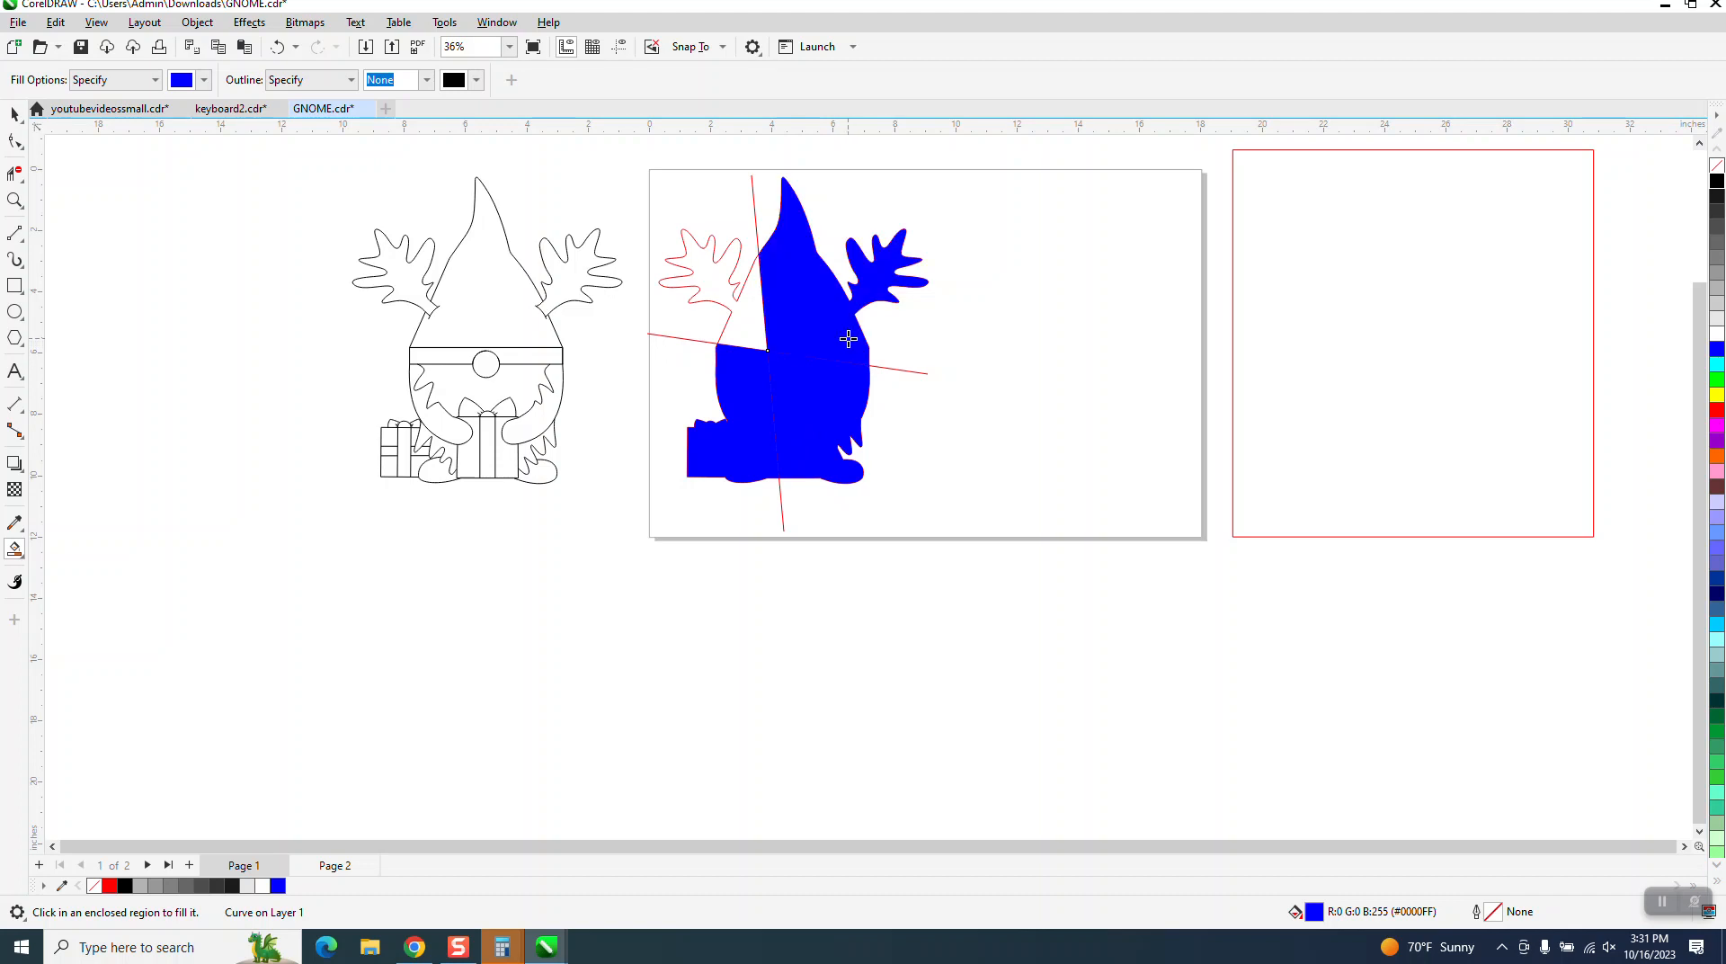
pyautogui.click(744, 320)
pyautogui.click(286, 48)
pyautogui.click(286, 48)
pyautogui.click(279, 49)
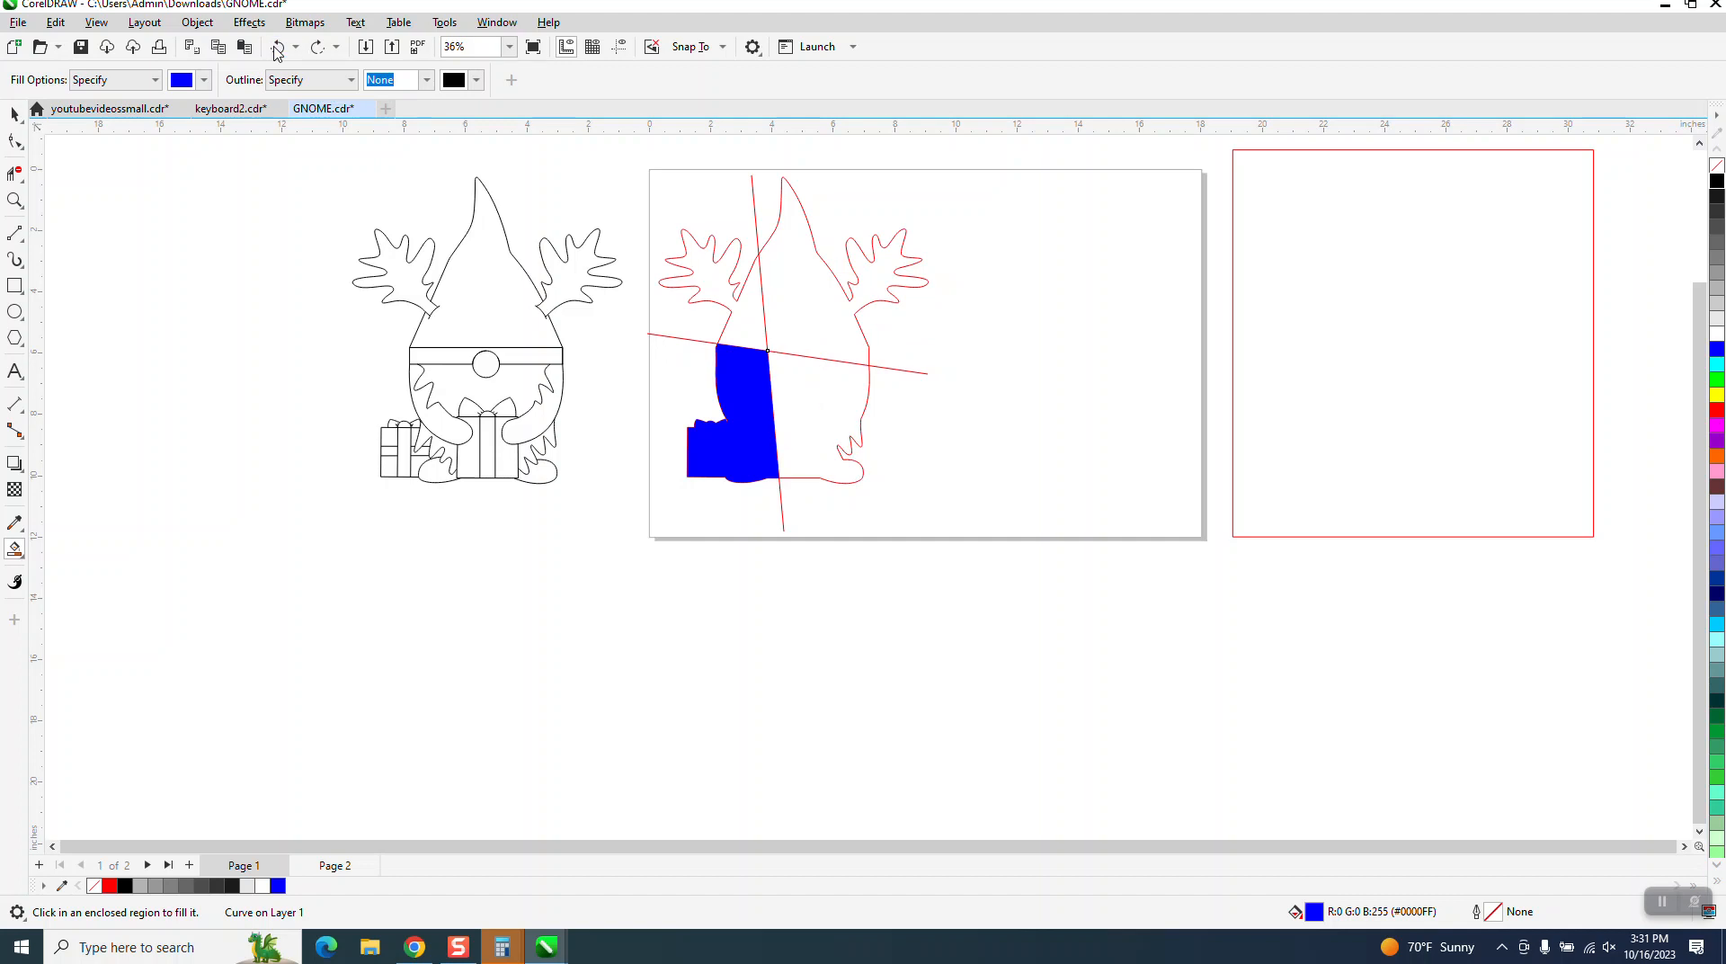
pyautogui.click(277, 52)
# Close the gap where the hat's left edge meets the left antler by moving the hat line's end node onto the antler's end node
pyautogui.click(14, 200)
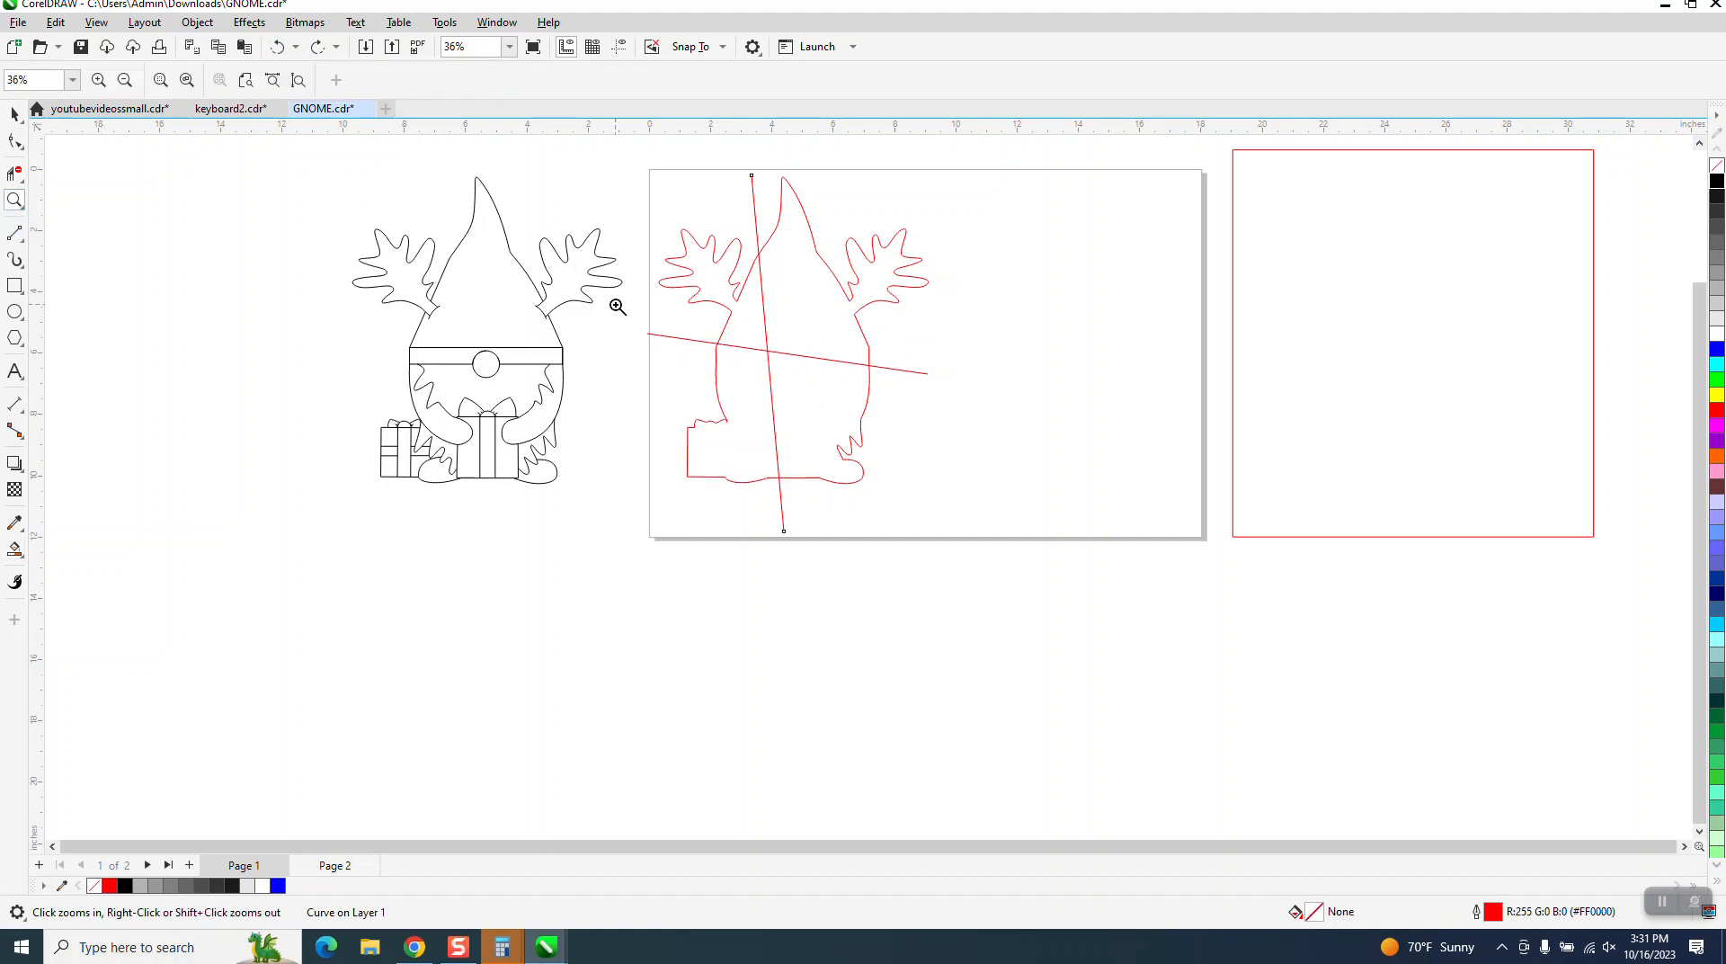
pyautogui.moveTo(669, 231); pyautogui.dragTo(816, 463)
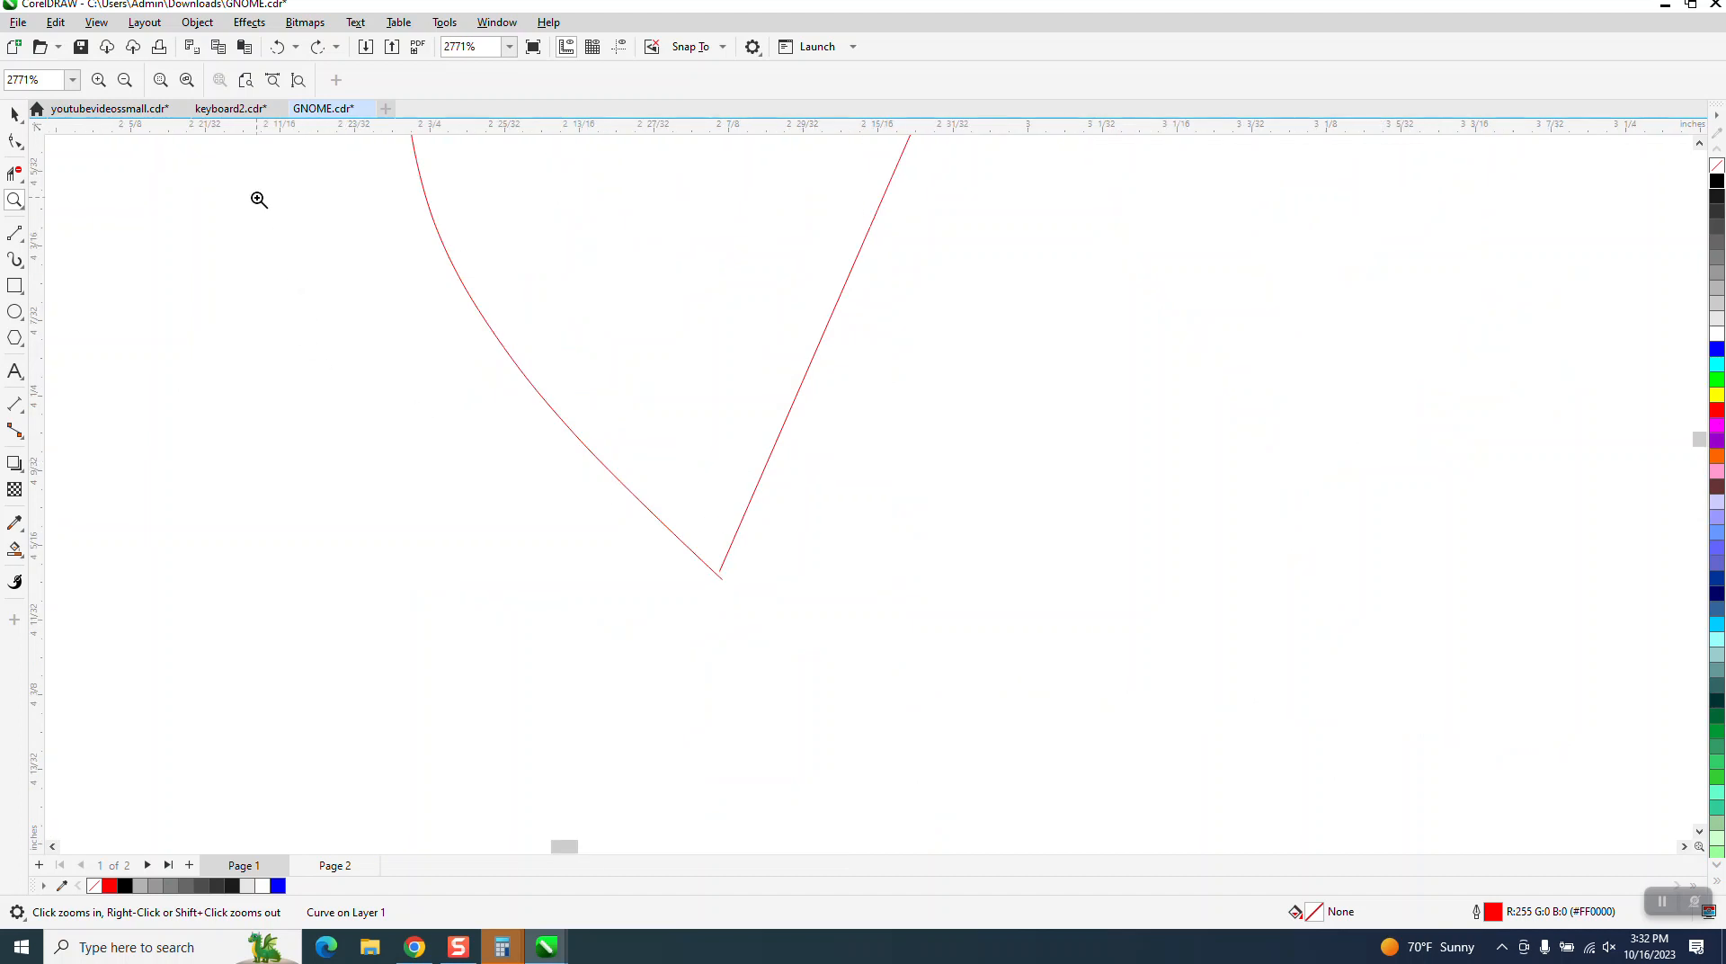
pyautogui.click(15, 141)
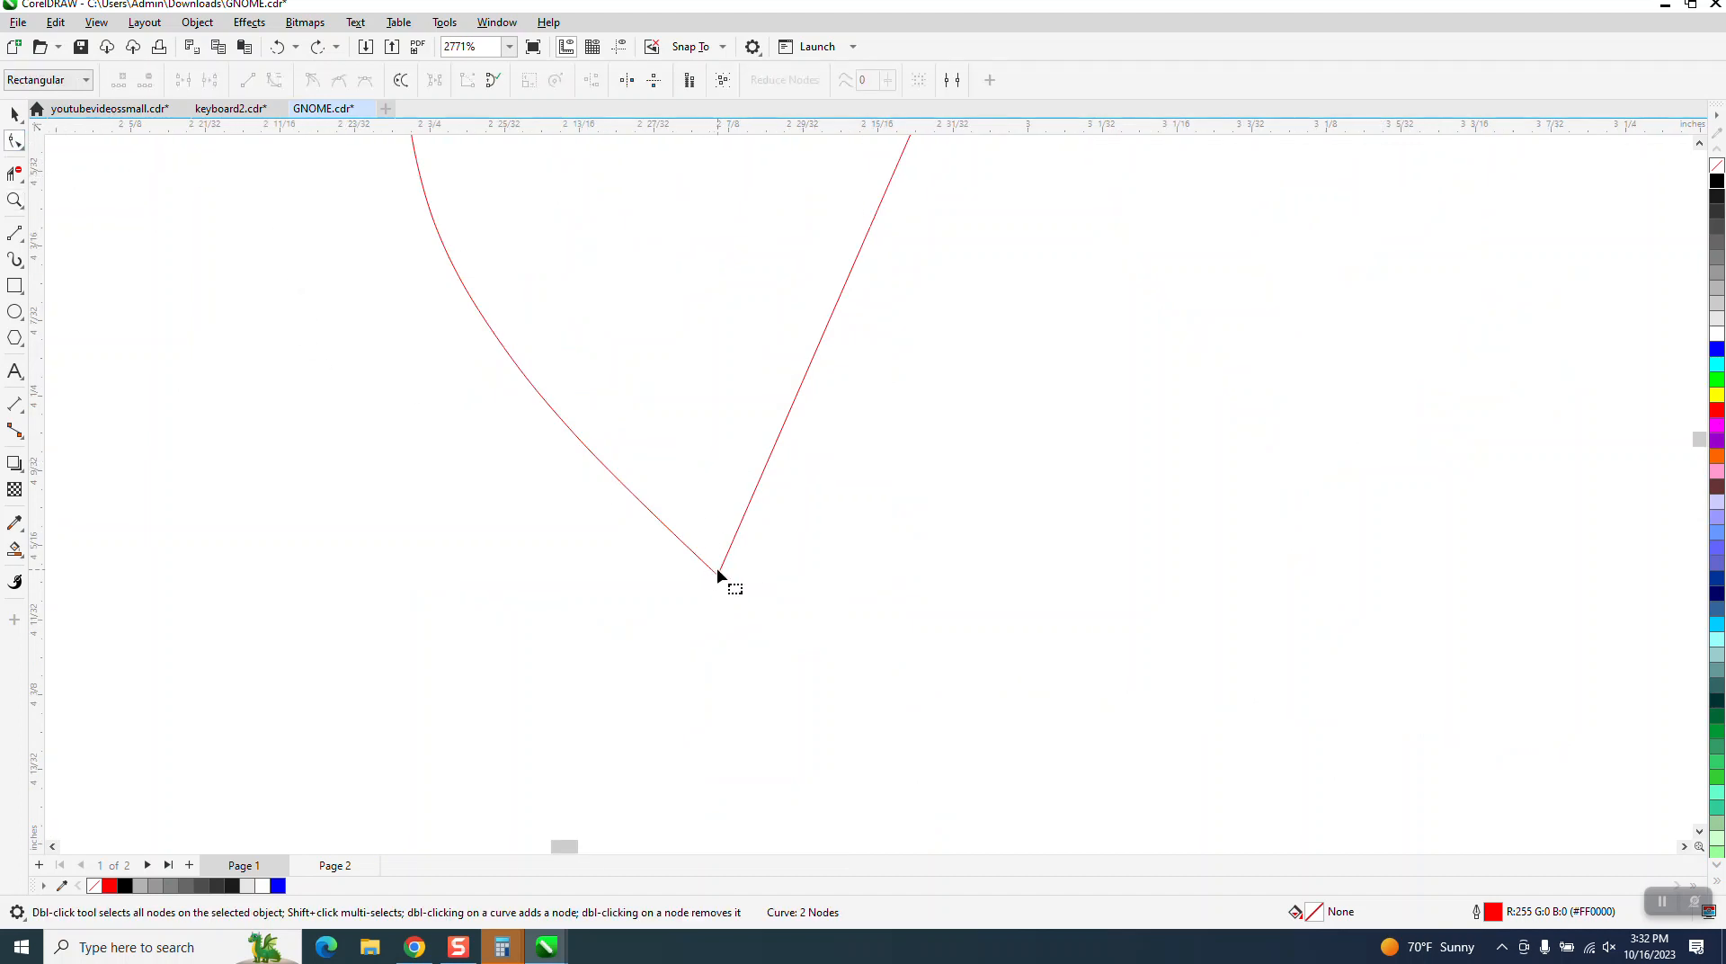
pyautogui.moveTo(721, 576); pyautogui.dragTo(744, 598)
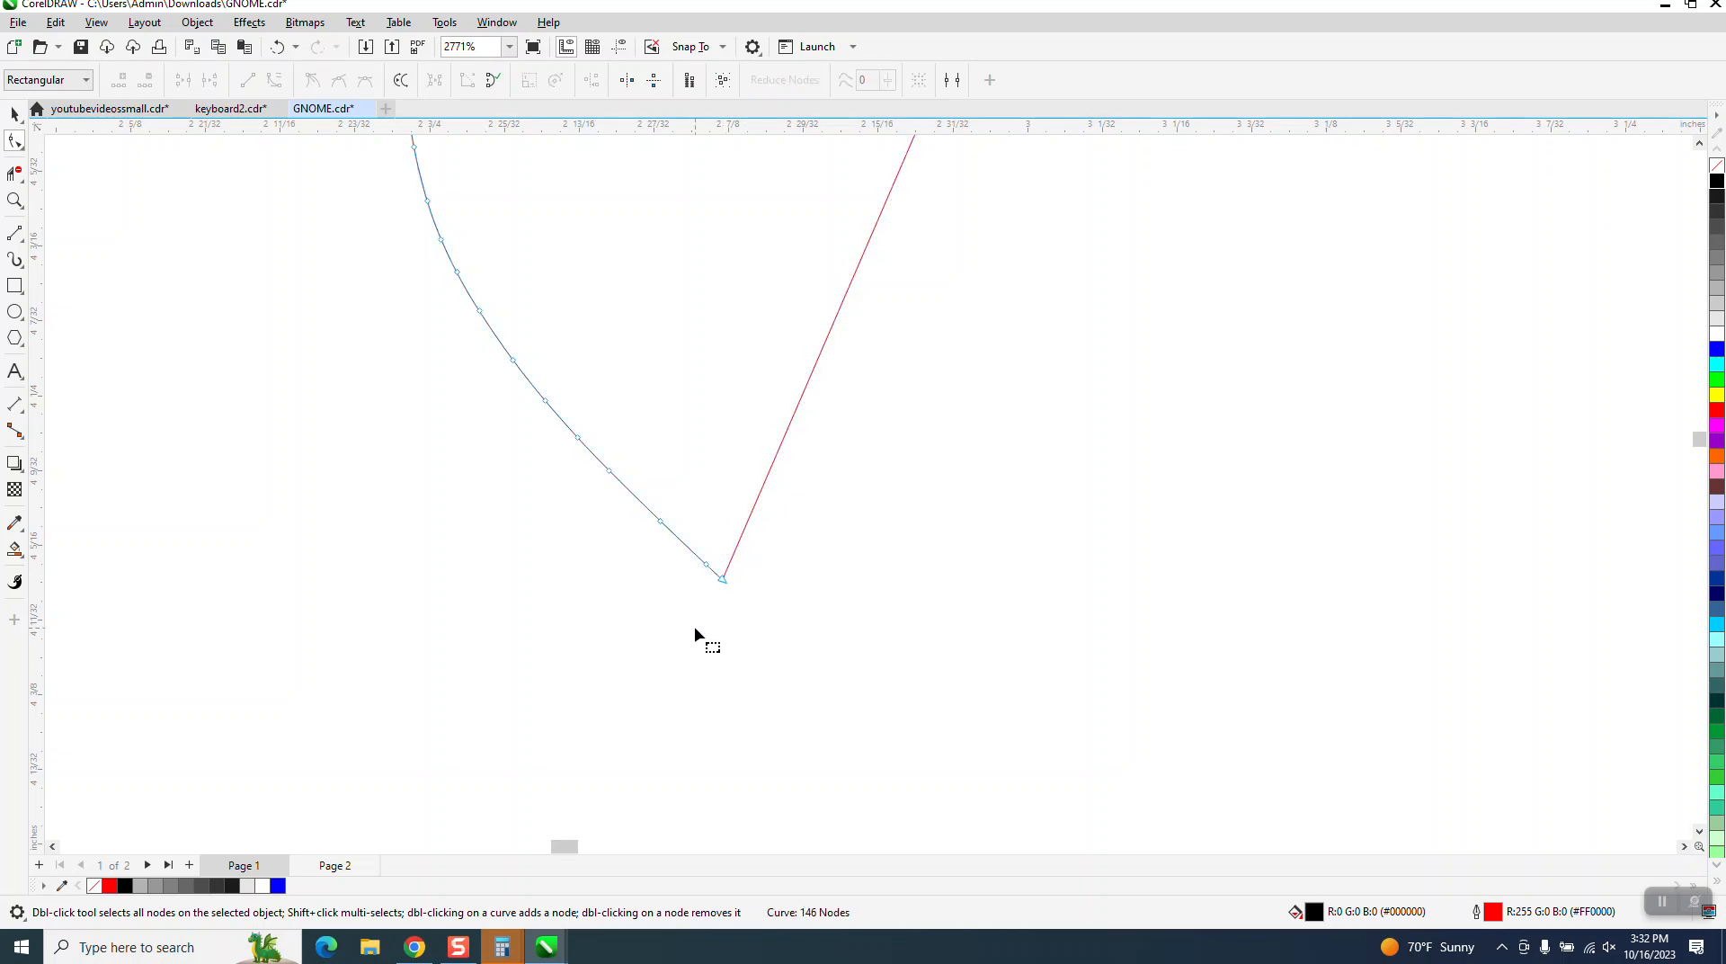
pyautogui.scroll(-8, 682, 583)
pyautogui.scroll(-7, 735, 413)
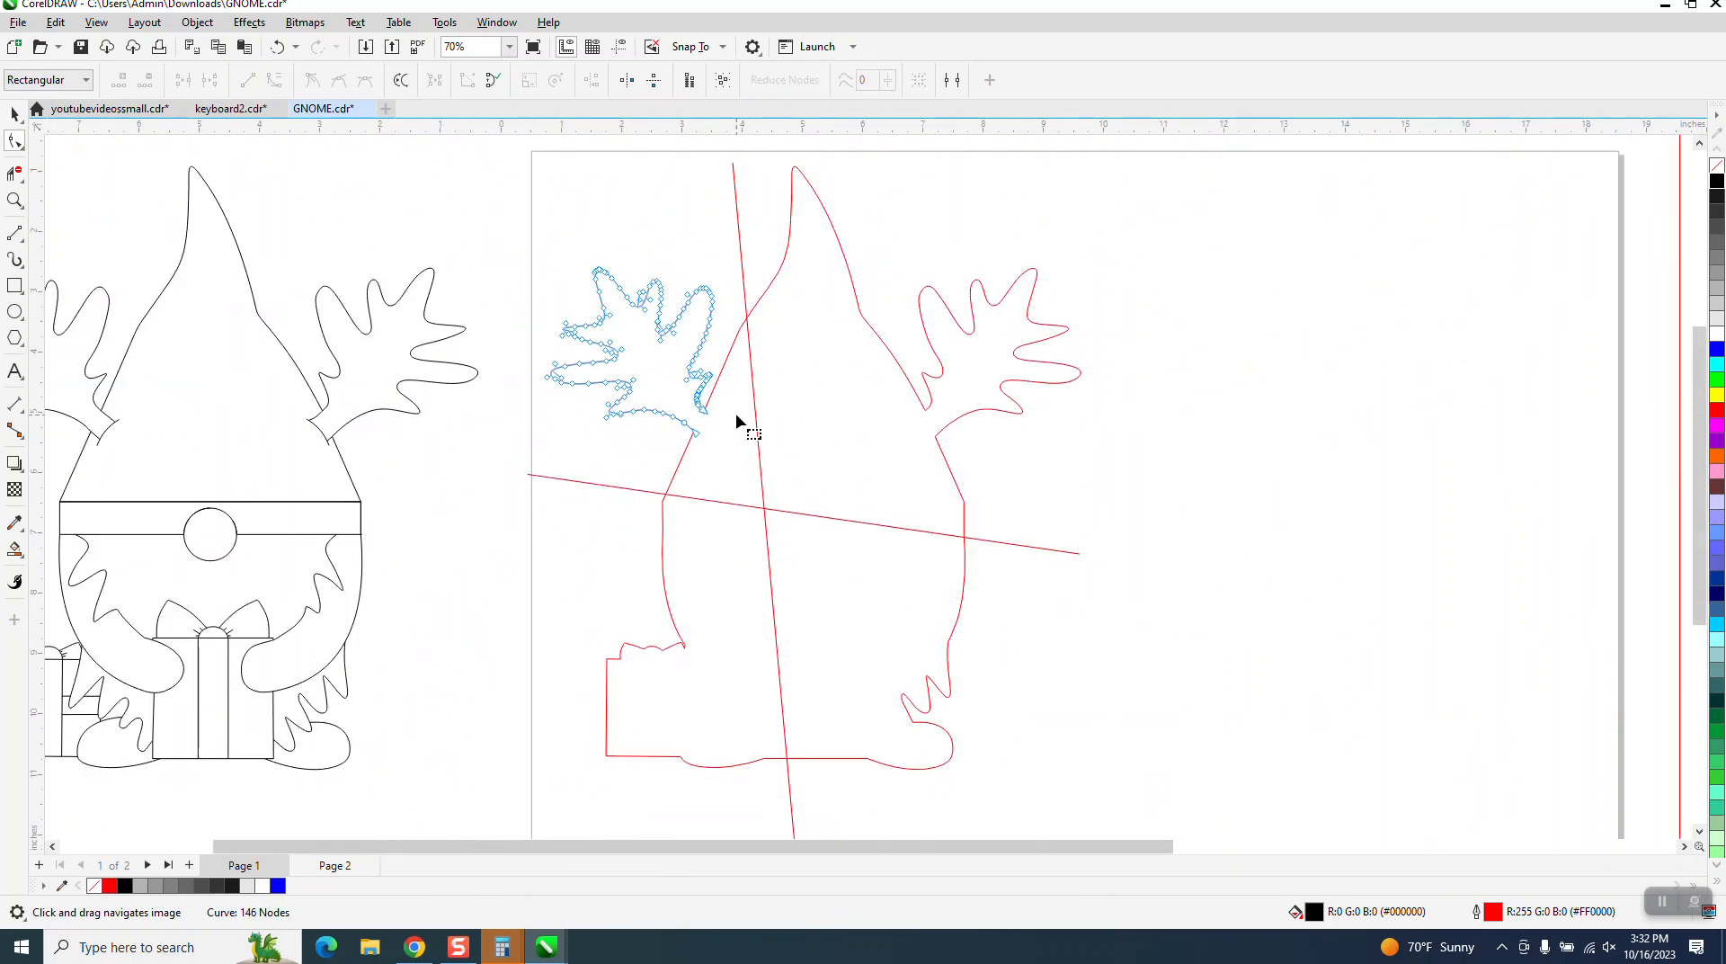
# Delete the two crossing division lines from the red gnome outline
pyautogui.click(15, 114)
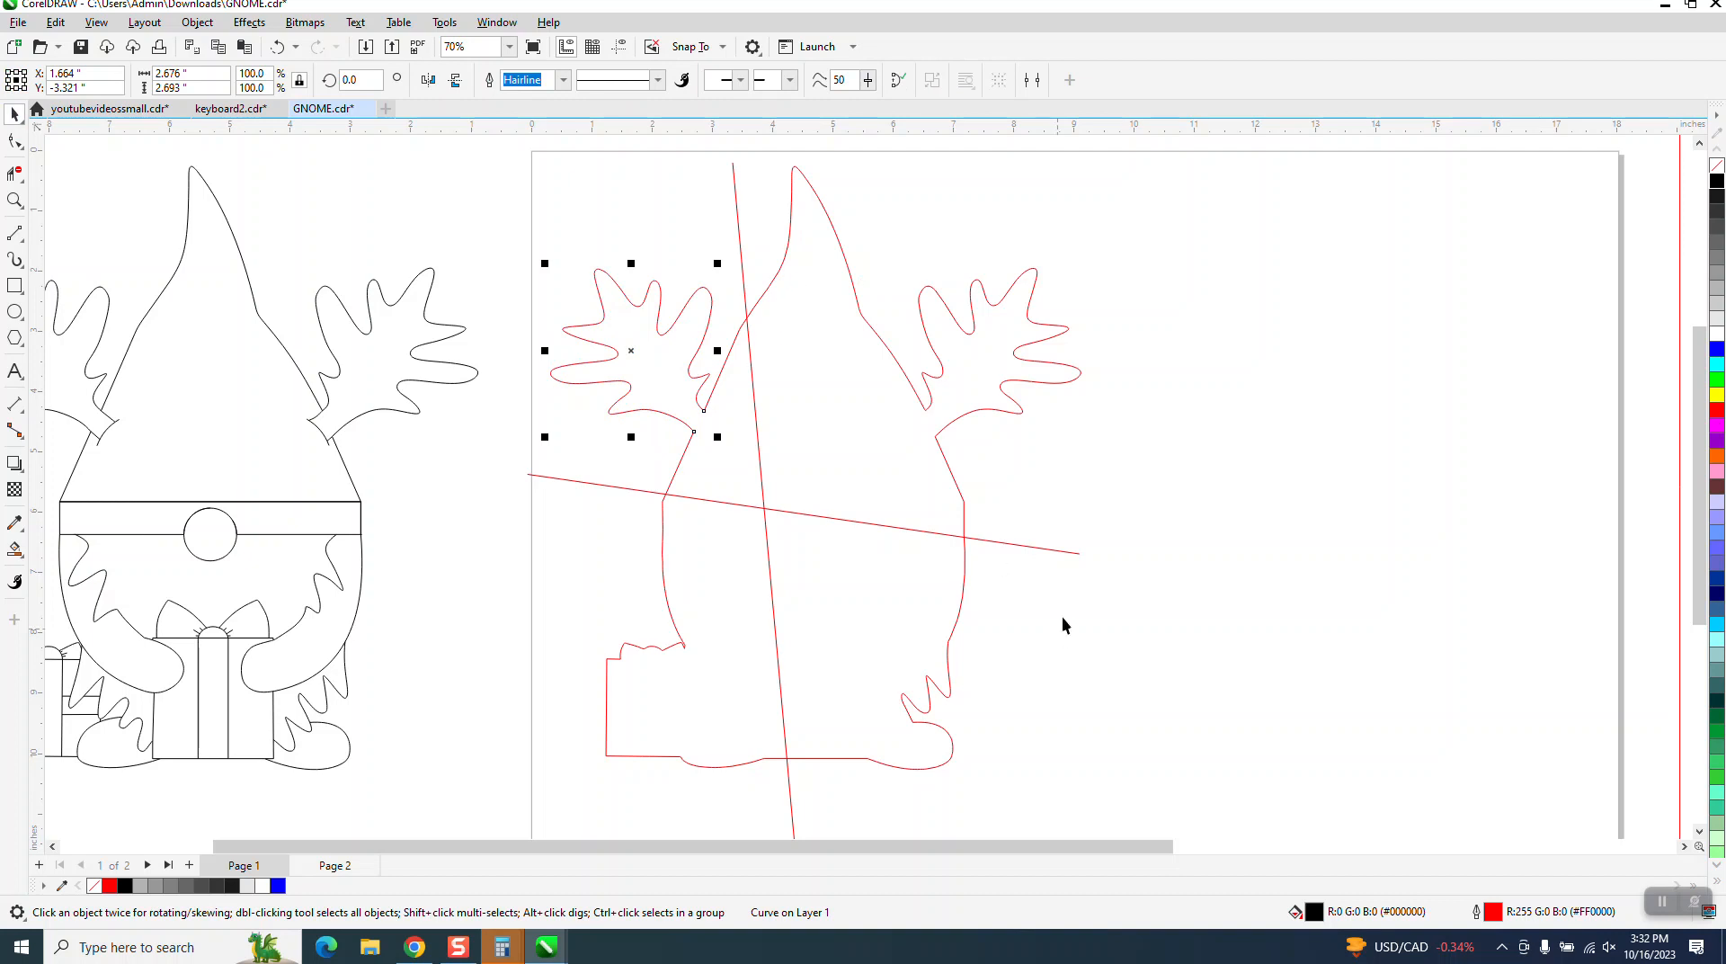
pyautogui.click(1071, 559)
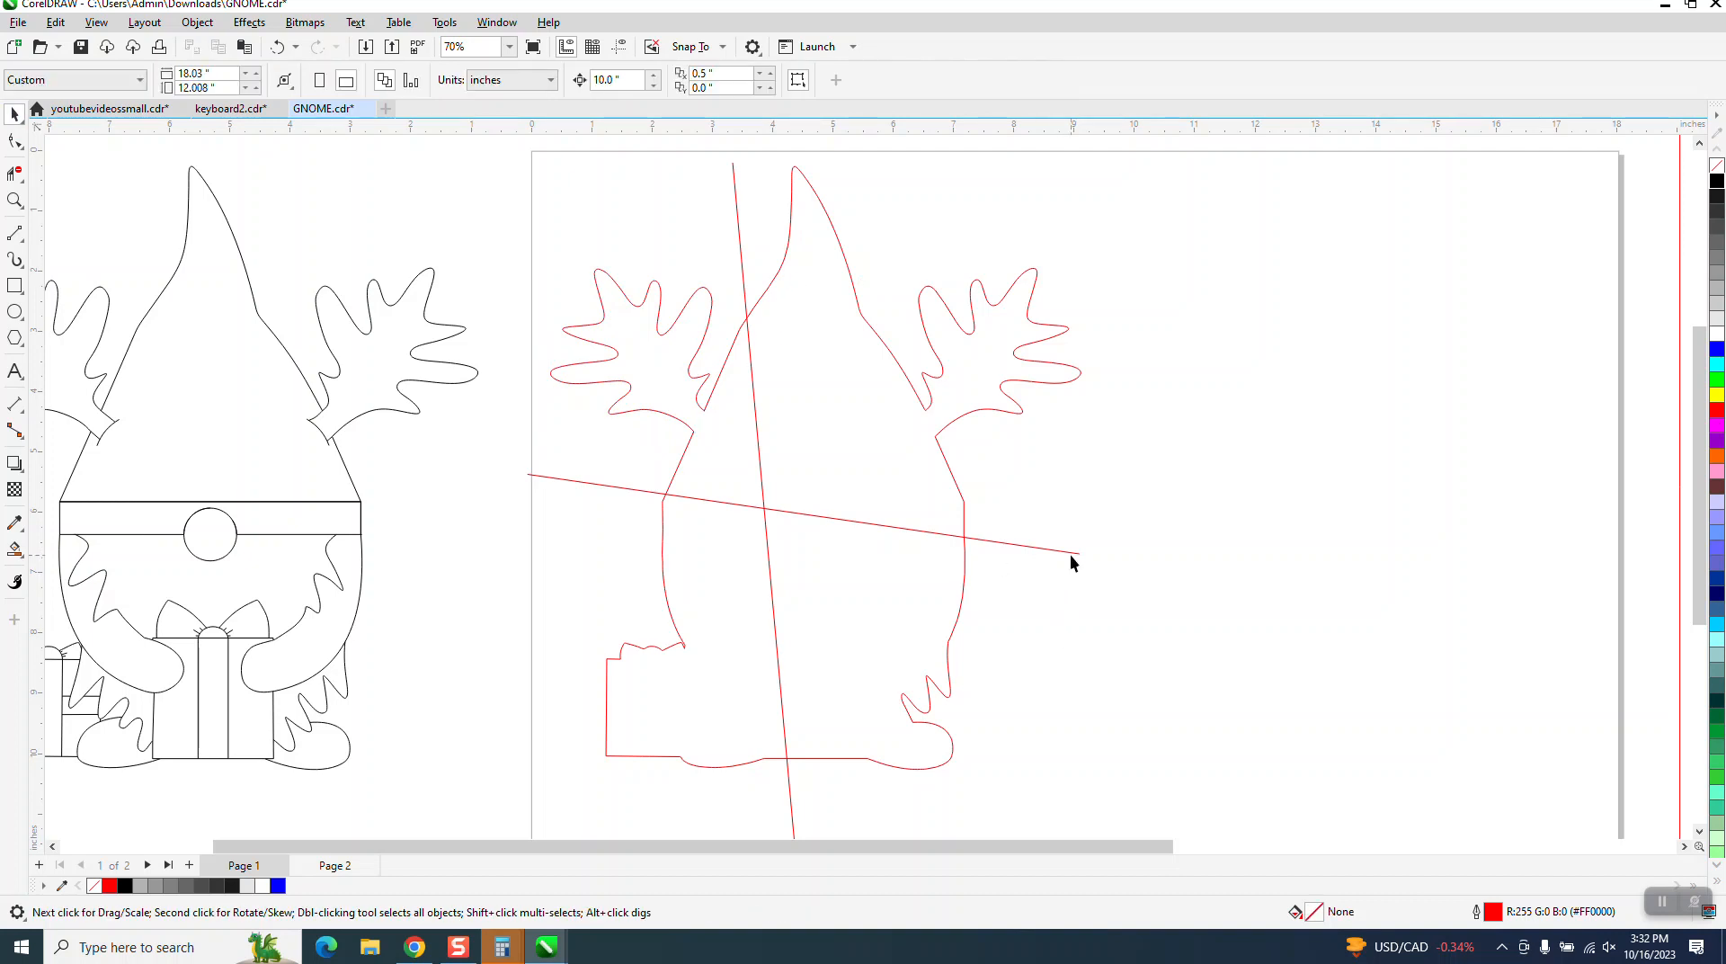
pyautogui.click(1071, 554)
pyautogui.press('Delete')
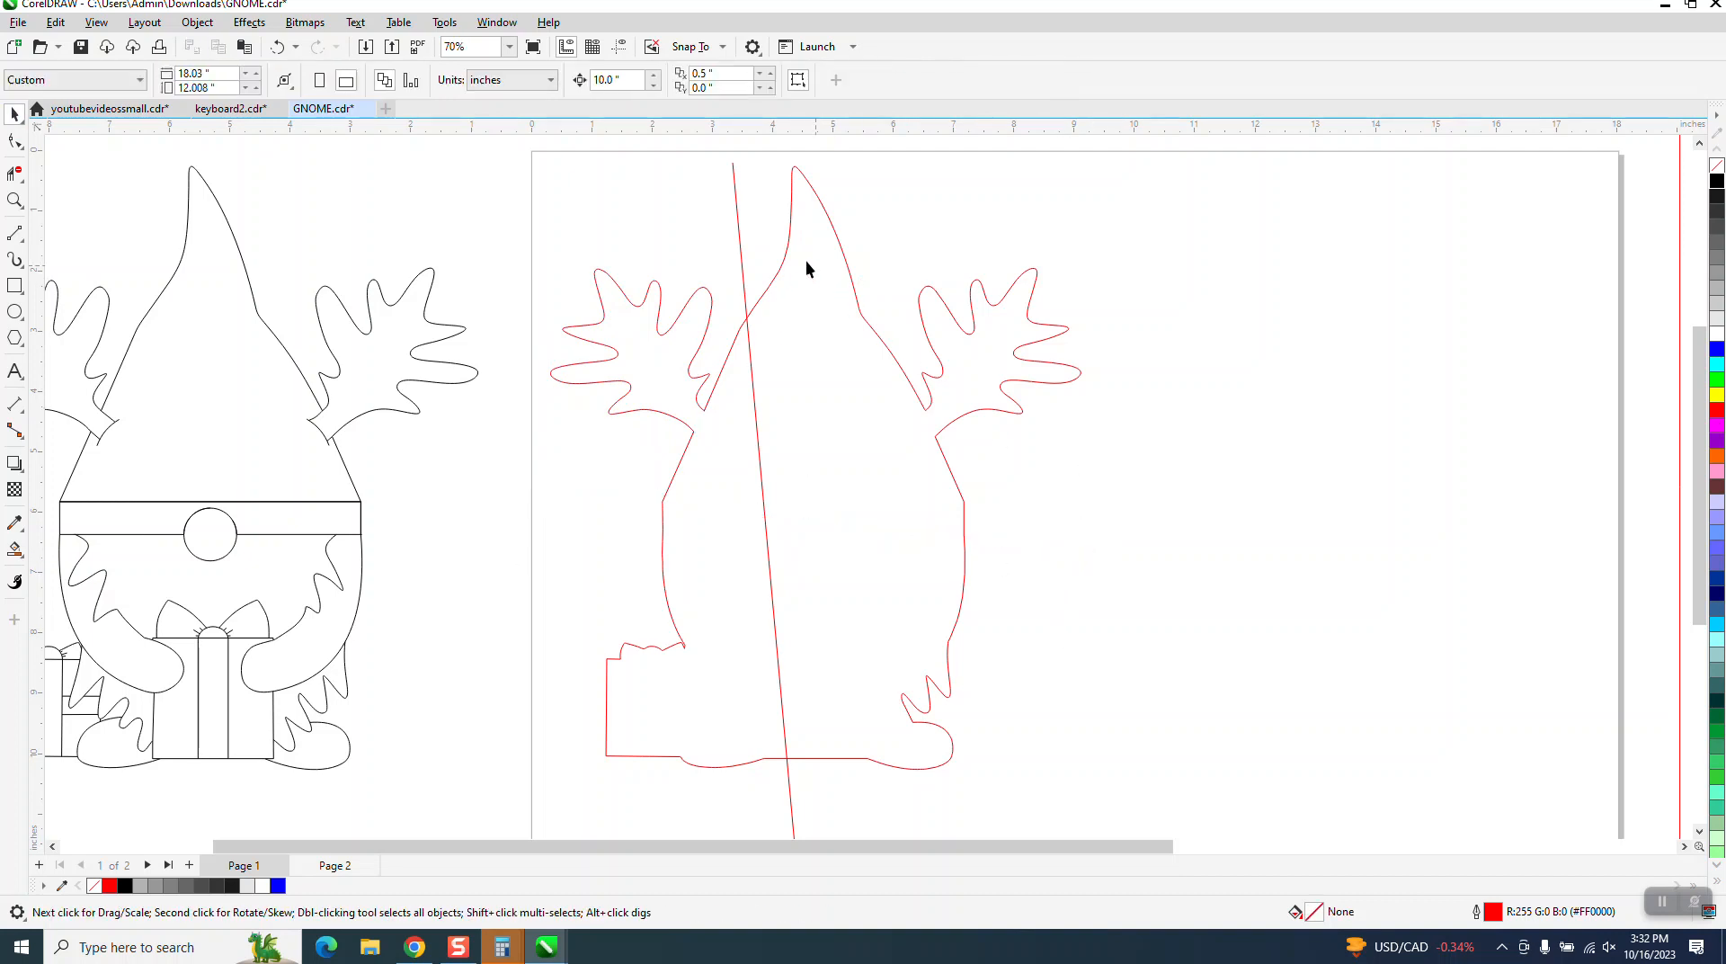
pyautogui.click(737, 227)
pyautogui.press('Delete')
# Fill the closed red gnome outline with blue Smart Fill and nudge the filled shape 10 inches to the right
pyautogui.click(15, 549)
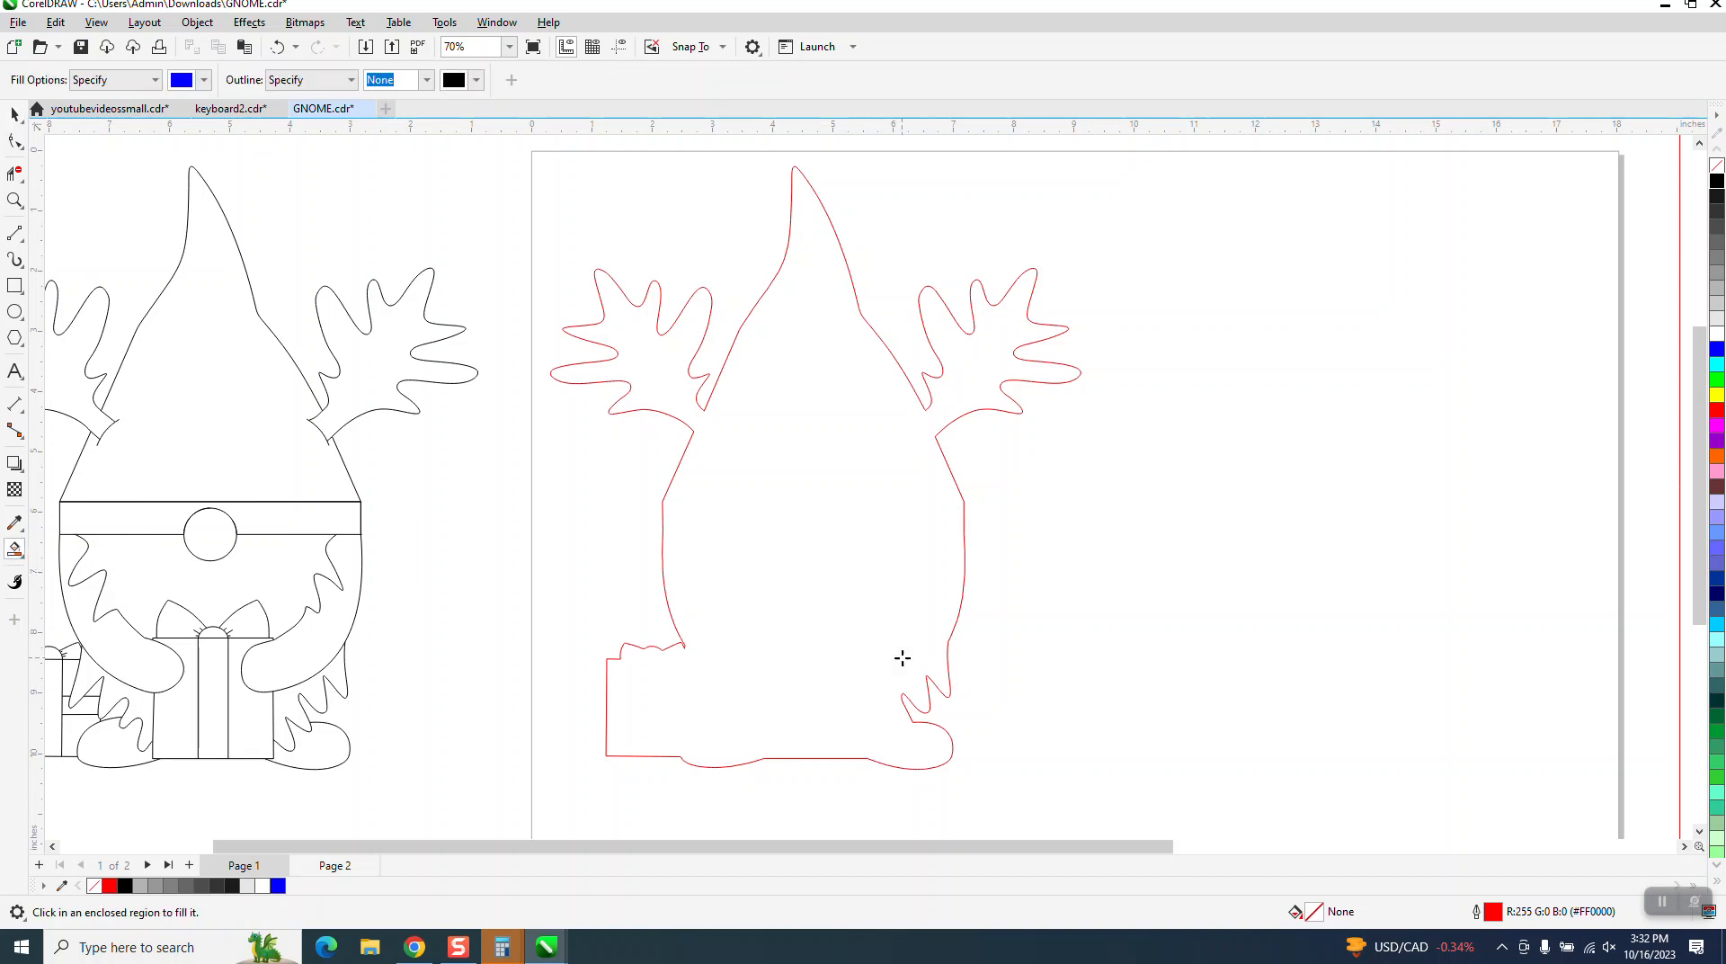
pyautogui.click(857, 583)
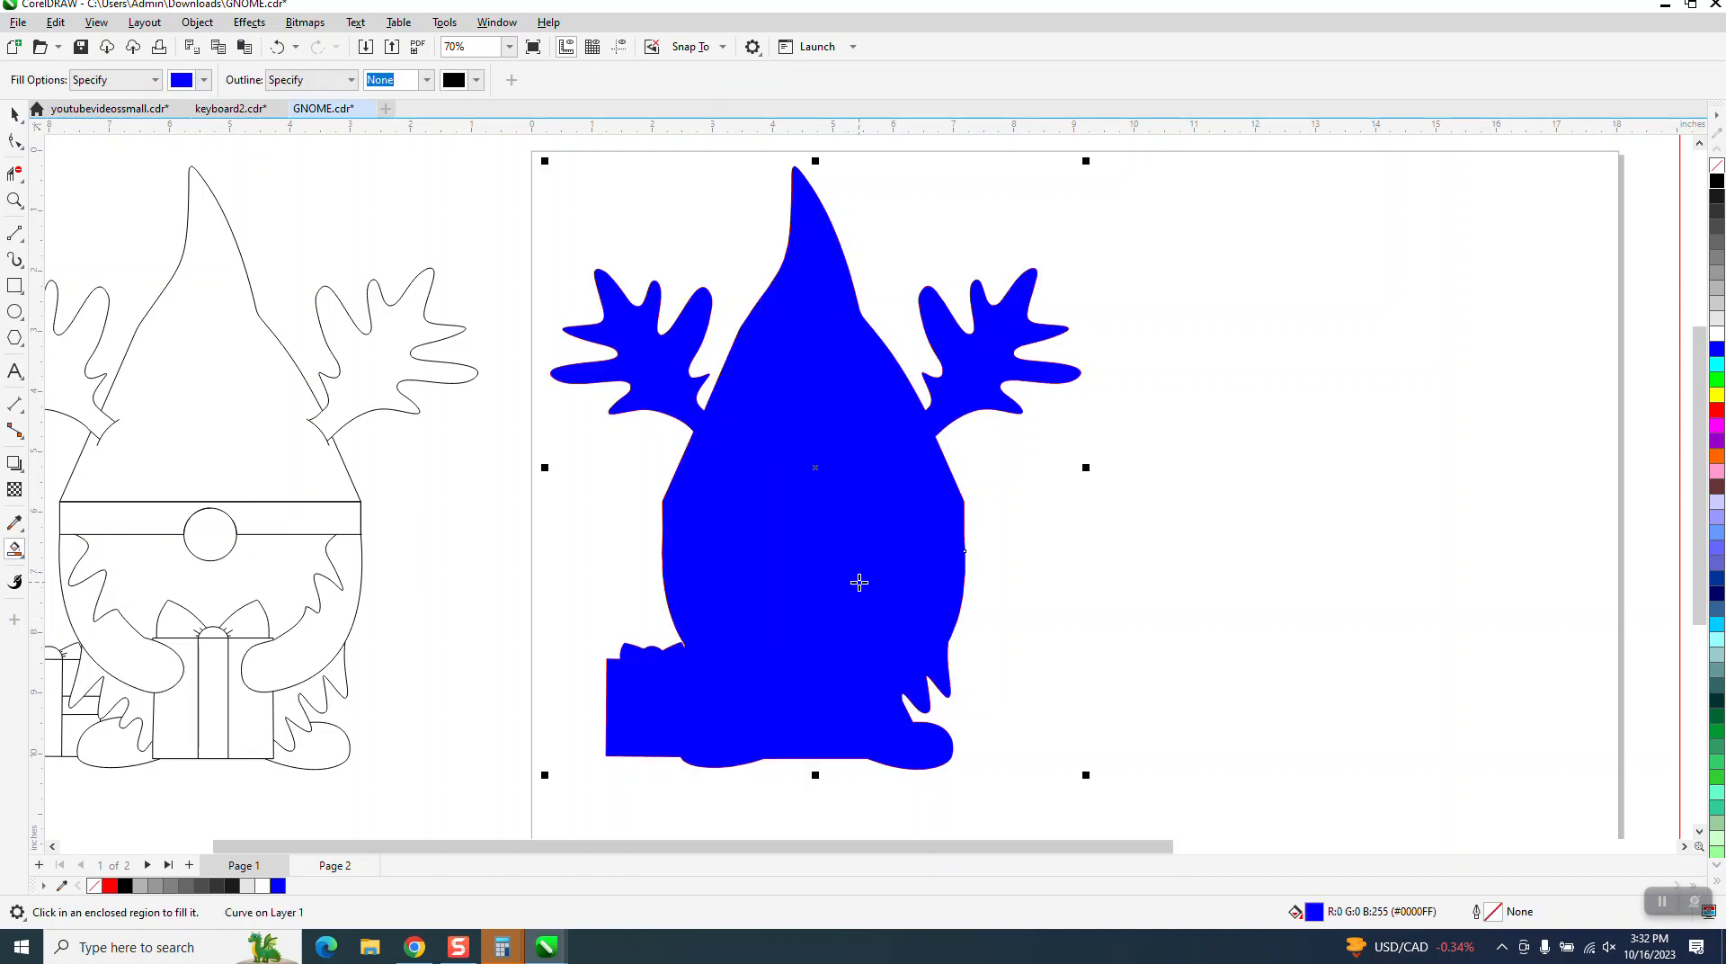
pyautogui.press('Right')
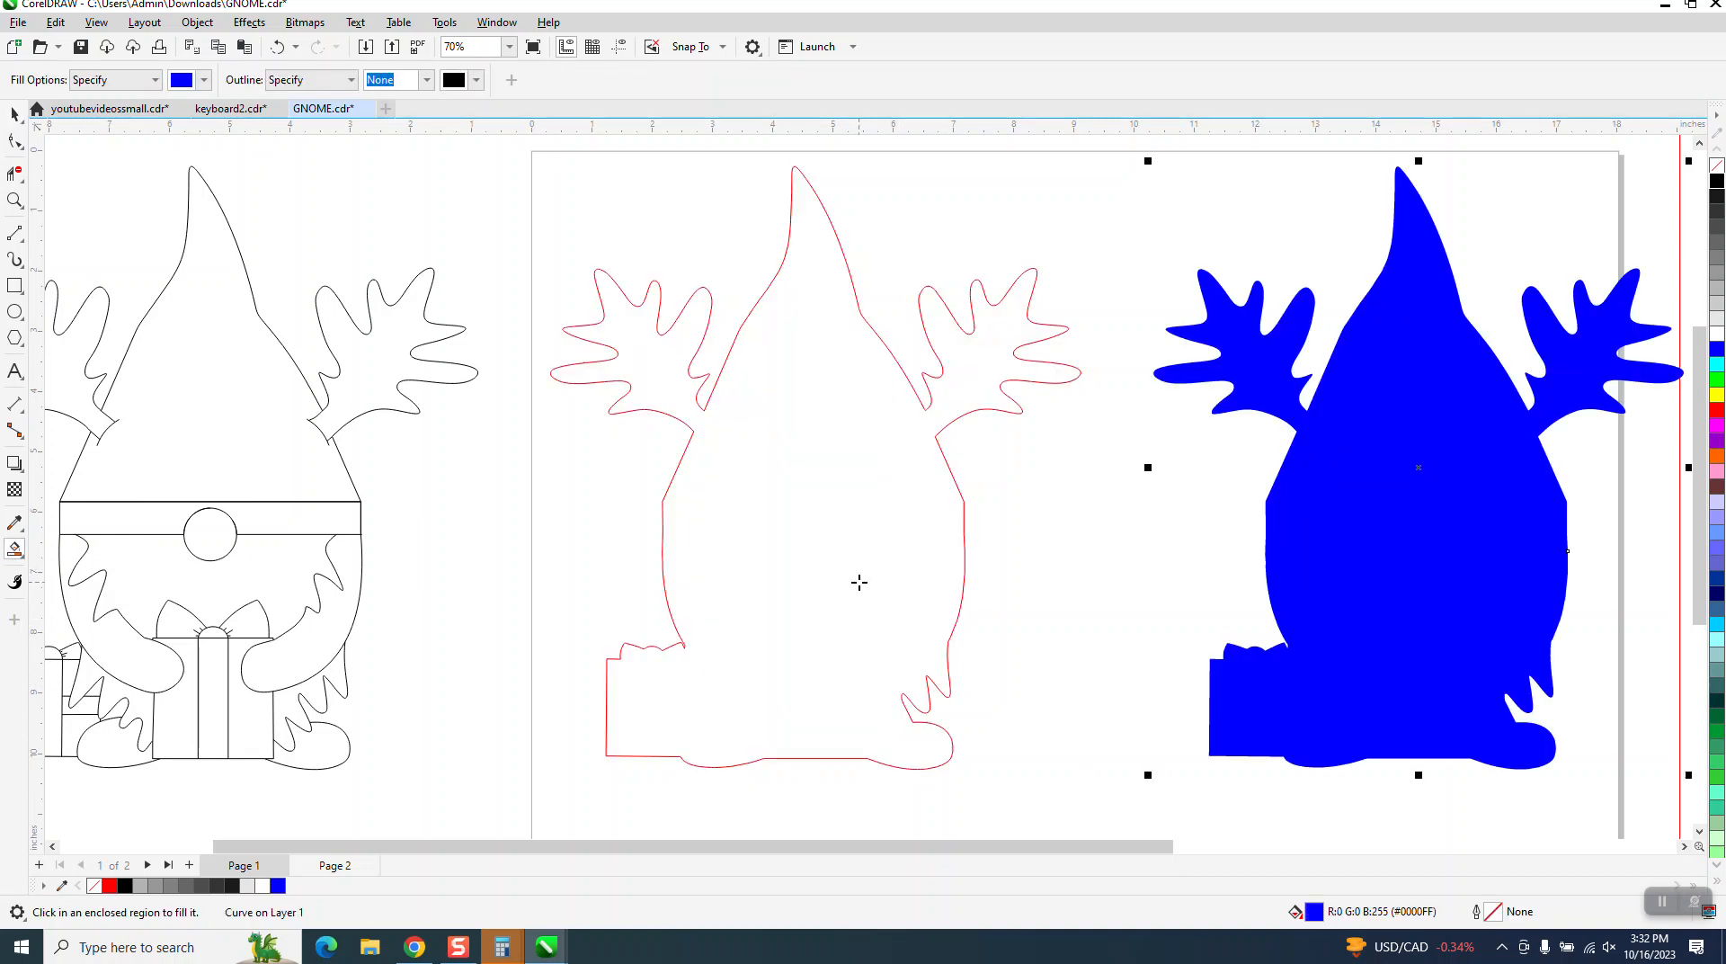
# Remove the blue fill from the new gnome shape and give it a red outline
pyautogui.click(1716, 166)
pyautogui.rightClick(1718, 410)
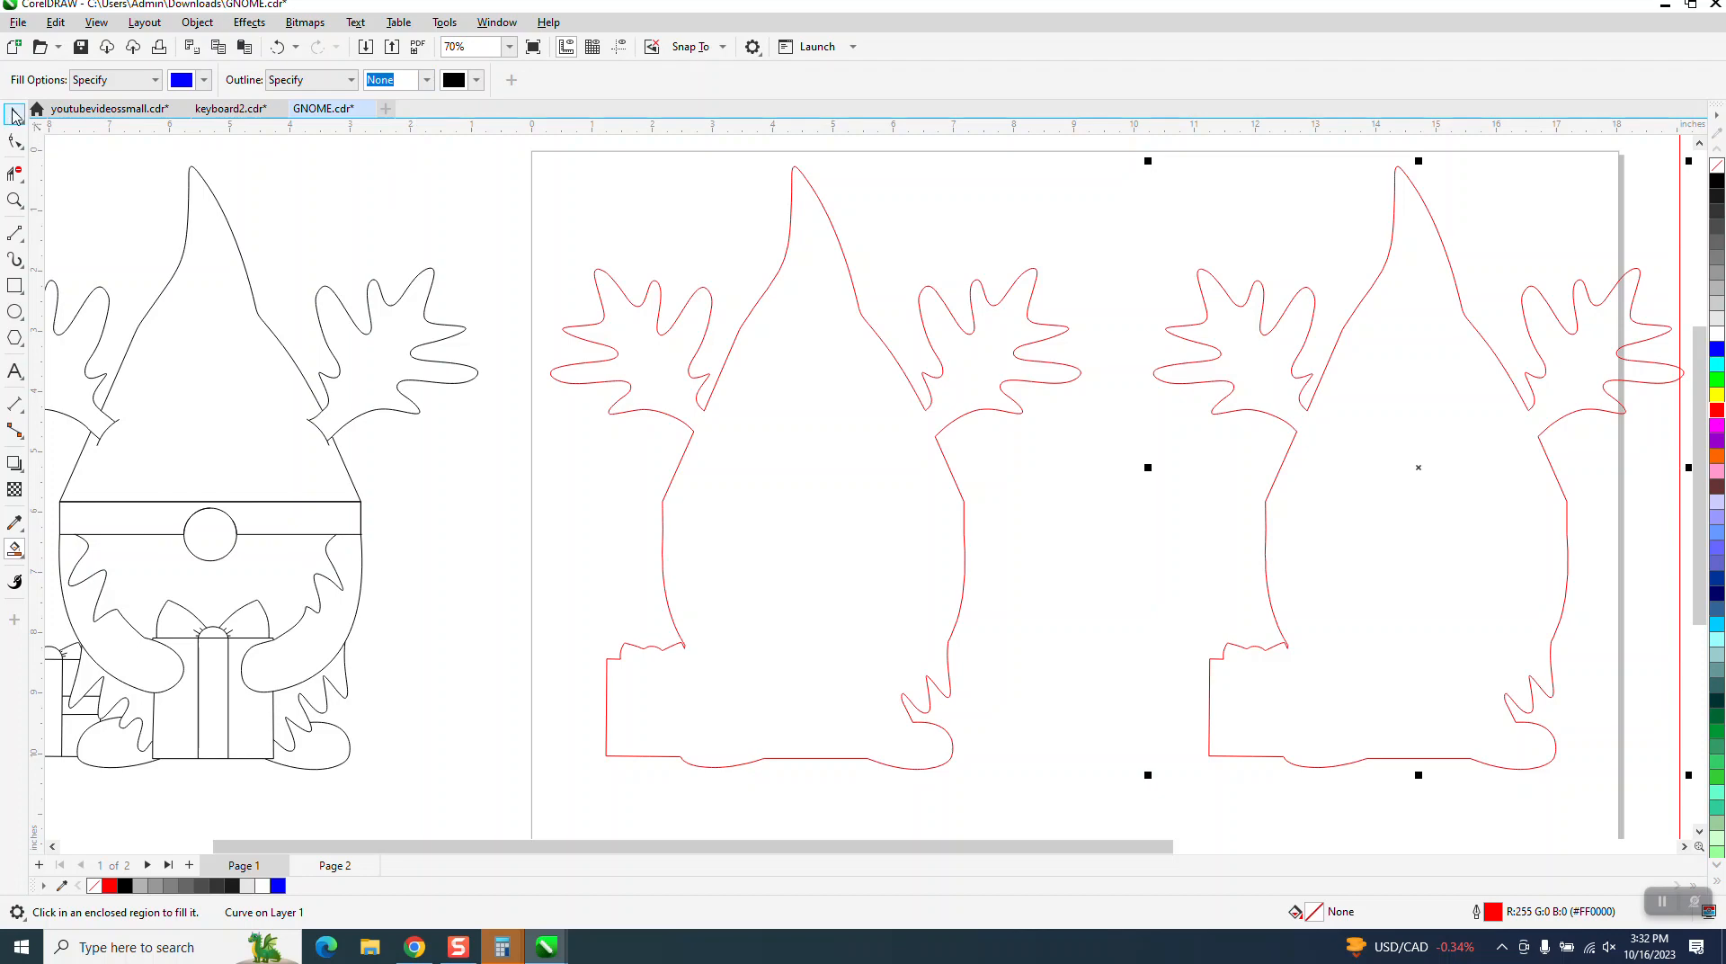
# Delete the original red gnome outline, keeping the new closed shape beside it
pyautogui.click(14, 115)
pyautogui.scroll(-1, 882, 351)
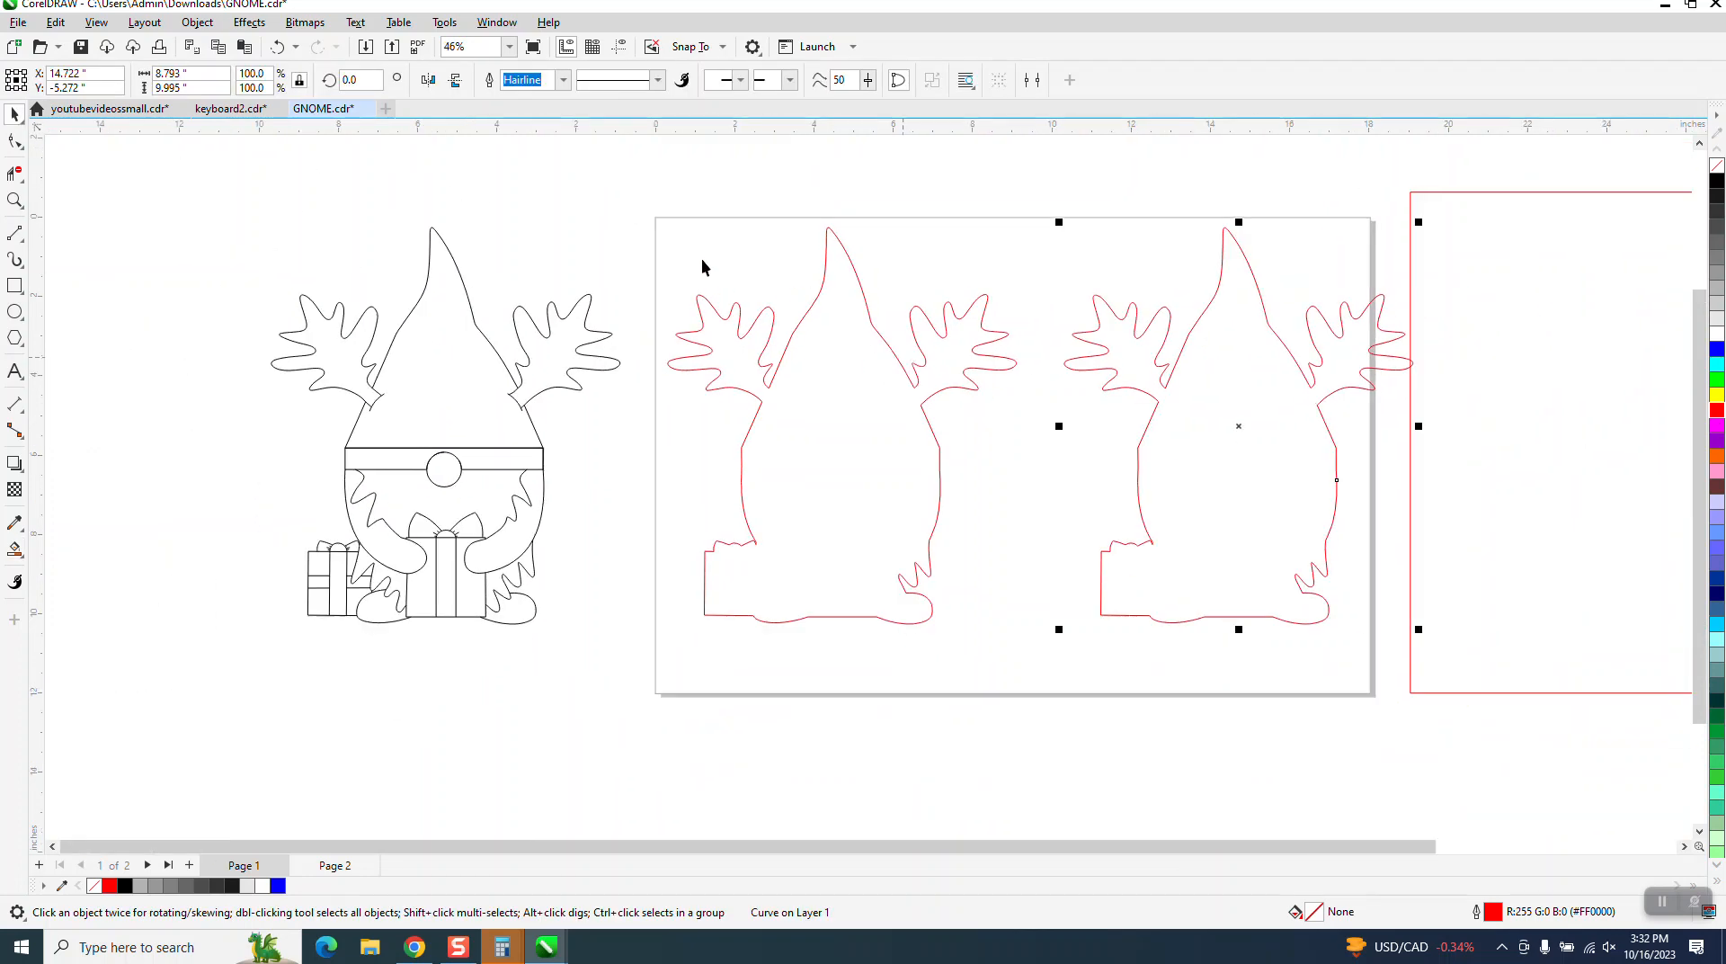
pyautogui.moveTo(660, 190); pyautogui.dragTo(883, 541)
pyautogui.moveTo(1083, 700); pyautogui.dragTo(1085, 697)
pyautogui.press('Delete')
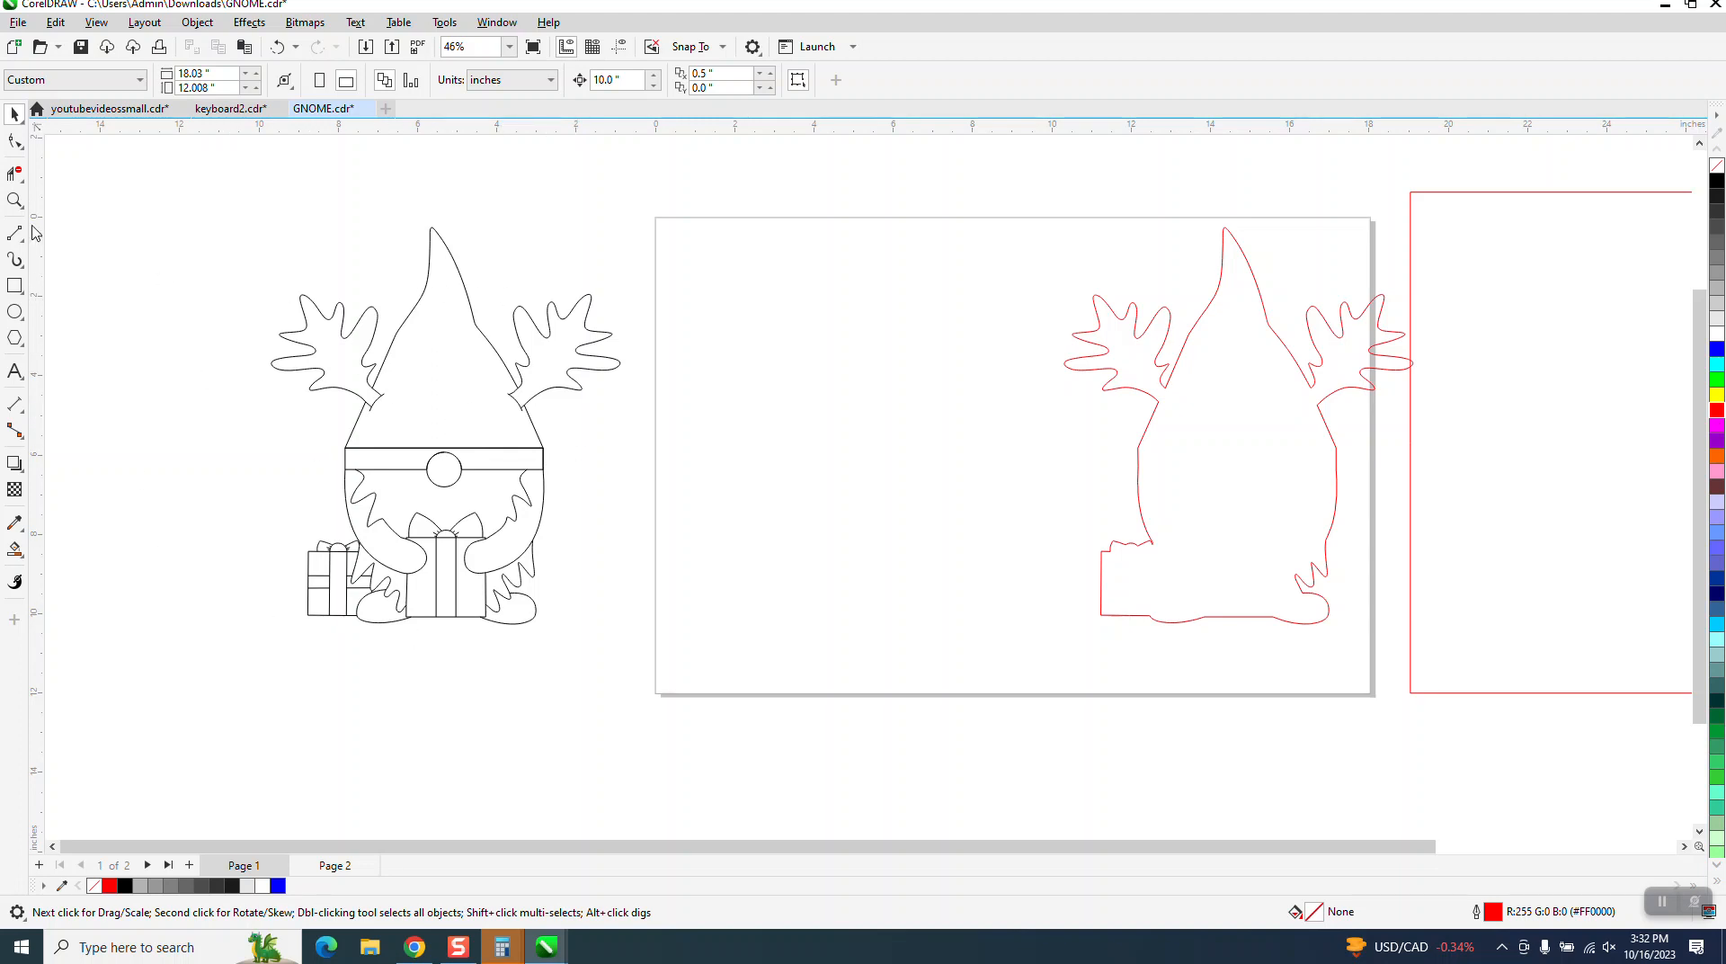
pyautogui.click(15, 200)
pyautogui.moveTo(389, 422); pyautogui.dragTo(502, 502)
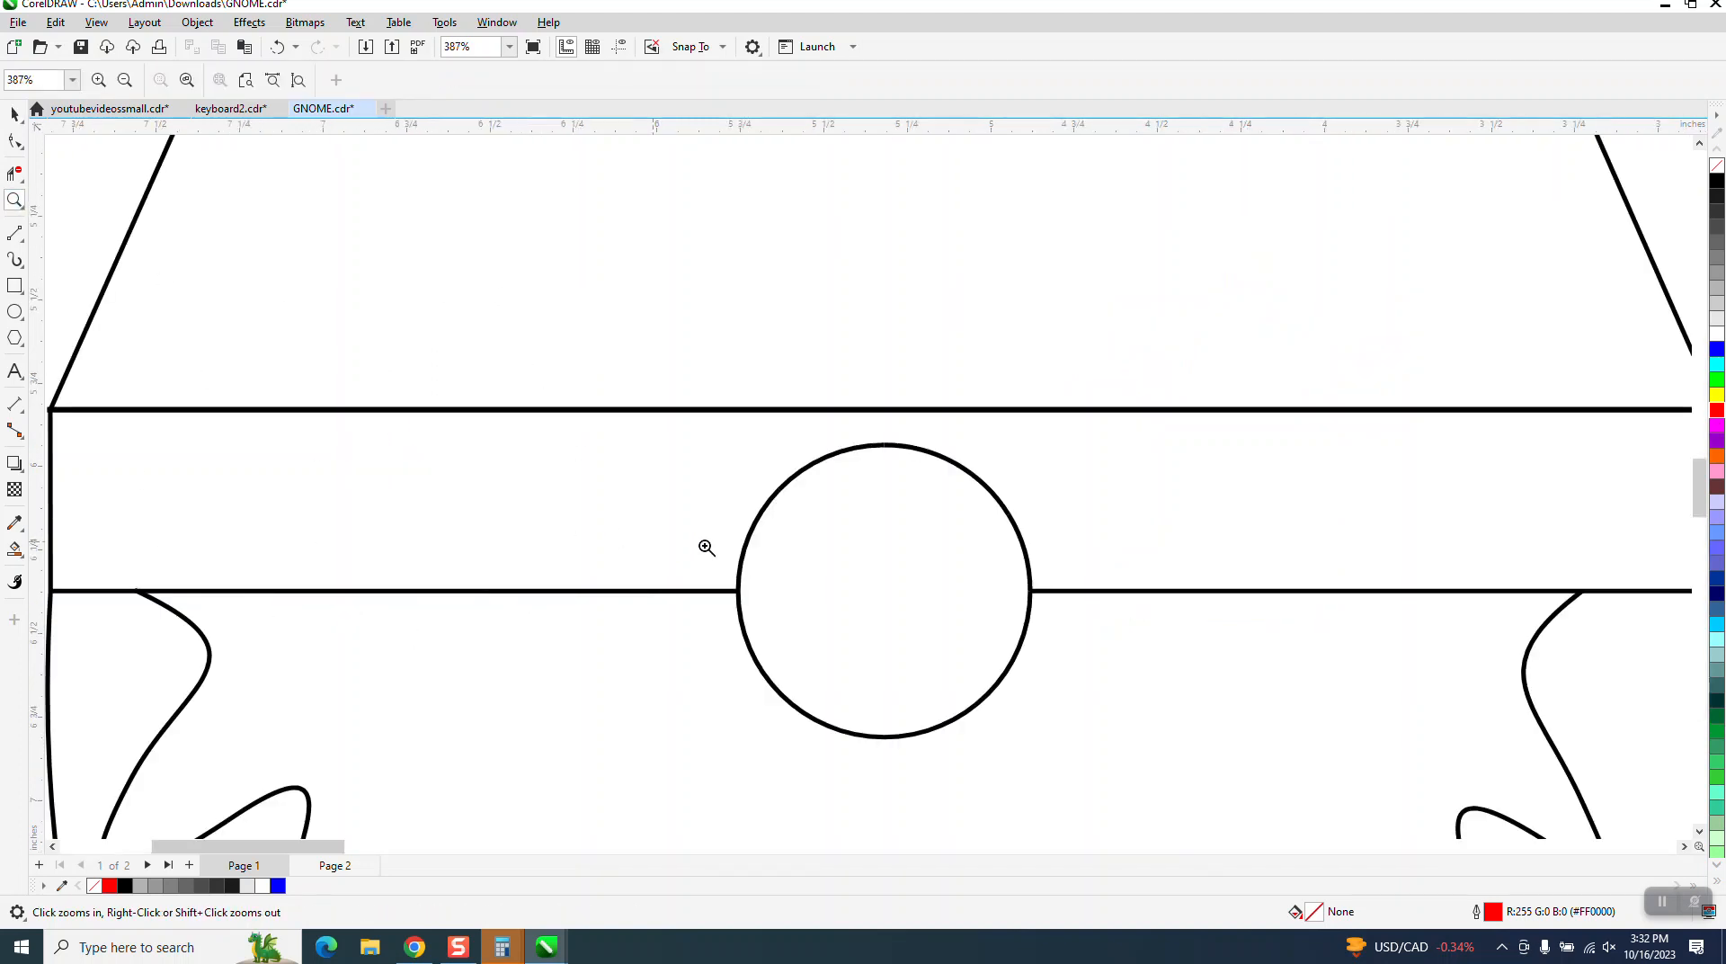
pyautogui.moveTo(707, 387); pyautogui.dragTo(1214, 767)
pyautogui.rightClick(693, 530)
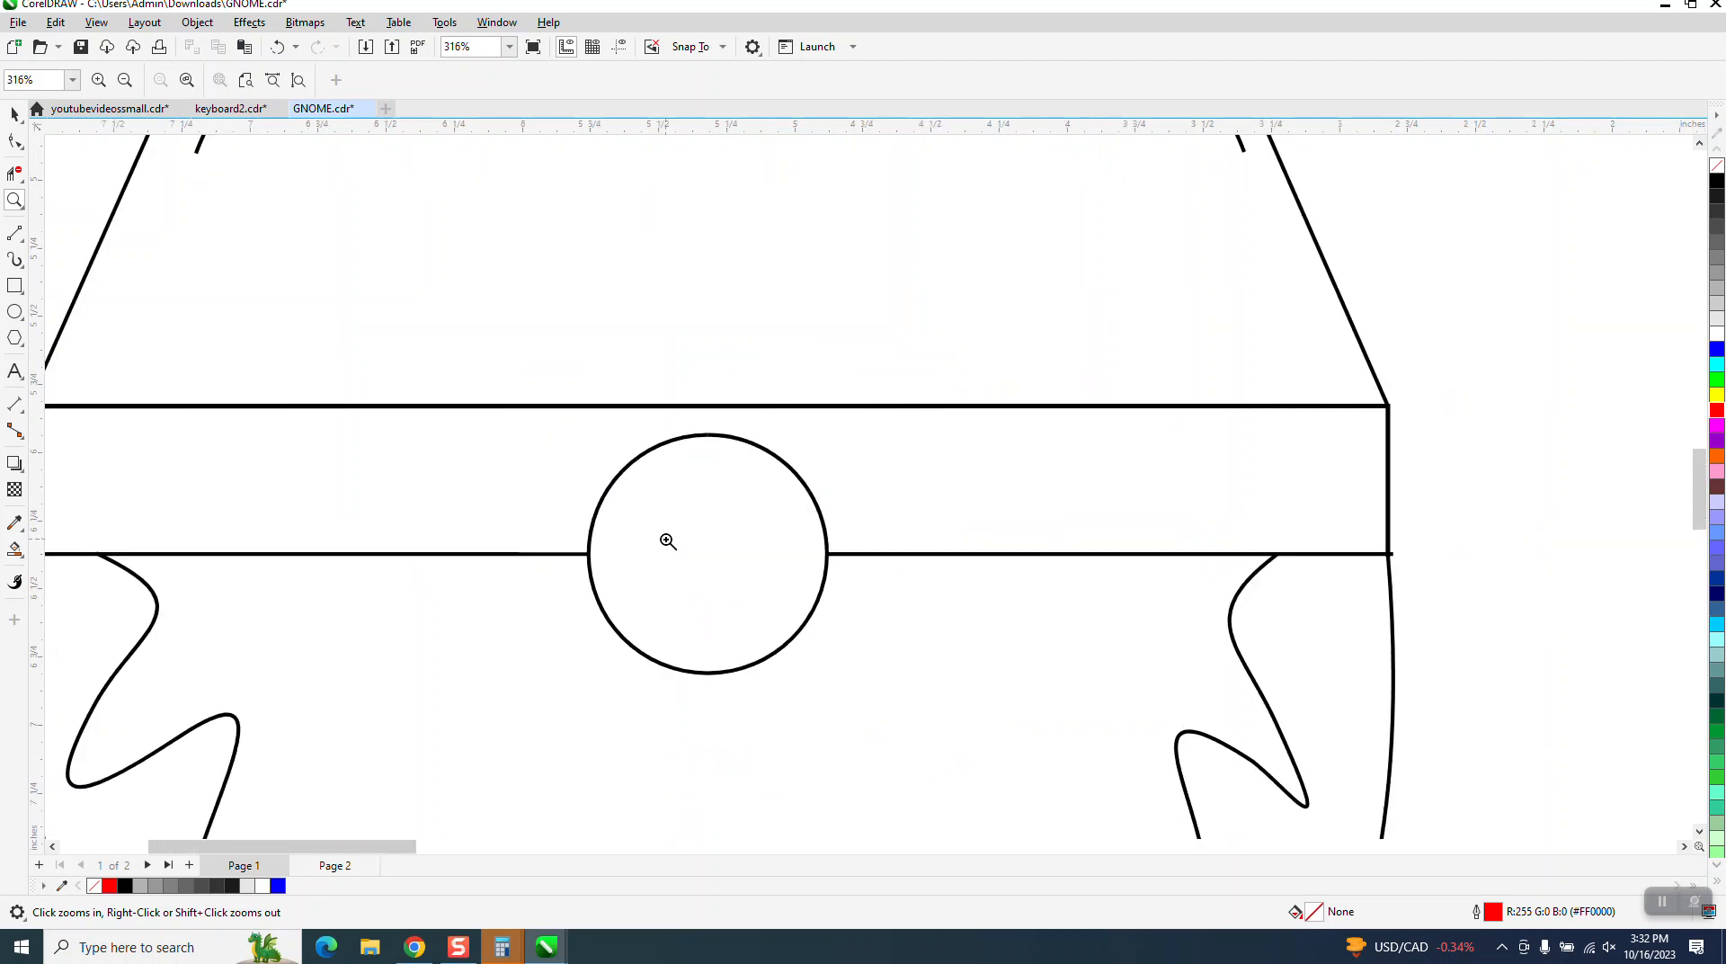
pyautogui.scroll(-6, 667, 540)
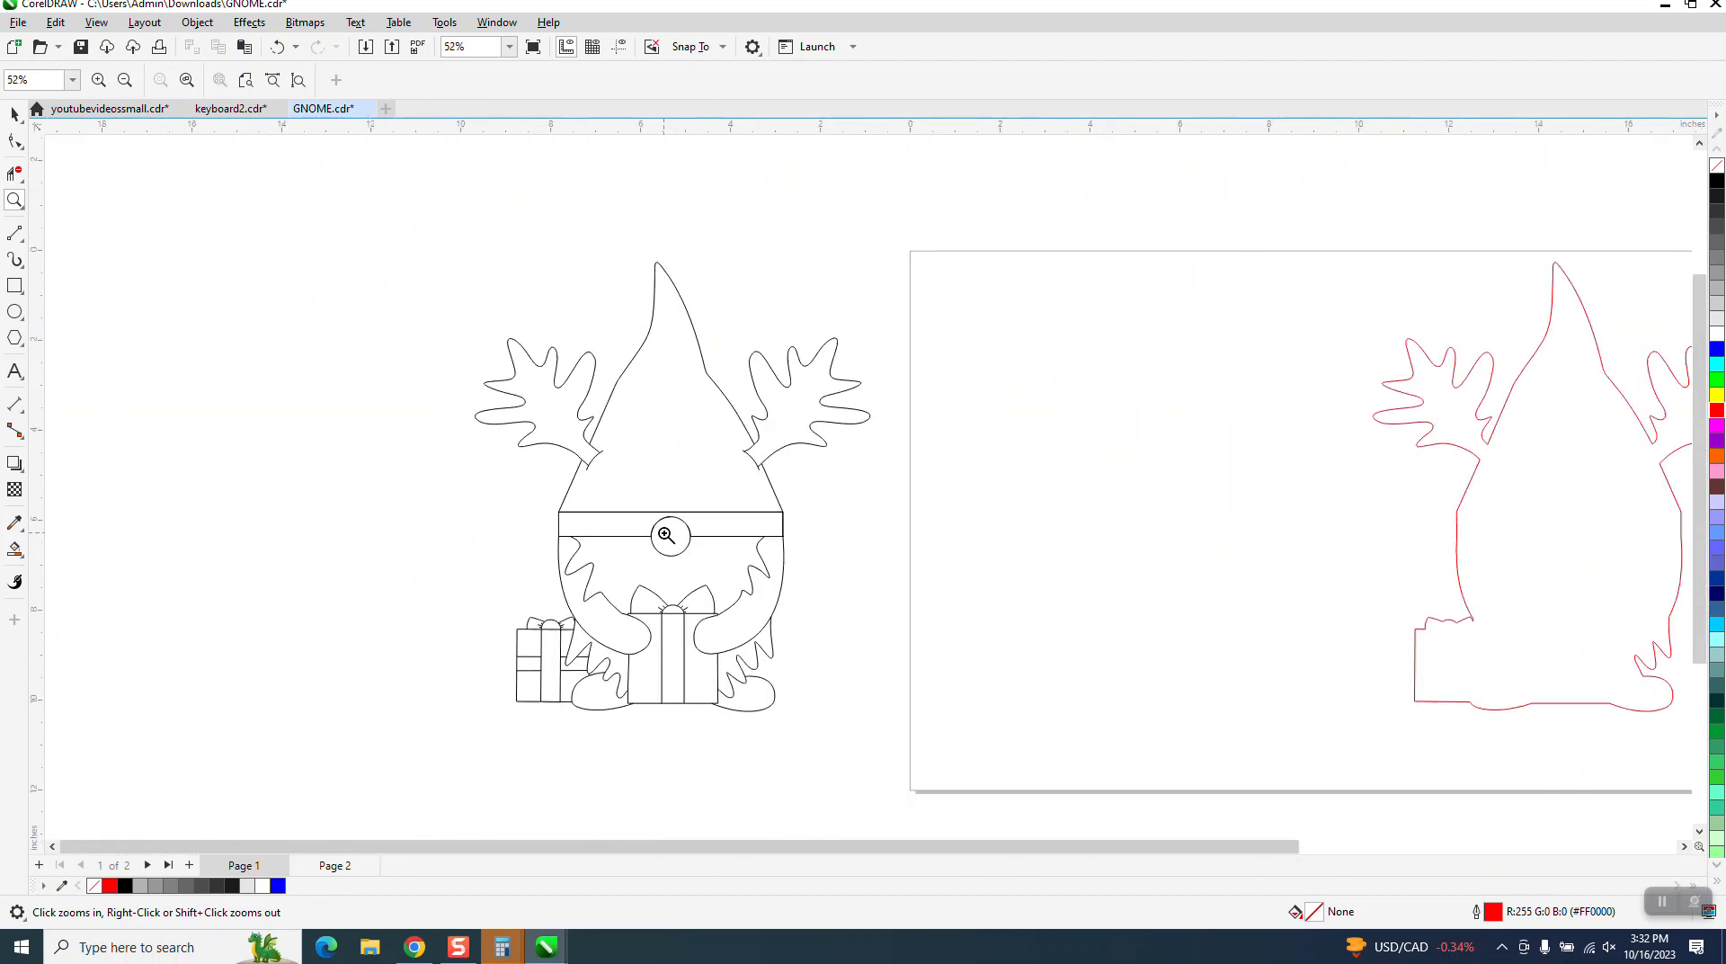
pyautogui.click(15, 113)
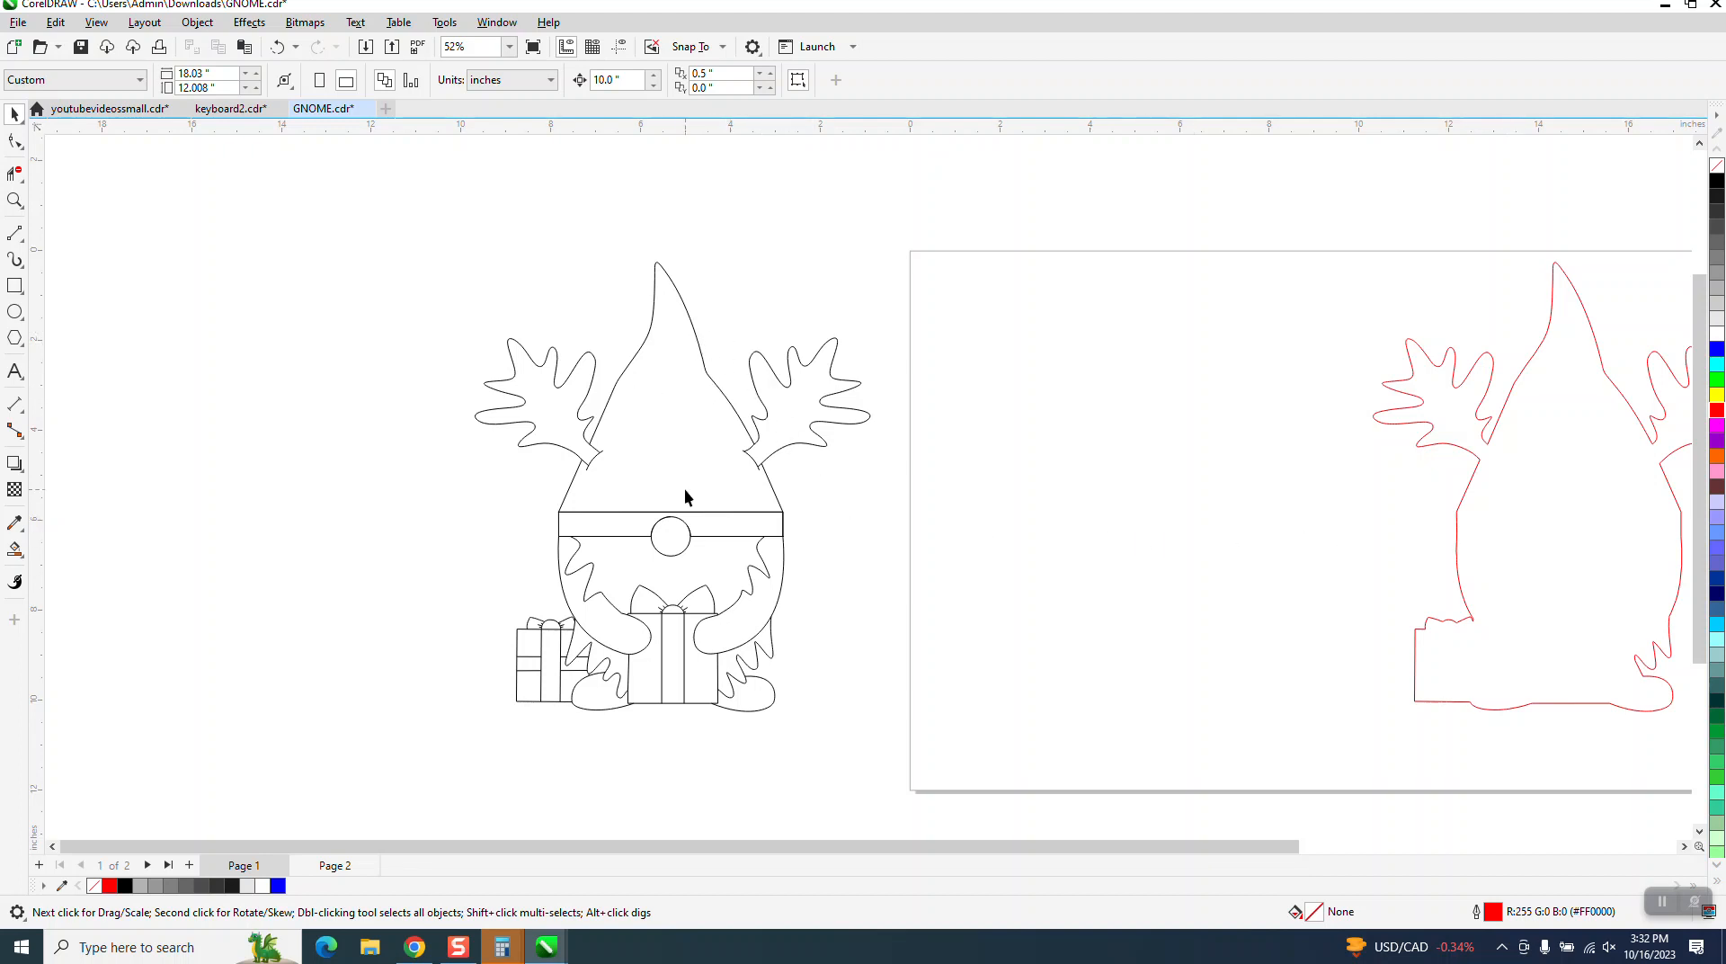
# Remove the hat and both antlers from the black gnome artwork with Virtual Segment Delete
pyautogui.click(15, 173)
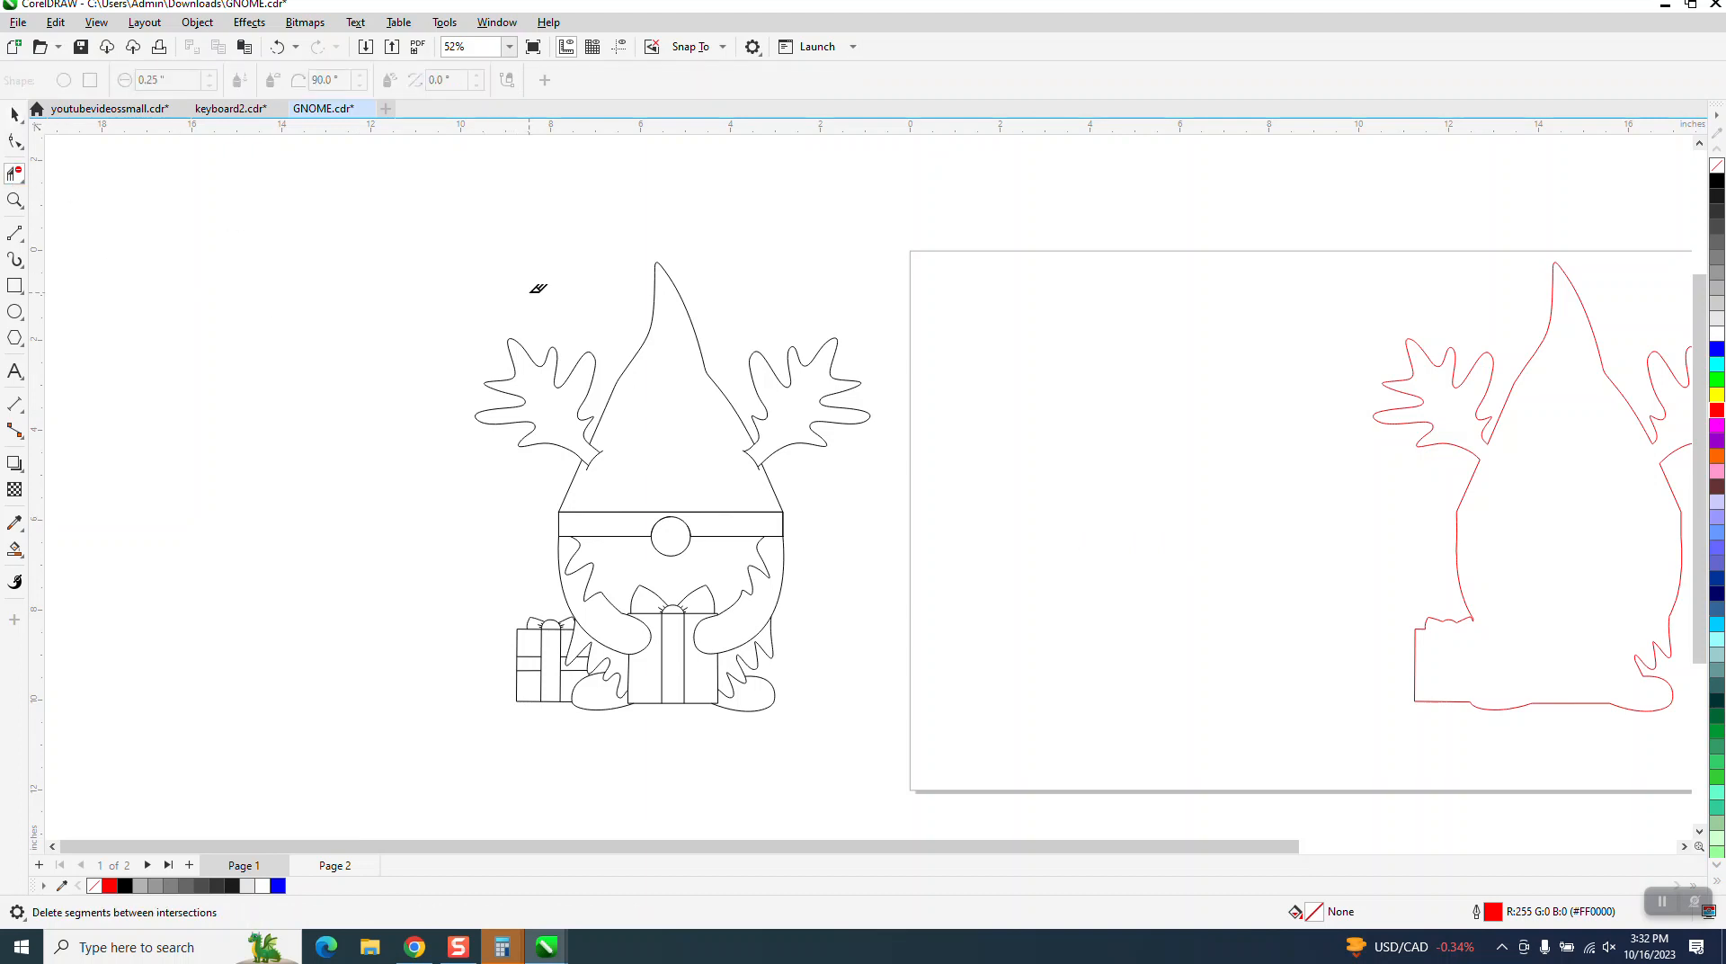
pyautogui.moveTo(570, 289); pyautogui.dragTo(884, 398)
pyautogui.moveTo(619, 340); pyautogui.dragTo(551, 395)
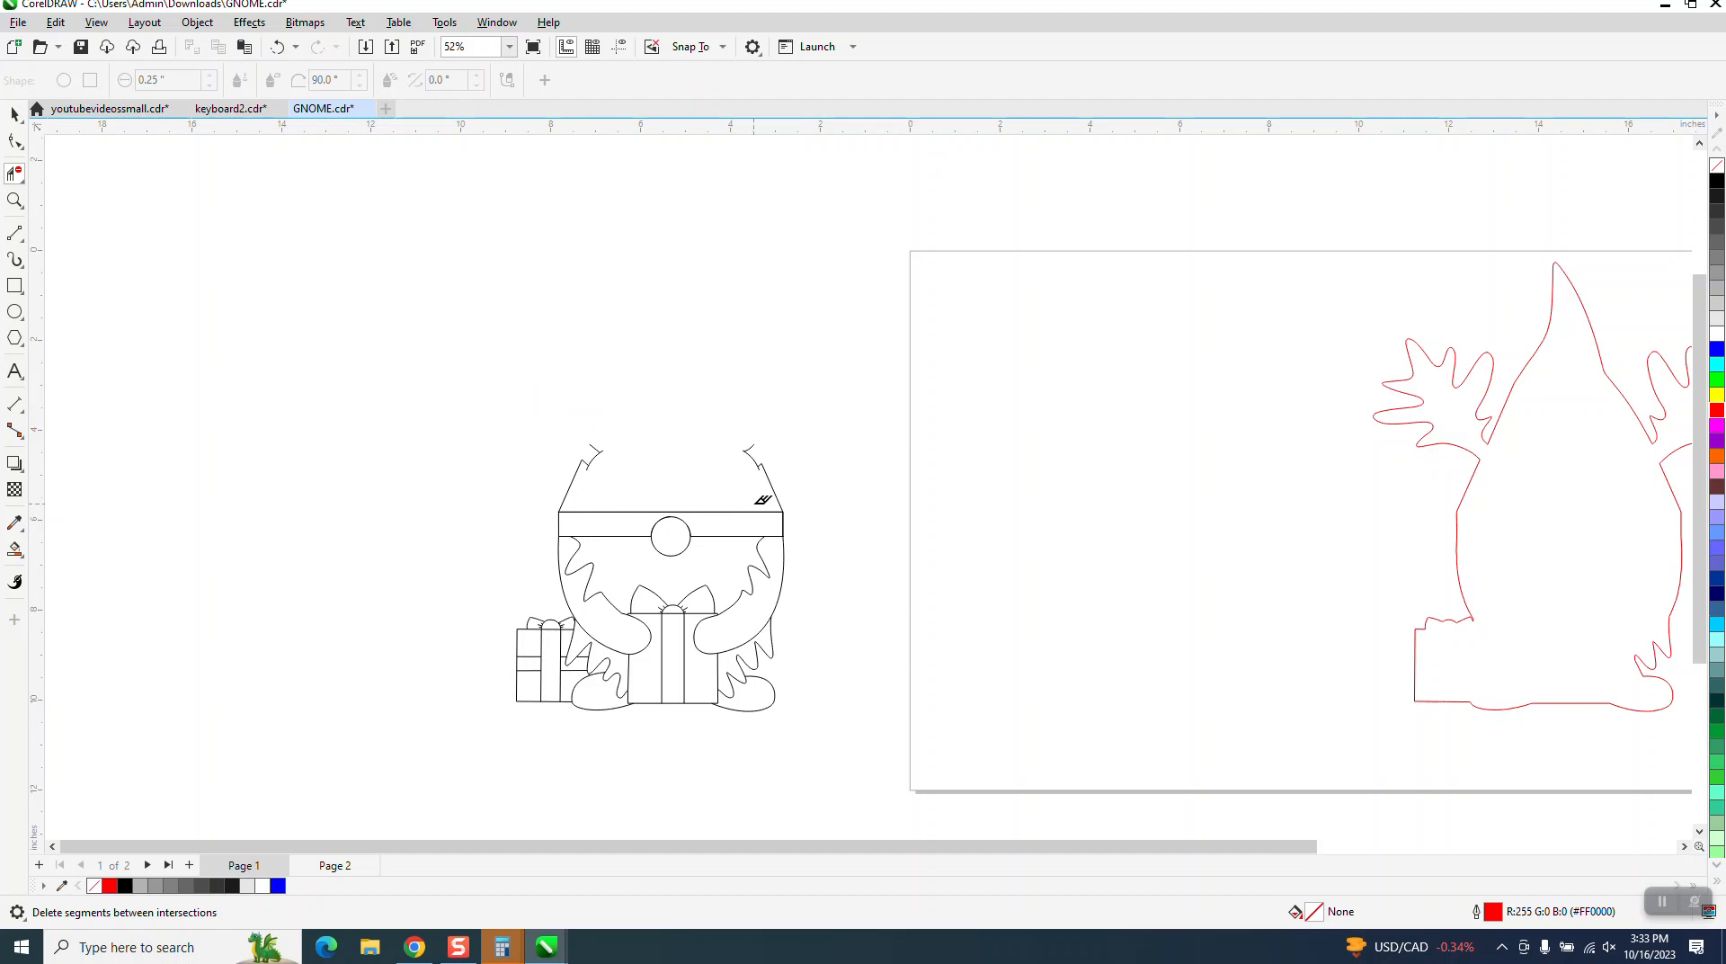
# Set the outline width of the remaining black gnome group to Hairline
pyautogui.click(14, 114)
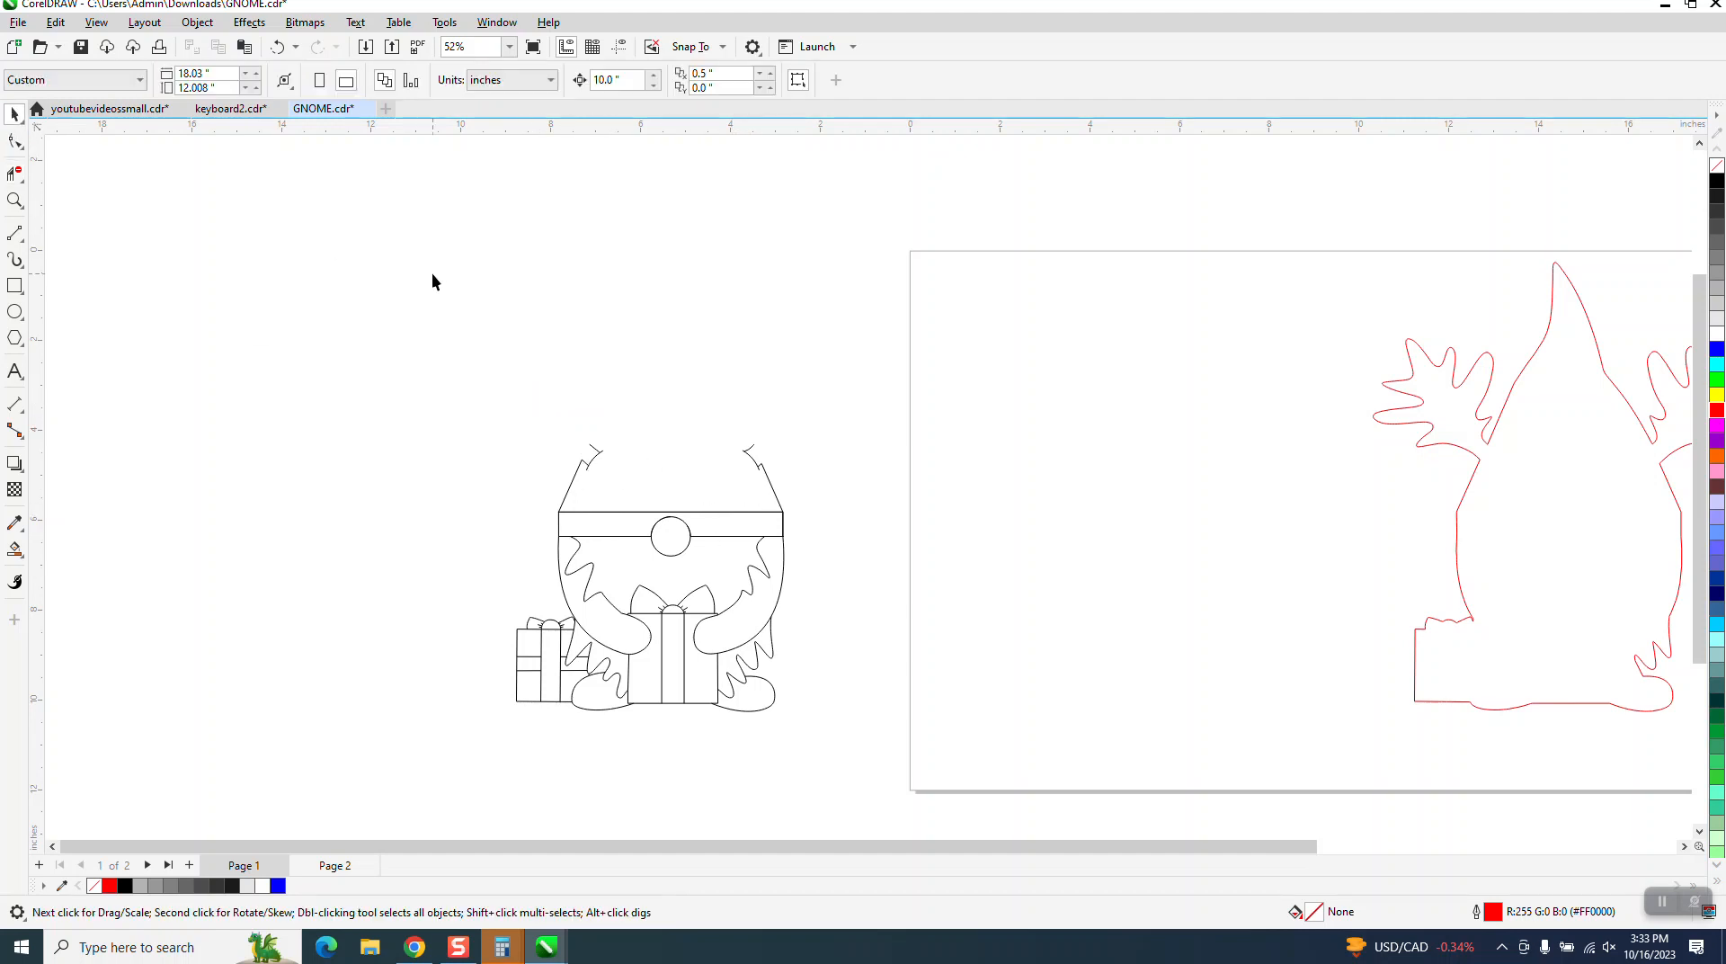
pyautogui.scroll(-1, 439, 283)
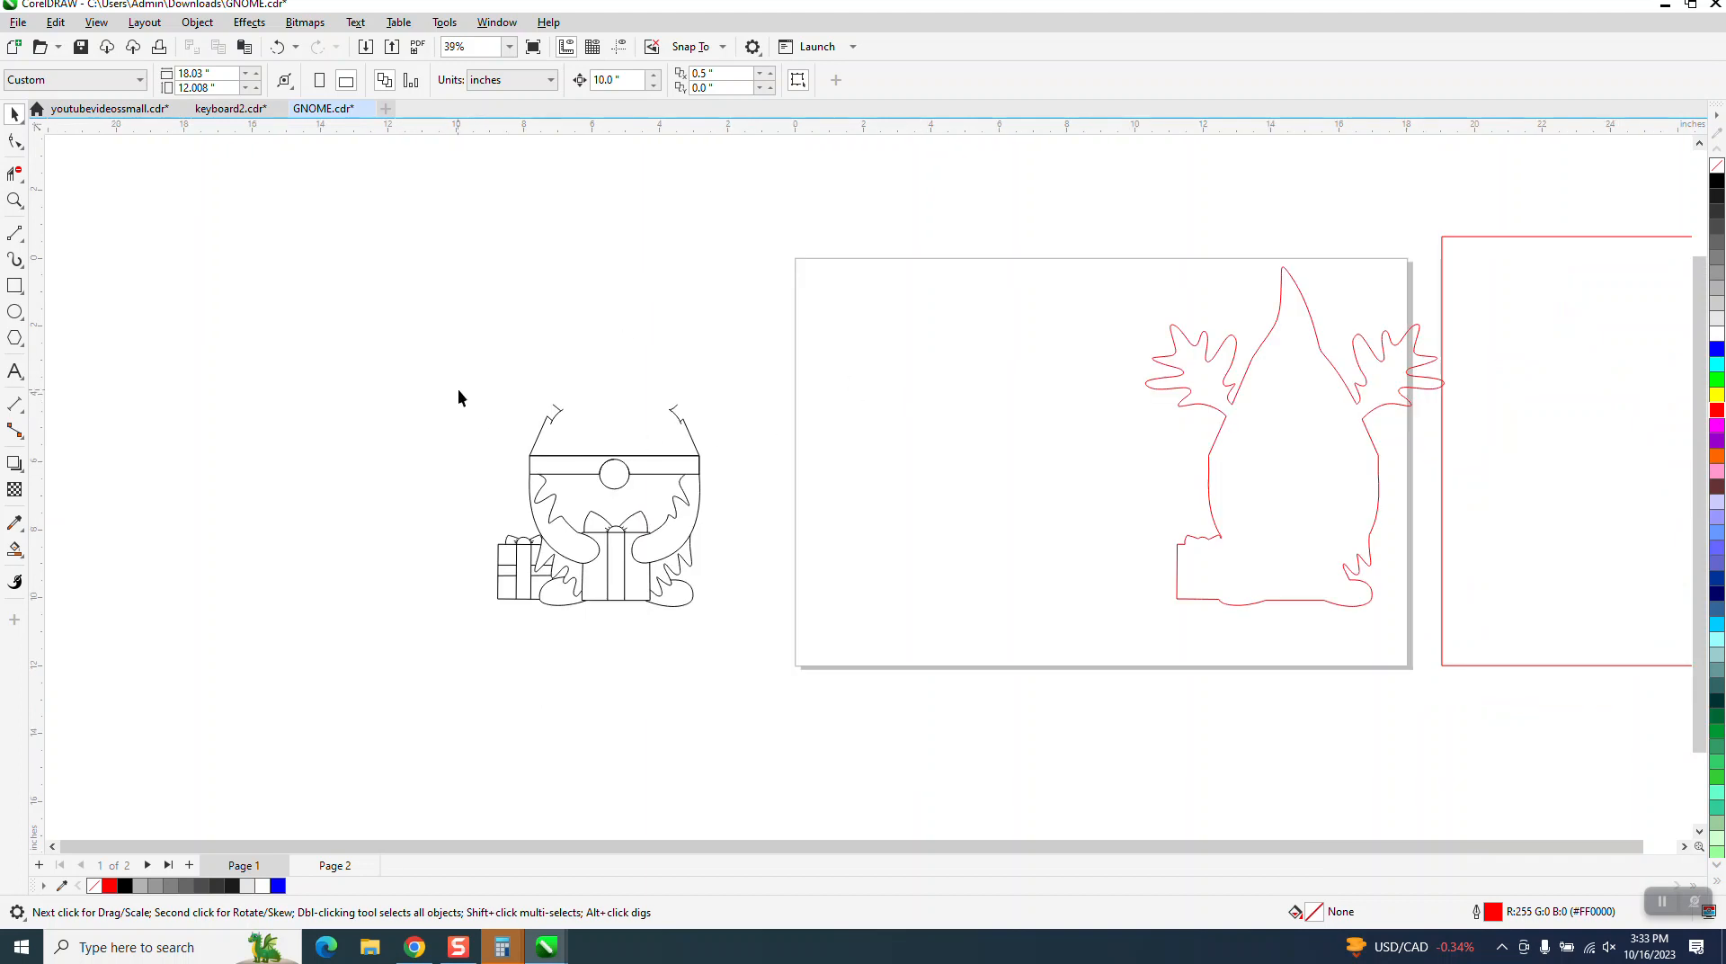
pyautogui.click(15, 200)
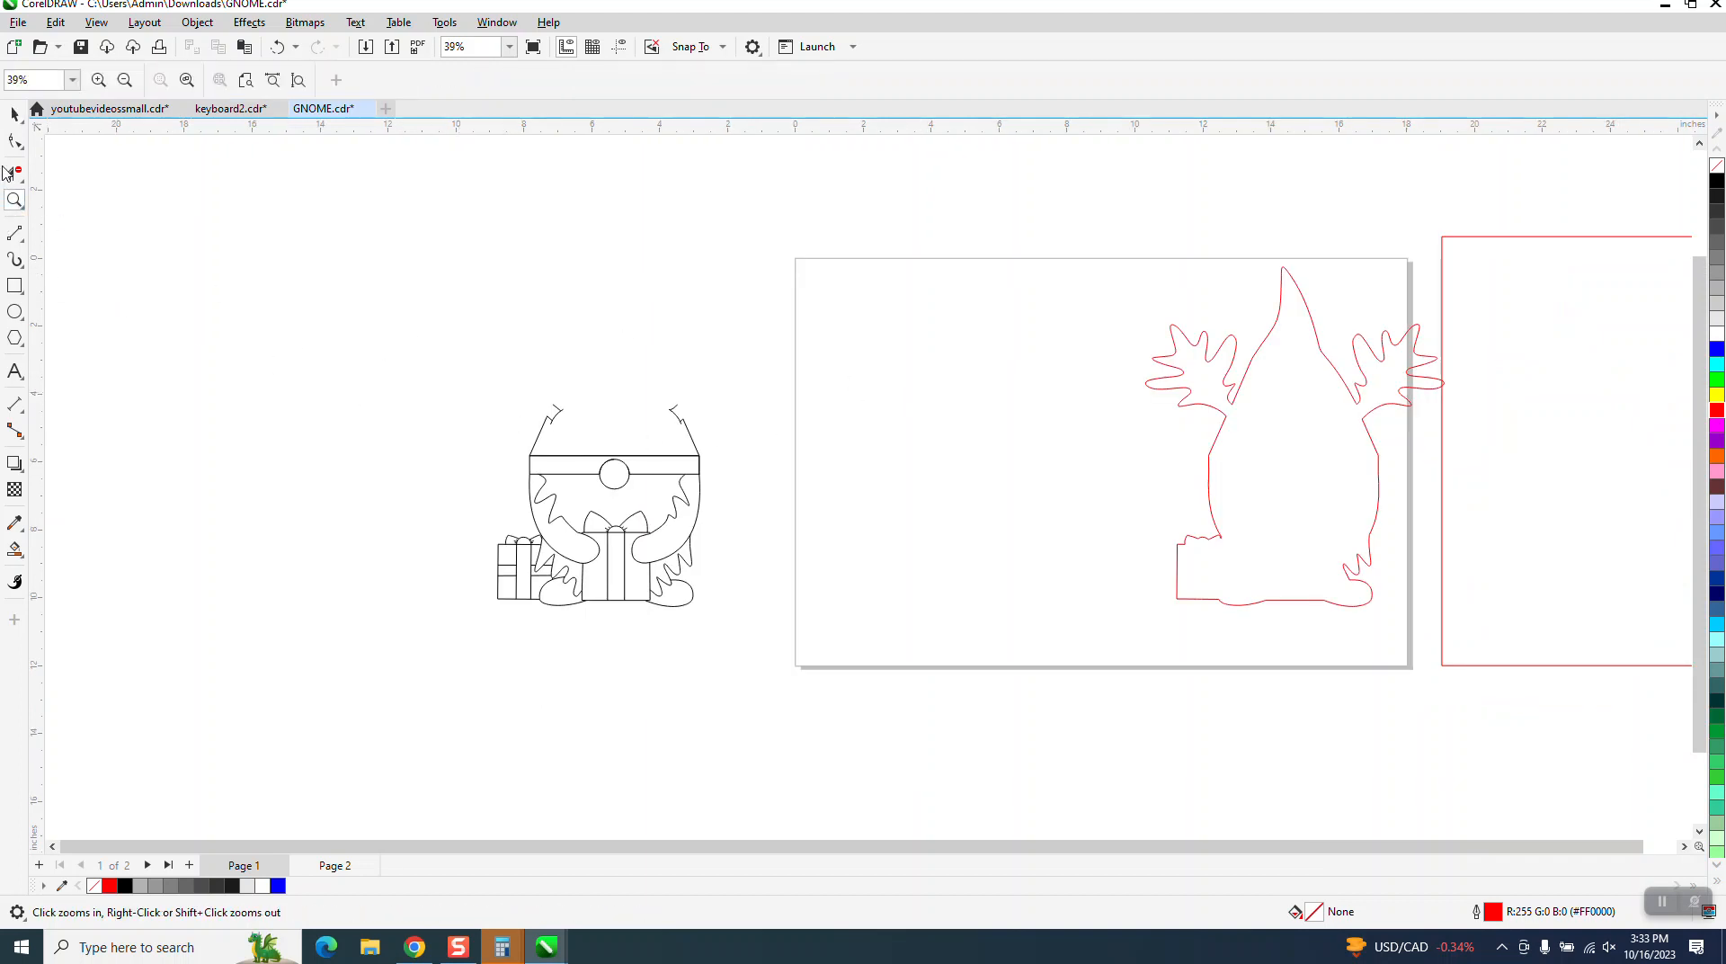
pyautogui.click(14, 114)
pyautogui.moveTo(412, 343)
pyautogui.mouseDown()
pyautogui.moveTo(594, 505)
pyautogui.moveTo(864, 627)
pyautogui.mouseUp()
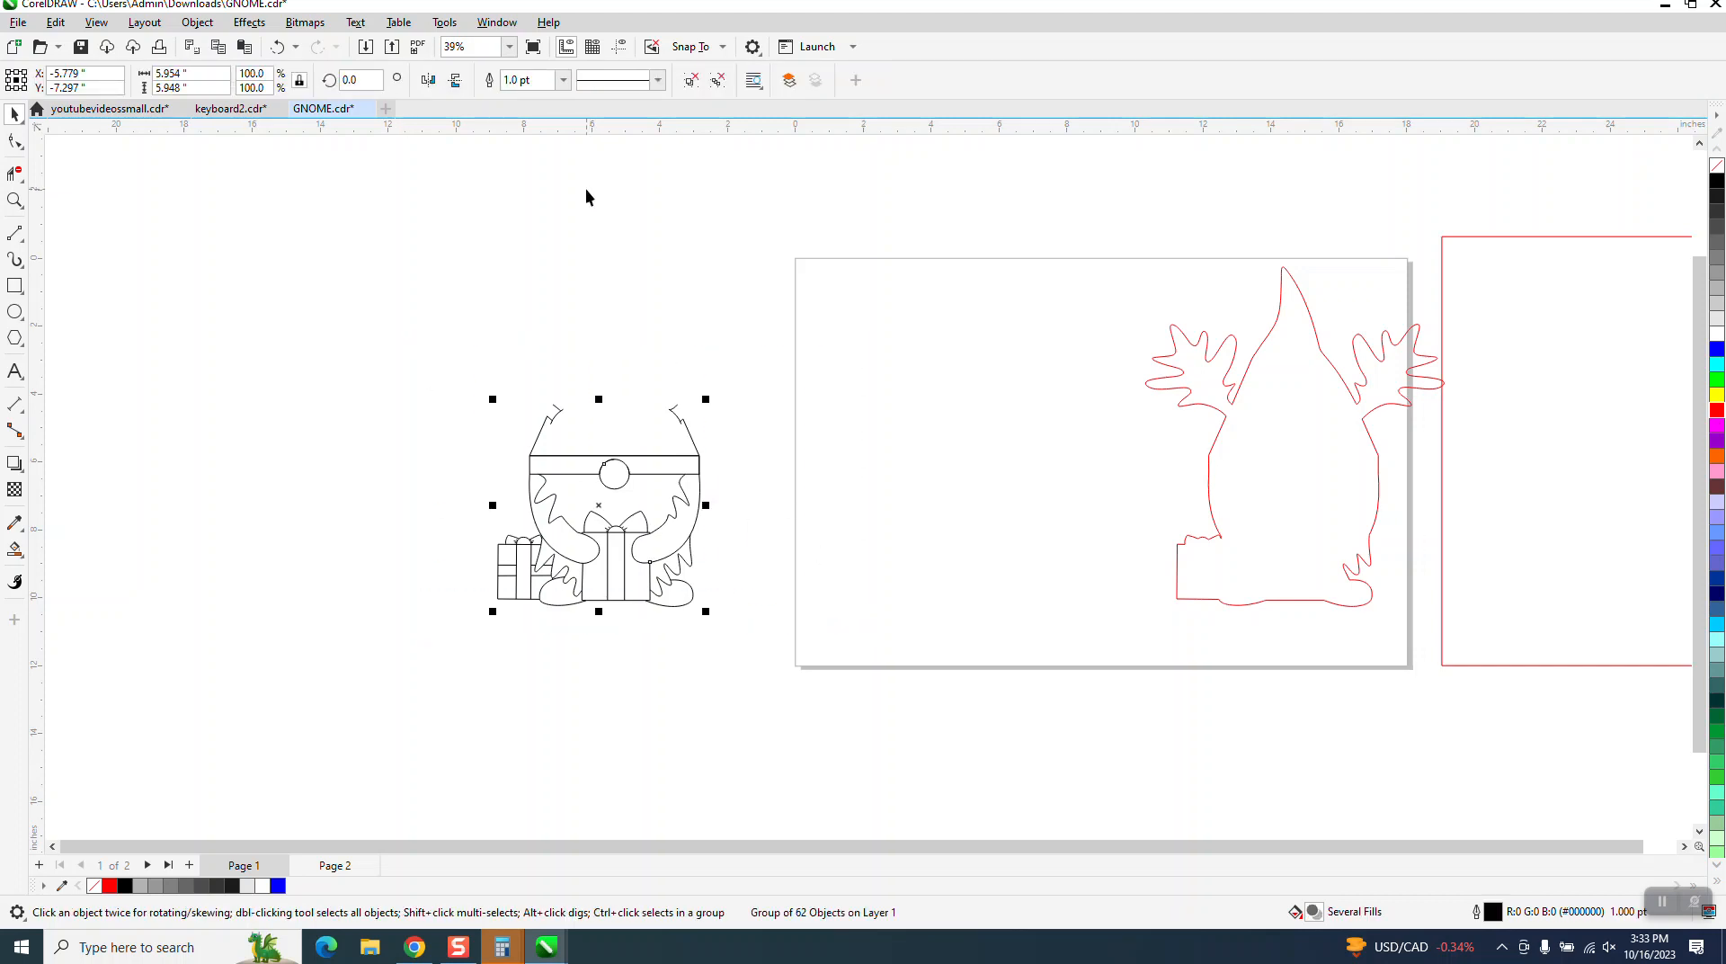
pyautogui.click(563, 80)
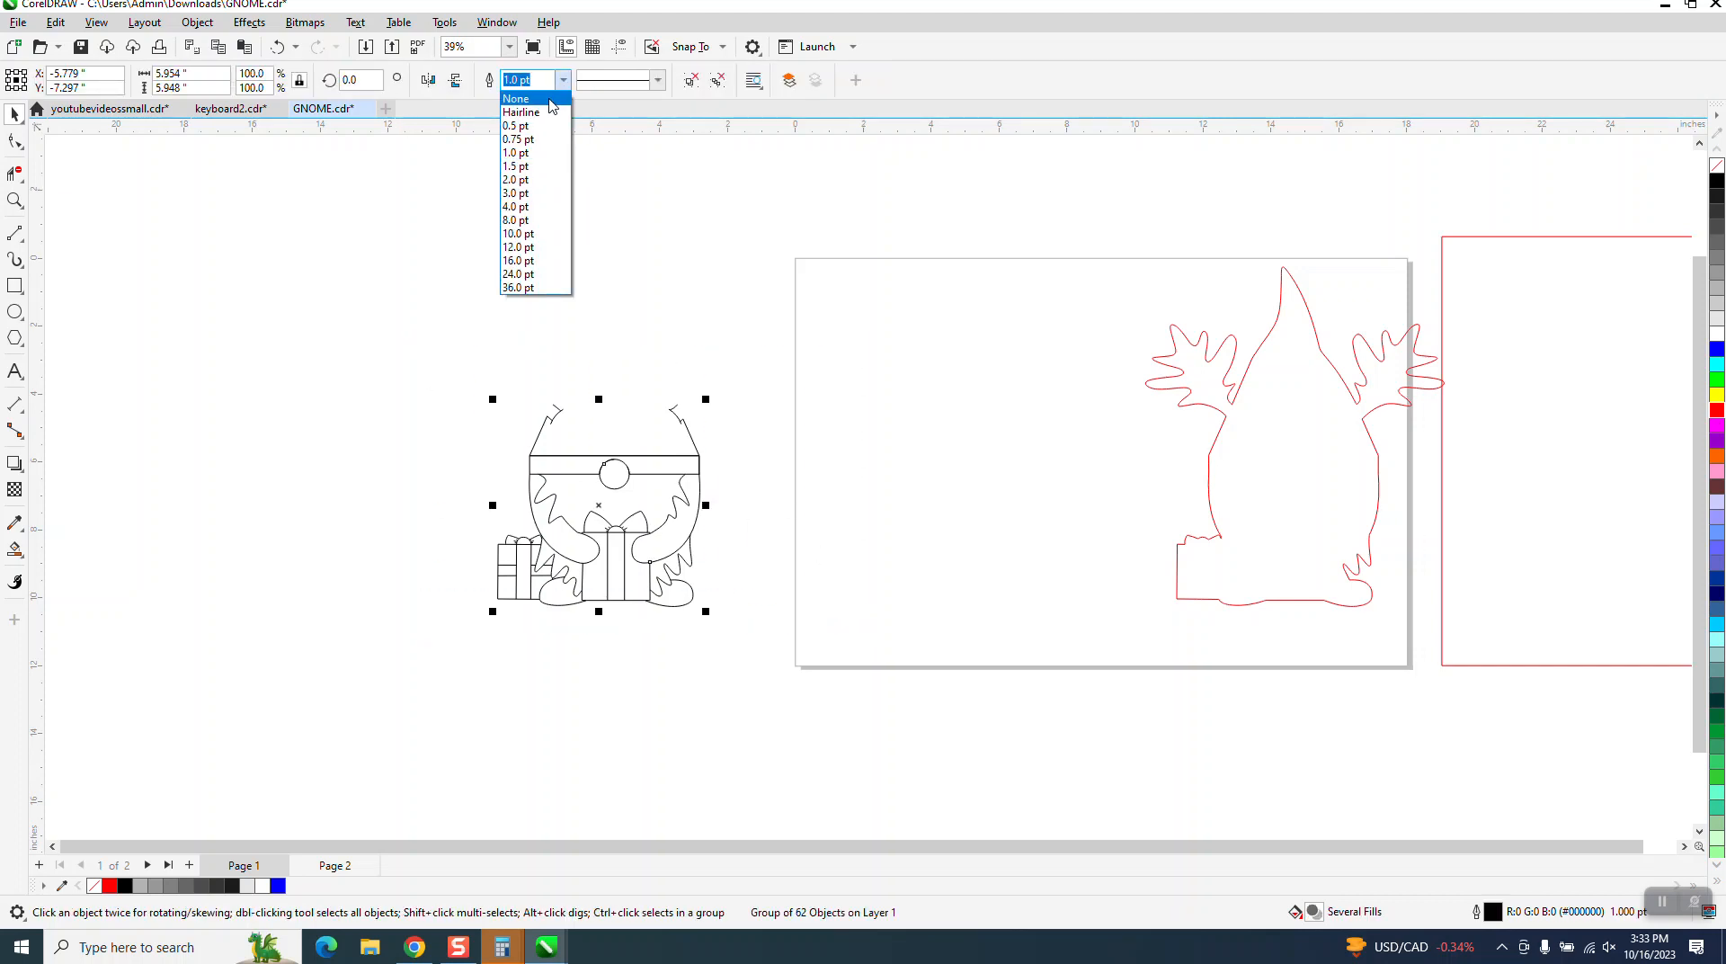
pyautogui.click(550, 112)
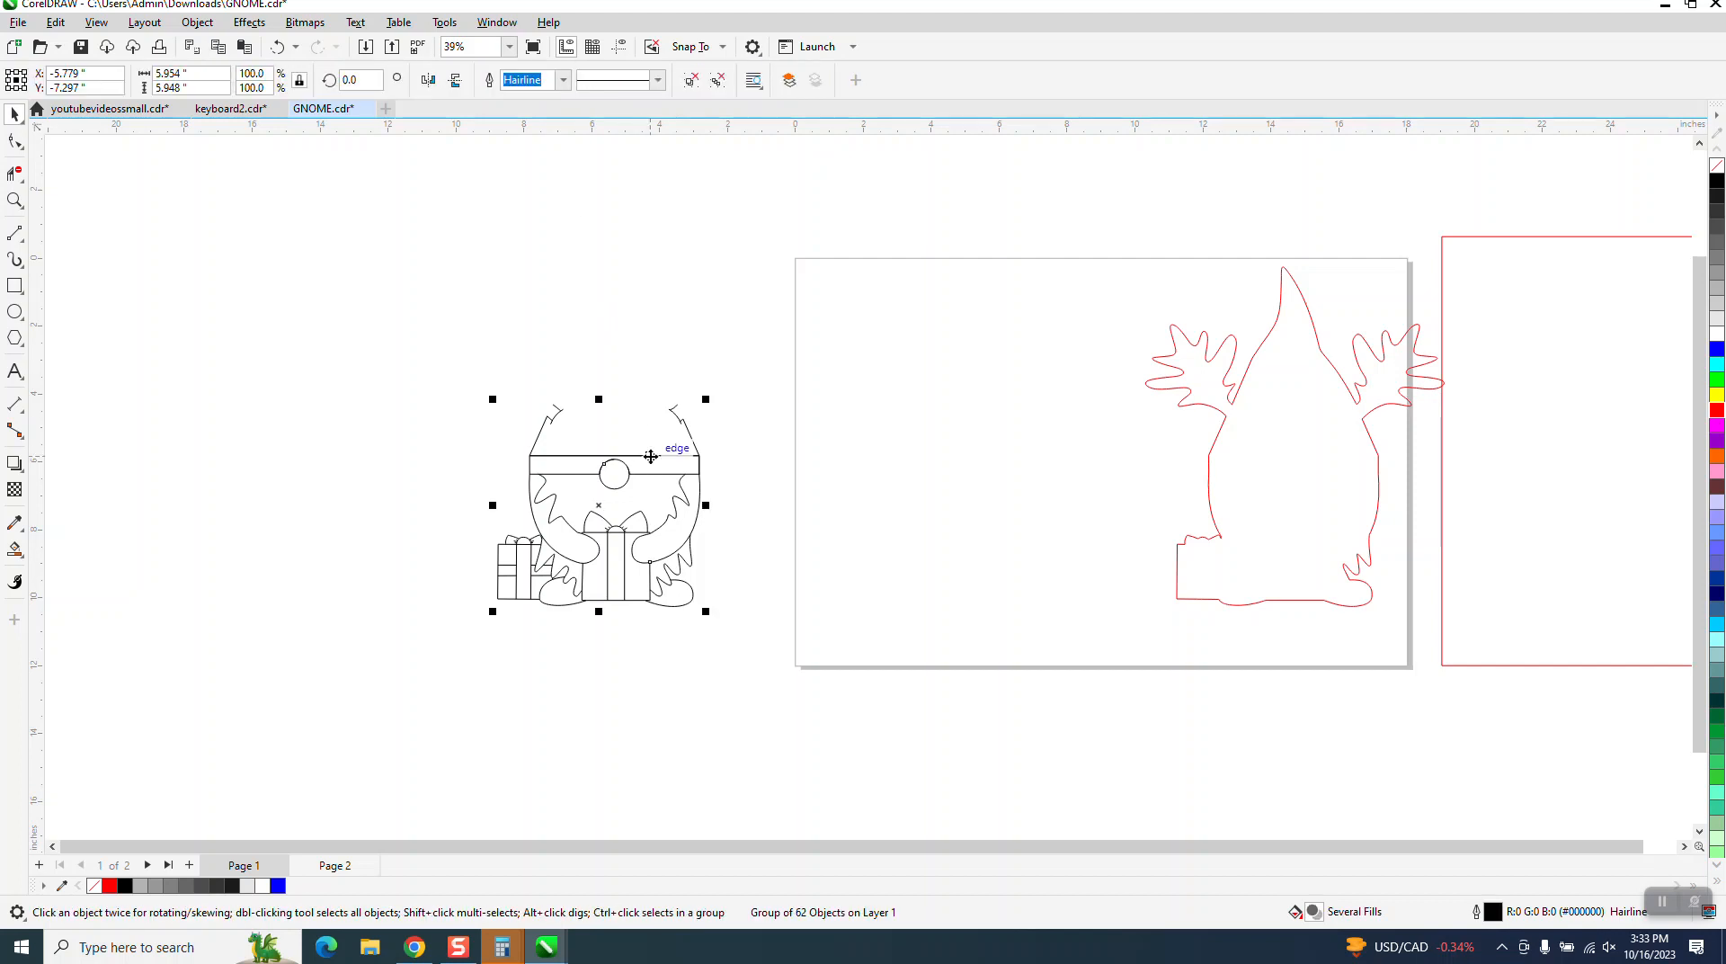
# Ungroup the black gnome artwork and deselect it
pyautogui.click(197, 21)
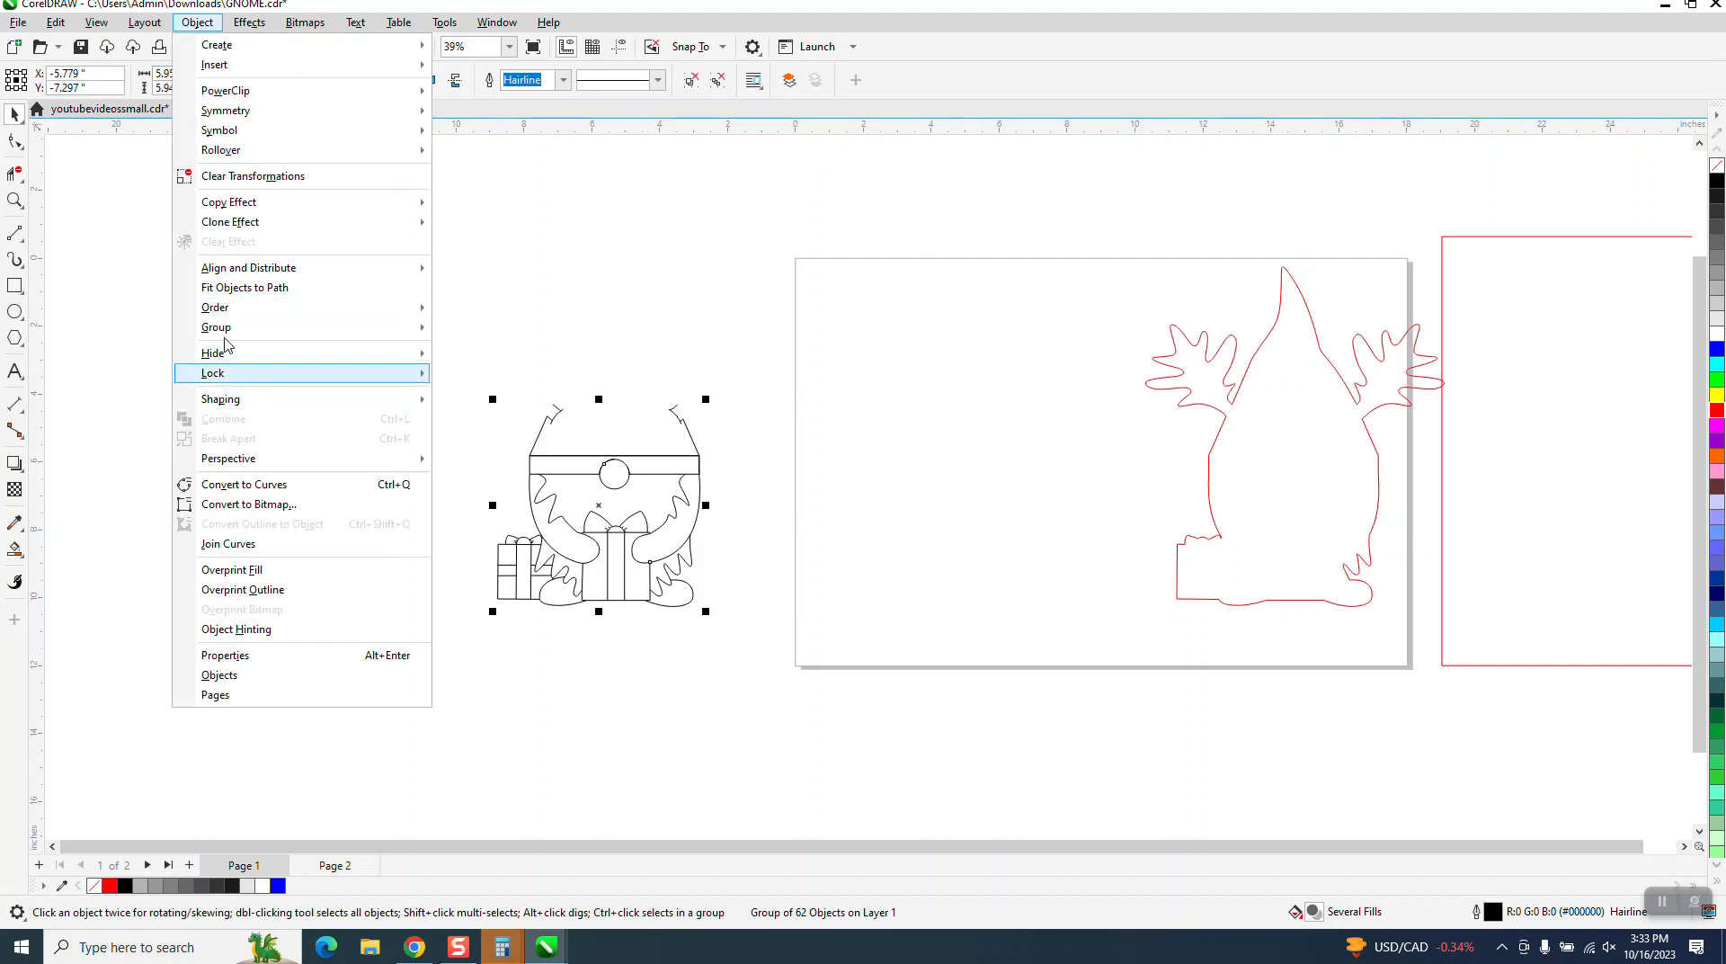
pyautogui.moveTo(350, 337)
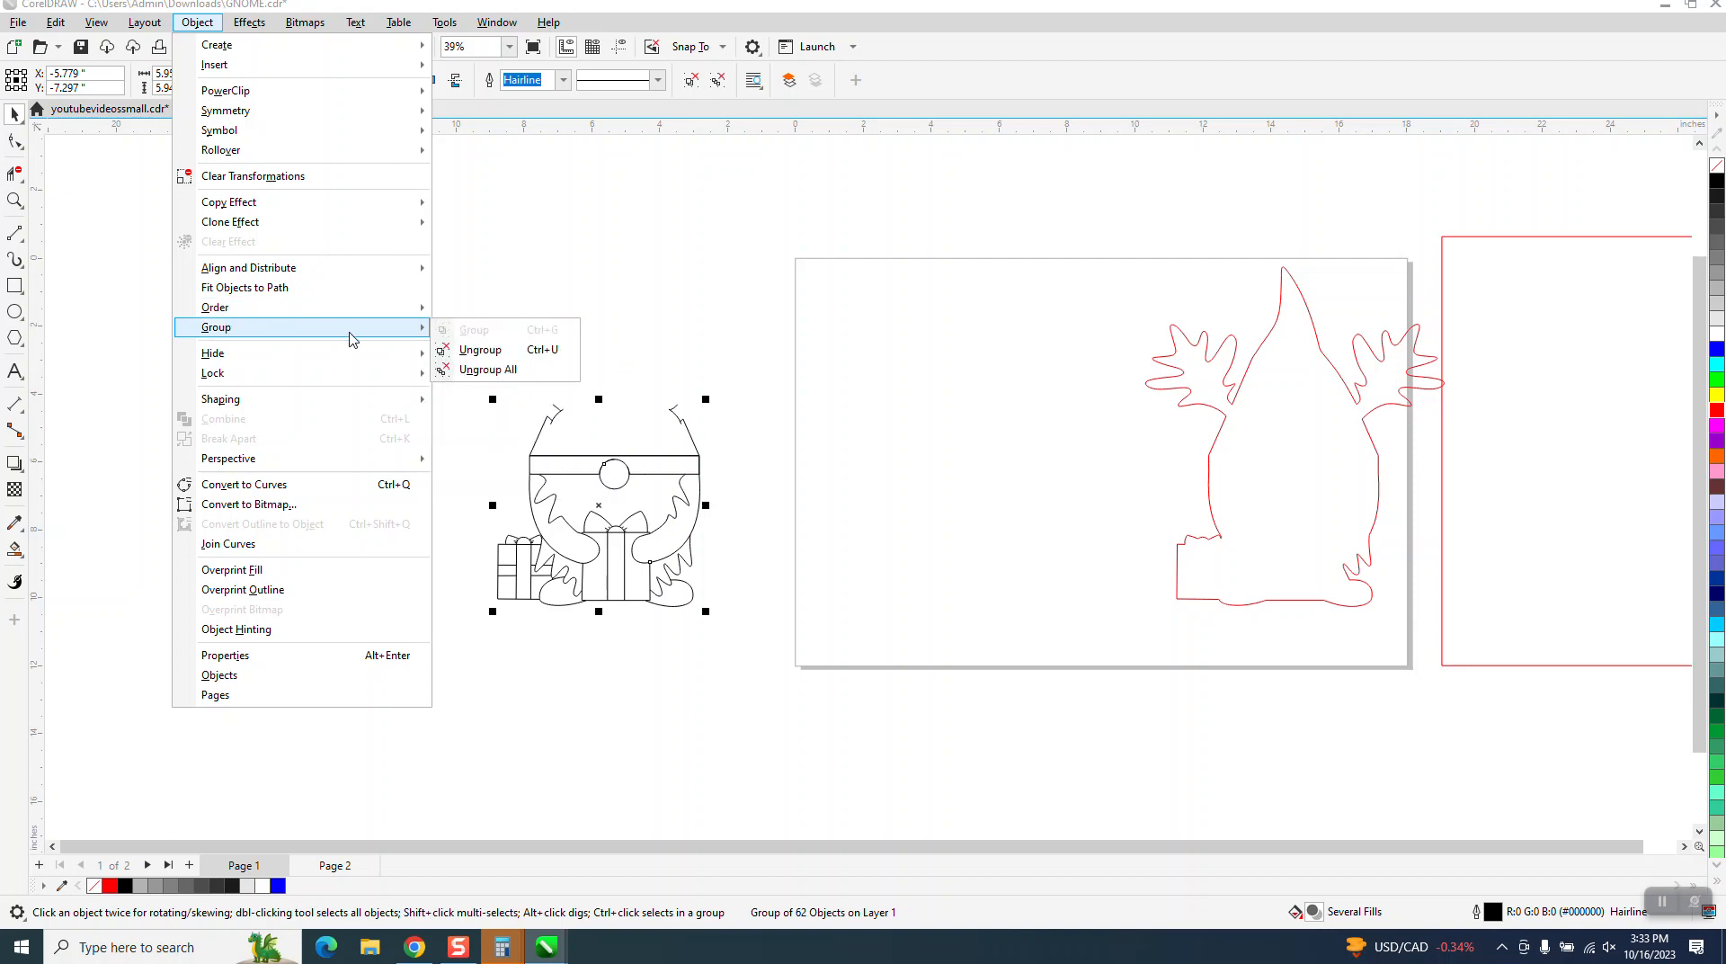
pyautogui.click(478, 350)
pyautogui.click(467, 316)
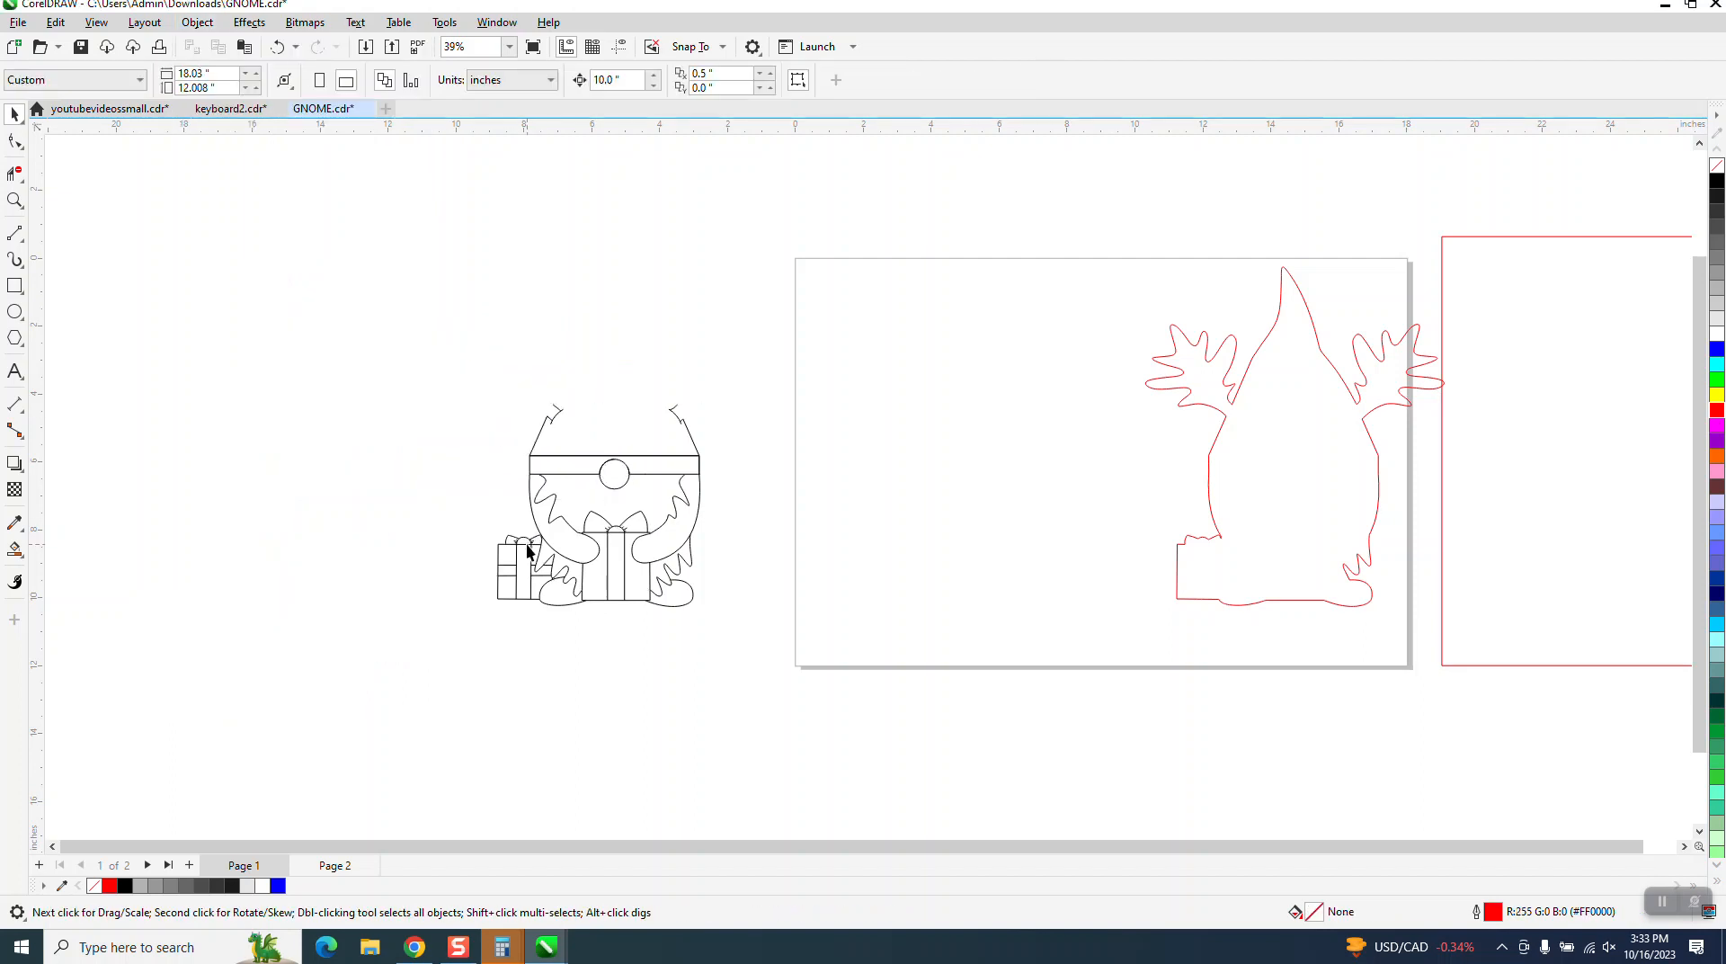
# Select individual curves of the ungrouped gnome, such as the gift, hat band, beard, bow and arm, to examine how the artwork is divided
pyautogui.click(527, 544)
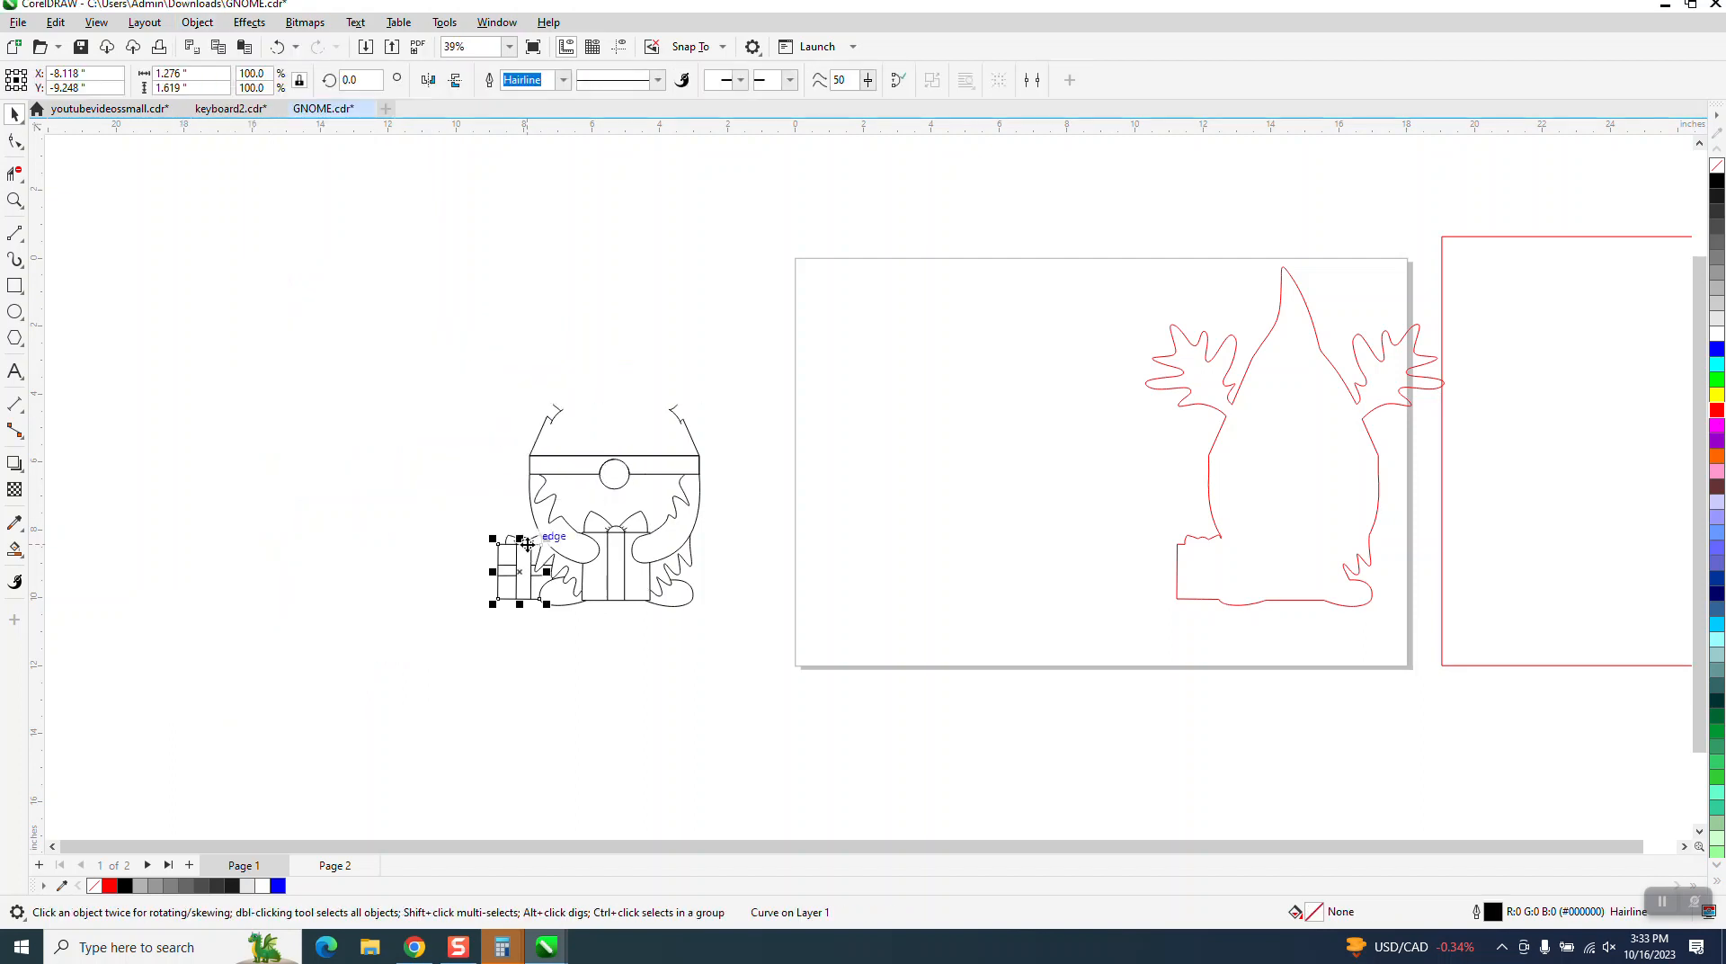
pyautogui.click(689, 508)
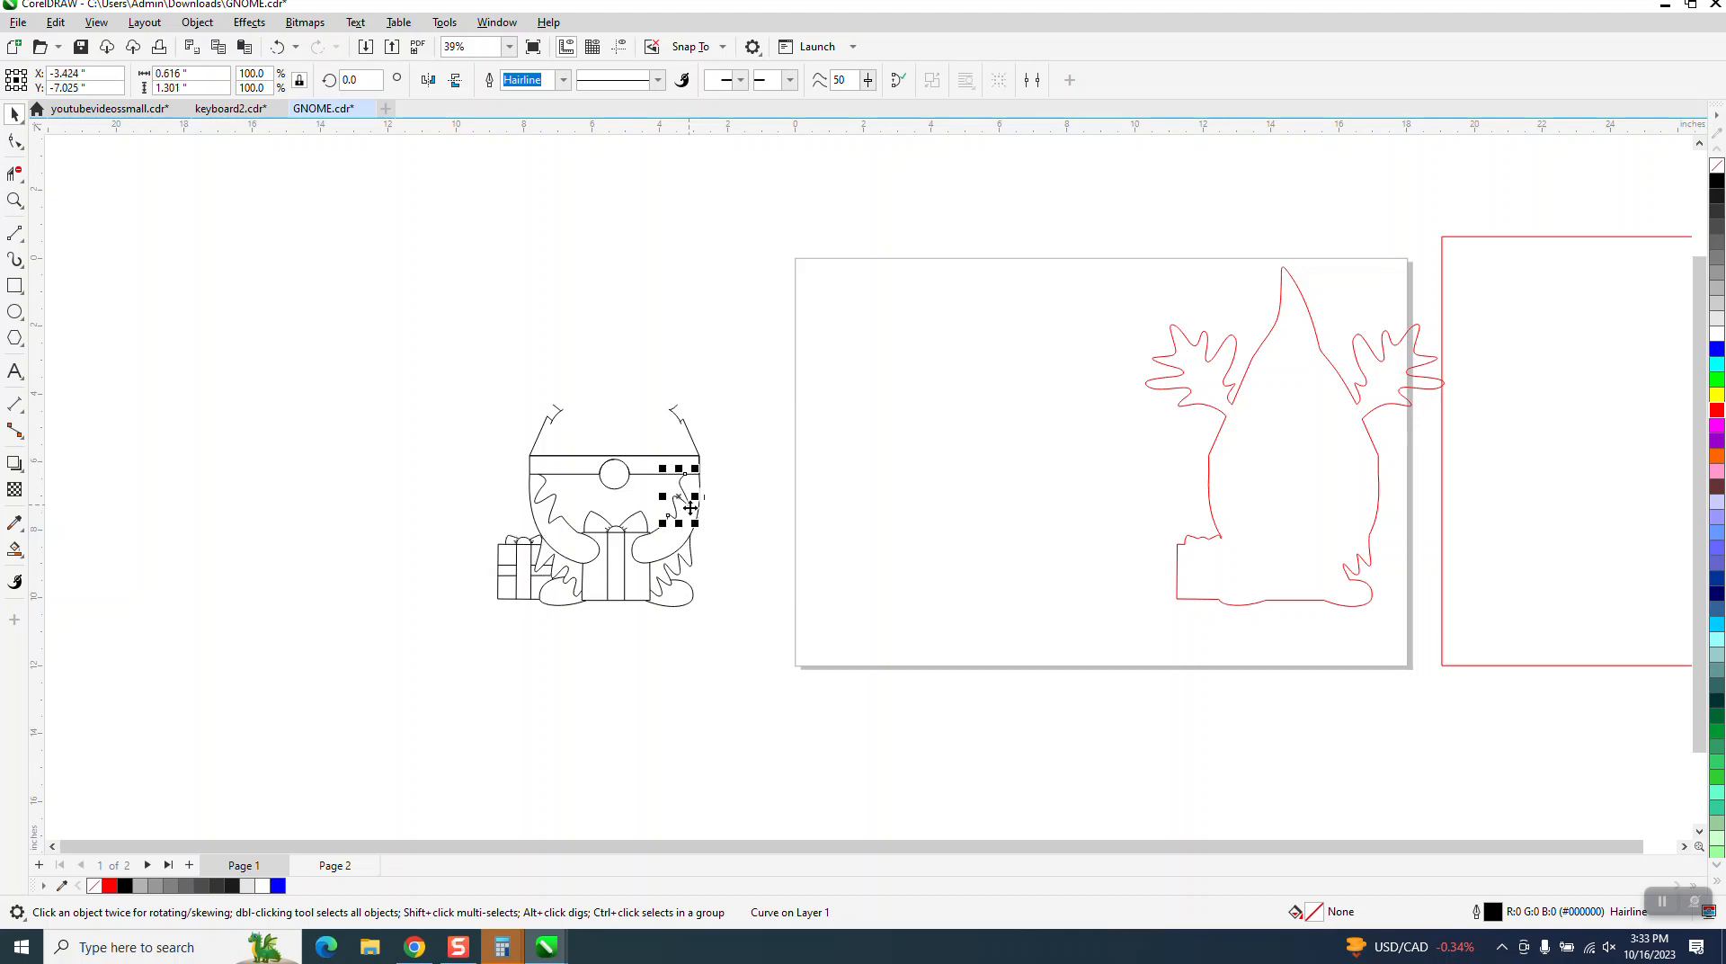
pyautogui.click(645, 475)
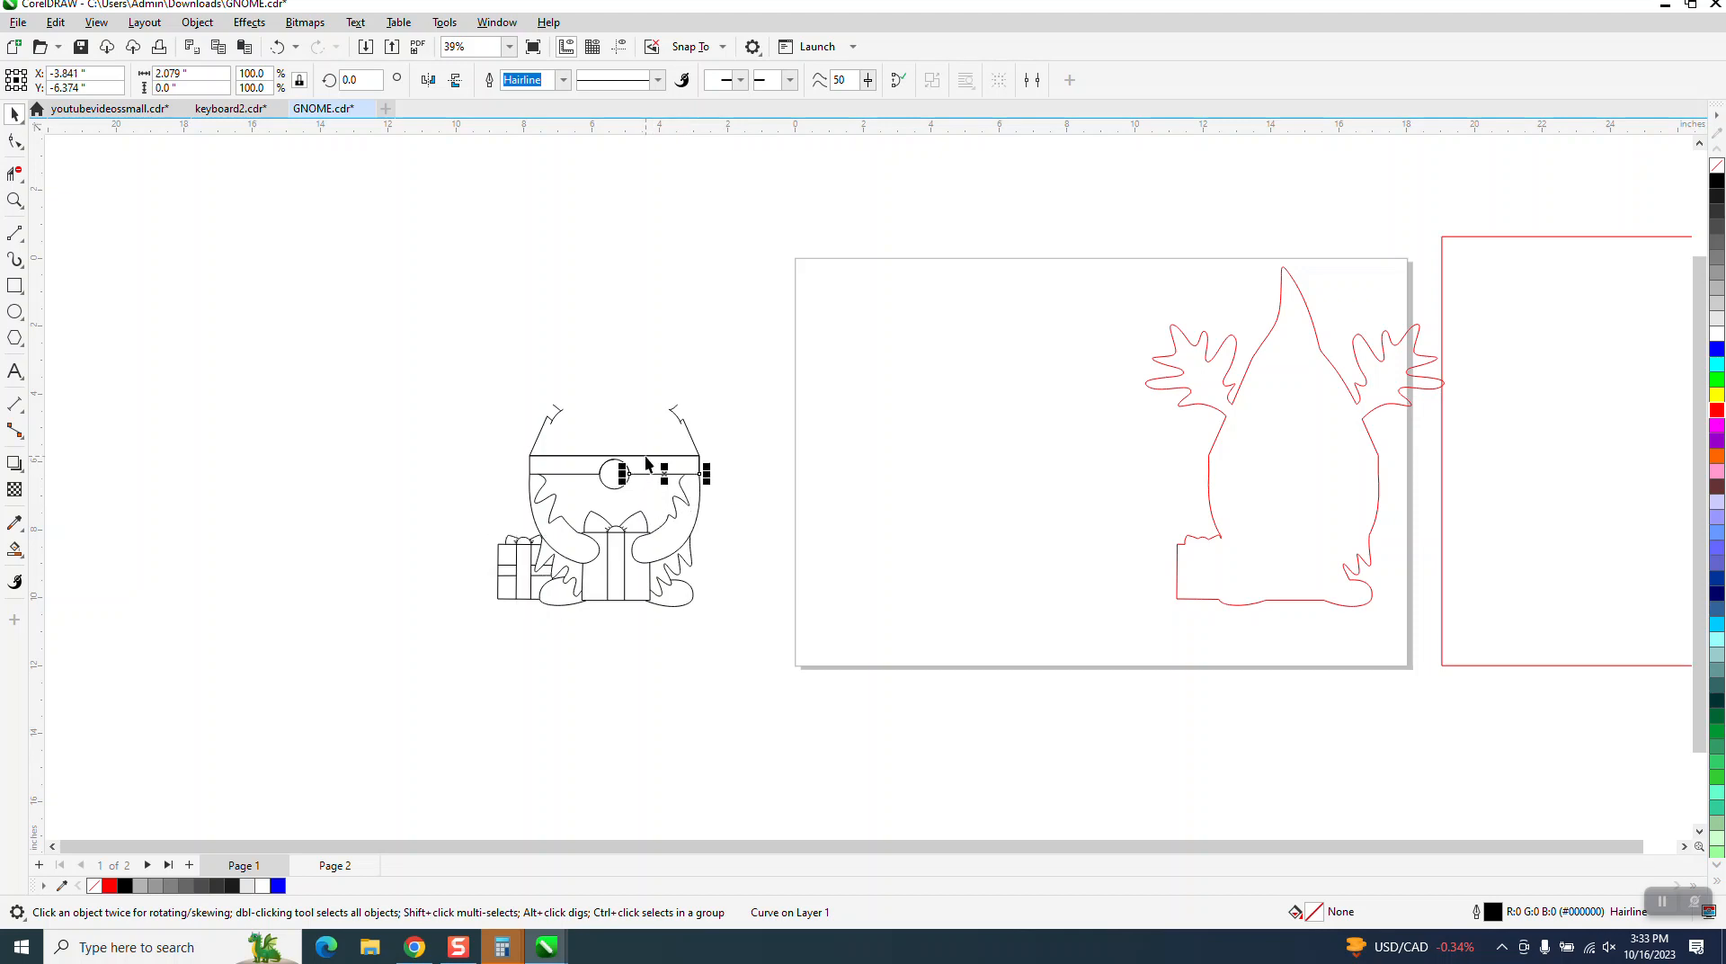
pyautogui.click(686, 508)
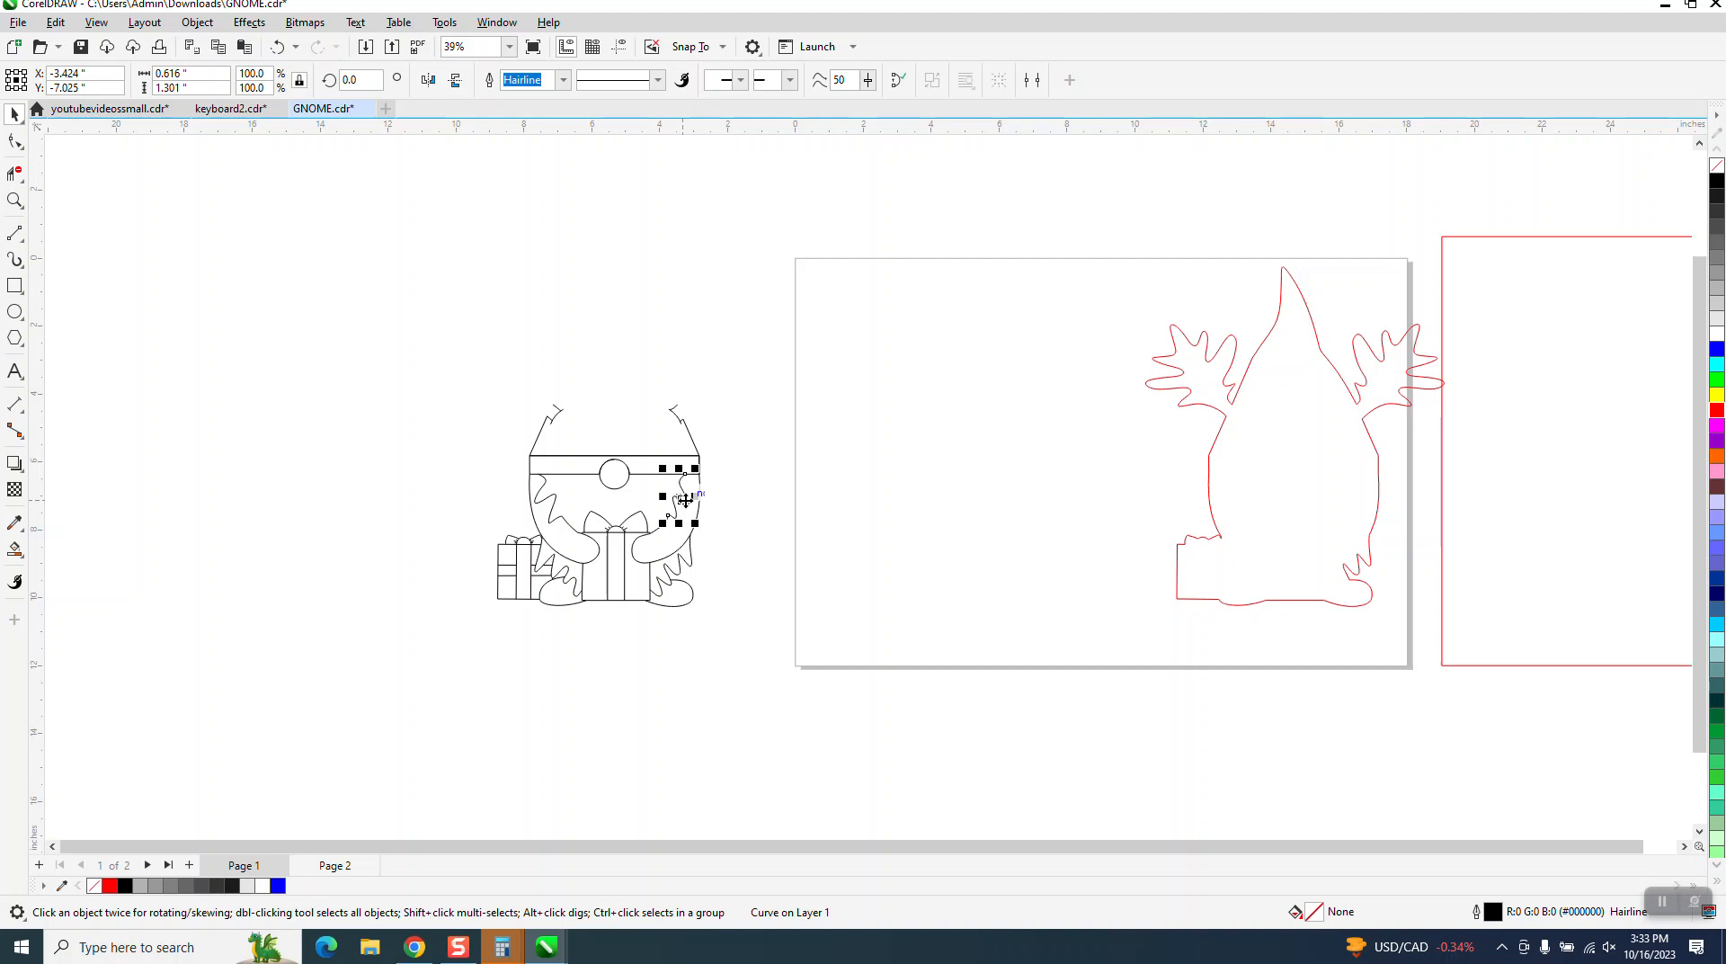
pyautogui.click(637, 526)
pyautogui.scroll(-1, 636, 526)
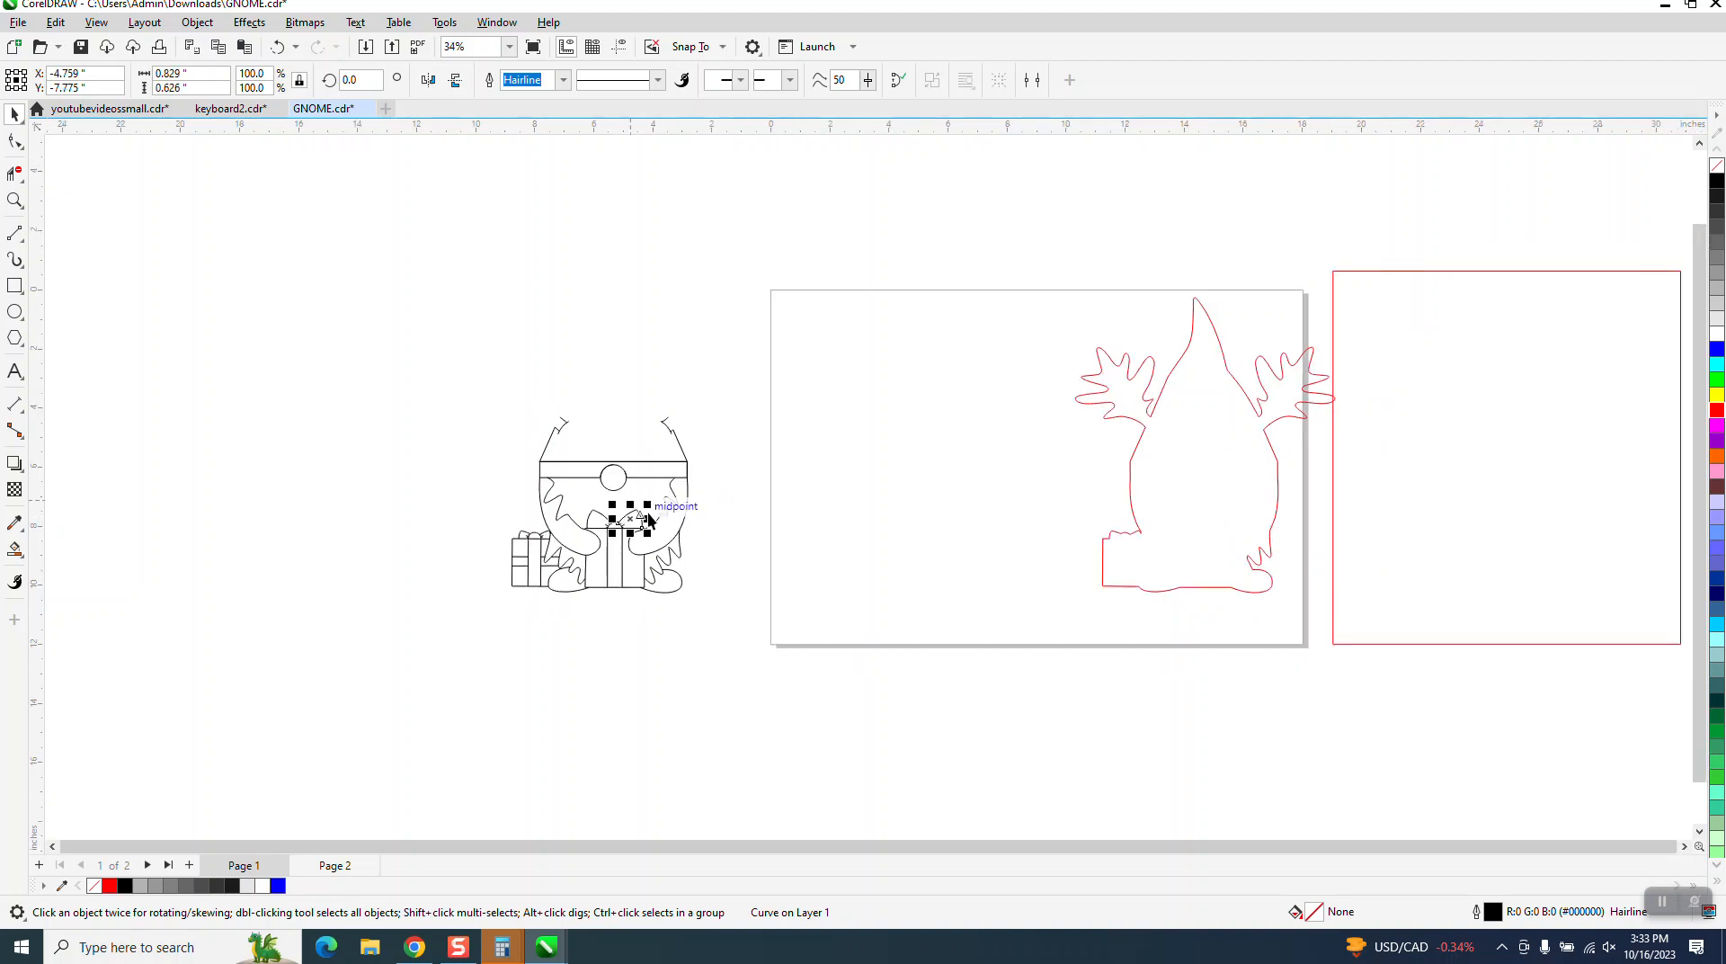
pyautogui.click(15, 200)
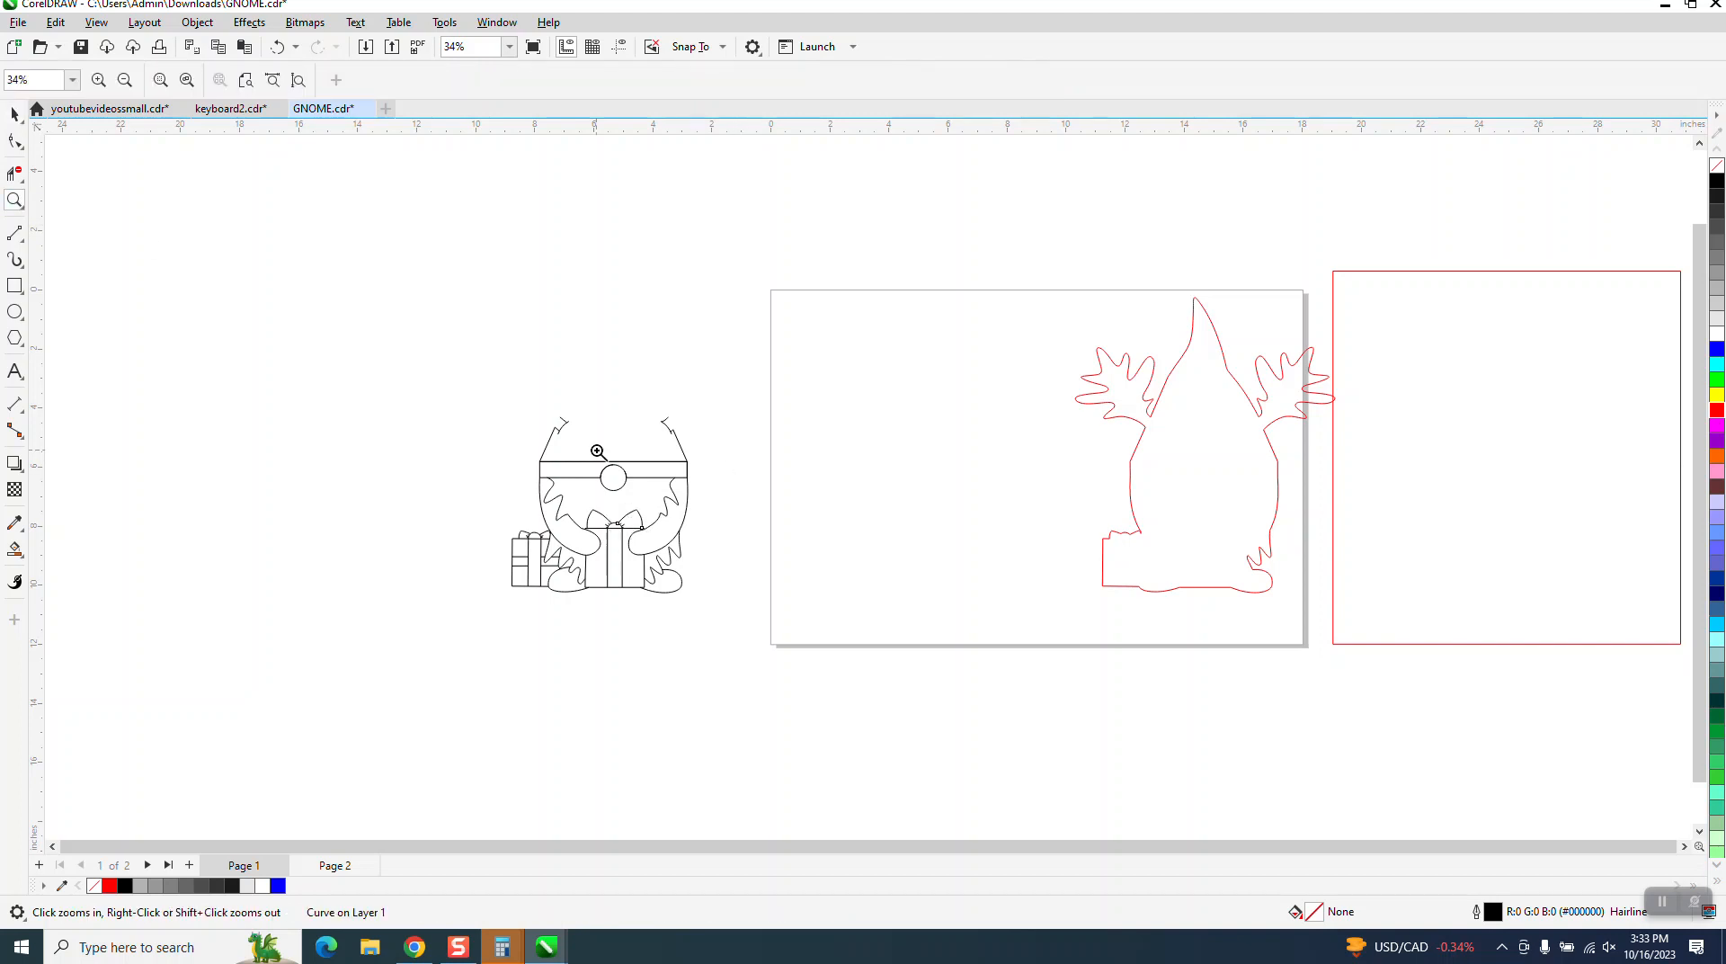
pyautogui.moveTo(598, 452); pyautogui.dragTo(886, 604)
pyautogui.click(15, 120)
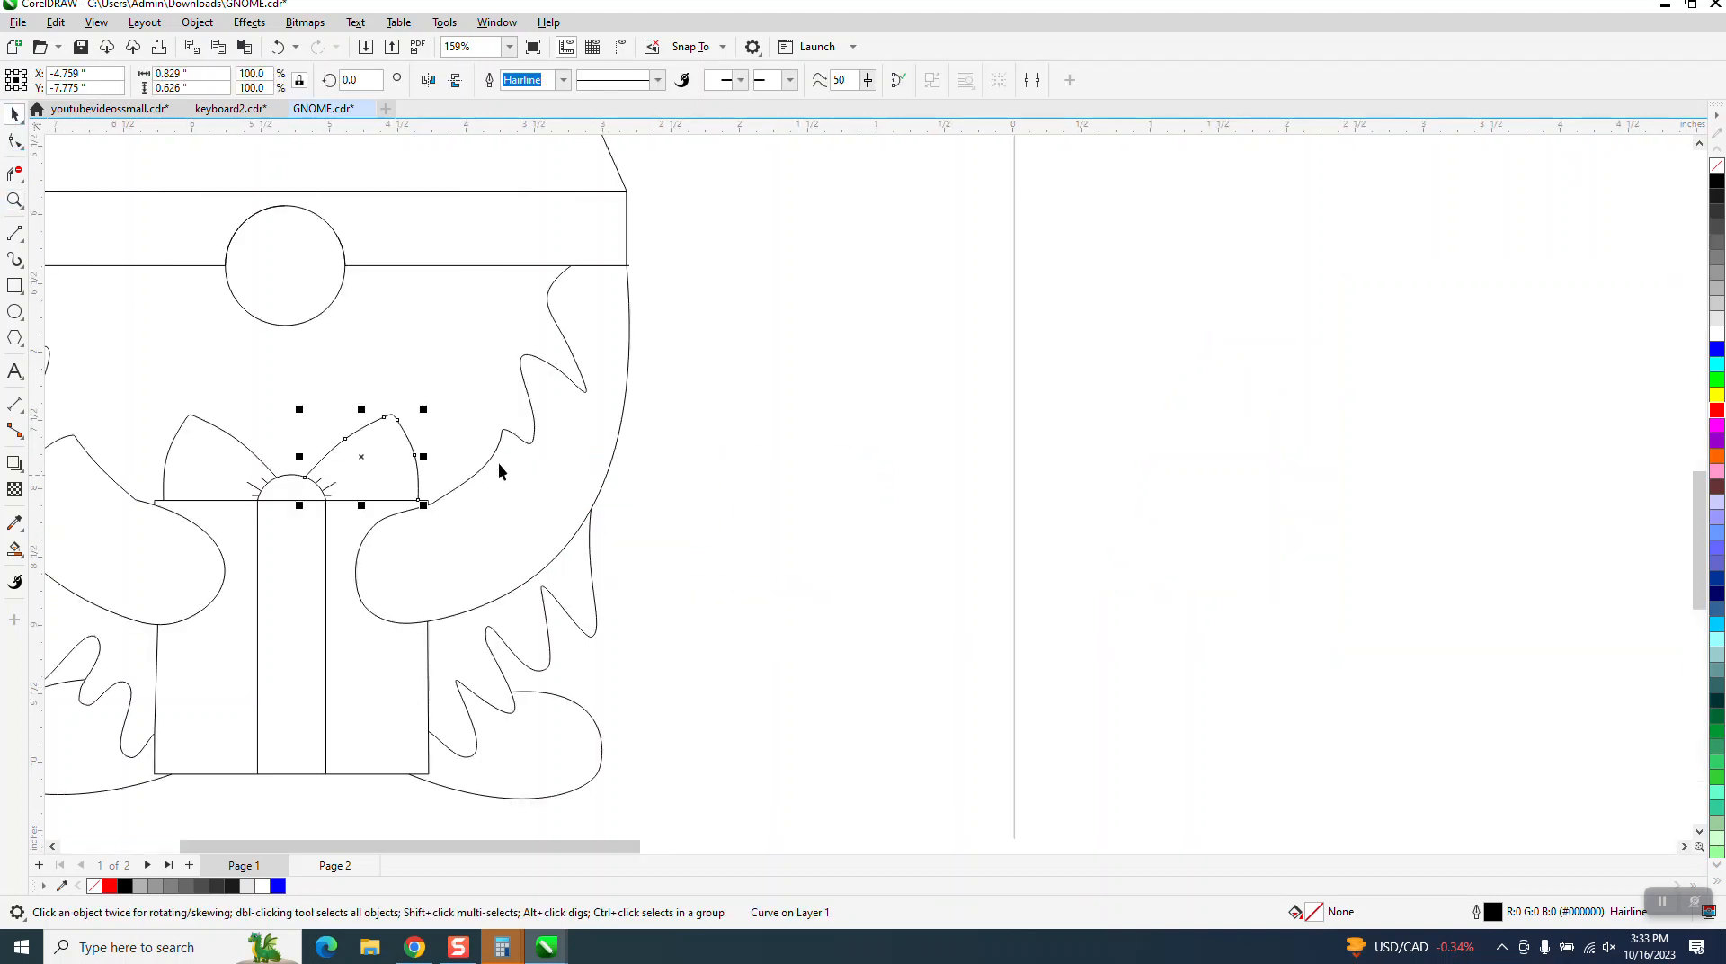
pyautogui.click(527, 441)
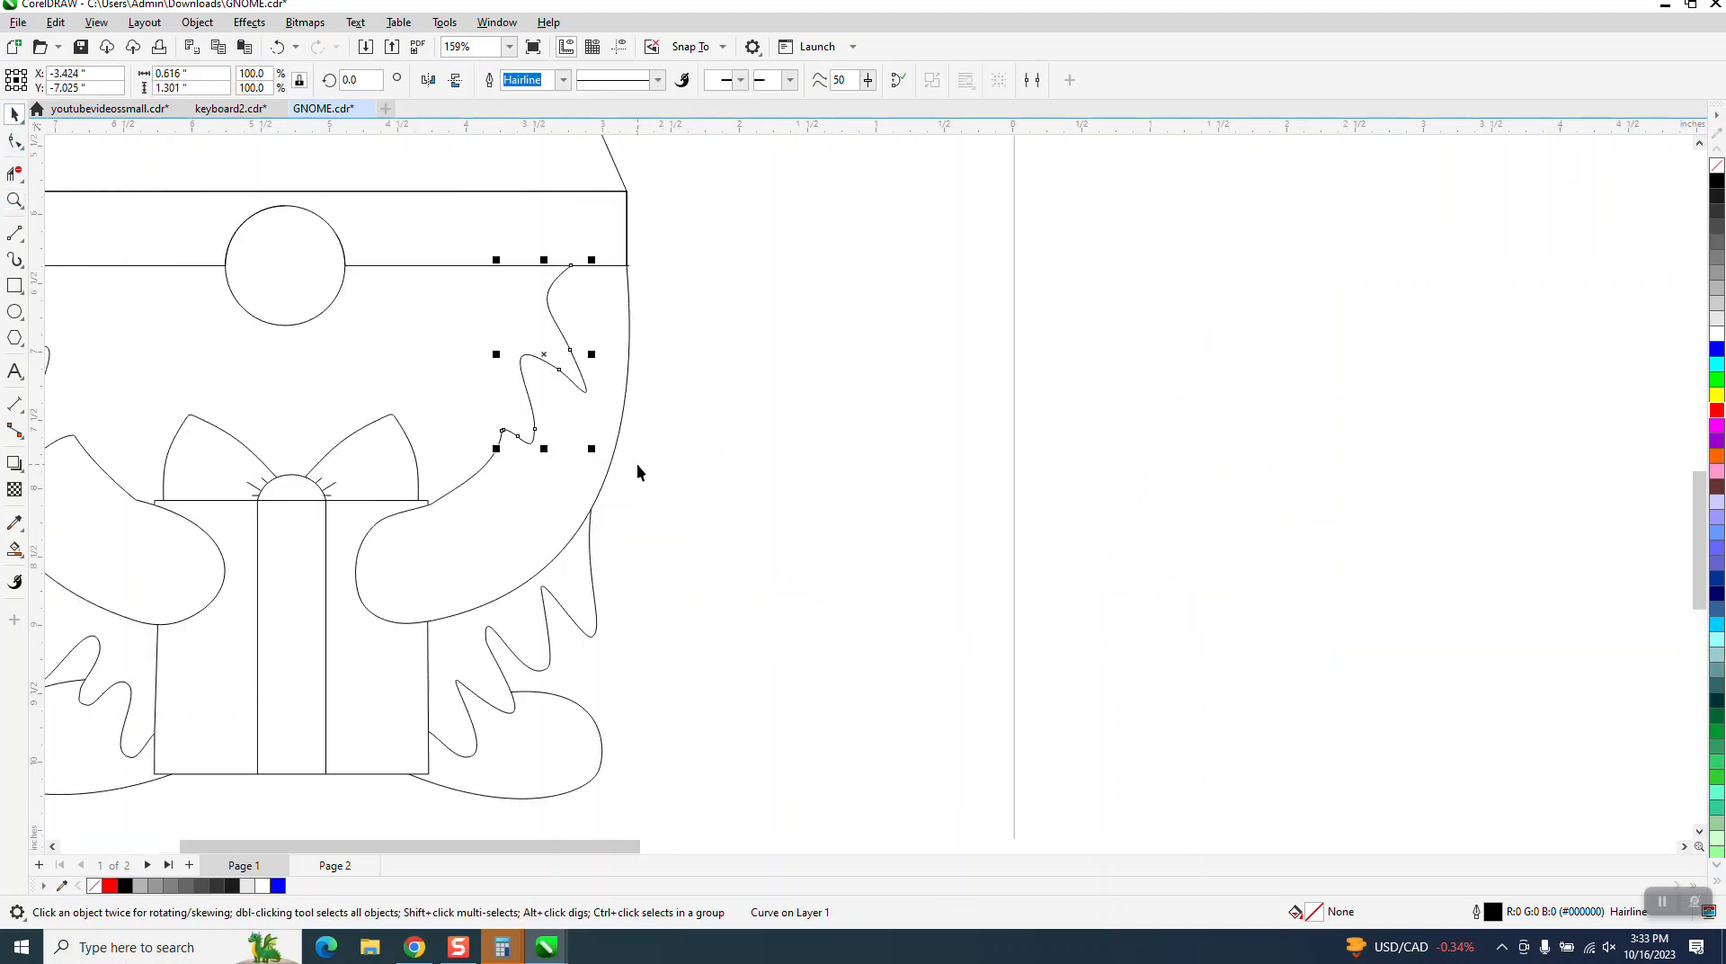
pyautogui.click(478, 473)
pyautogui.scroll(-1, 482, 482)
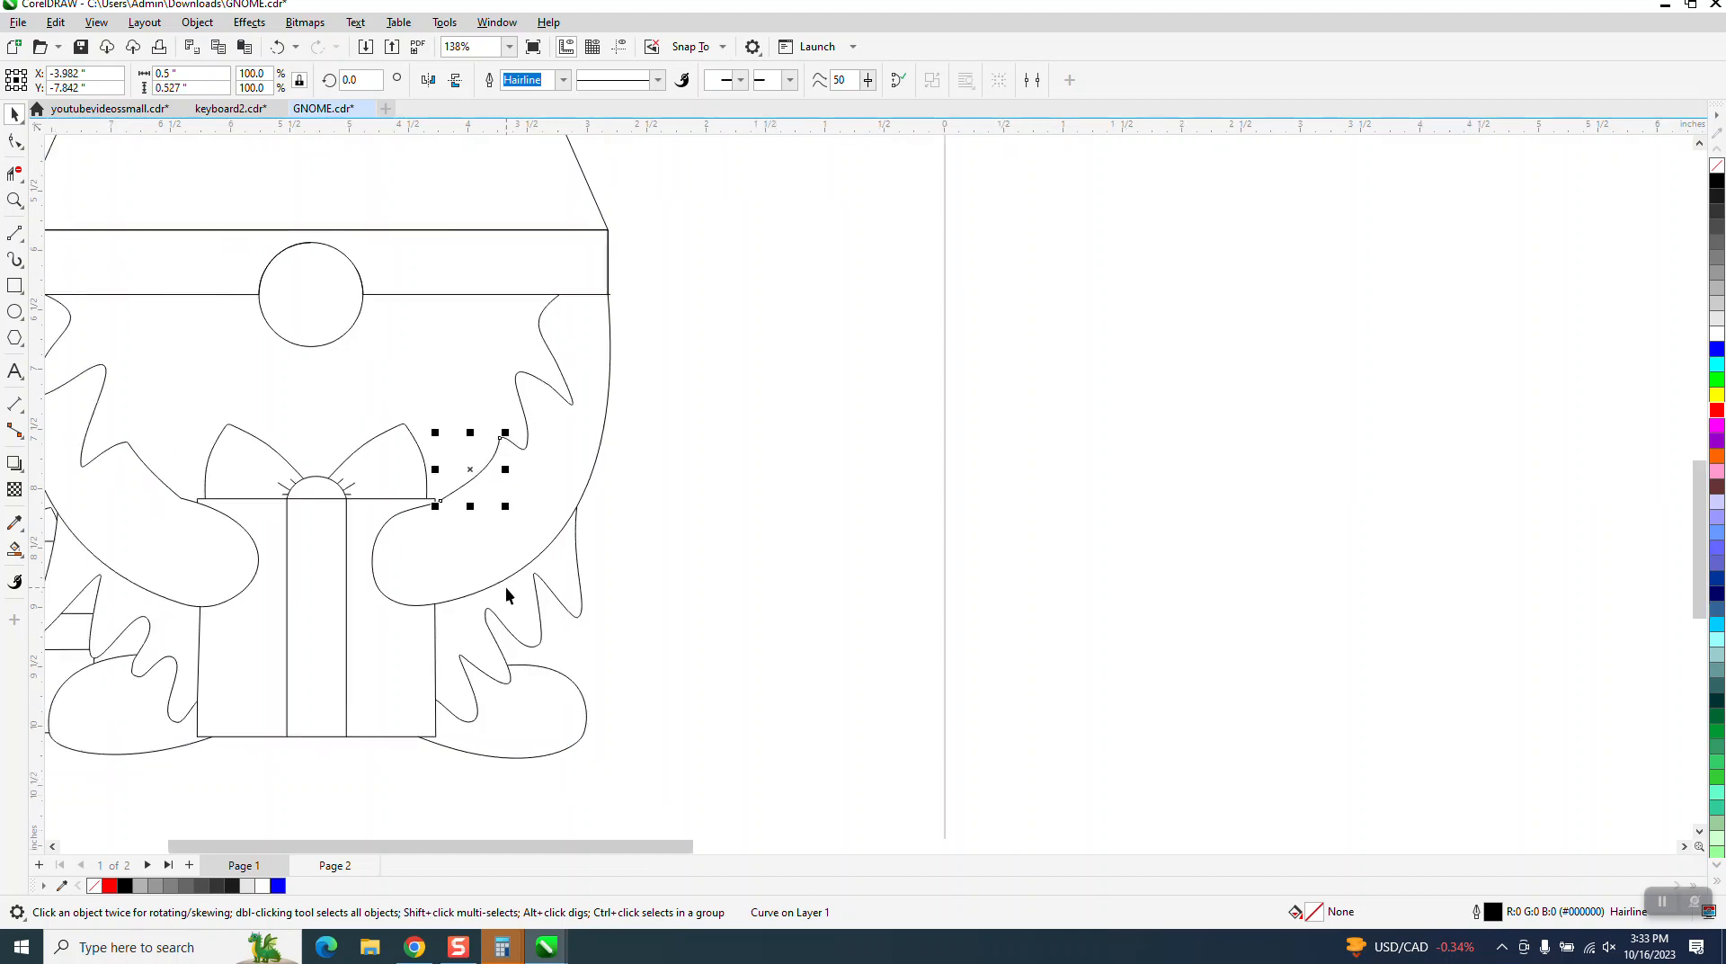
pyautogui.scroll(-3, 505, 580)
pyautogui.scroll(-3, 764, 510)
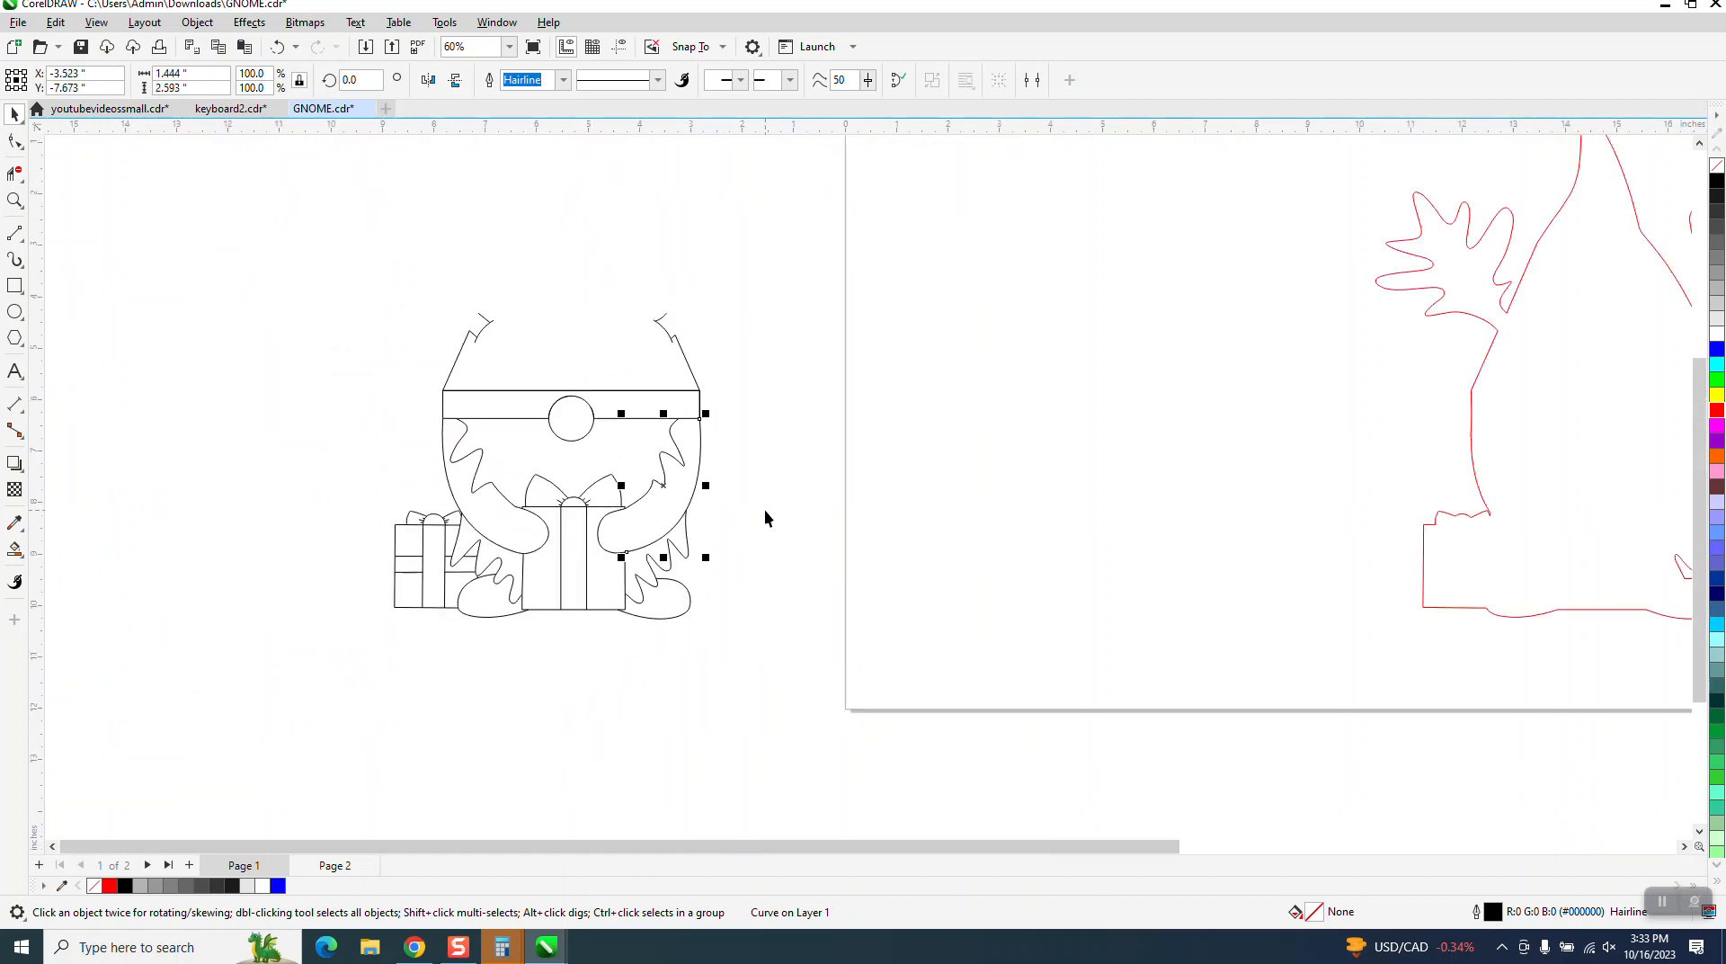
# Fill both gnome arms with blue Smart Fill, nudging the right arm shape 10 inches right and the left one 10 inches left
pyautogui.click(14, 548)
pyautogui.click(652, 509)
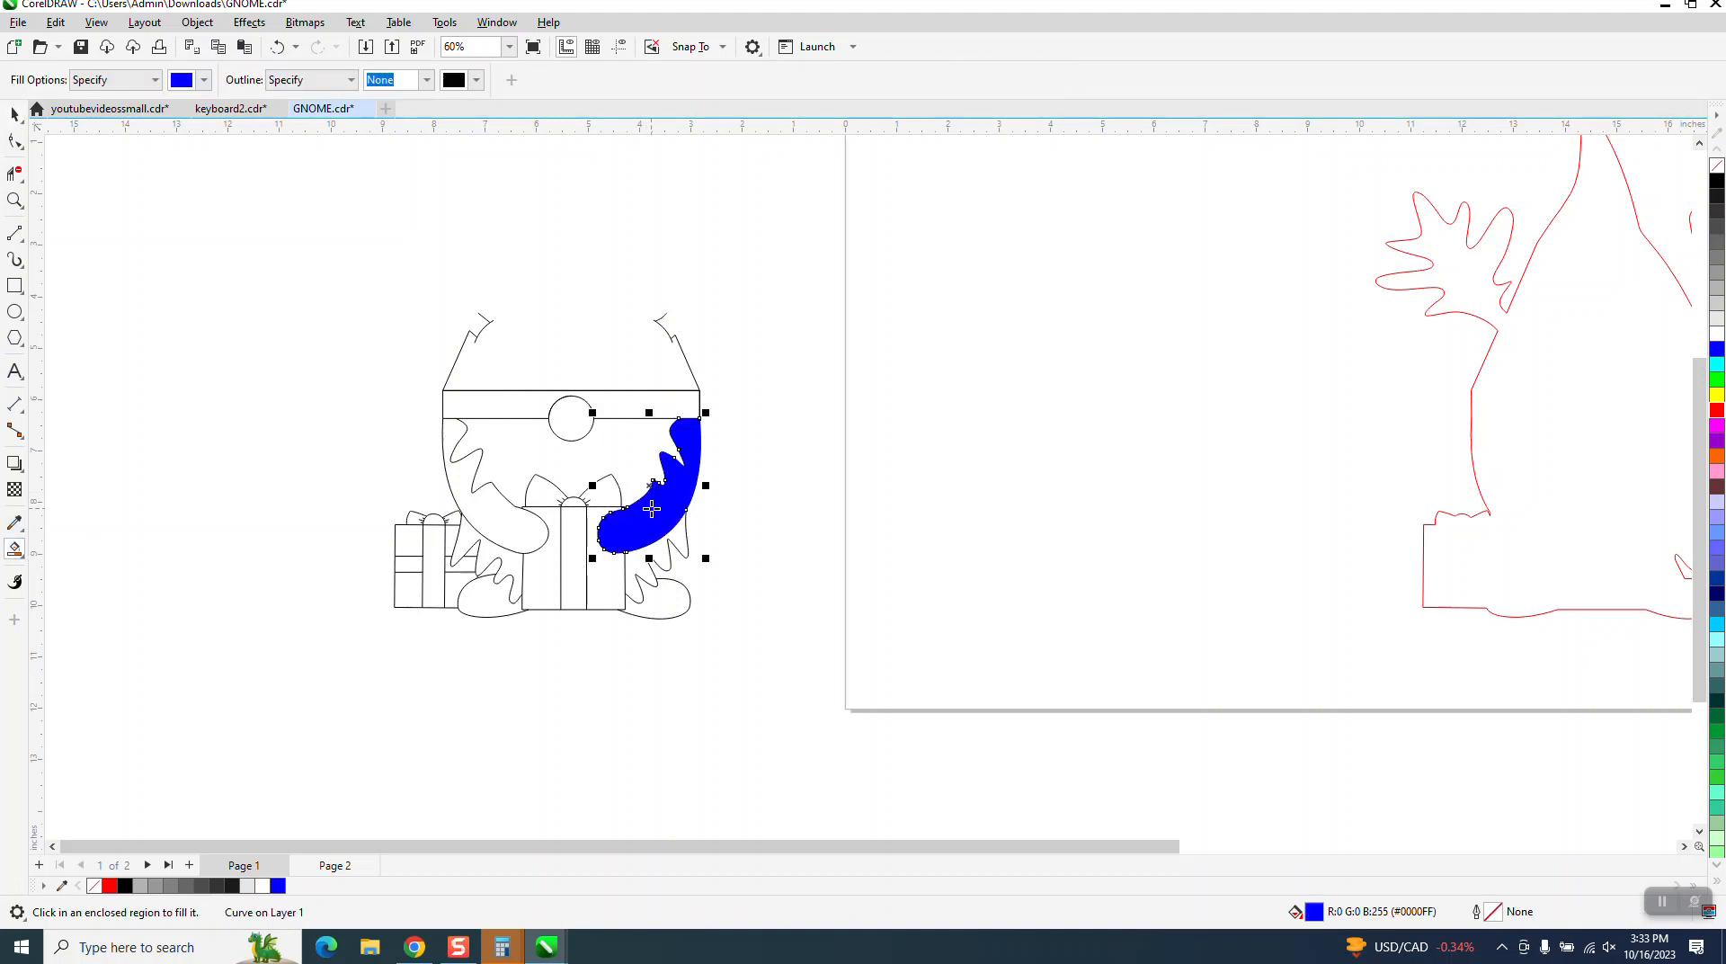
pyautogui.press('Right')
pyautogui.click(501, 509)
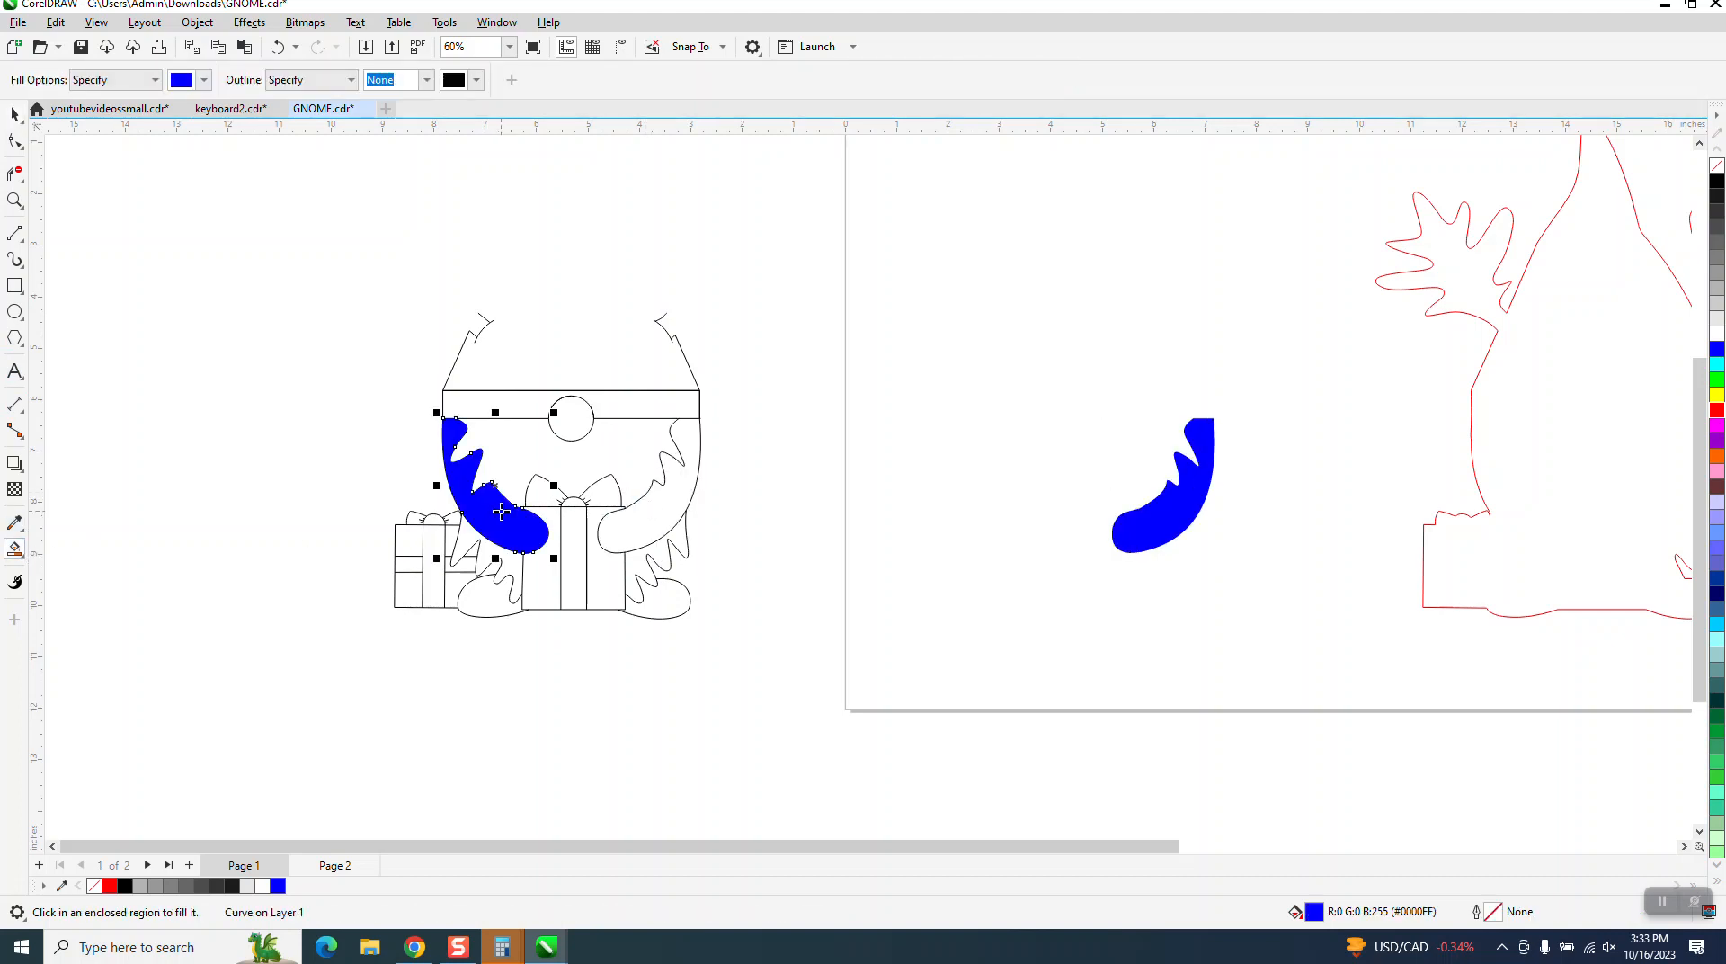
pyautogui.press('Left')
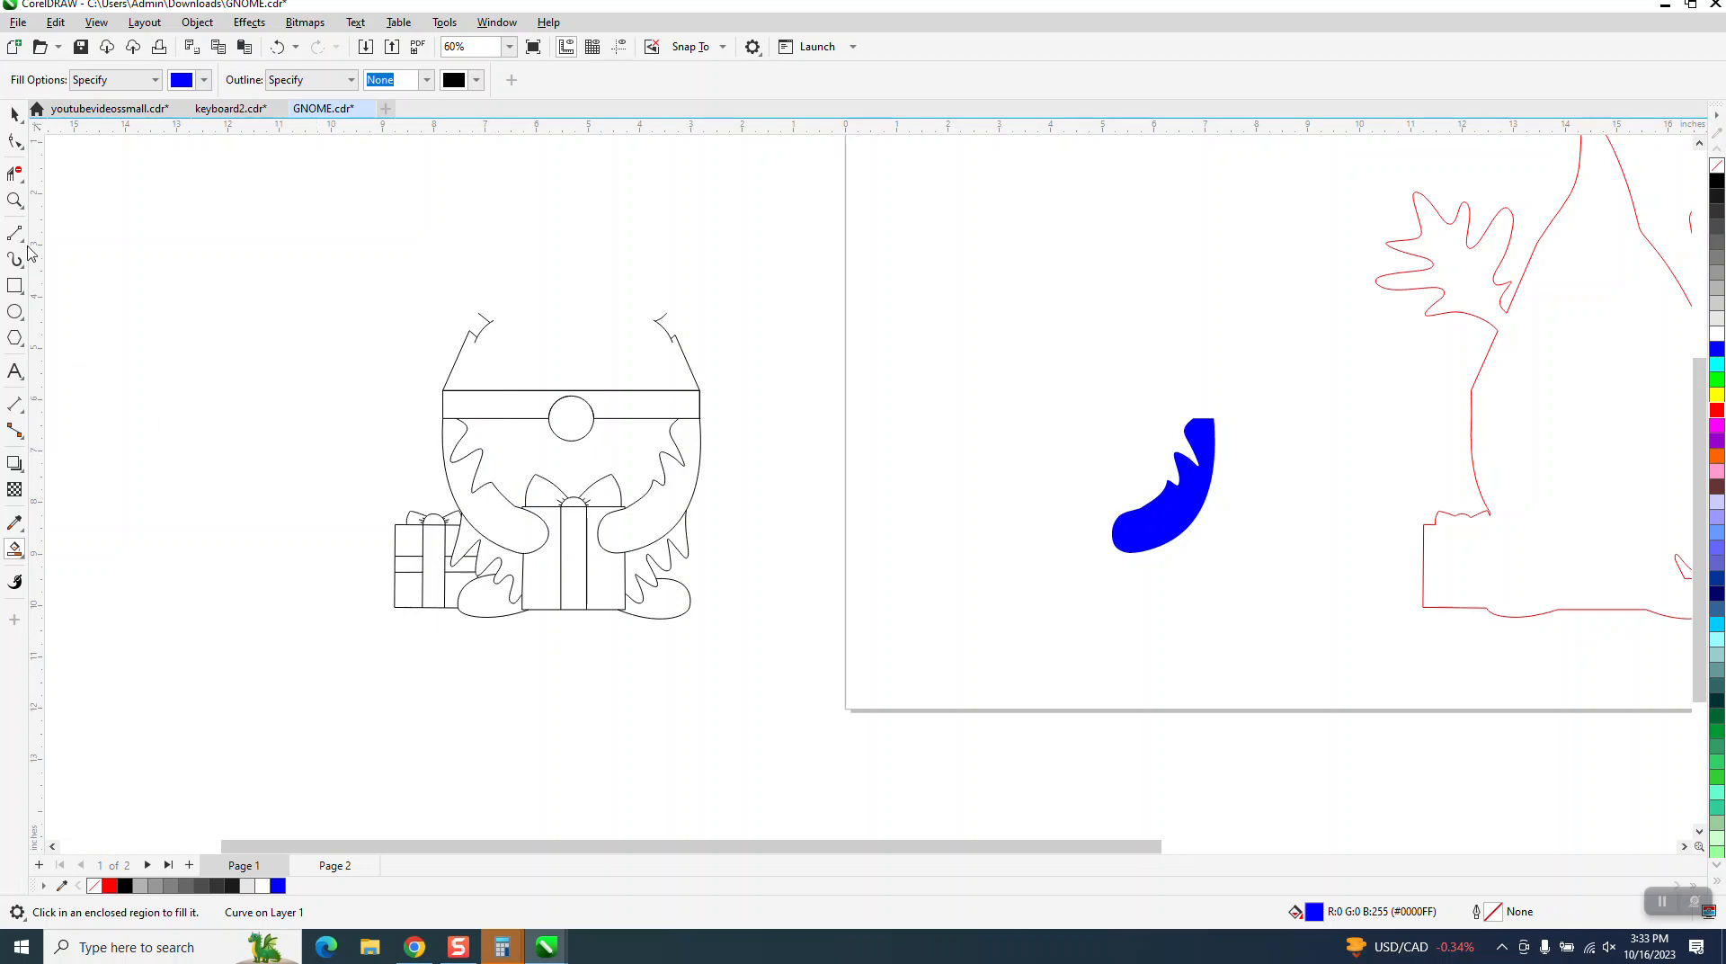
# Delete the original line segments of the gnome's right arm with the Virtual Segment Delete tool
pyautogui.click(15, 173)
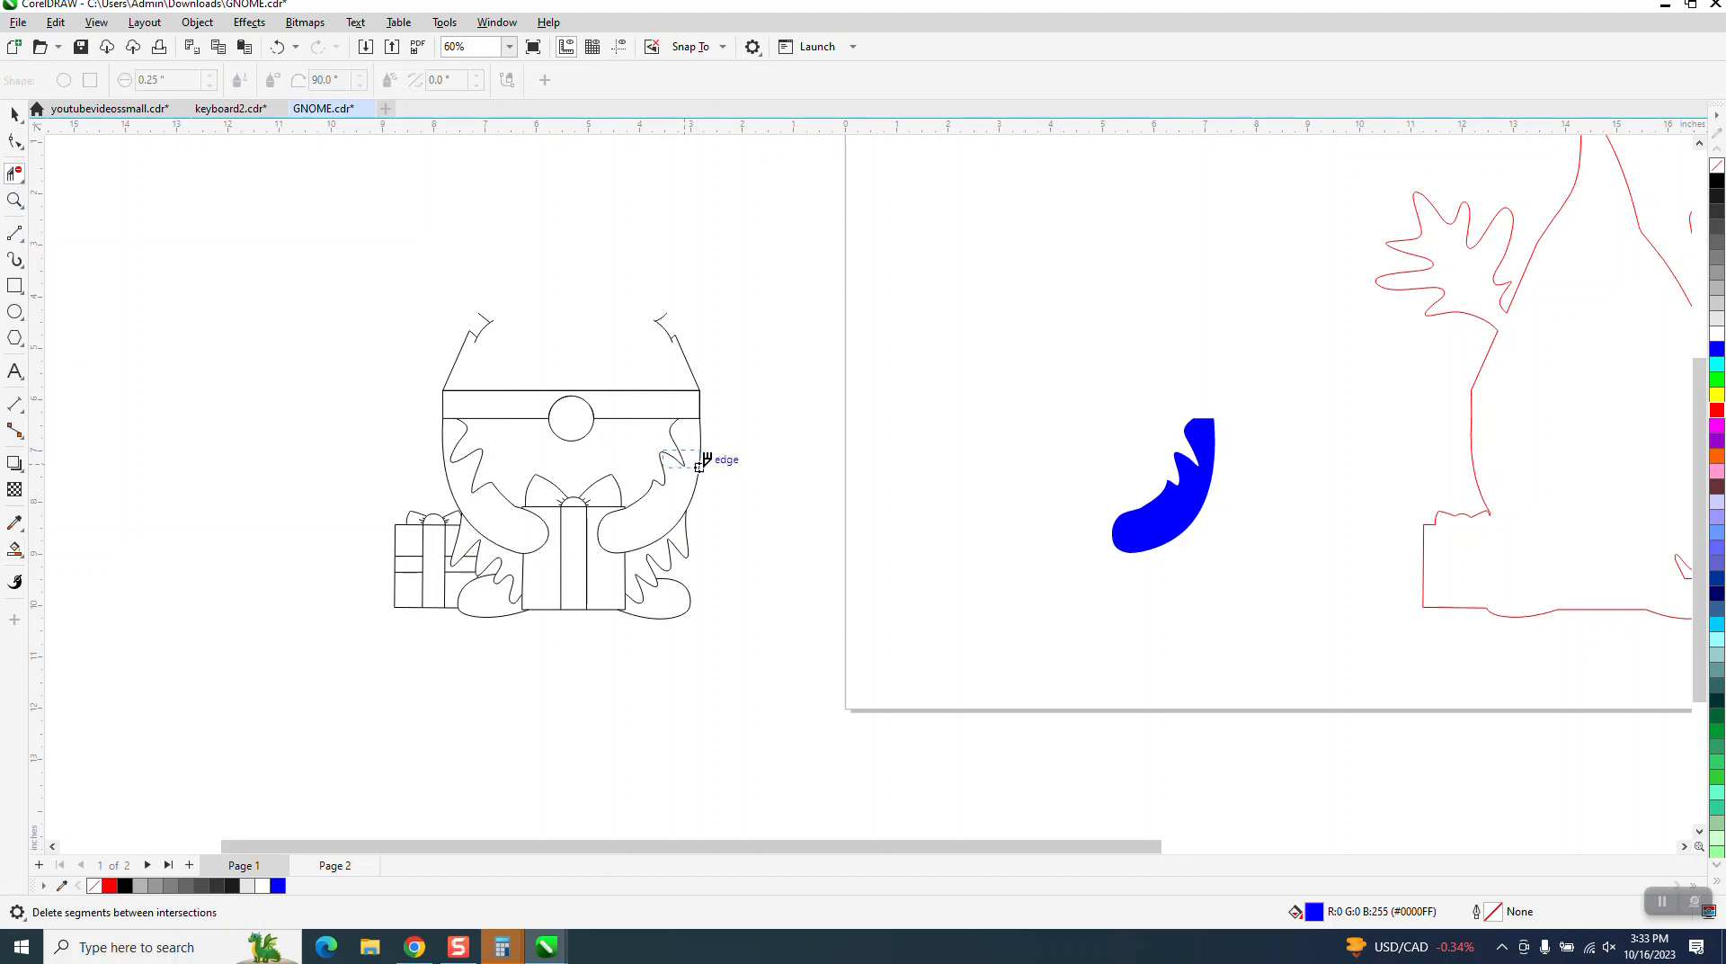
pyautogui.click(699, 460)
pyautogui.click(657, 490)
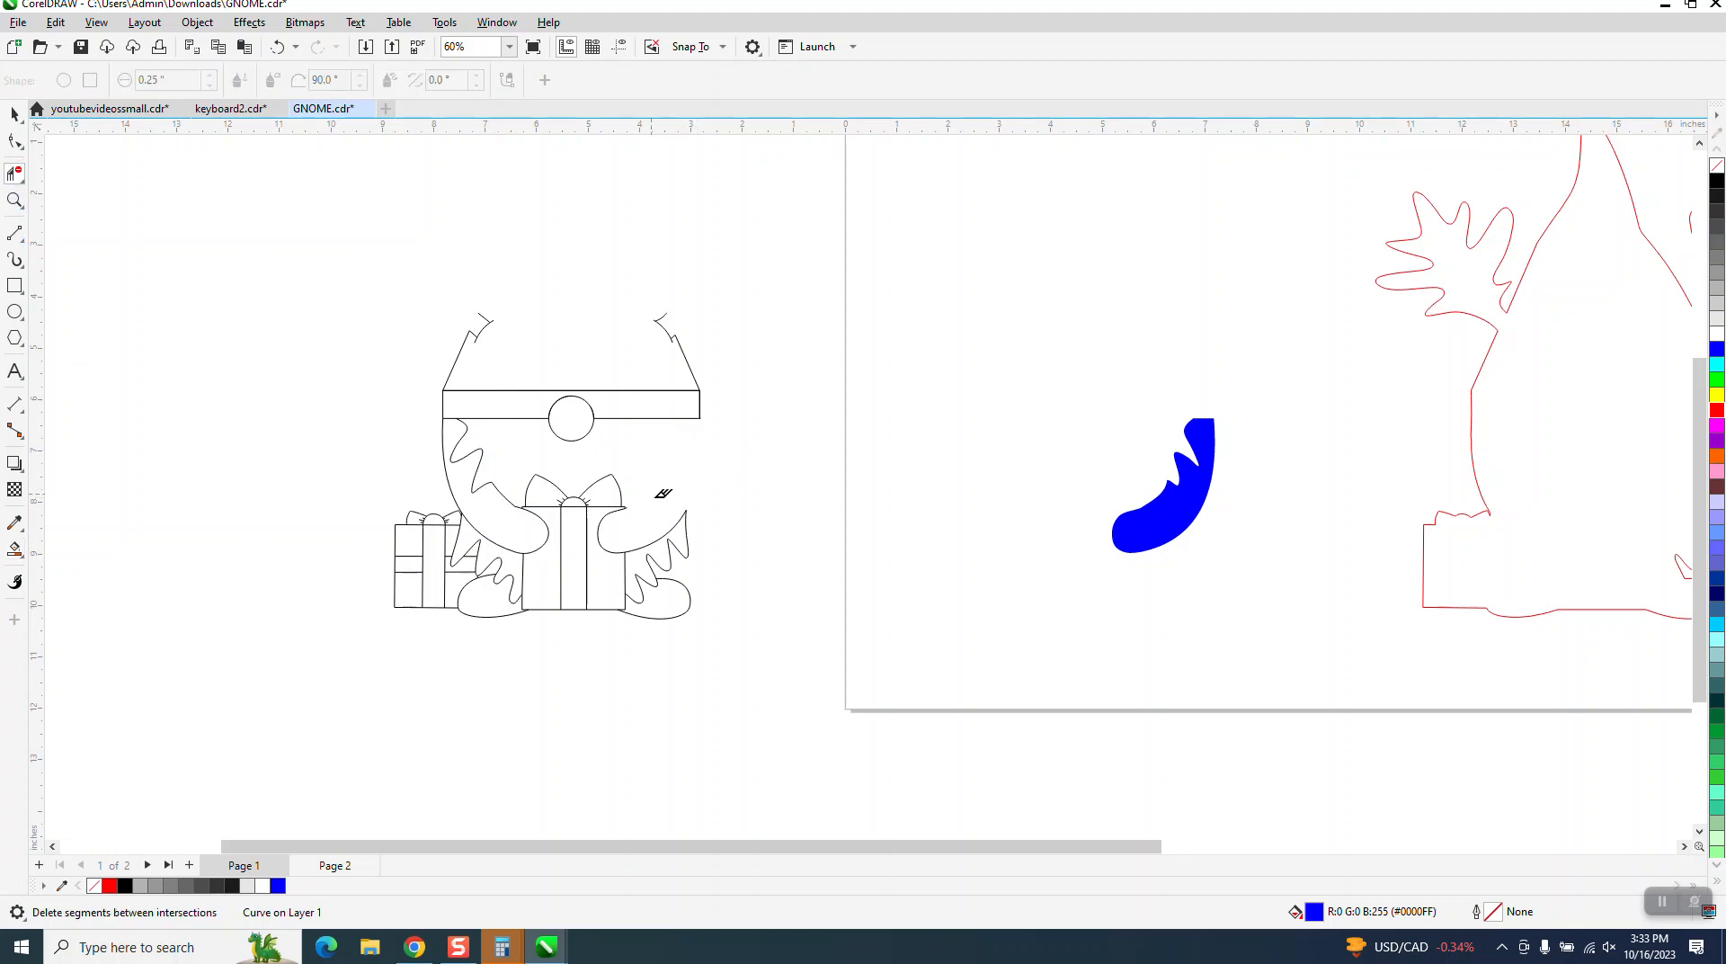
pyautogui.click(680, 510)
pyautogui.click(606, 538)
# Delete the original line segments of the gnome's left arm, including its hand over the gift, with Virtual Segment Delete
pyautogui.moveTo(442, 484); pyautogui.dragTo(492, 474)
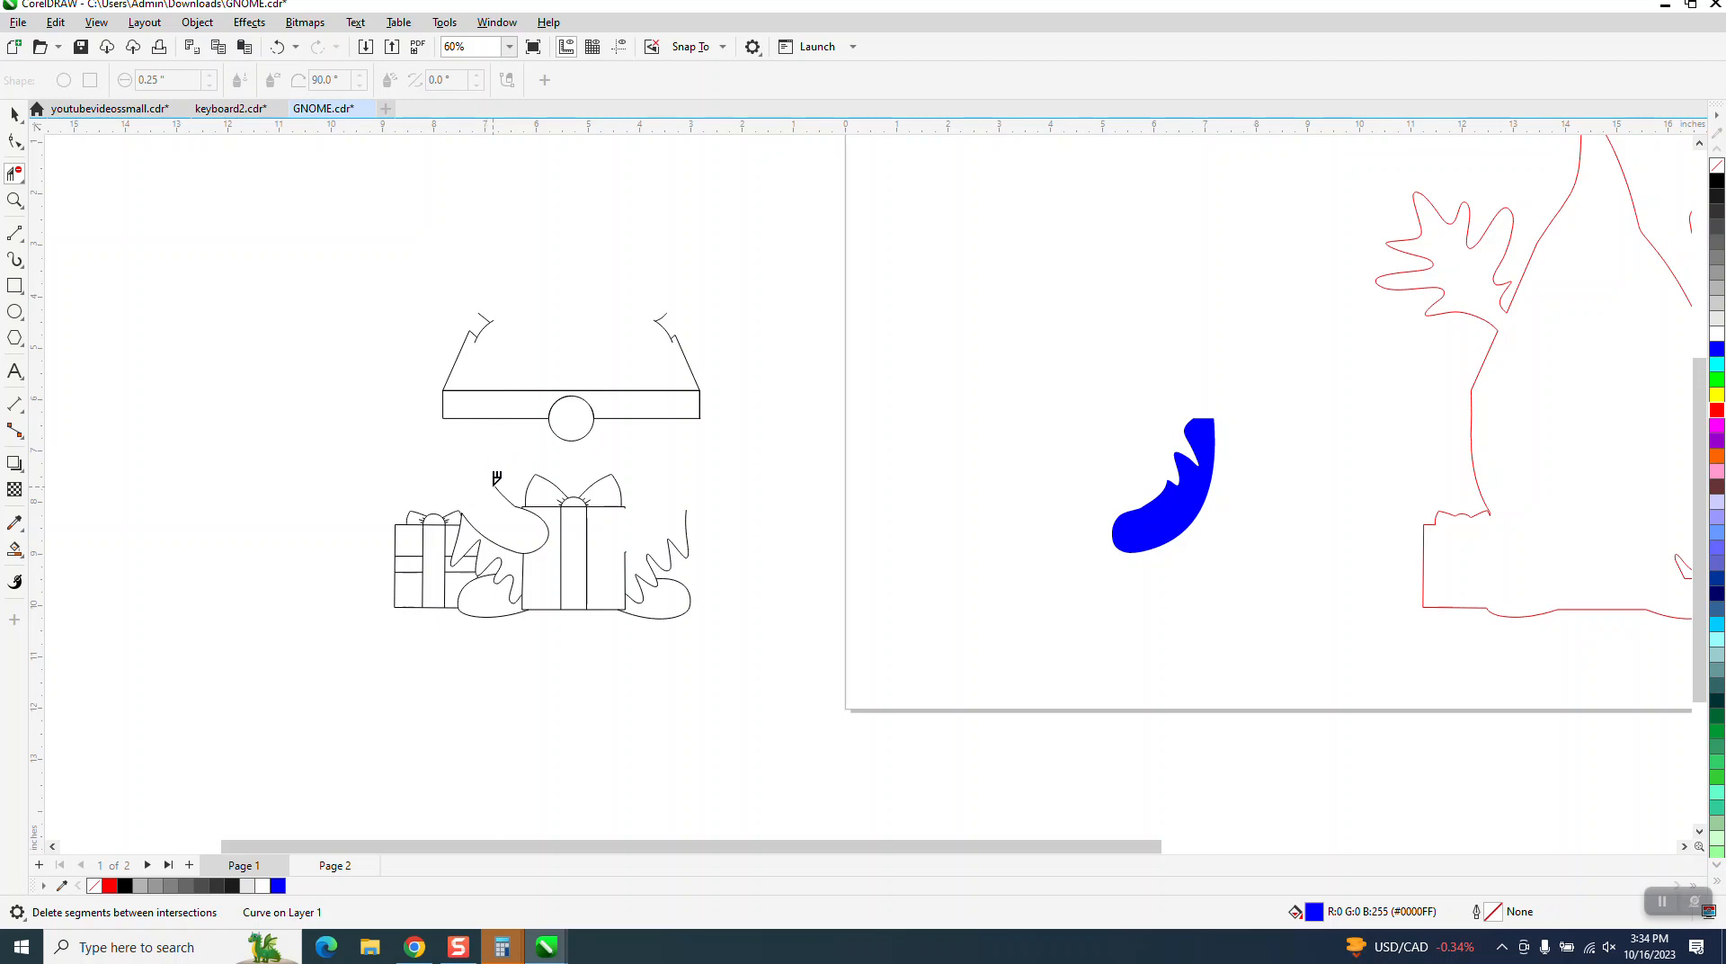
pyautogui.click(499, 490)
pyautogui.click(551, 523)
pyautogui.click(489, 533)
pyautogui.click(15, 199)
pyautogui.moveTo(510, 452); pyautogui.dragTo(748, 605)
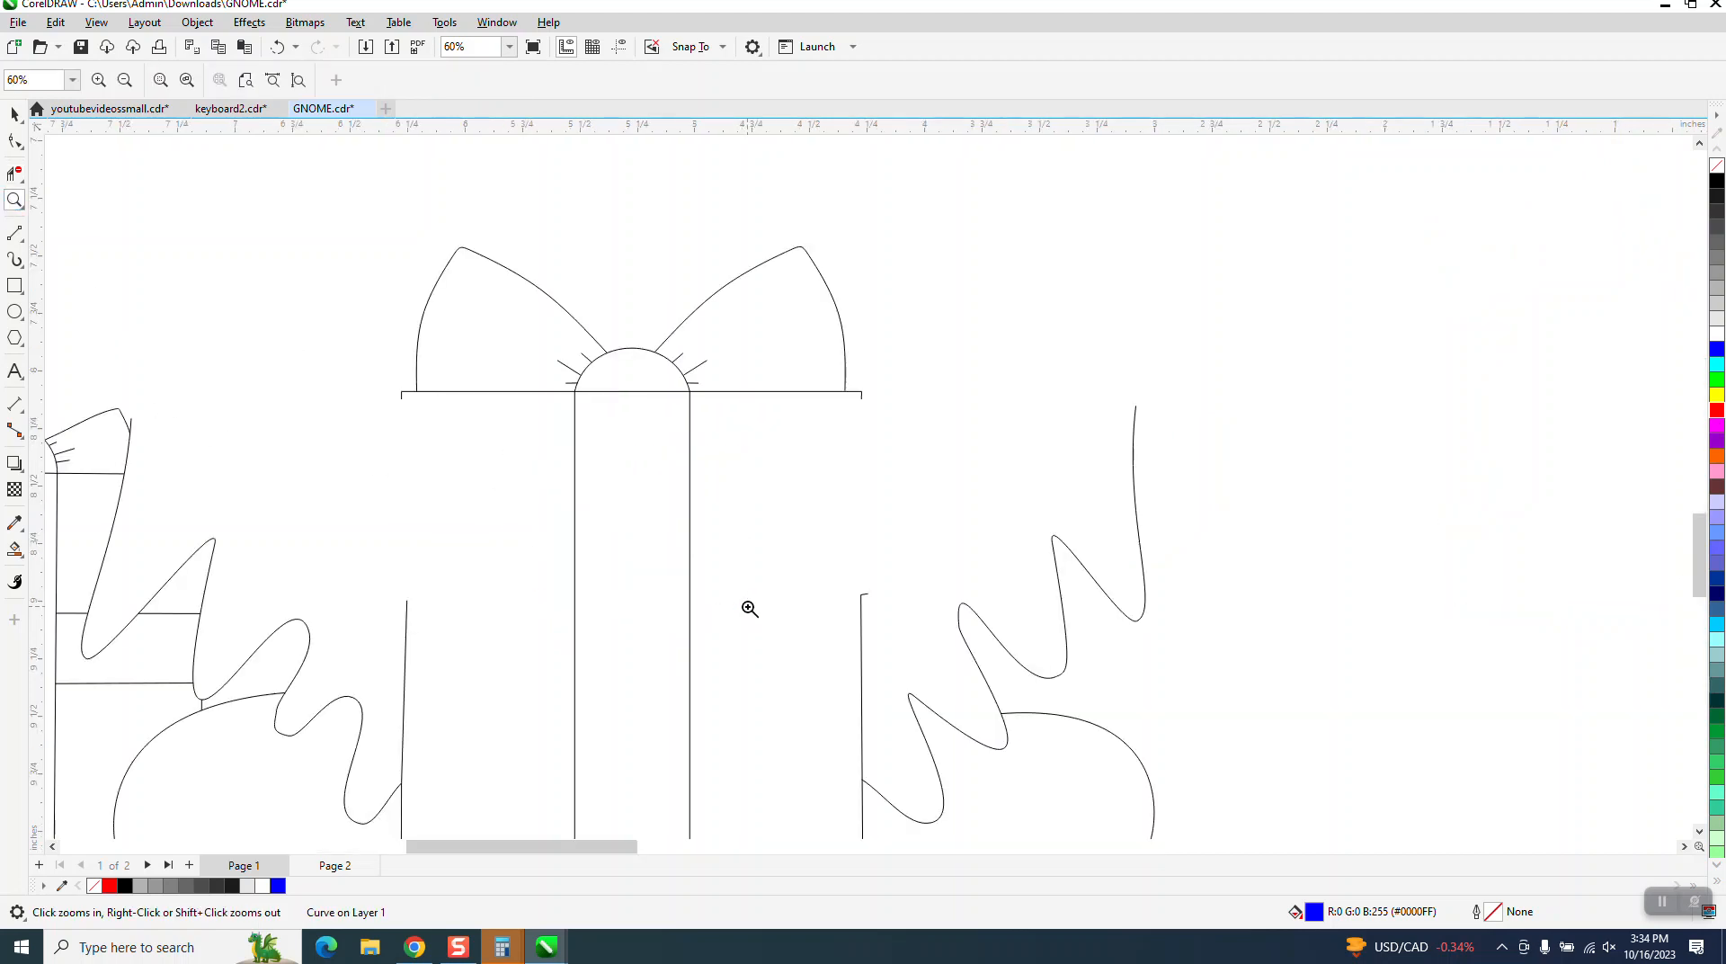
pyautogui.rightClick(506, 564)
pyautogui.rightClick(505, 564)
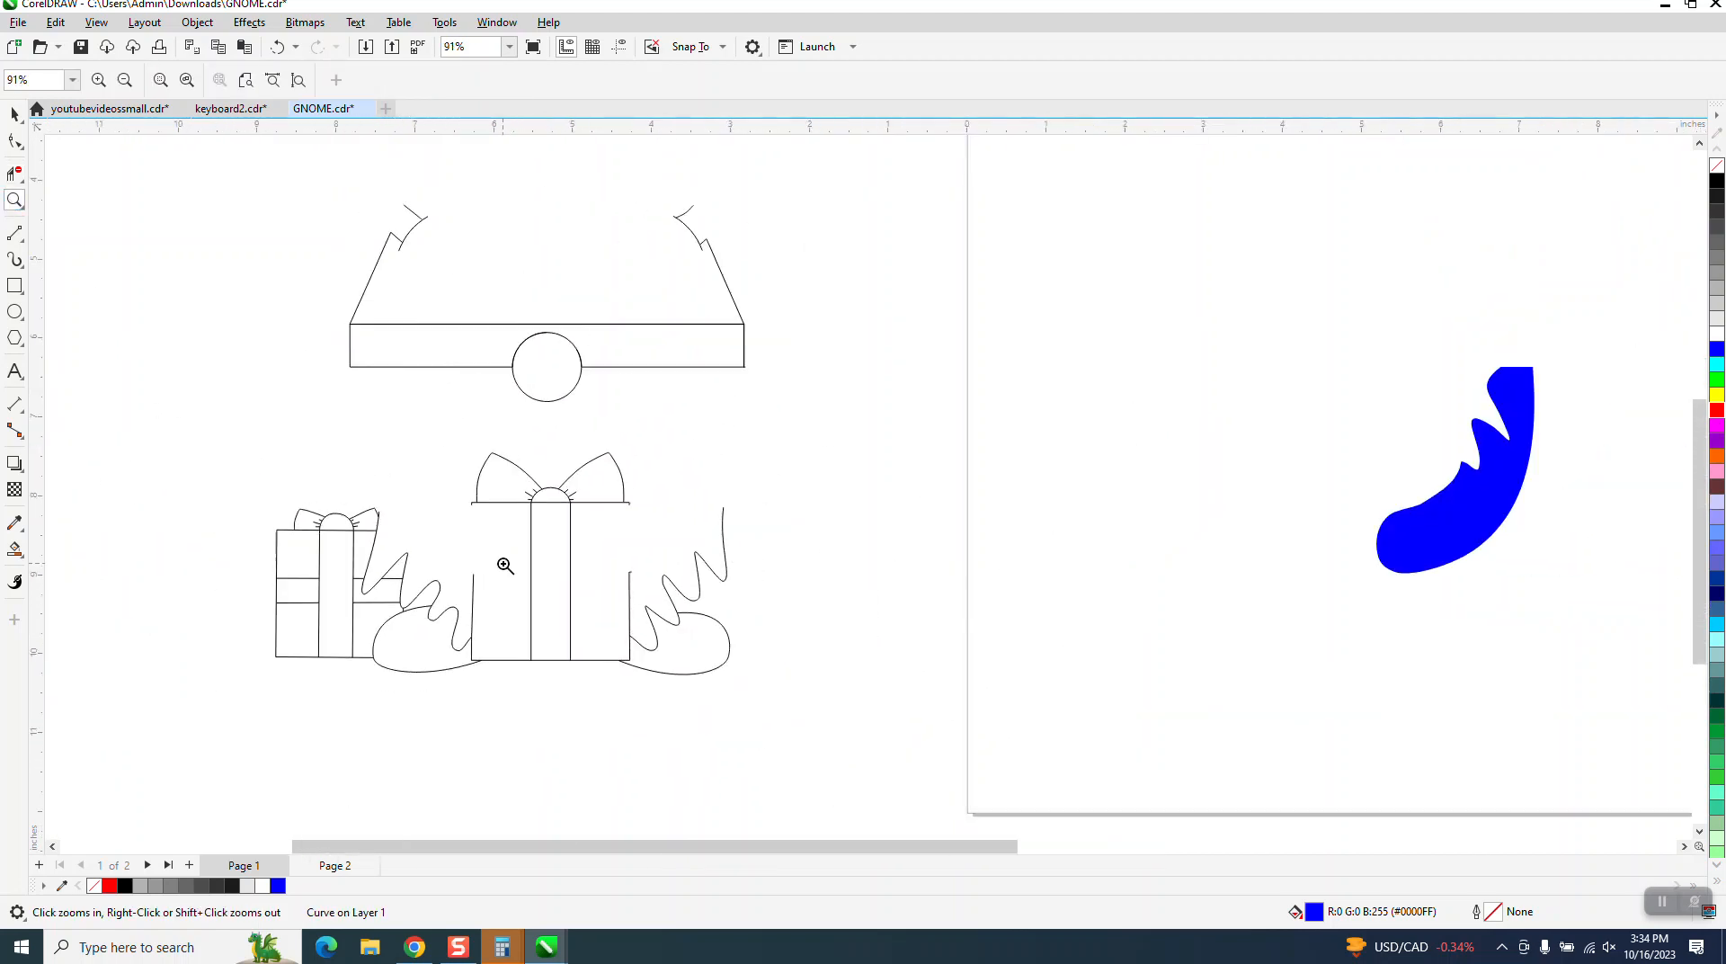
# Give the blue right-arm shape a black outline and no fill, and nudge it 10 inches left back onto the gnome
pyautogui.click(15, 114)
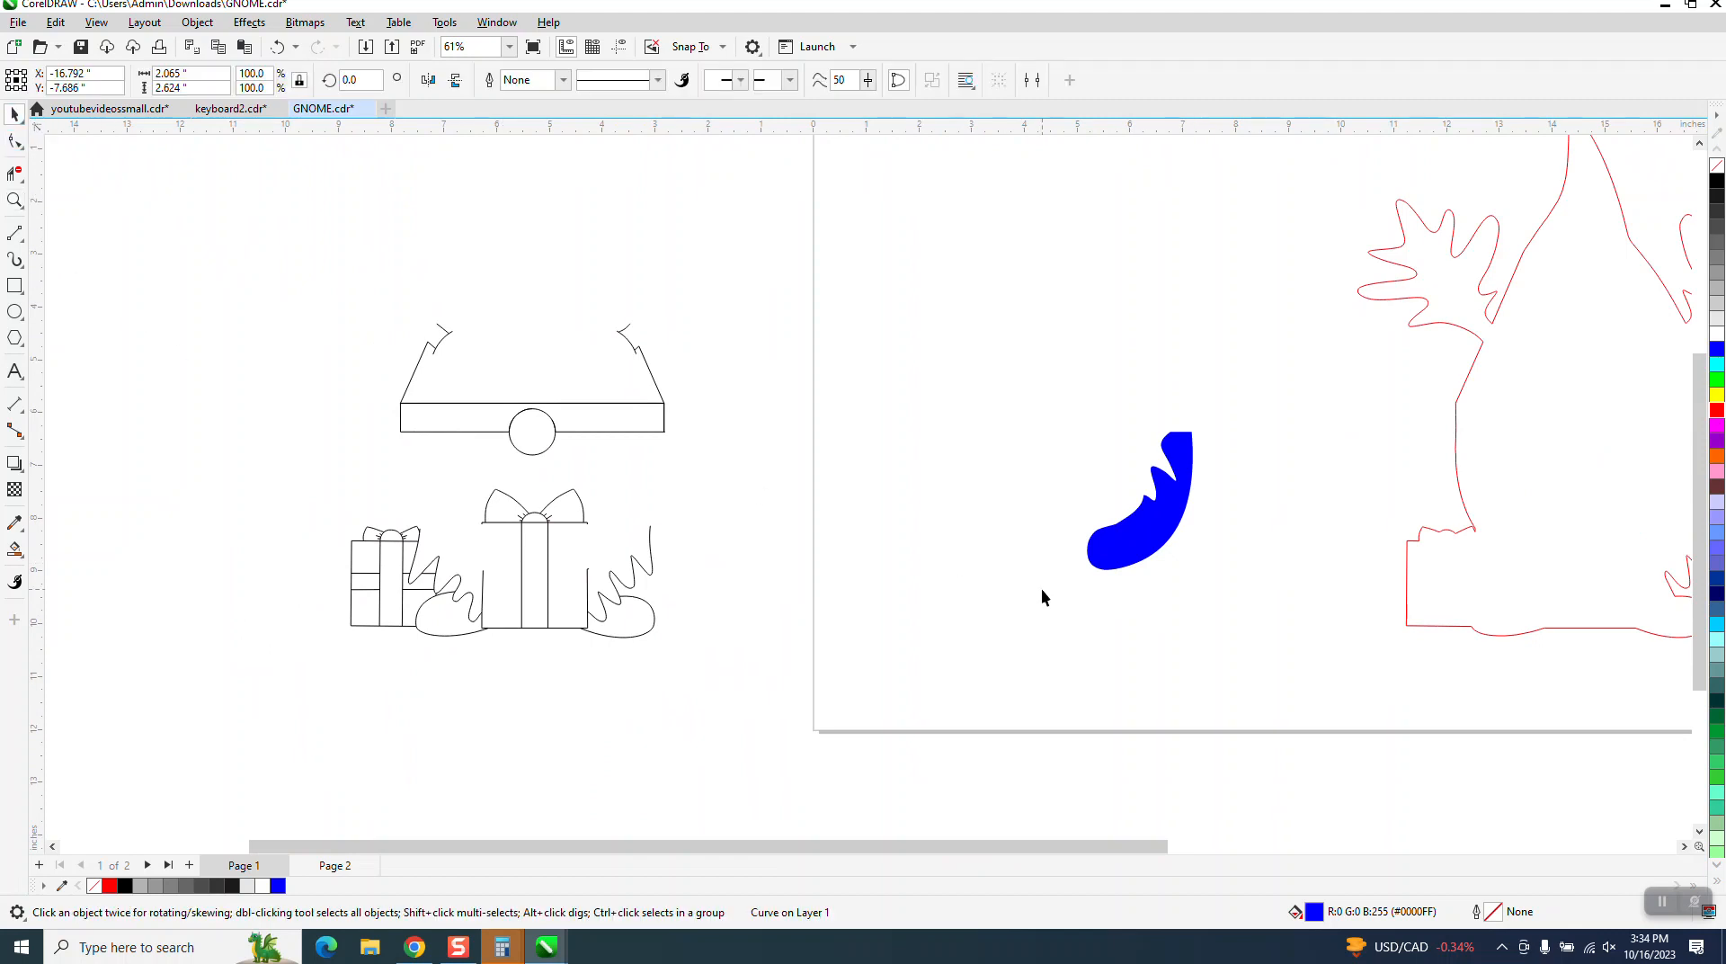
pyautogui.click(1143, 539)
pyautogui.rightClick(1718, 181)
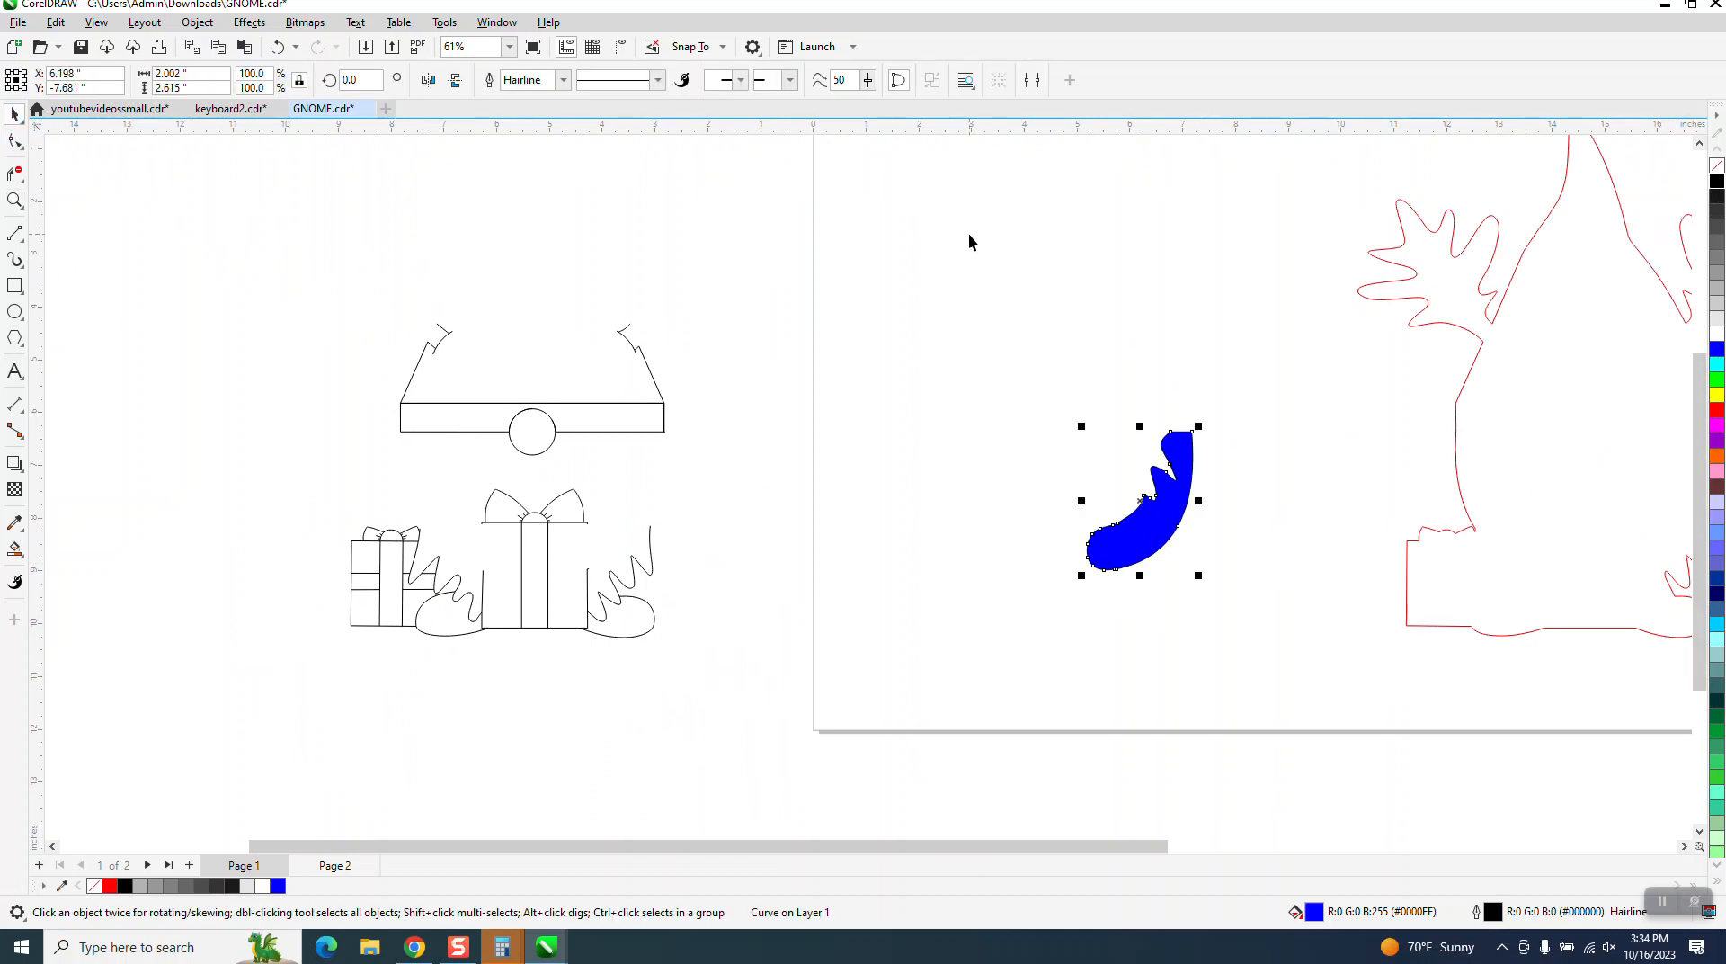
pyautogui.click(1718, 165)
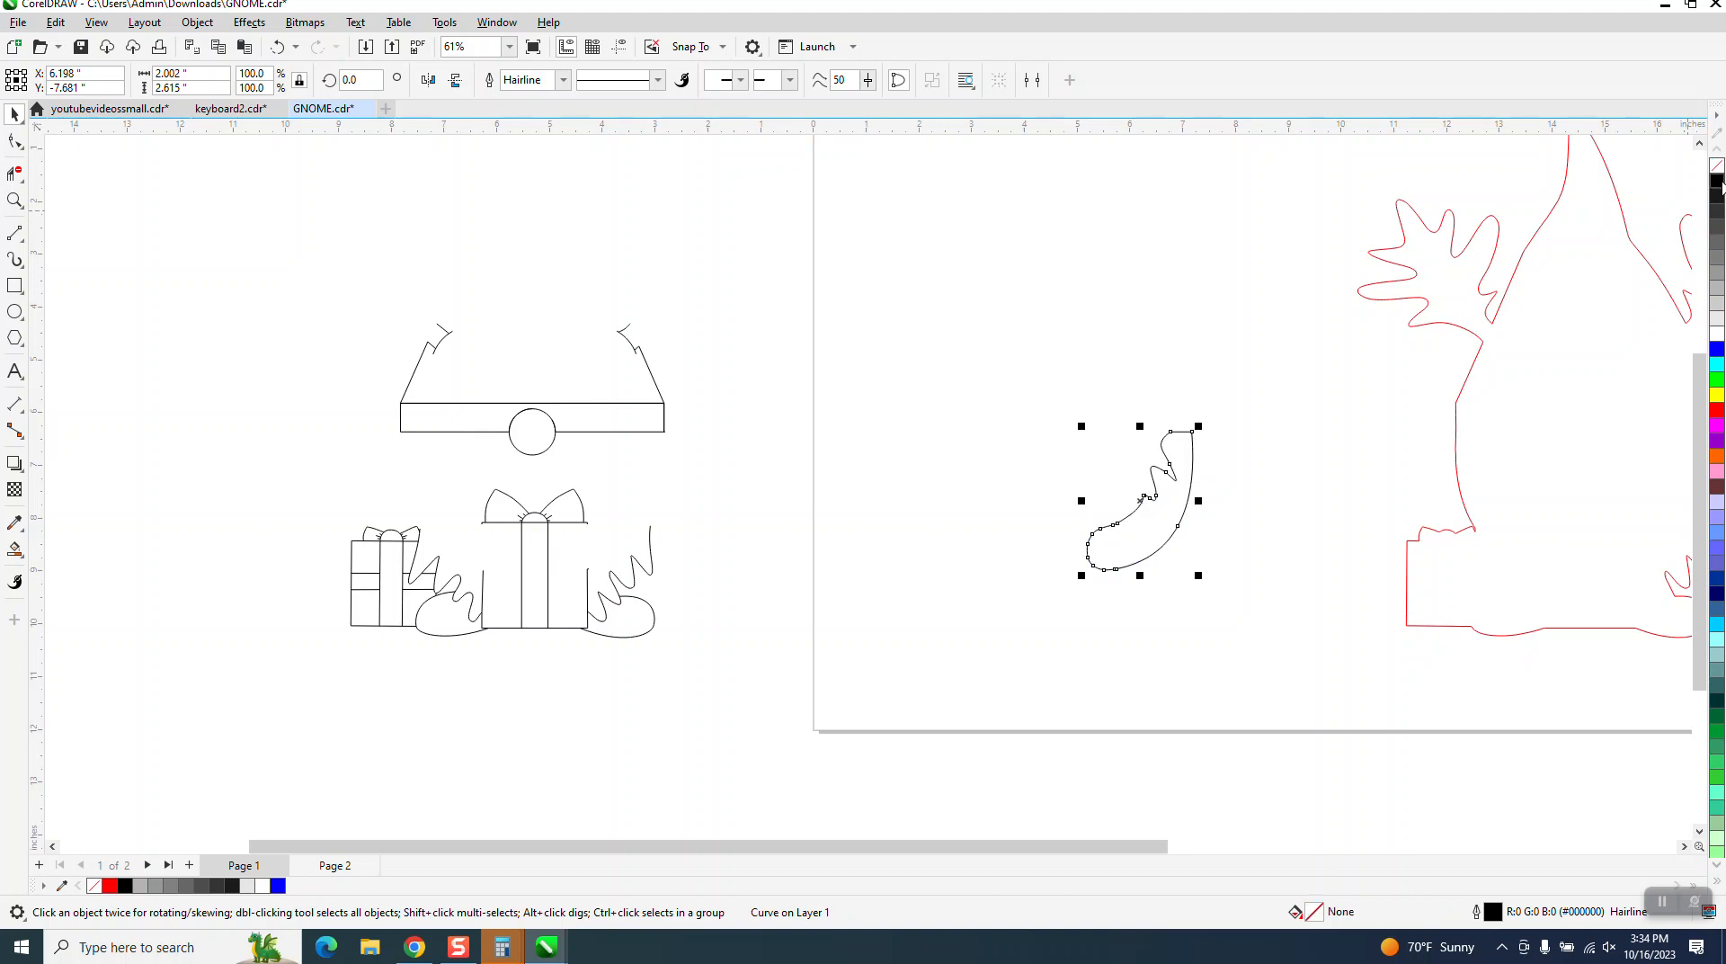
pyautogui.press('Left')
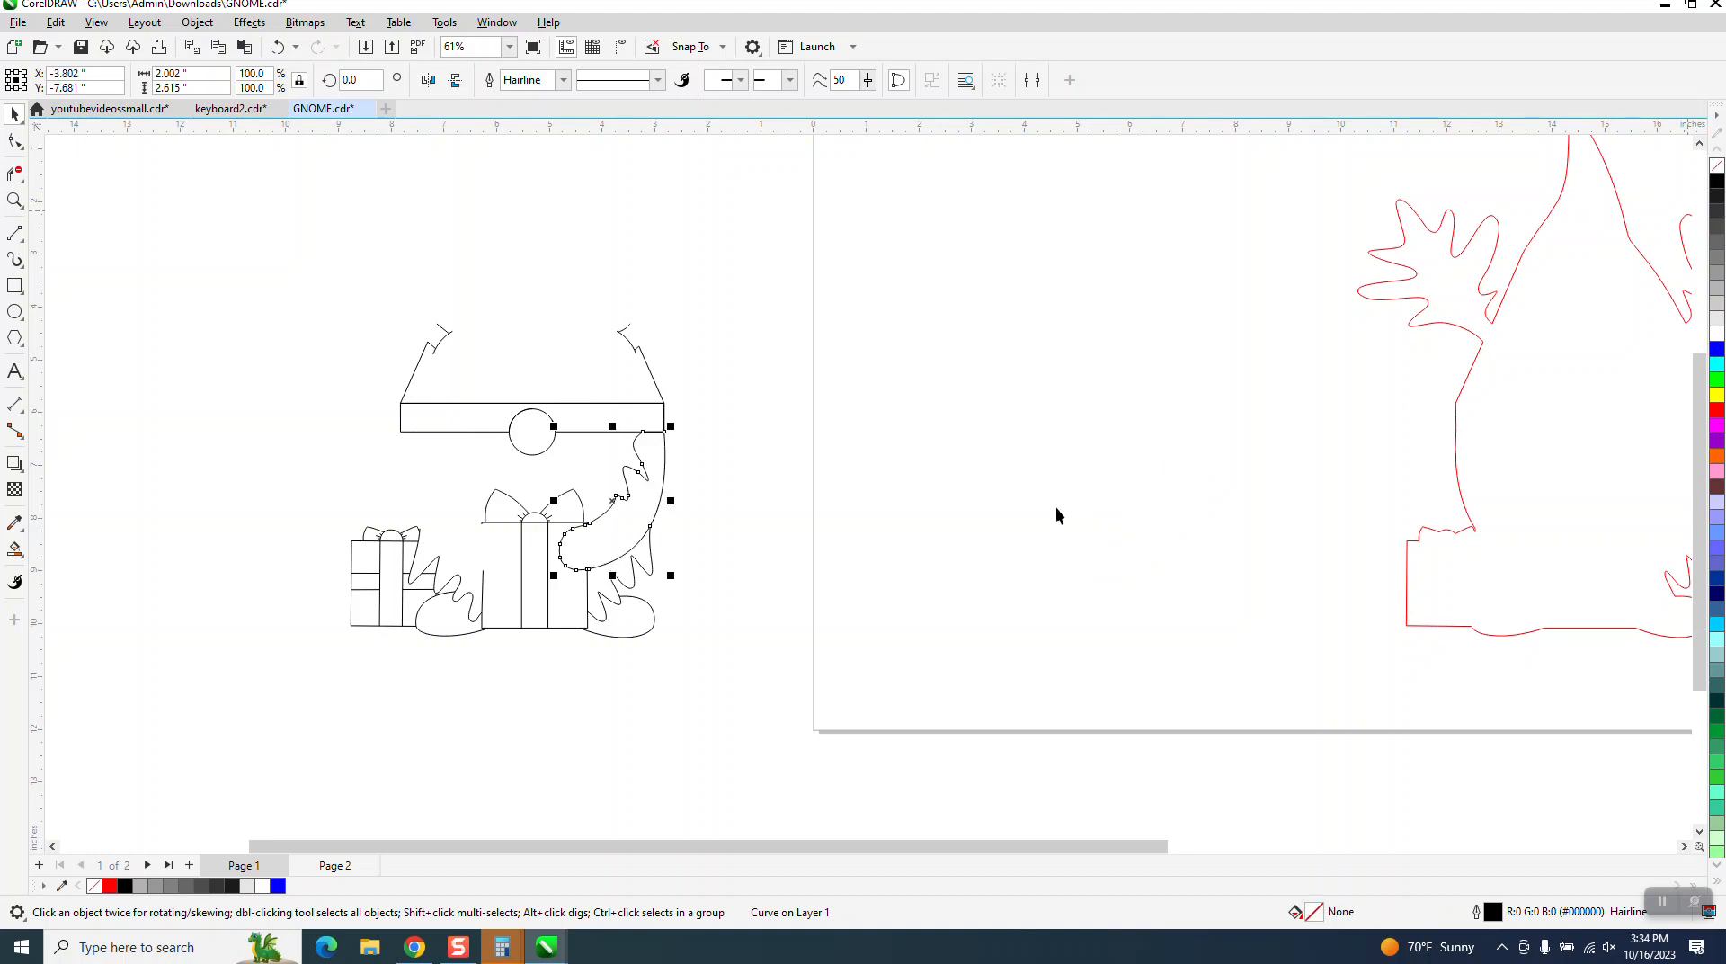
pyautogui.click(1021, 530)
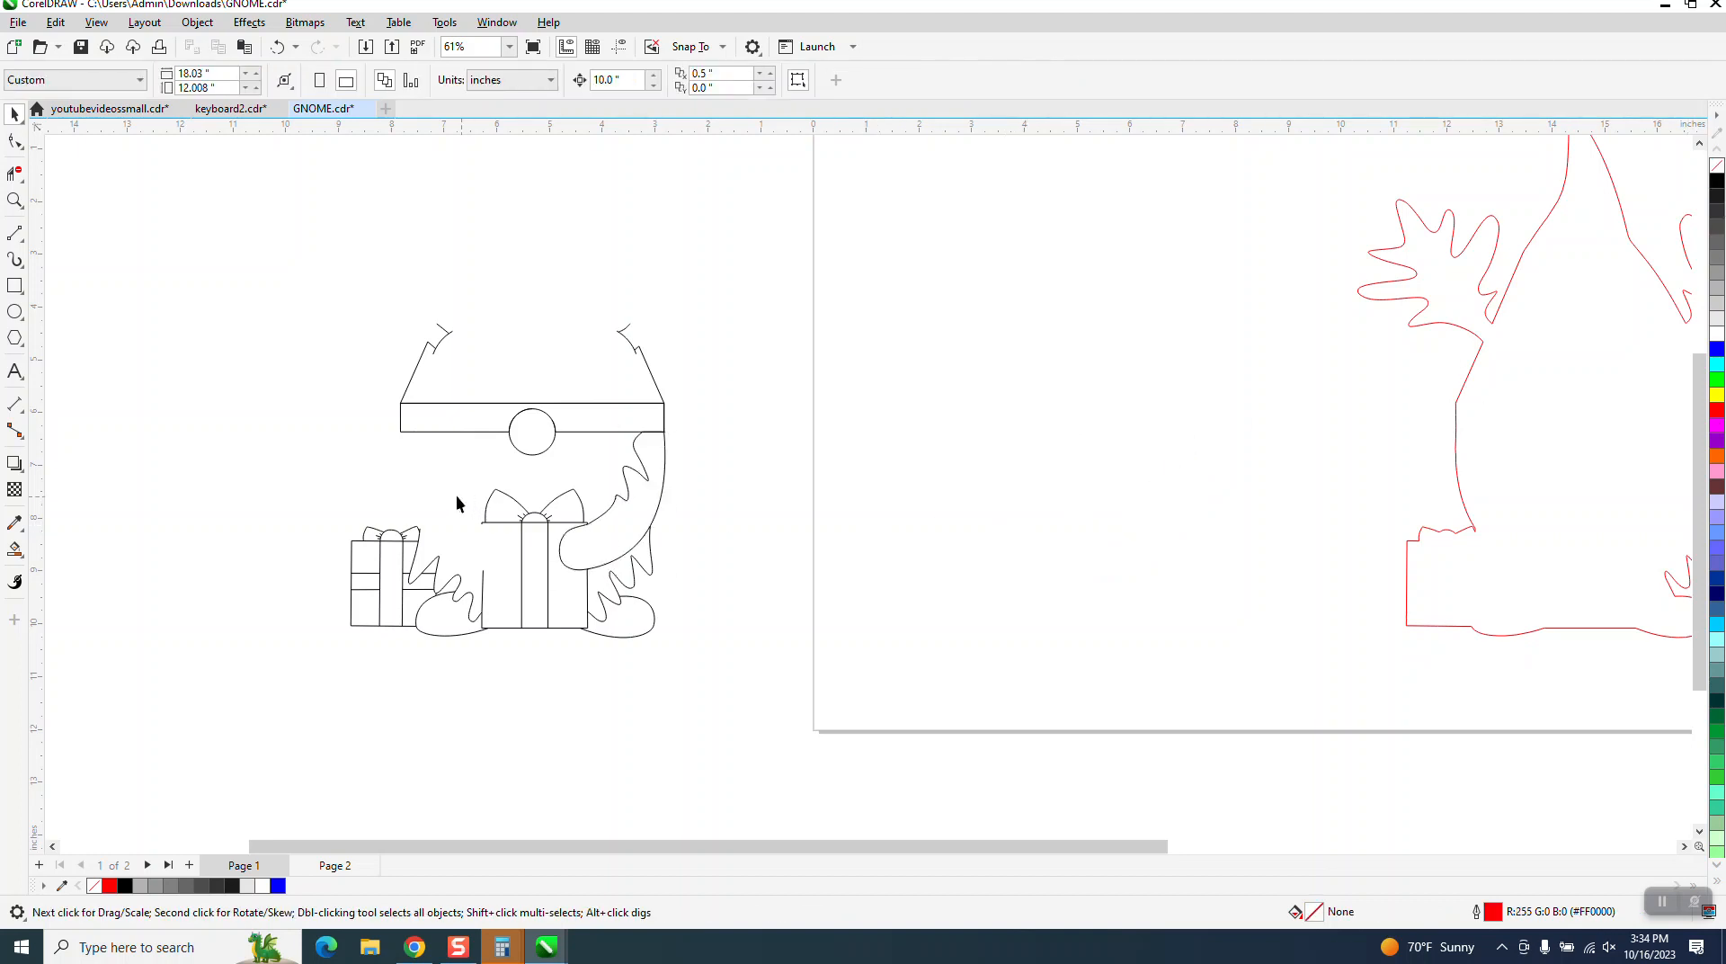
# Give the blue left-arm shape no fill and a black outline, and nudge it 10 inches right back onto the gnome
pyautogui.scroll(-3, 456, 503)
pyautogui.click(439, 607)
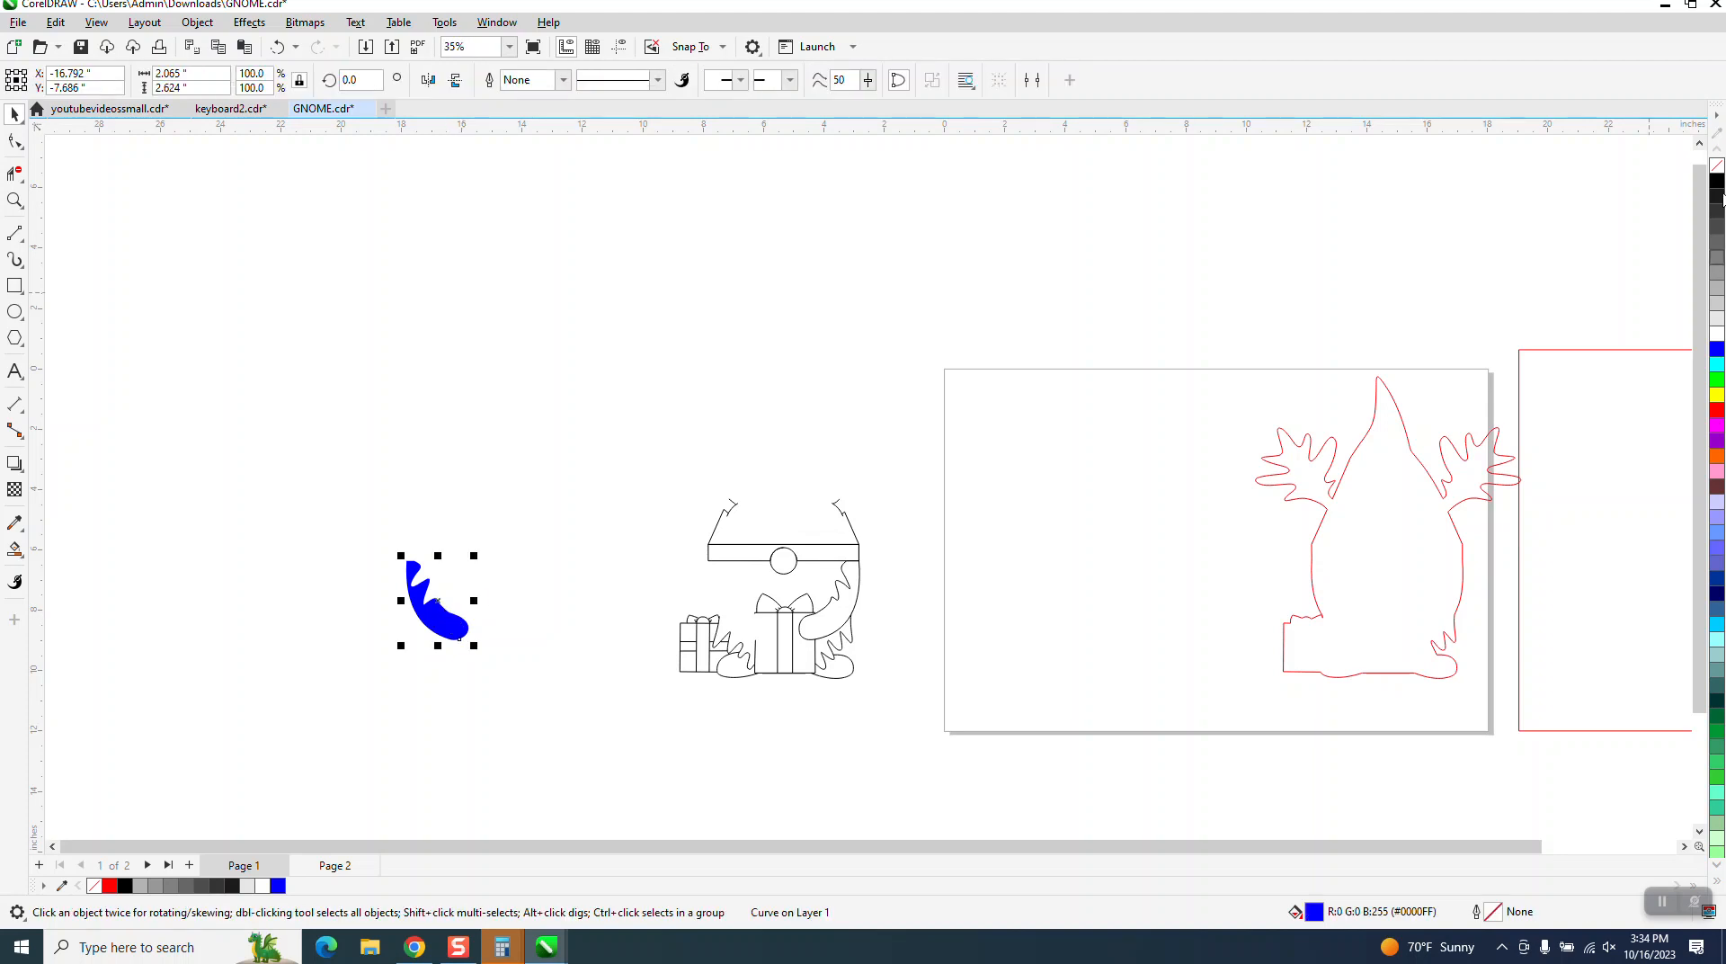
pyautogui.click(1717, 165)
pyautogui.rightClick(1718, 181)
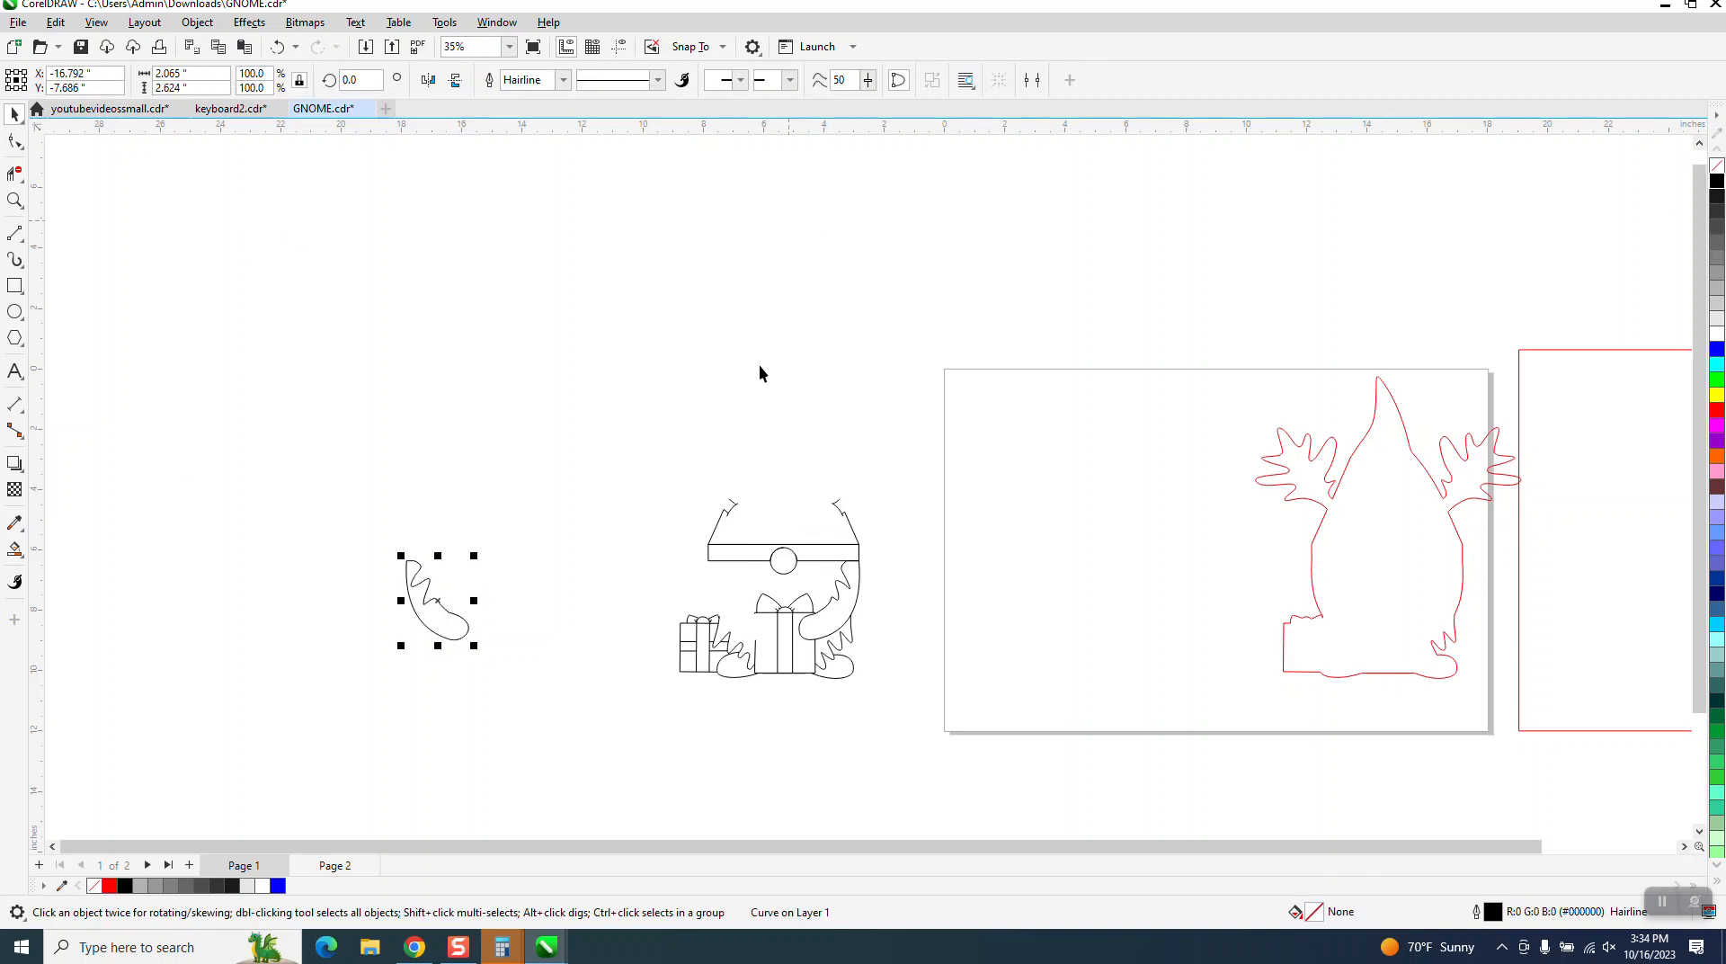
pyautogui.press('Right')
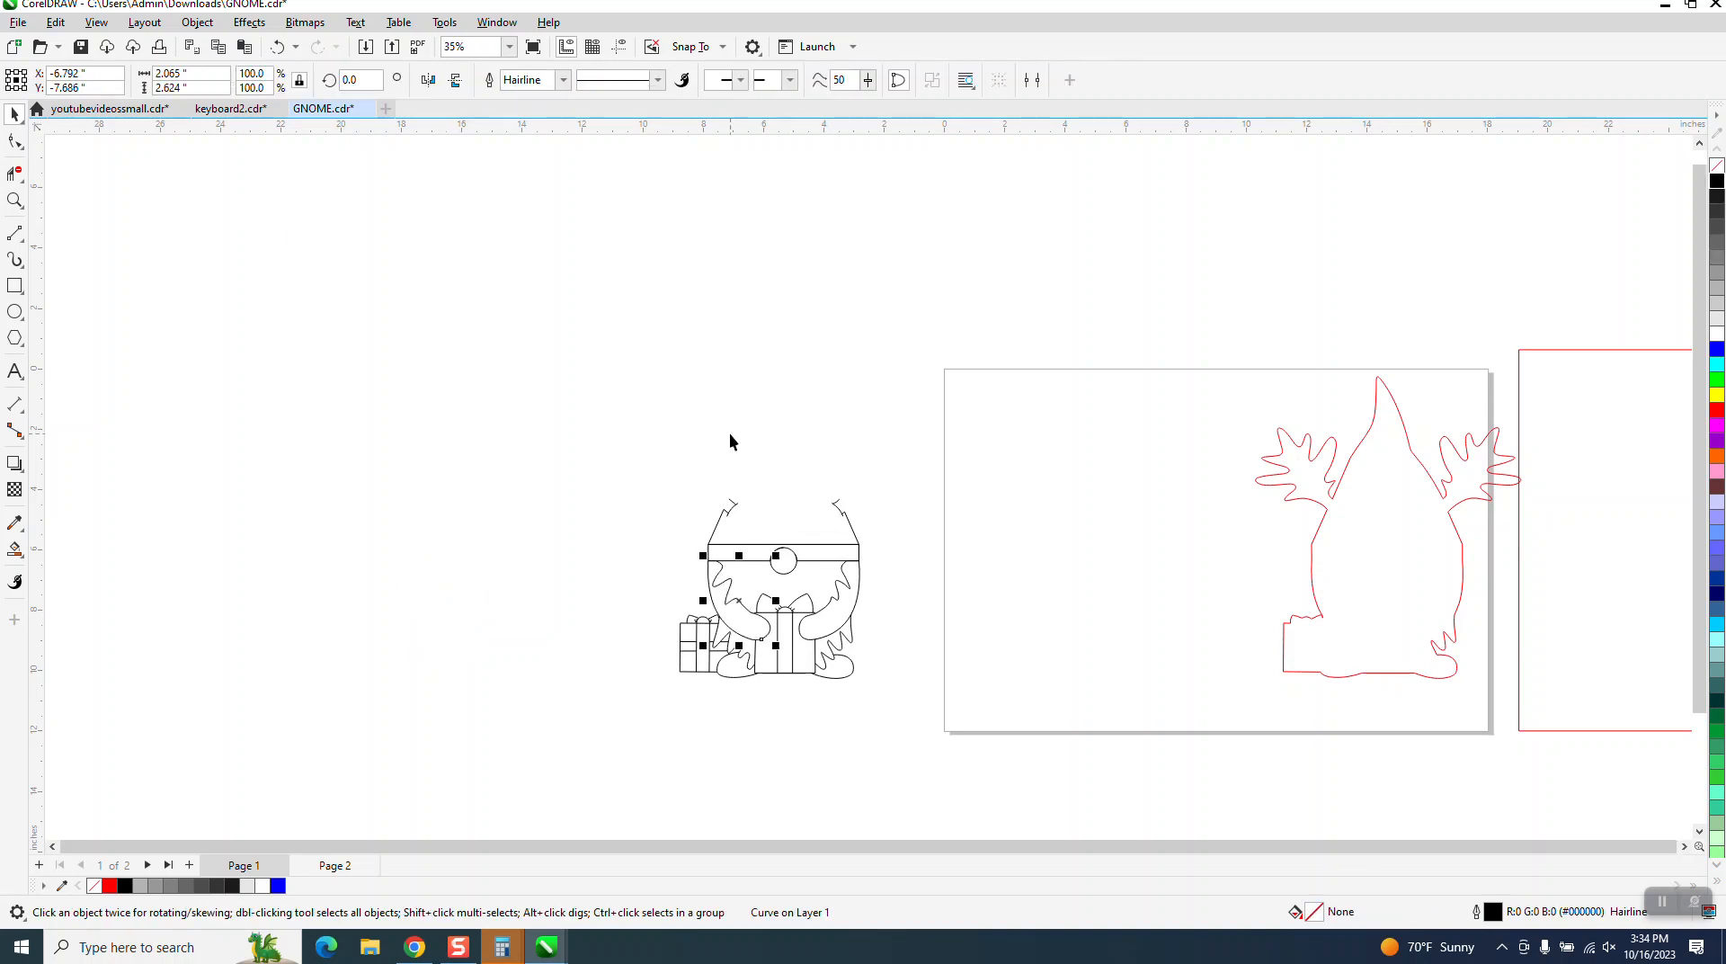
# Select individual curves of the gnome, such as the gift ribbon lines, beard, foot and small gift, to examine which are still separate
pyautogui.click(14, 200)
pyautogui.moveTo(610, 514); pyautogui.dragTo(971, 764)
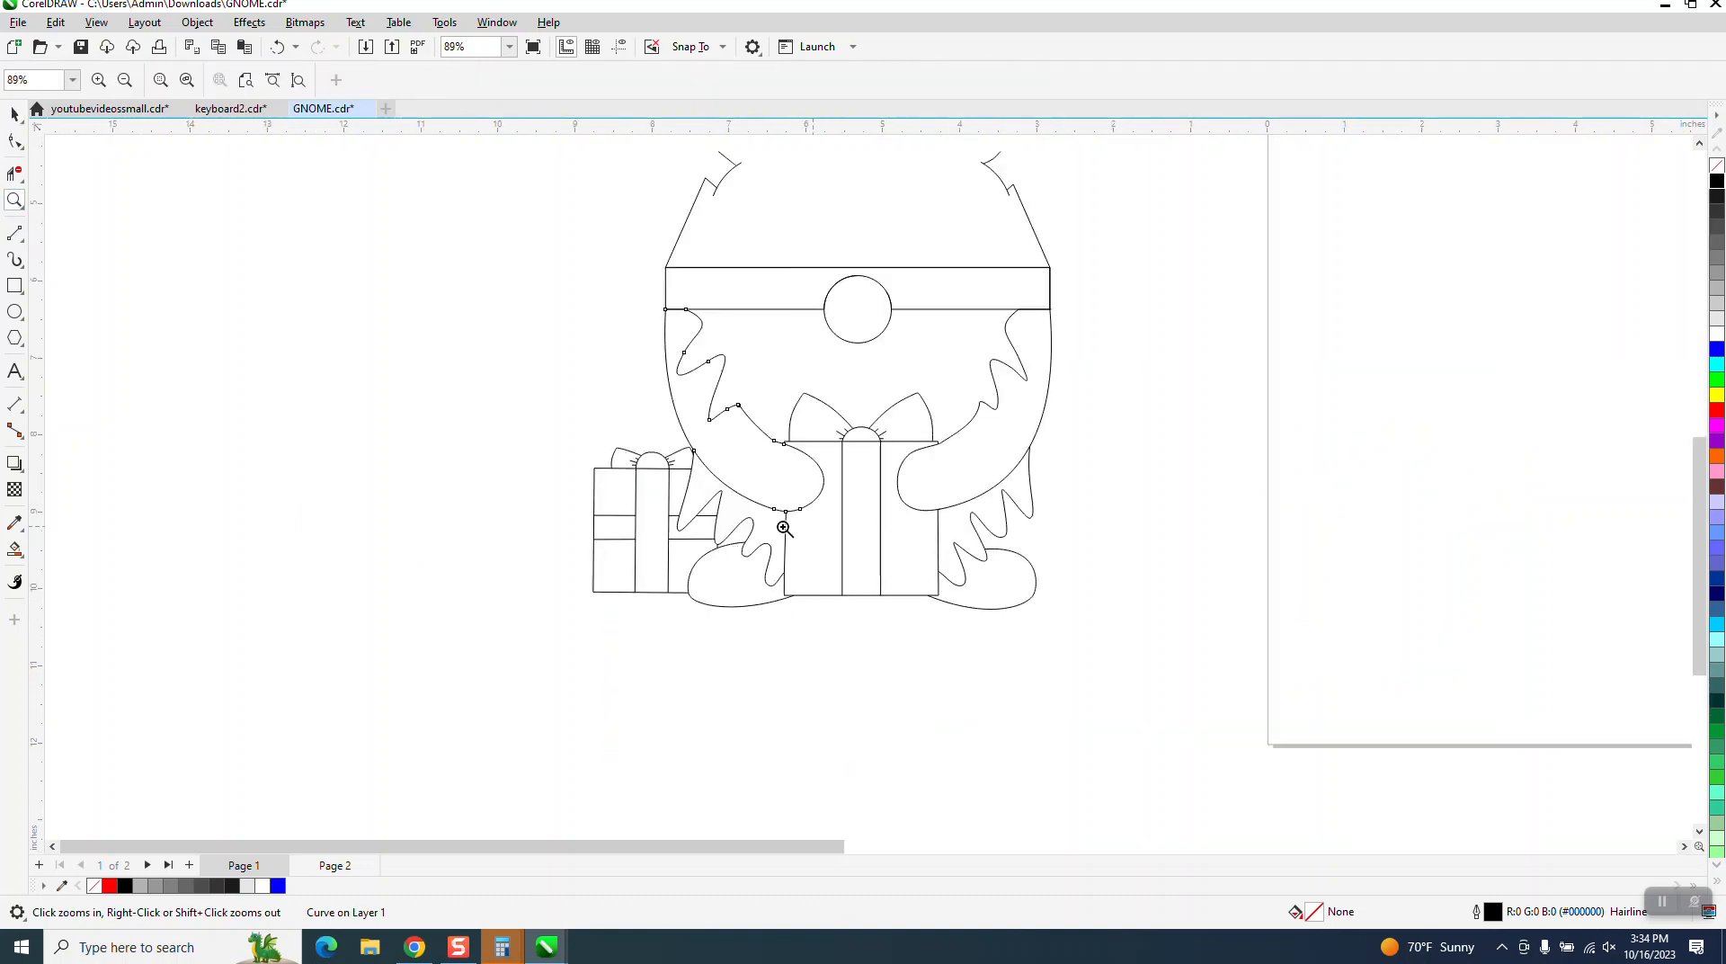
pyautogui.click(15, 114)
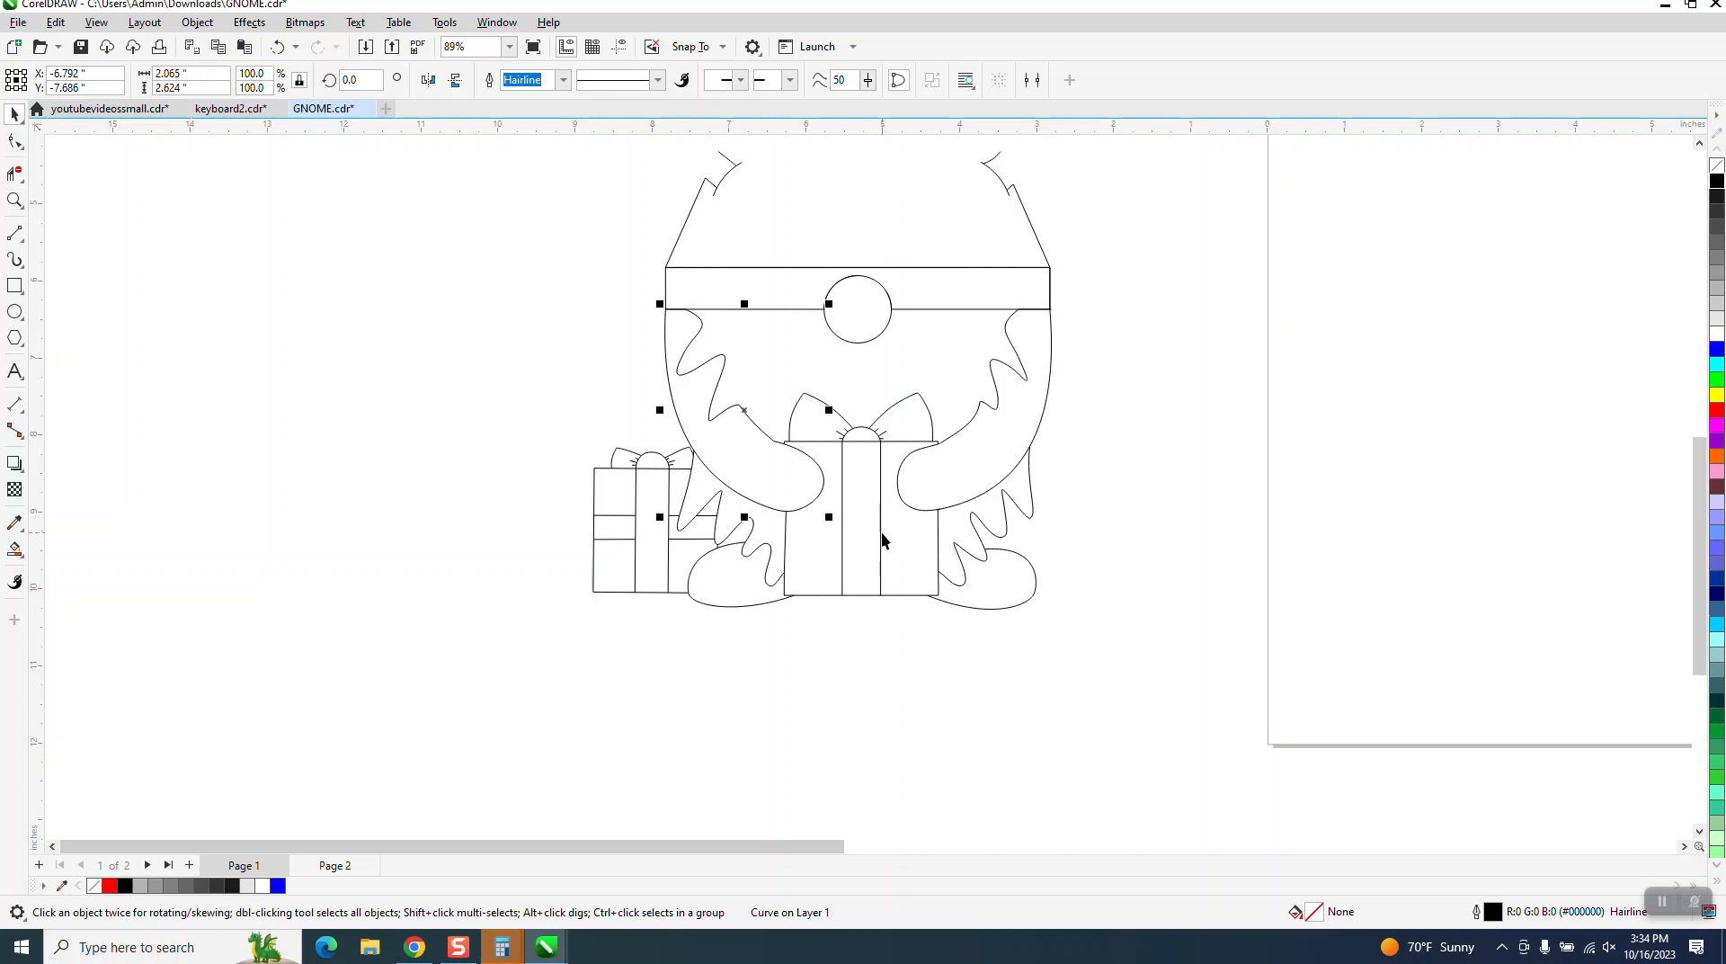
pyautogui.click(881, 532)
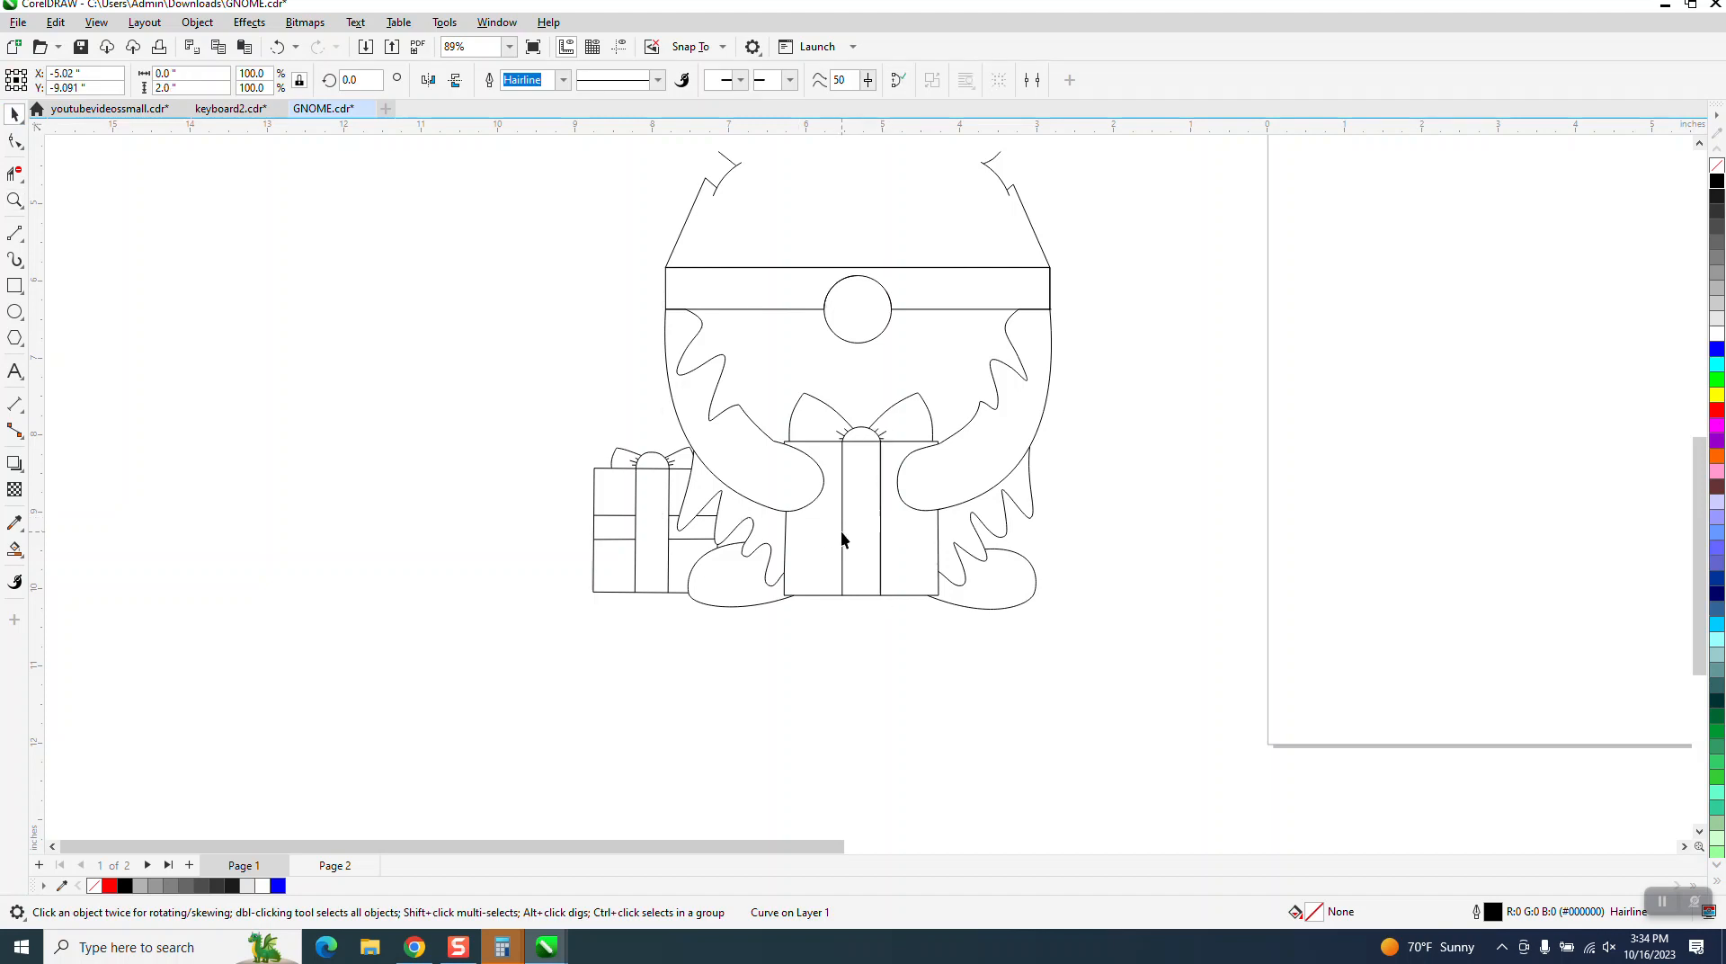
pyautogui.click(843, 537)
pyautogui.click(770, 564)
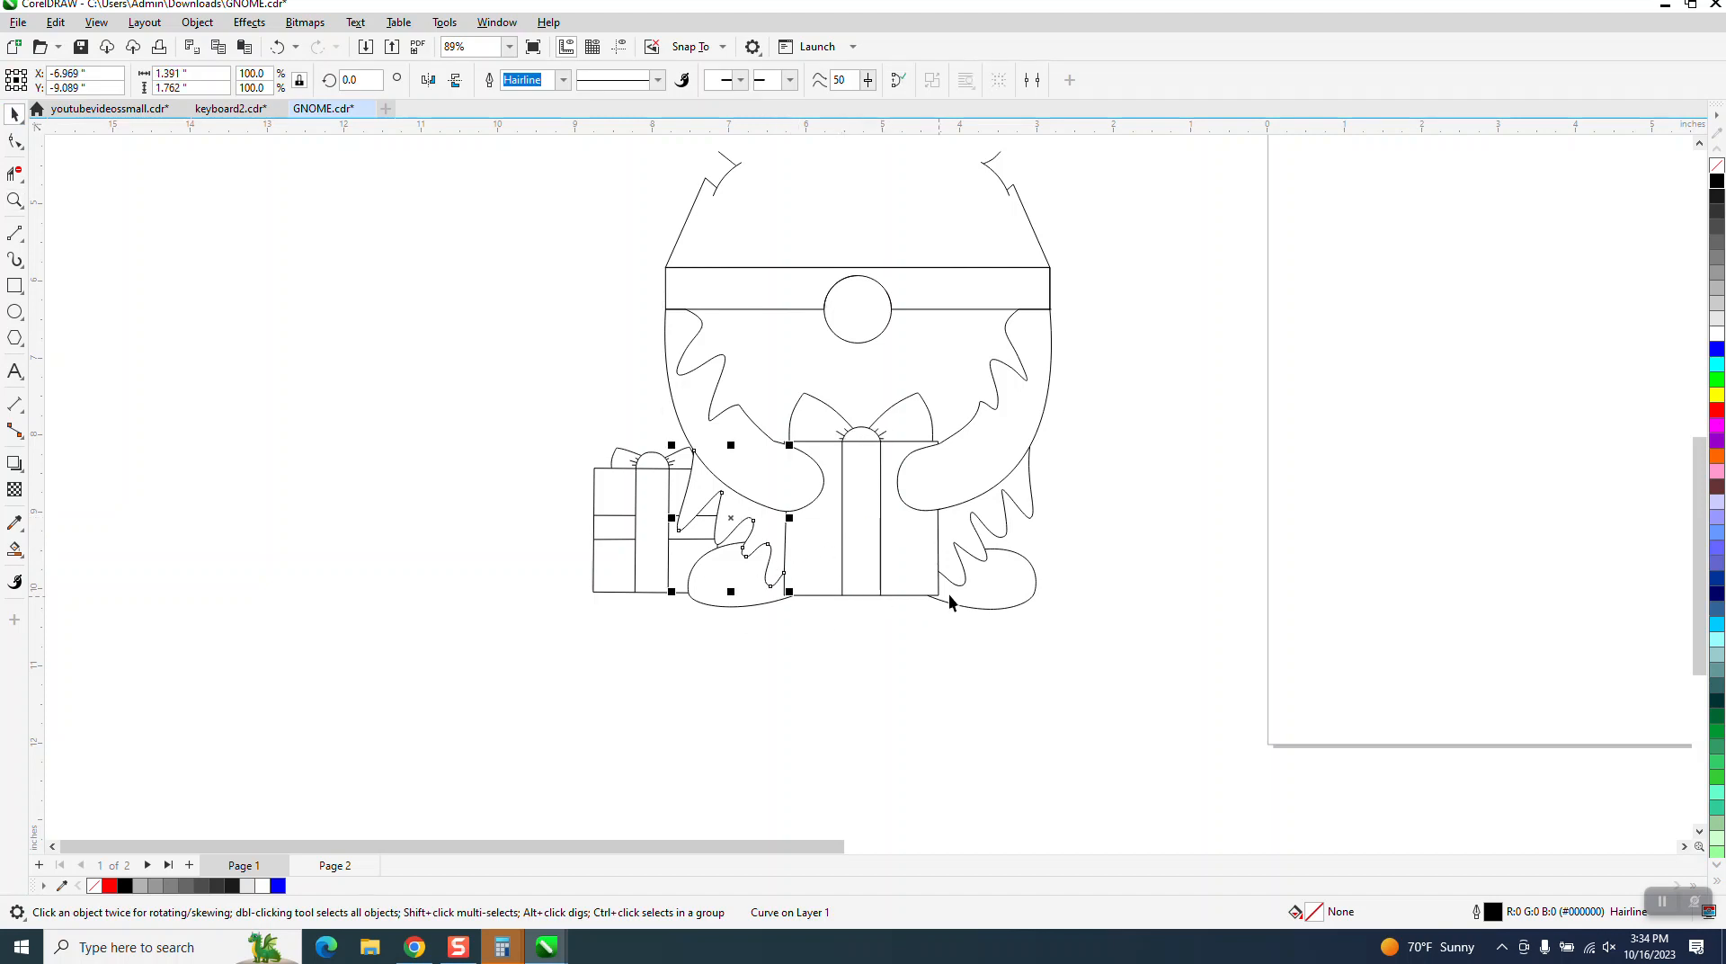
pyautogui.click(984, 609)
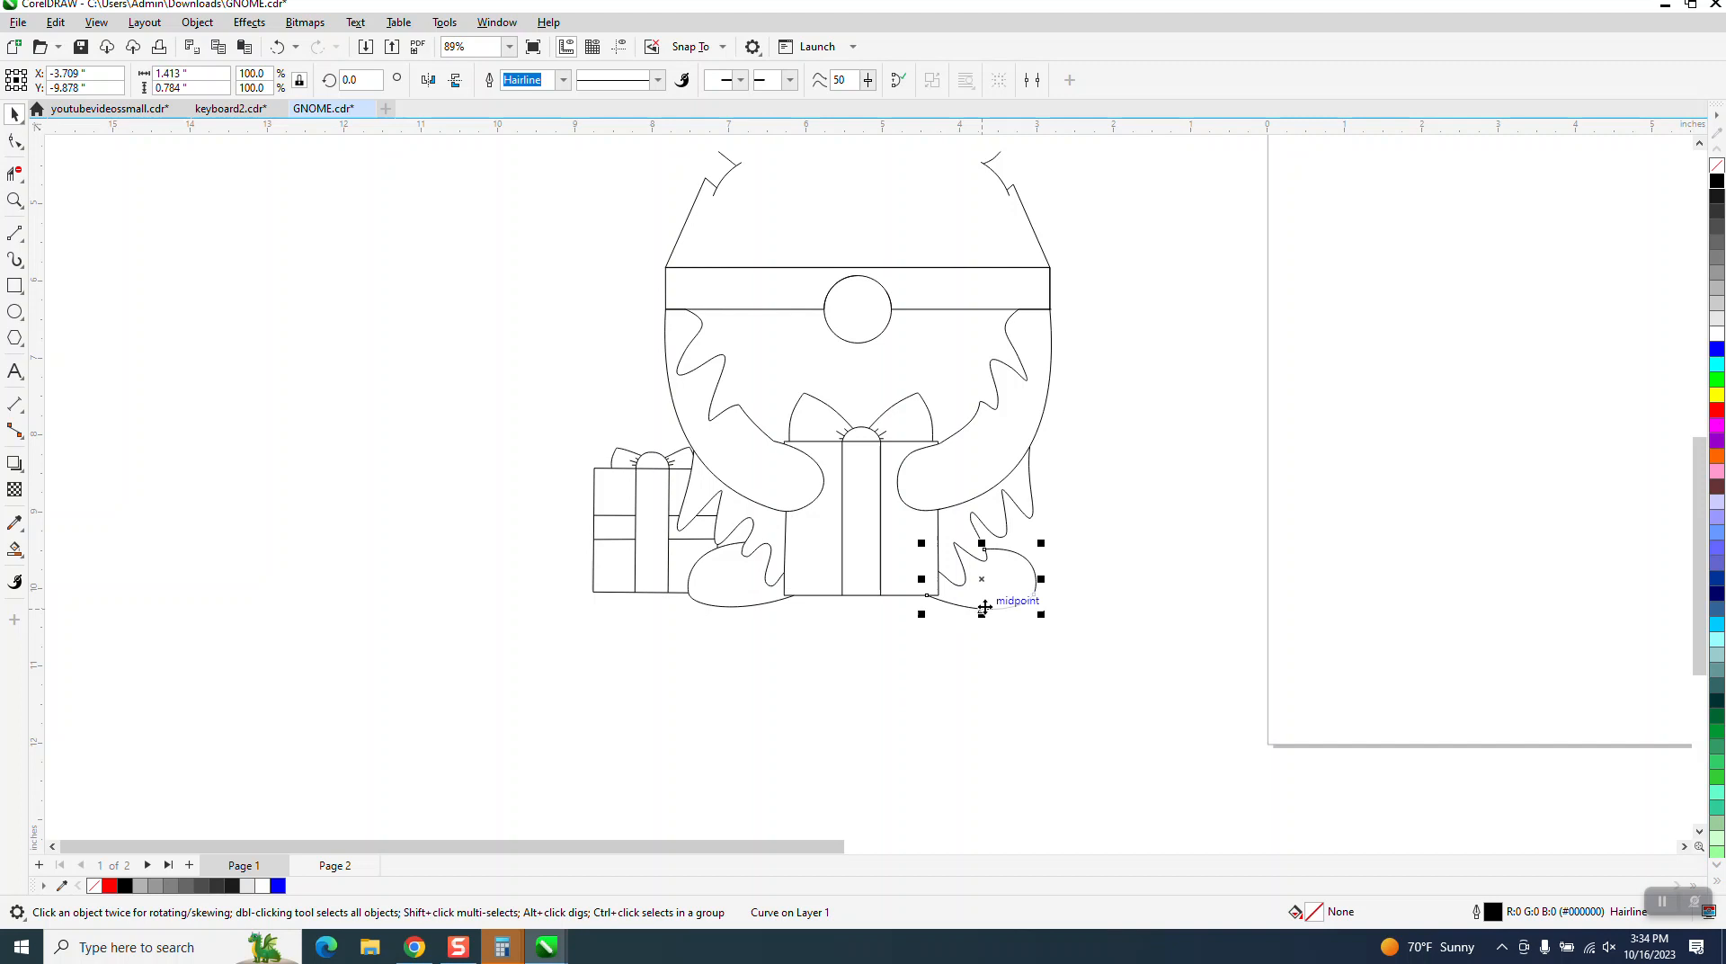
pyautogui.click(622, 592)
pyautogui.click(404, 539)
# Group all the black gnome artwork, including both rebuilt arms
pyautogui.scroll(-2, 409, 544)
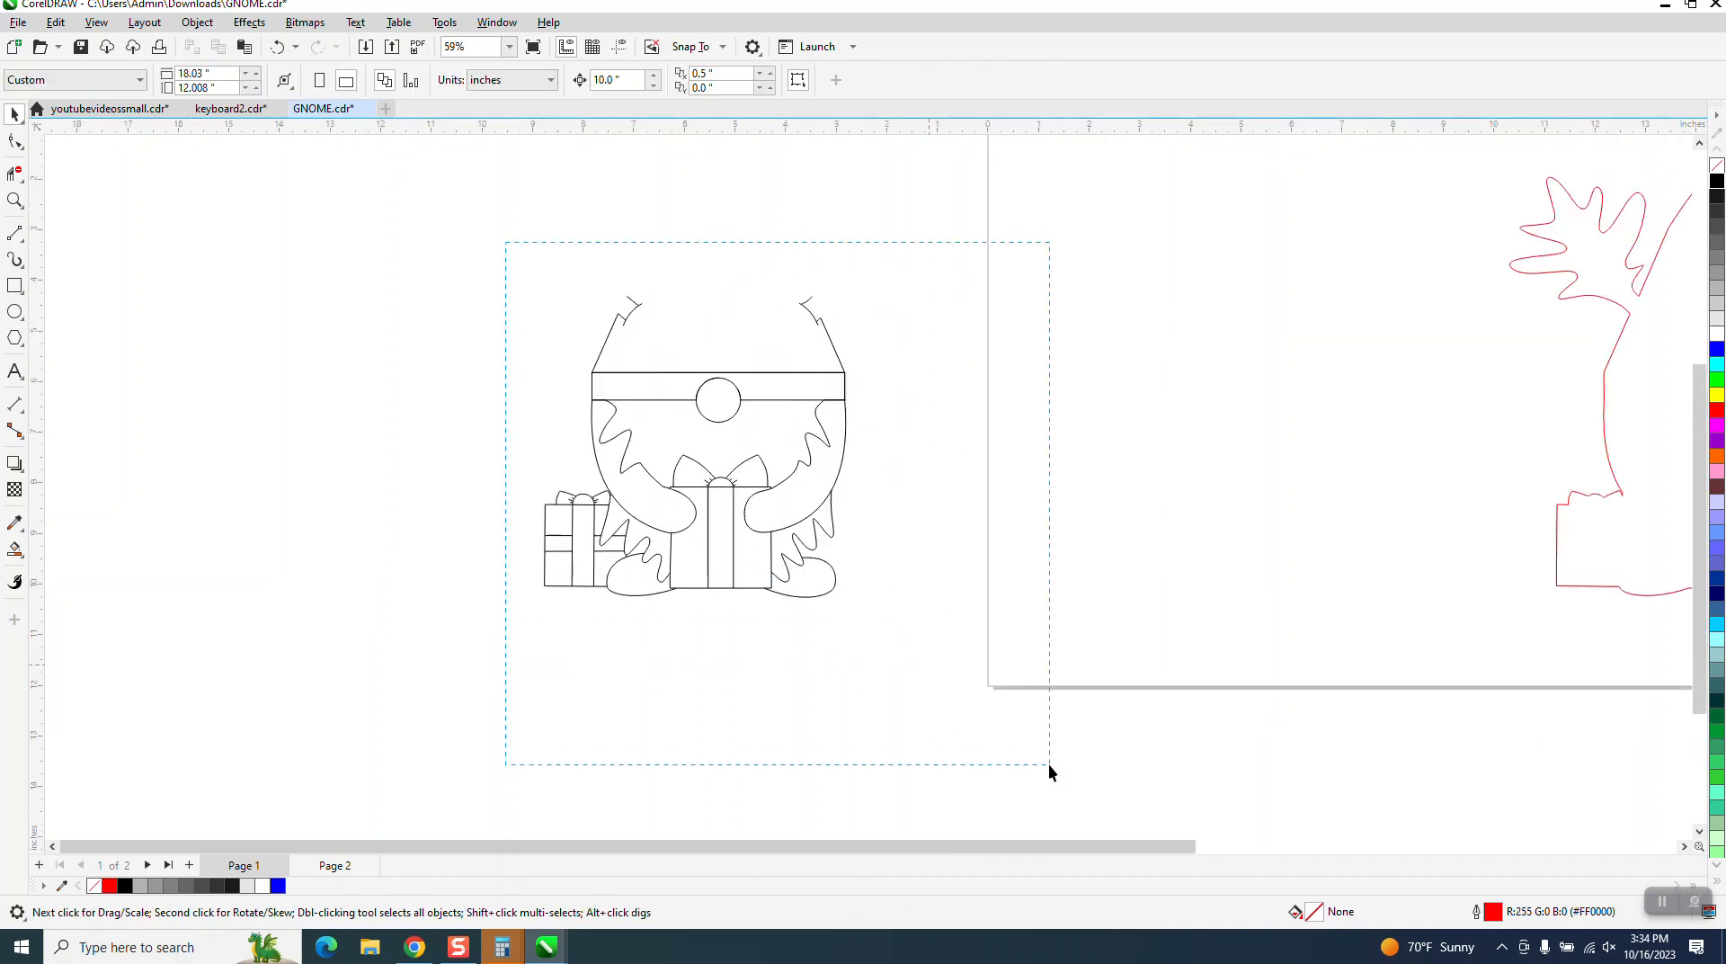
pyautogui.moveTo(1049, 764); pyautogui.dragTo(1054, 757)
pyautogui.hotkey('ctrl', 'g')
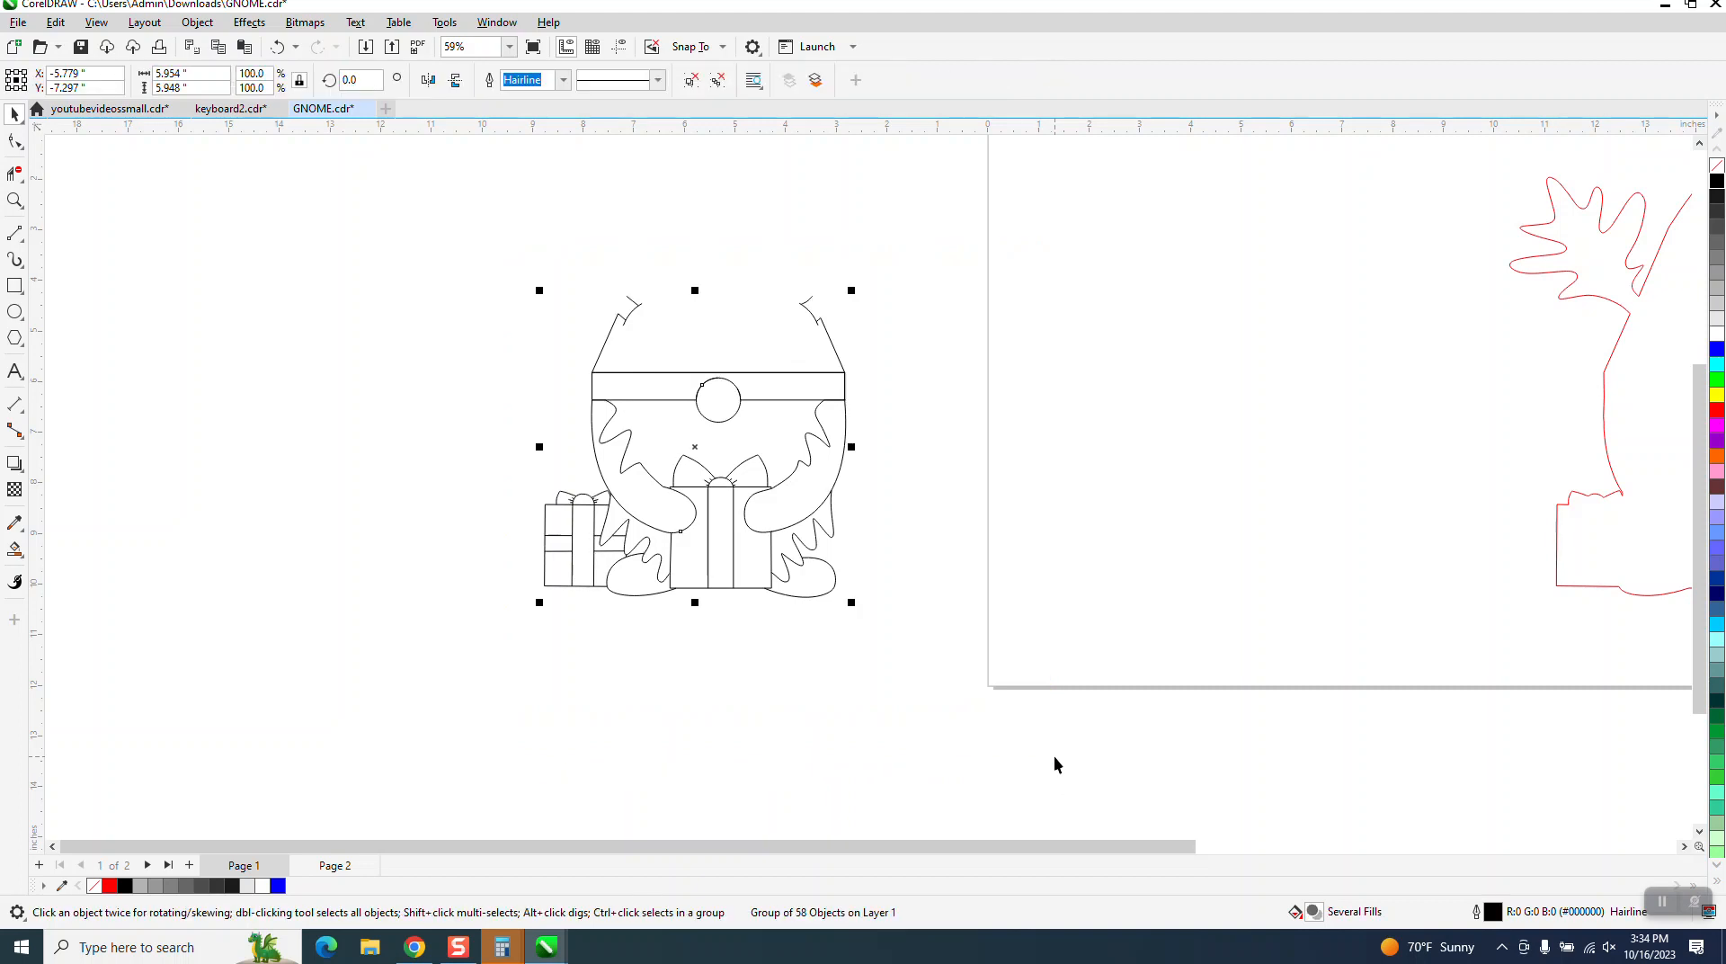
# Nudge the red gnome outline 20 inches left onto the black artwork
pyautogui.scroll(-2, 1191, 587)
pyautogui.click(1482, 470)
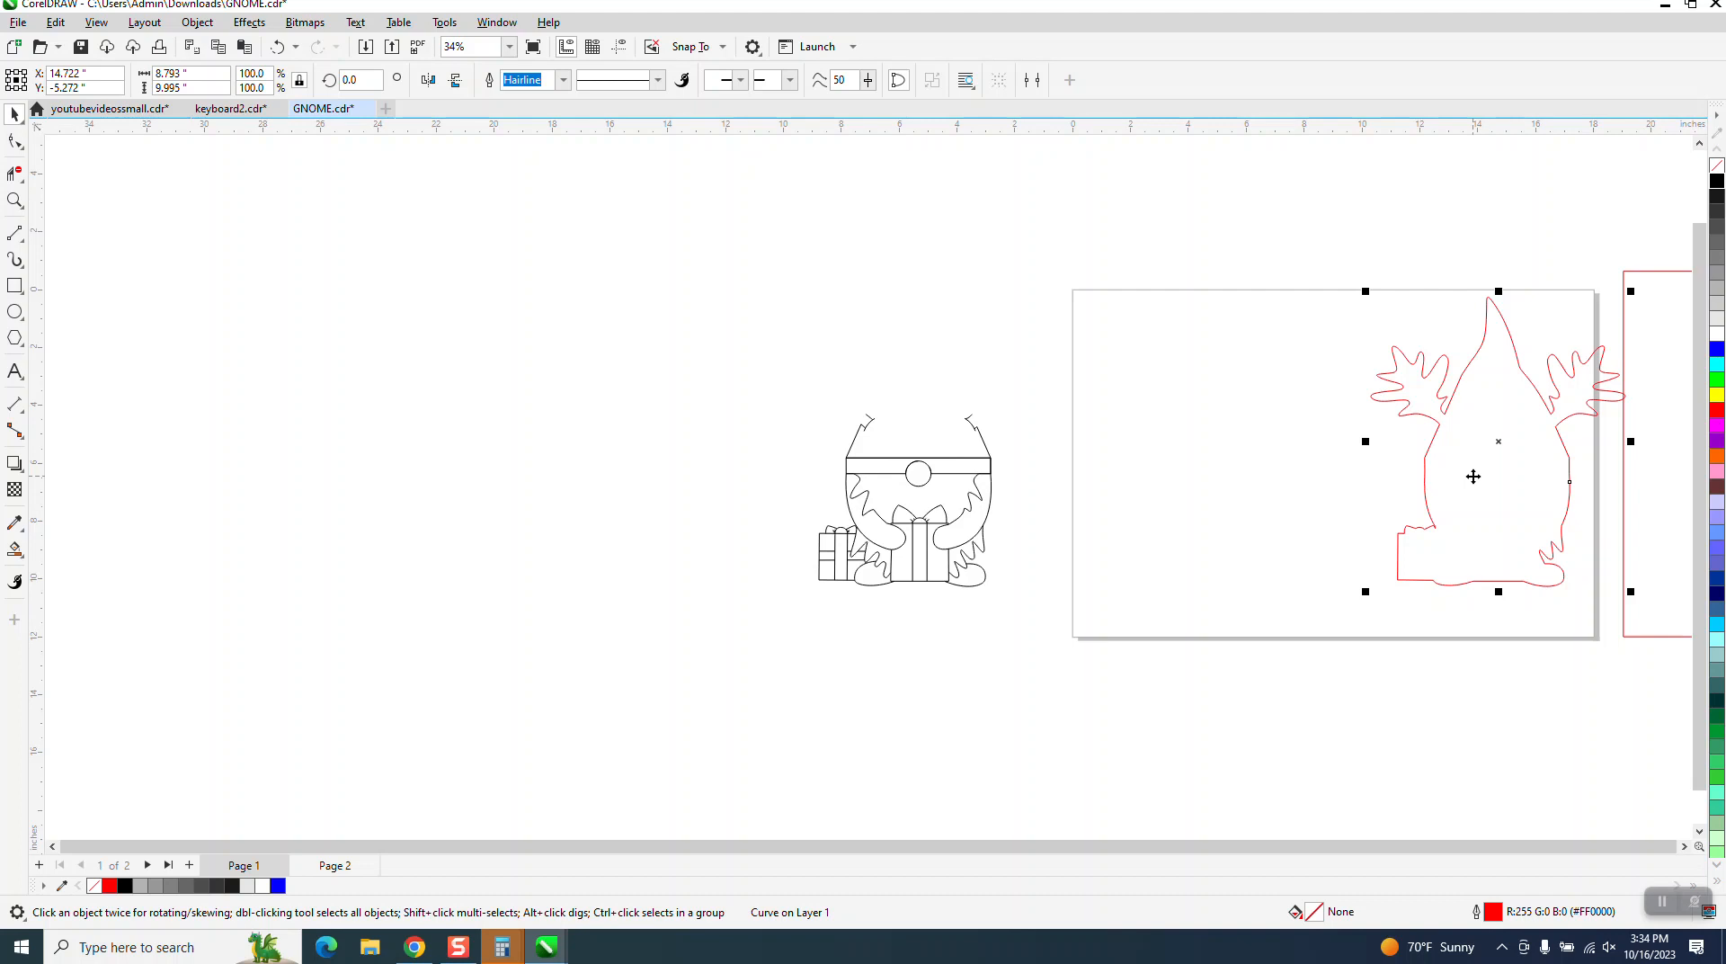
pyautogui.press('Left')
pyautogui.press('Left')
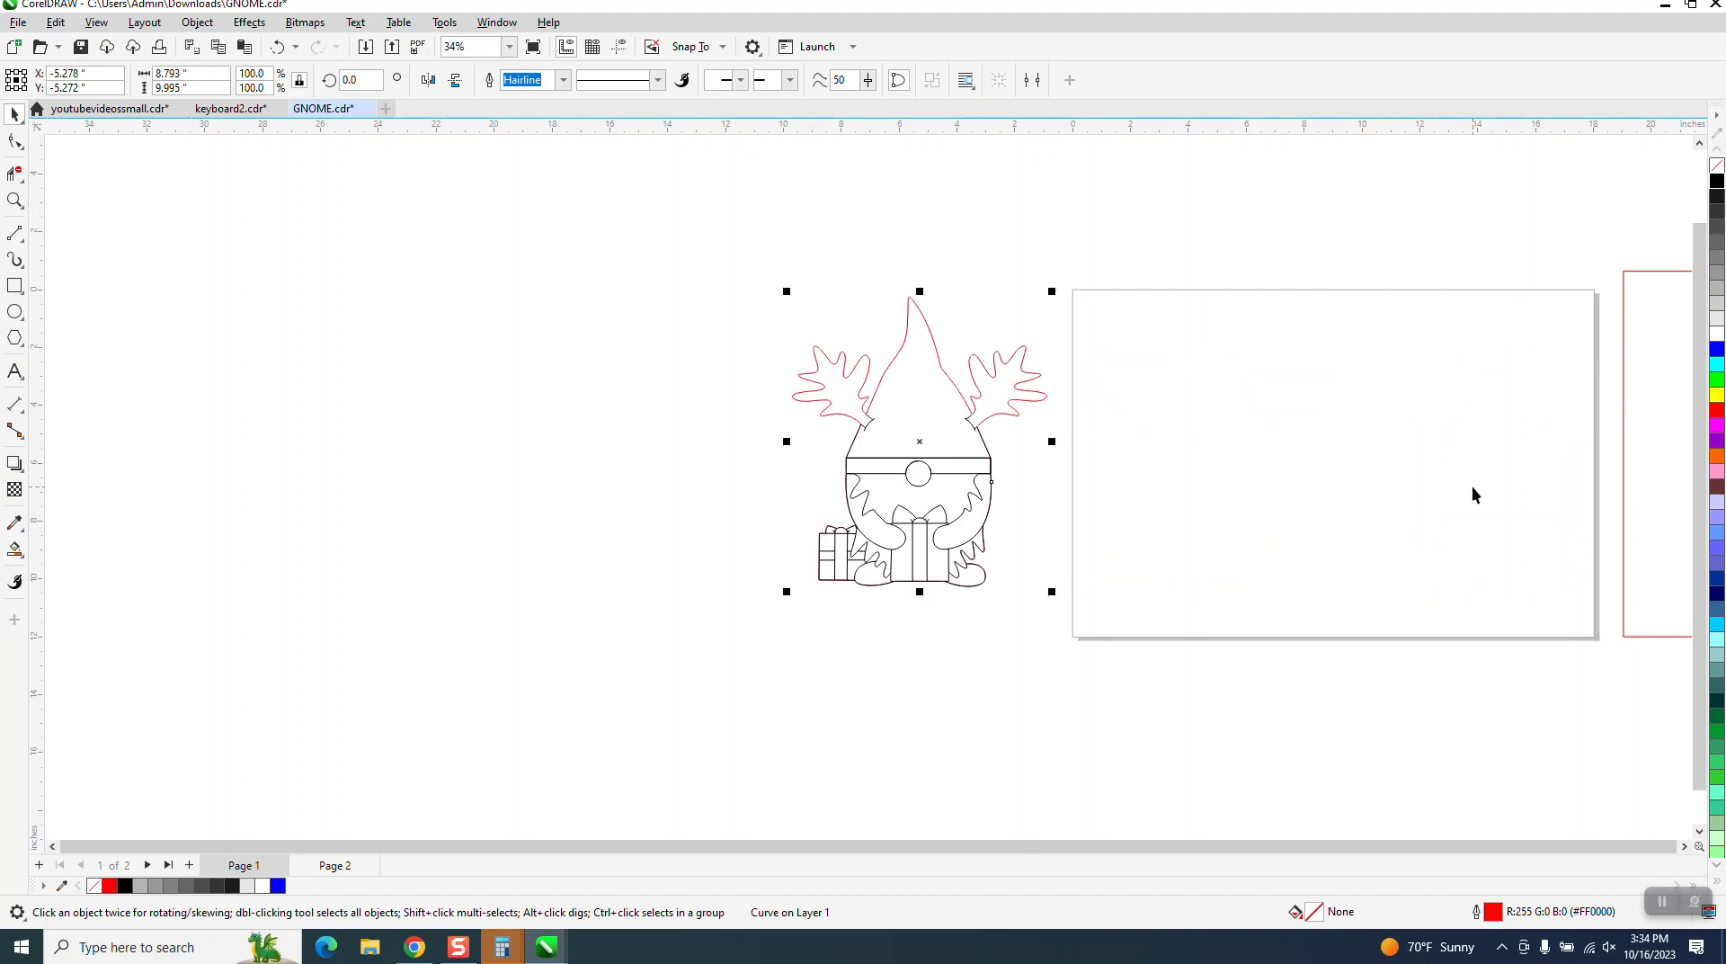
pyautogui.click(14, 200)
pyautogui.moveTo(728, 254); pyautogui.dragTo(1087, 678)
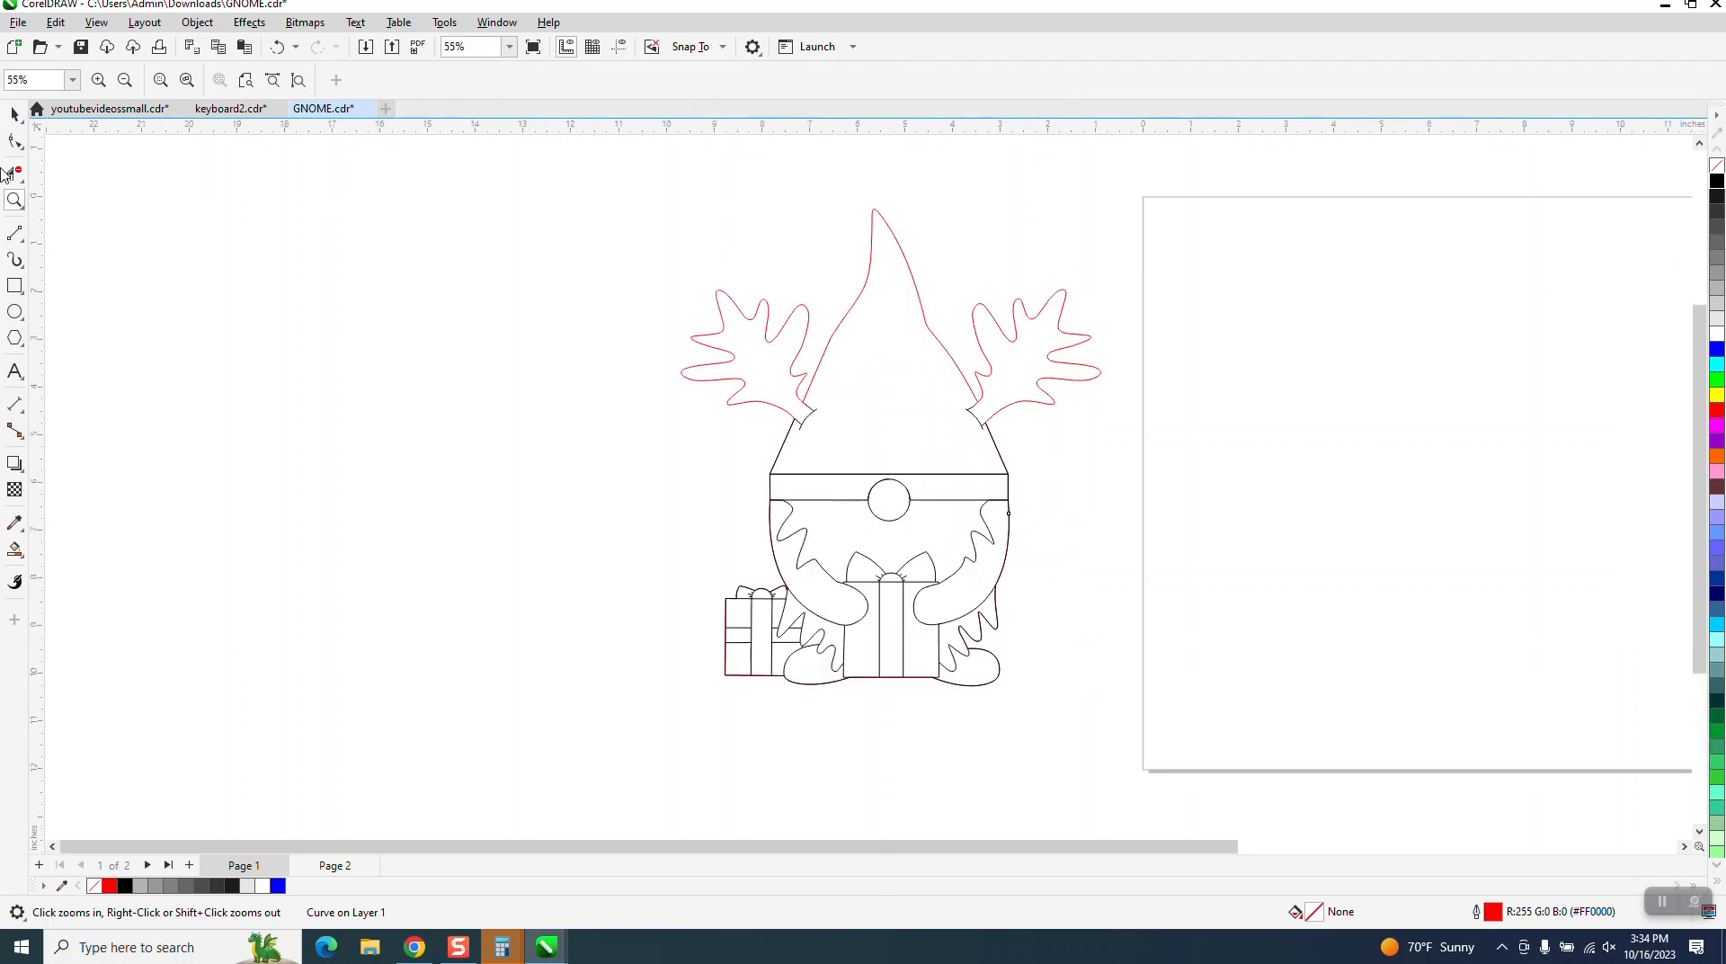
# Move the black gnome artwork together with its red outline onto the left part of the page, and deselect both
pyautogui.scroll(-1, 344, 333)
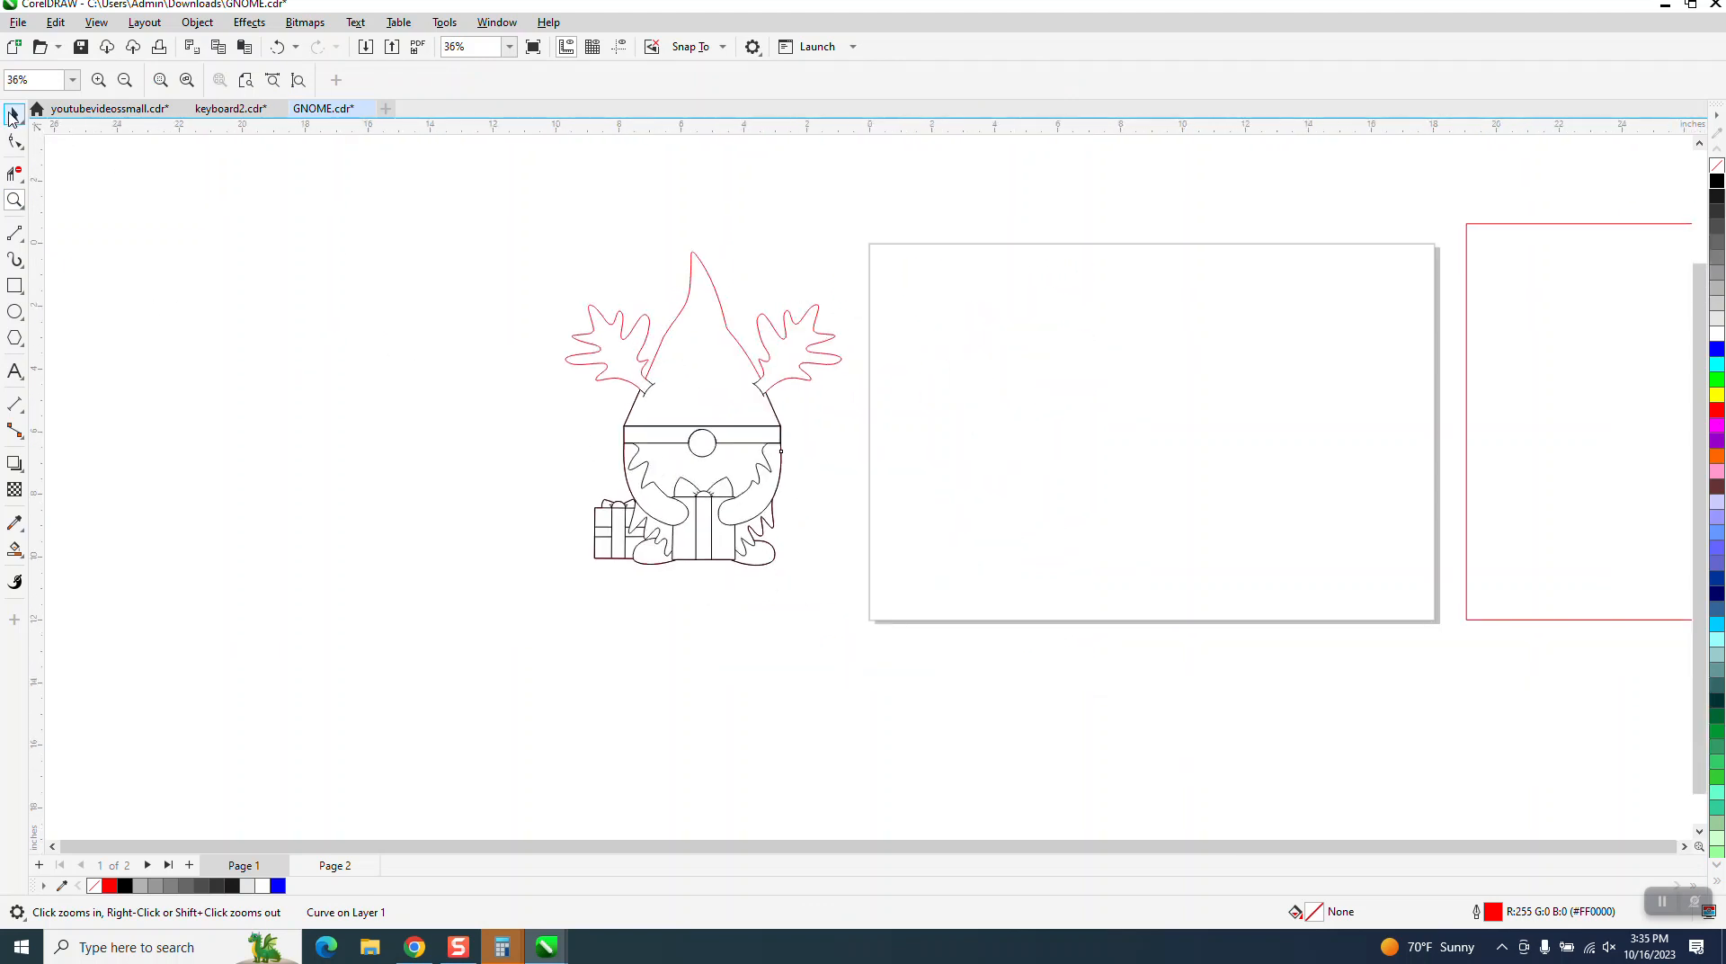
pyautogui.click(14, 115)
pyautogui.click(1006, 353)
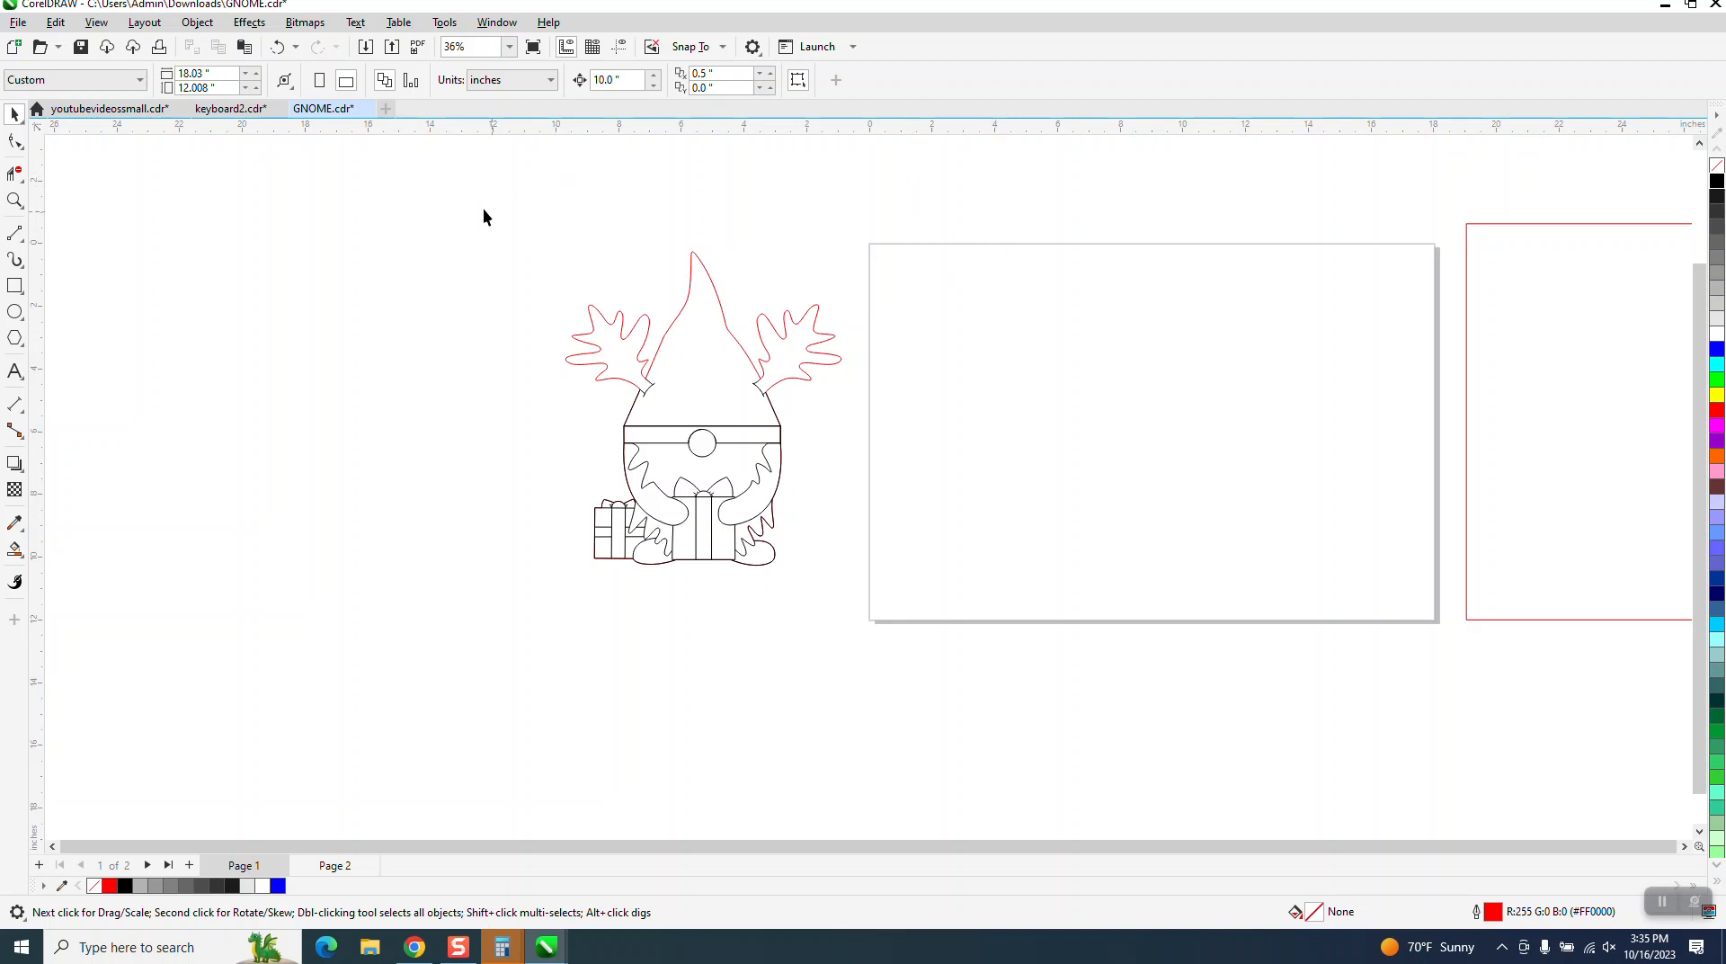
pyautogui.moveTo(867, 603); pyautogui.dragTo(882, 617)
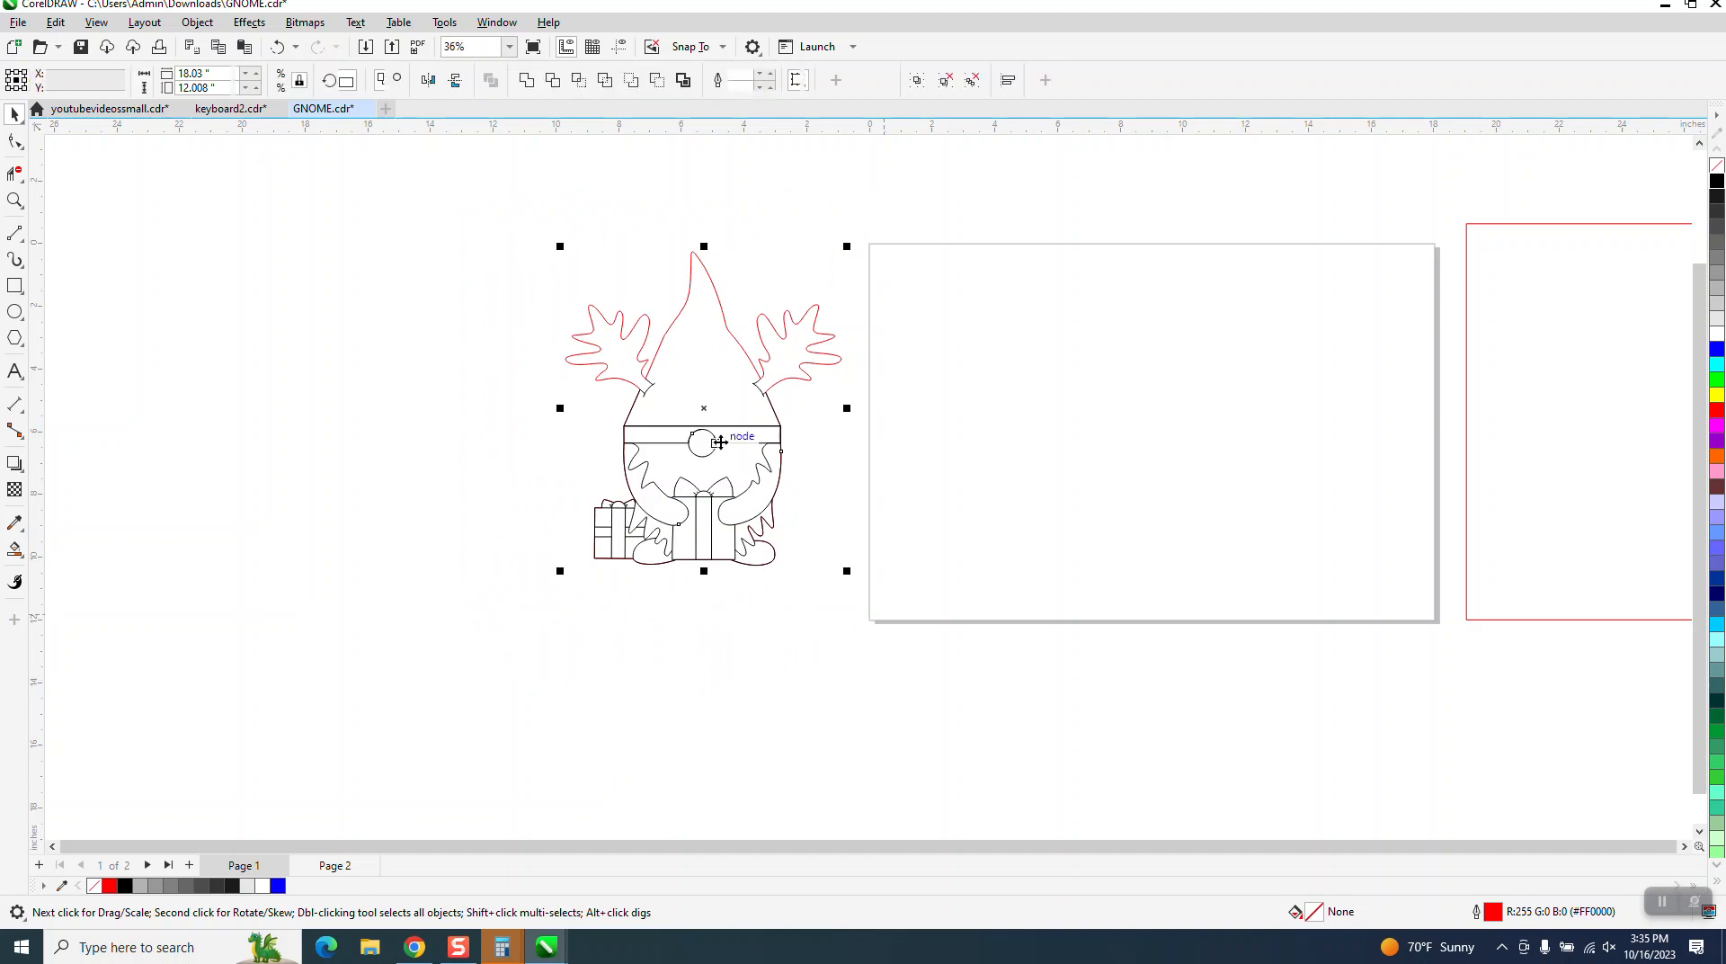
pyautogui.moveTo(710, 416); pyautogui.dragTo(1005, 413)
pyautogui.click(764, 236)
# Nudge the red outline alone 10 inches left, off the page and away from the black artwork
pyautogui.click(1027, 316)
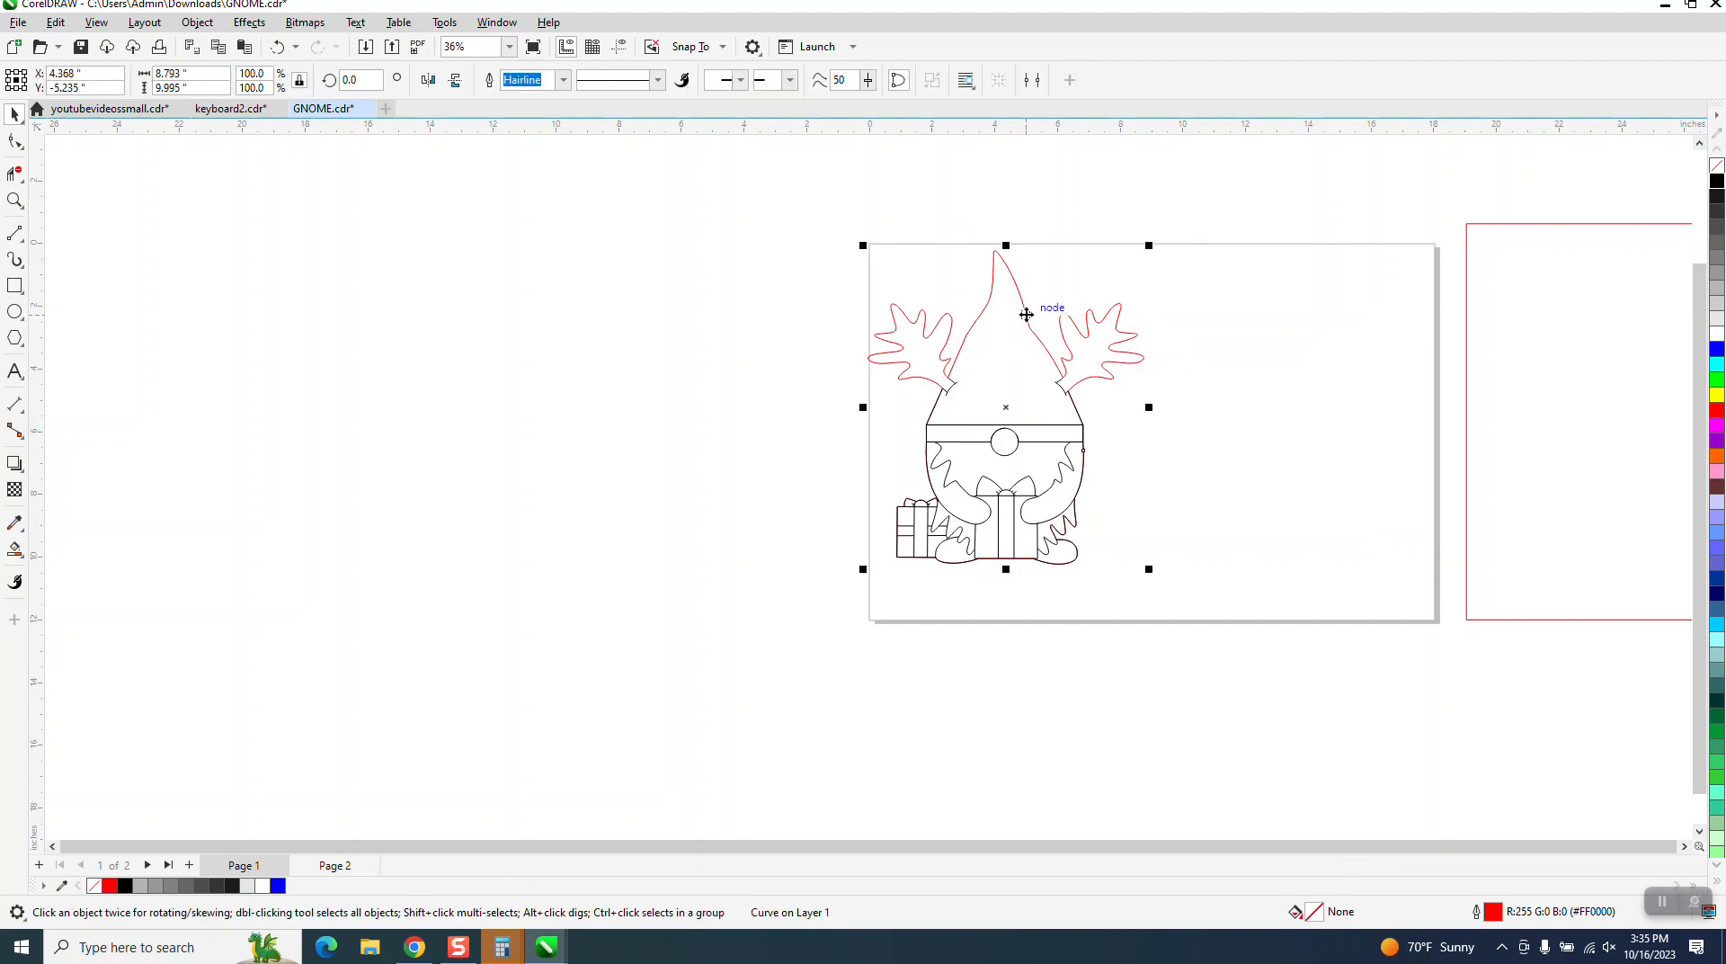
pyautogui.press('Left')
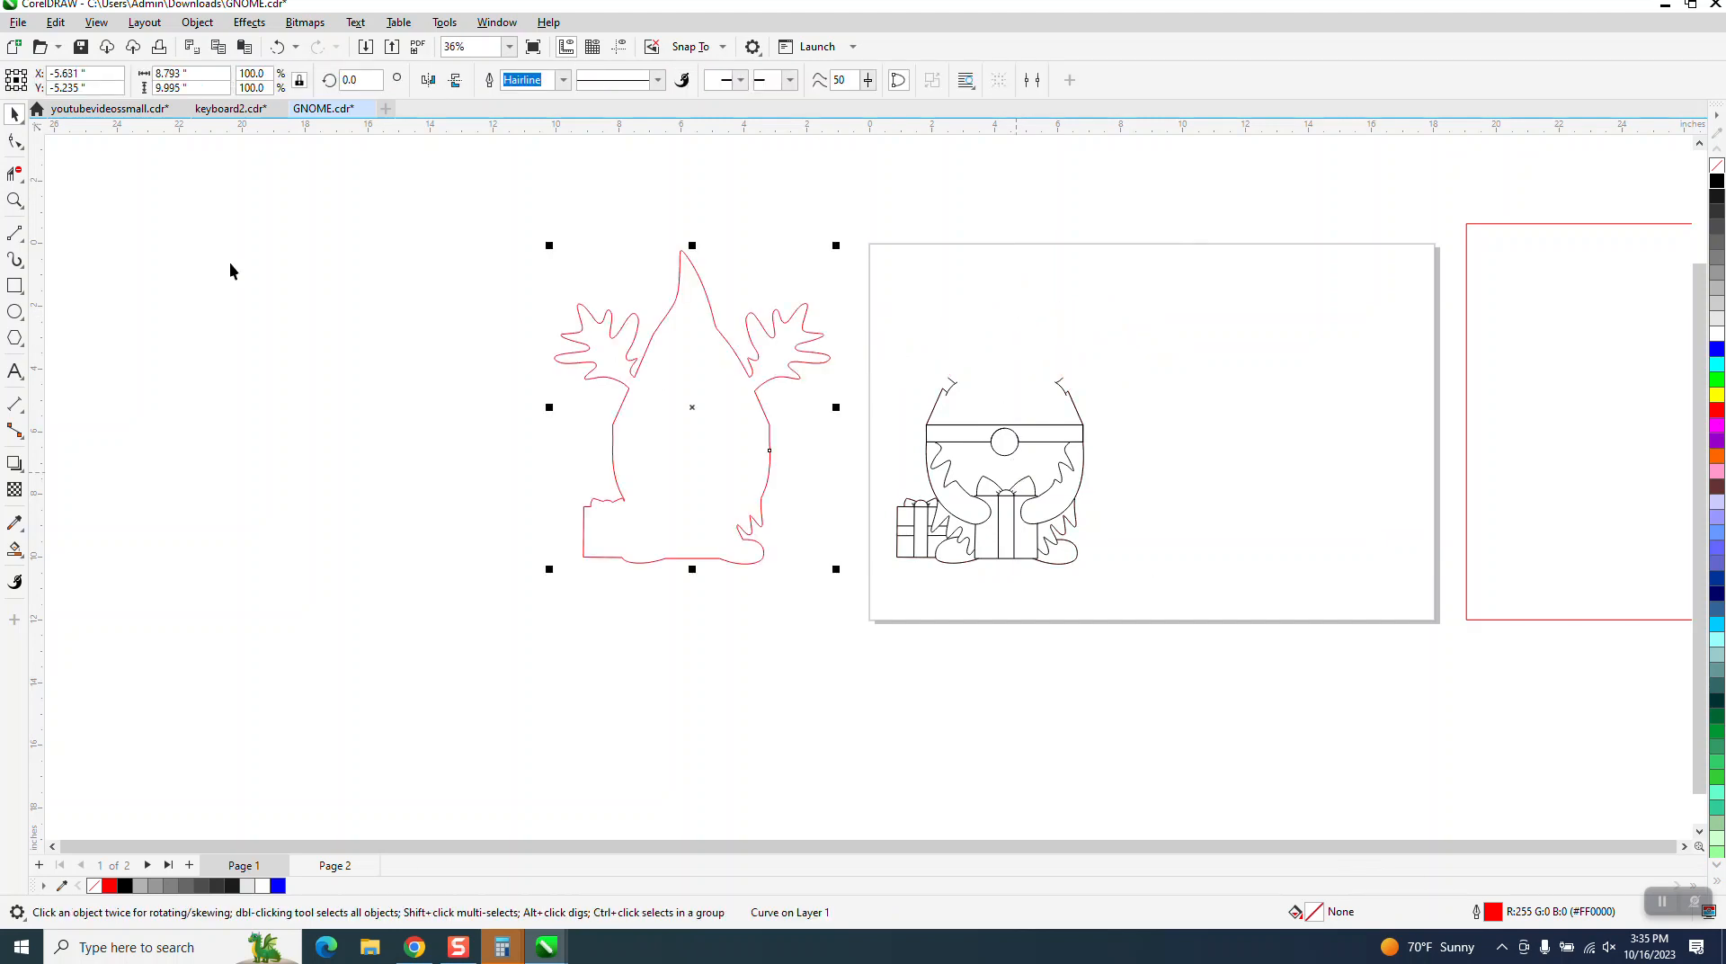
pyautogui.click(14, 201)
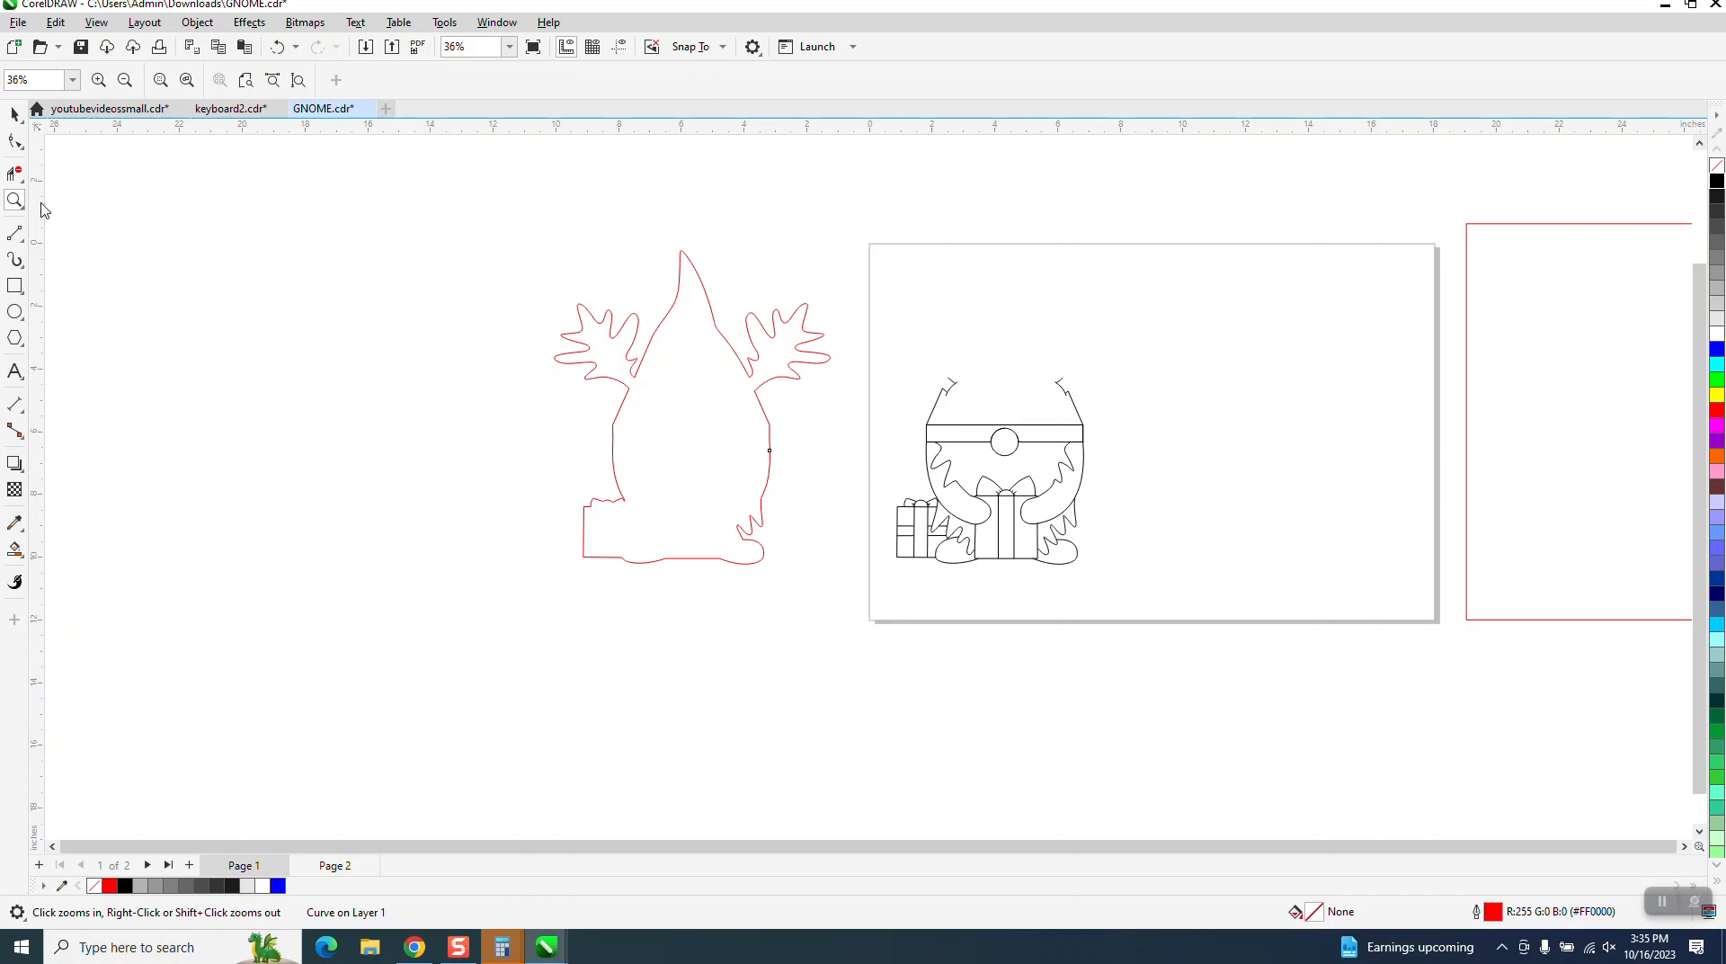
pyautogui.moveTo(790, 323); pyautogui.dragTo(1231, 583)
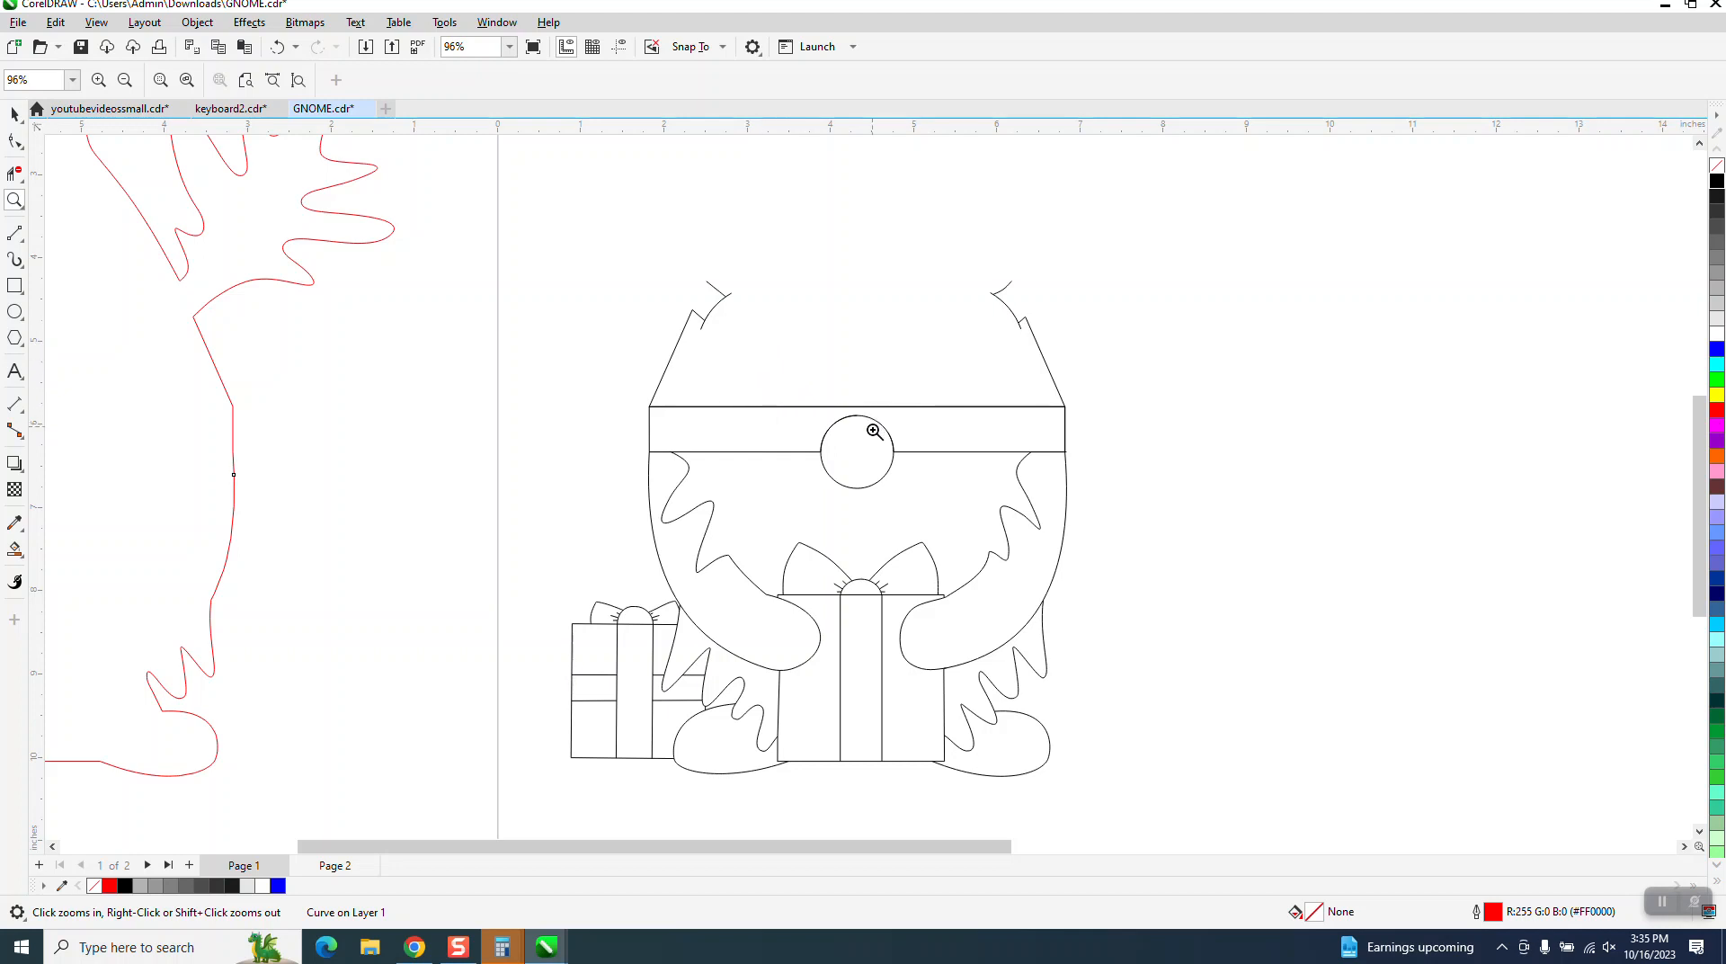
pyautogui.rightClick(936, 617)
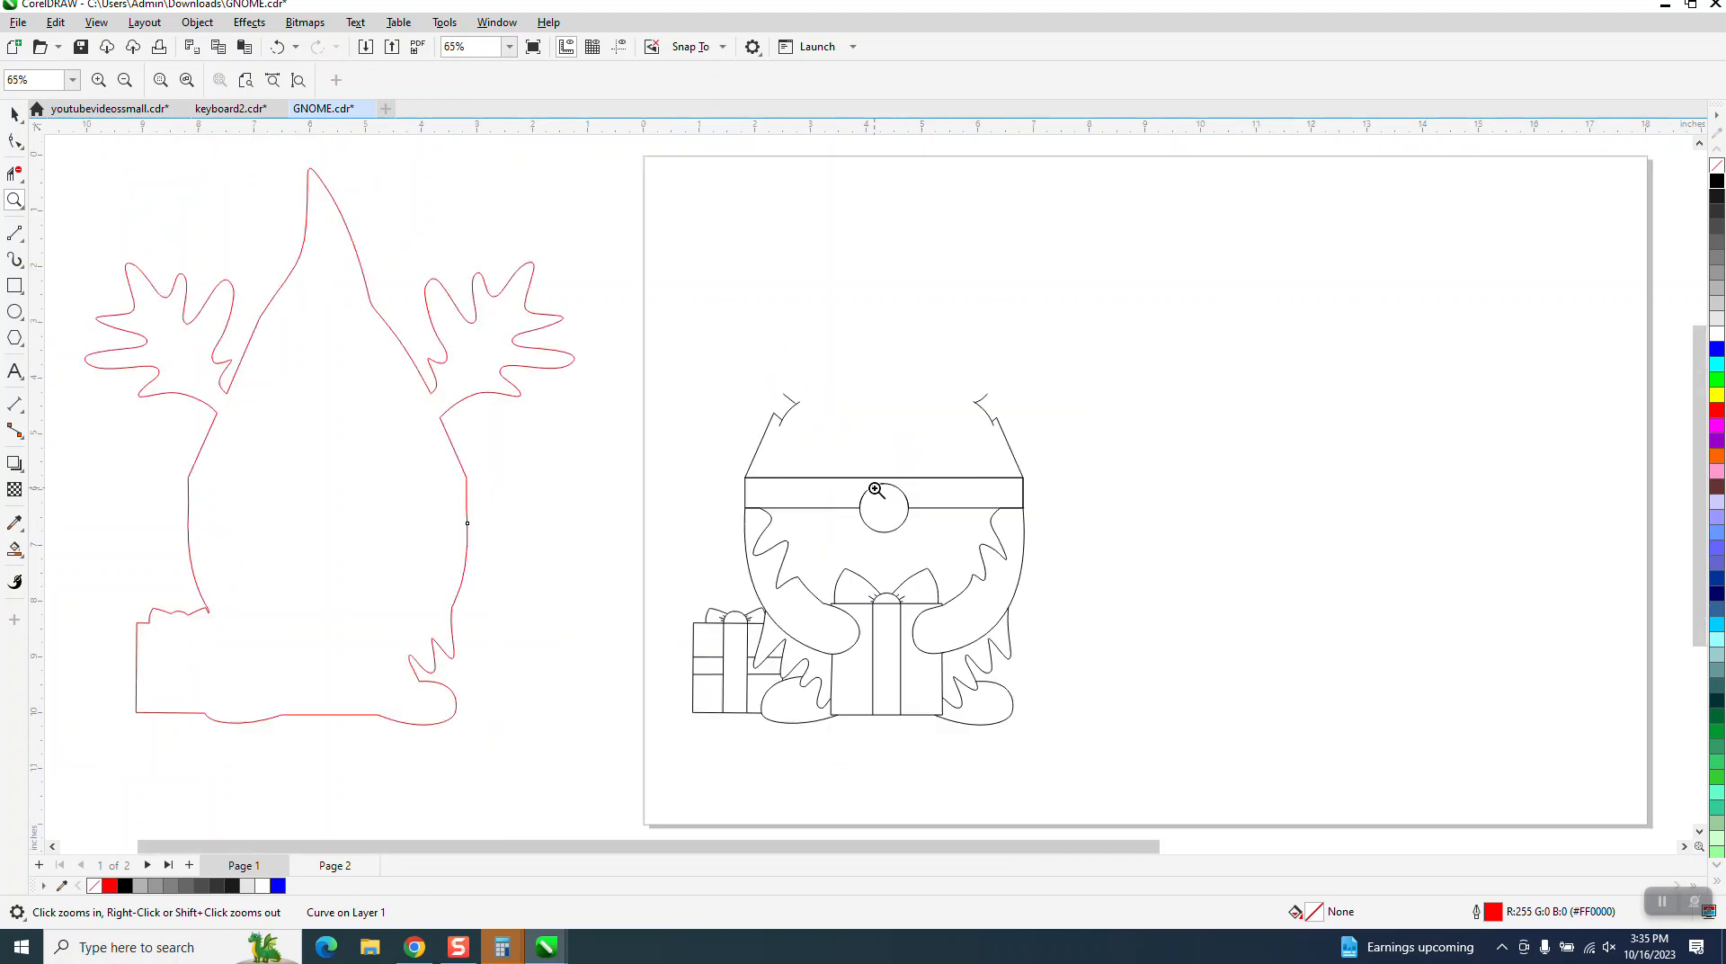
pyautogui.rightClick(862, 363)
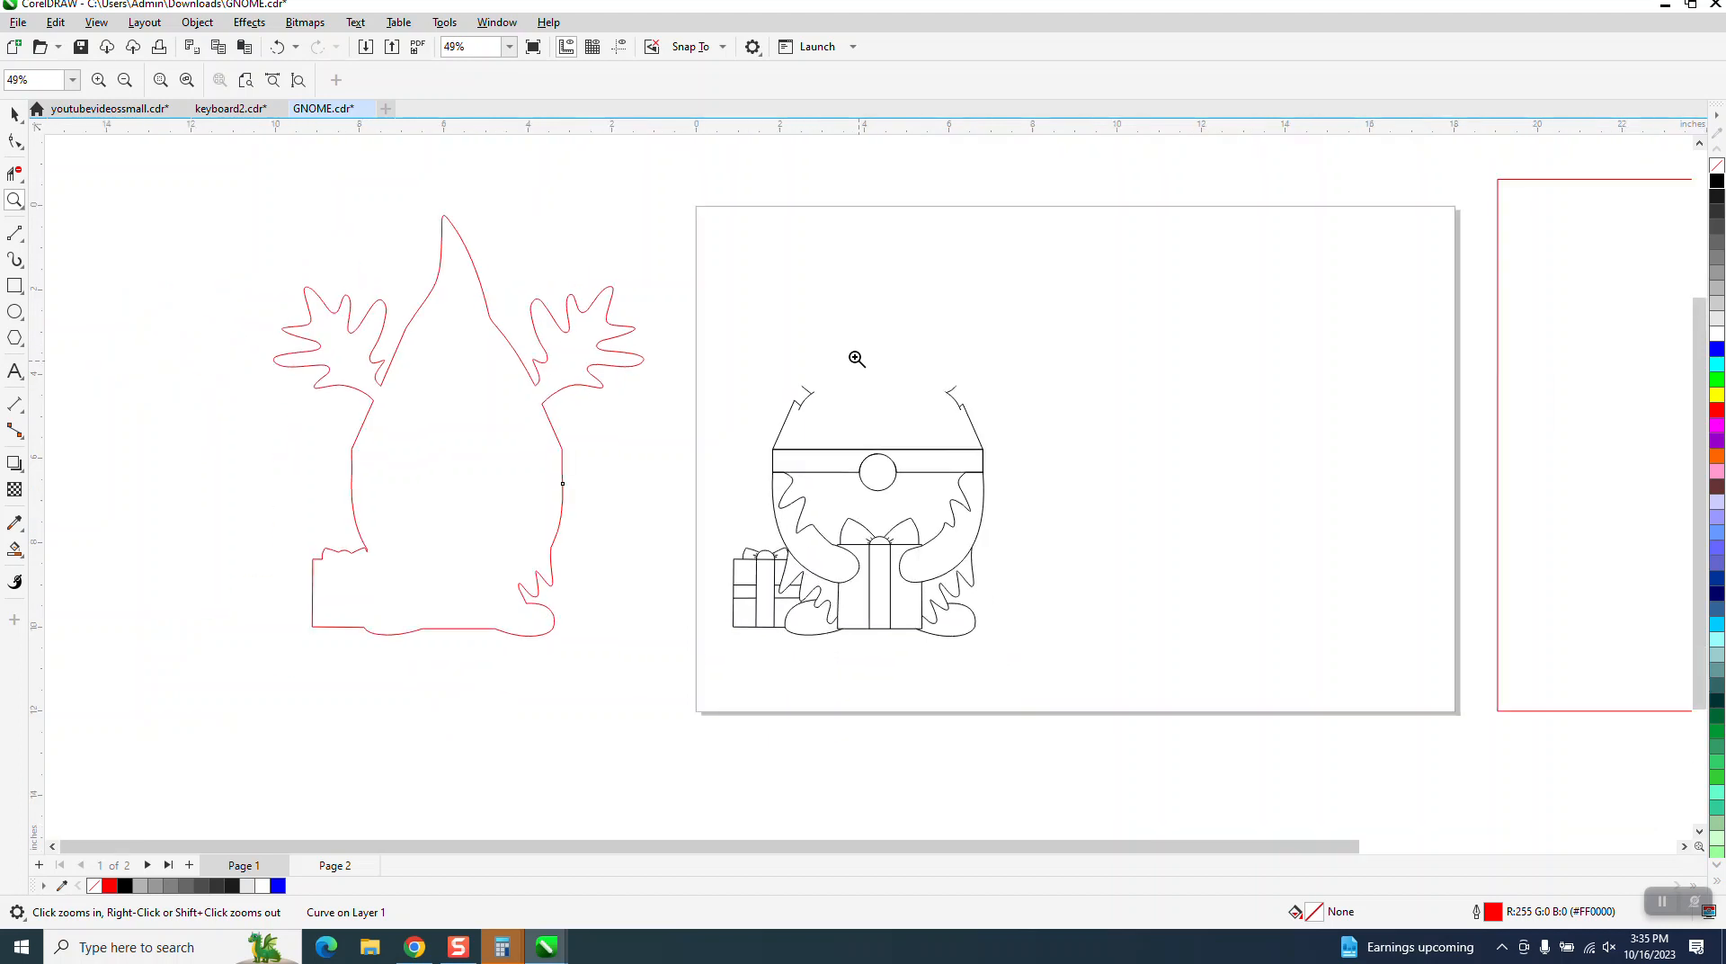
pyautogui.press('space')
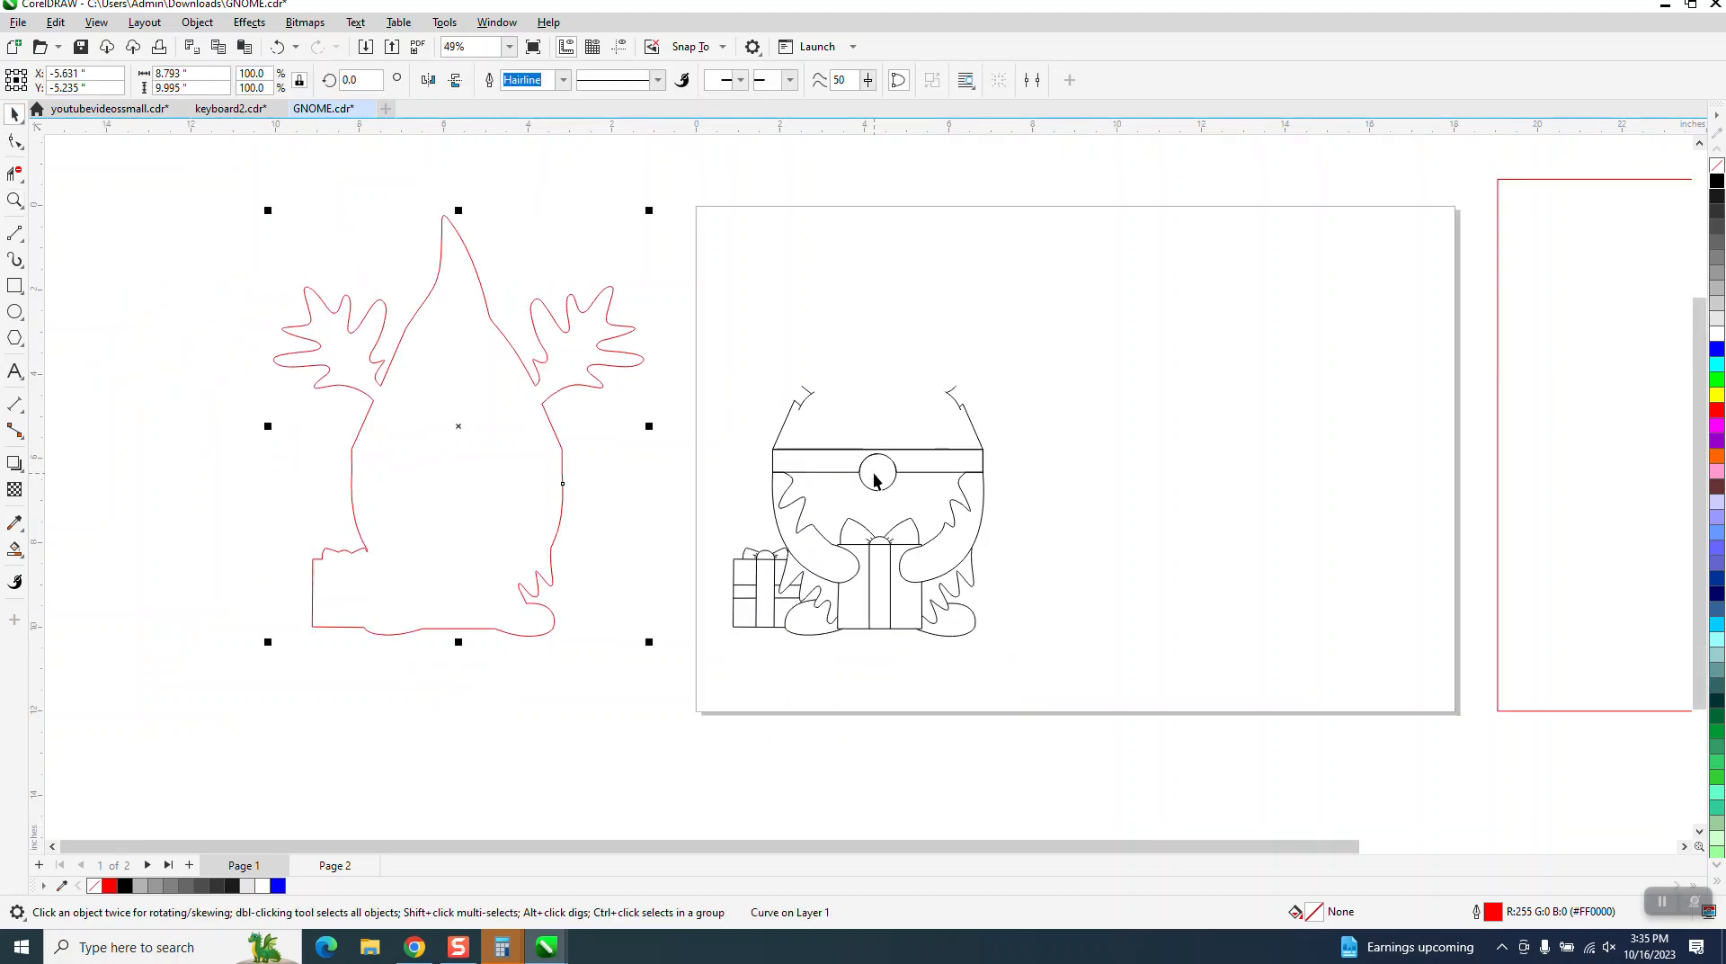
# Nudge the black gnome group 20 inches left past the red outline, and select the red outline
pyautogui.click(903, 447)
pyautogui.press('Left')
pyautogui.press('Left')
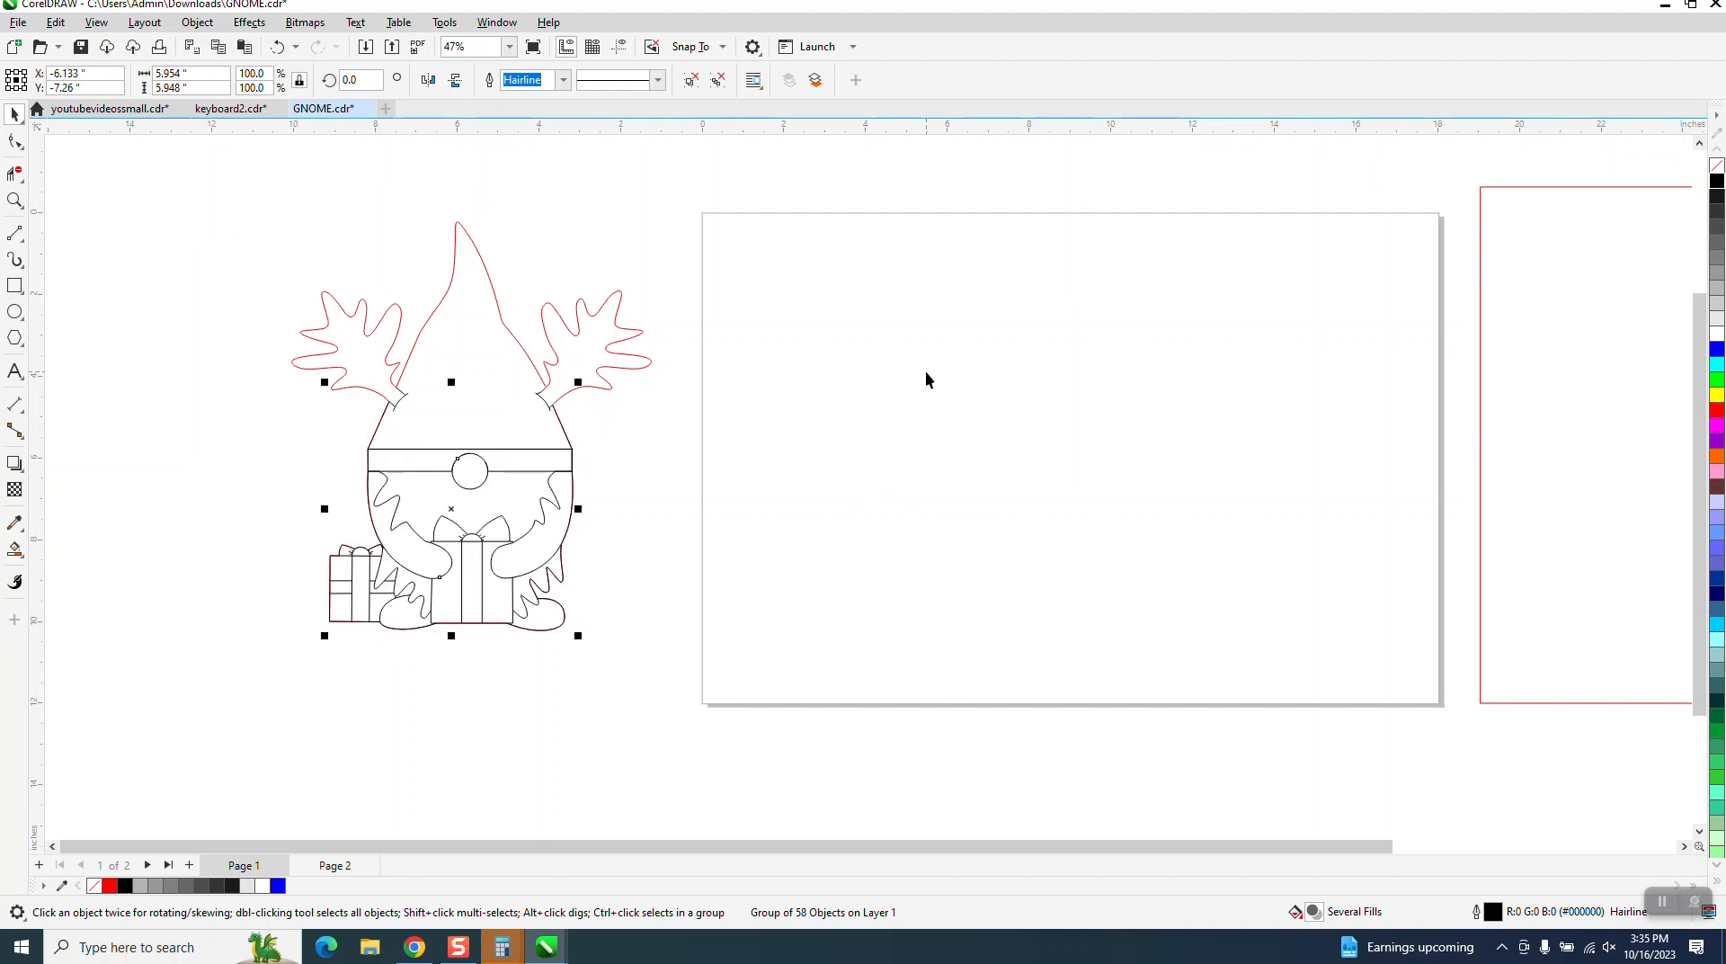
pyautogui.click(582, 387)
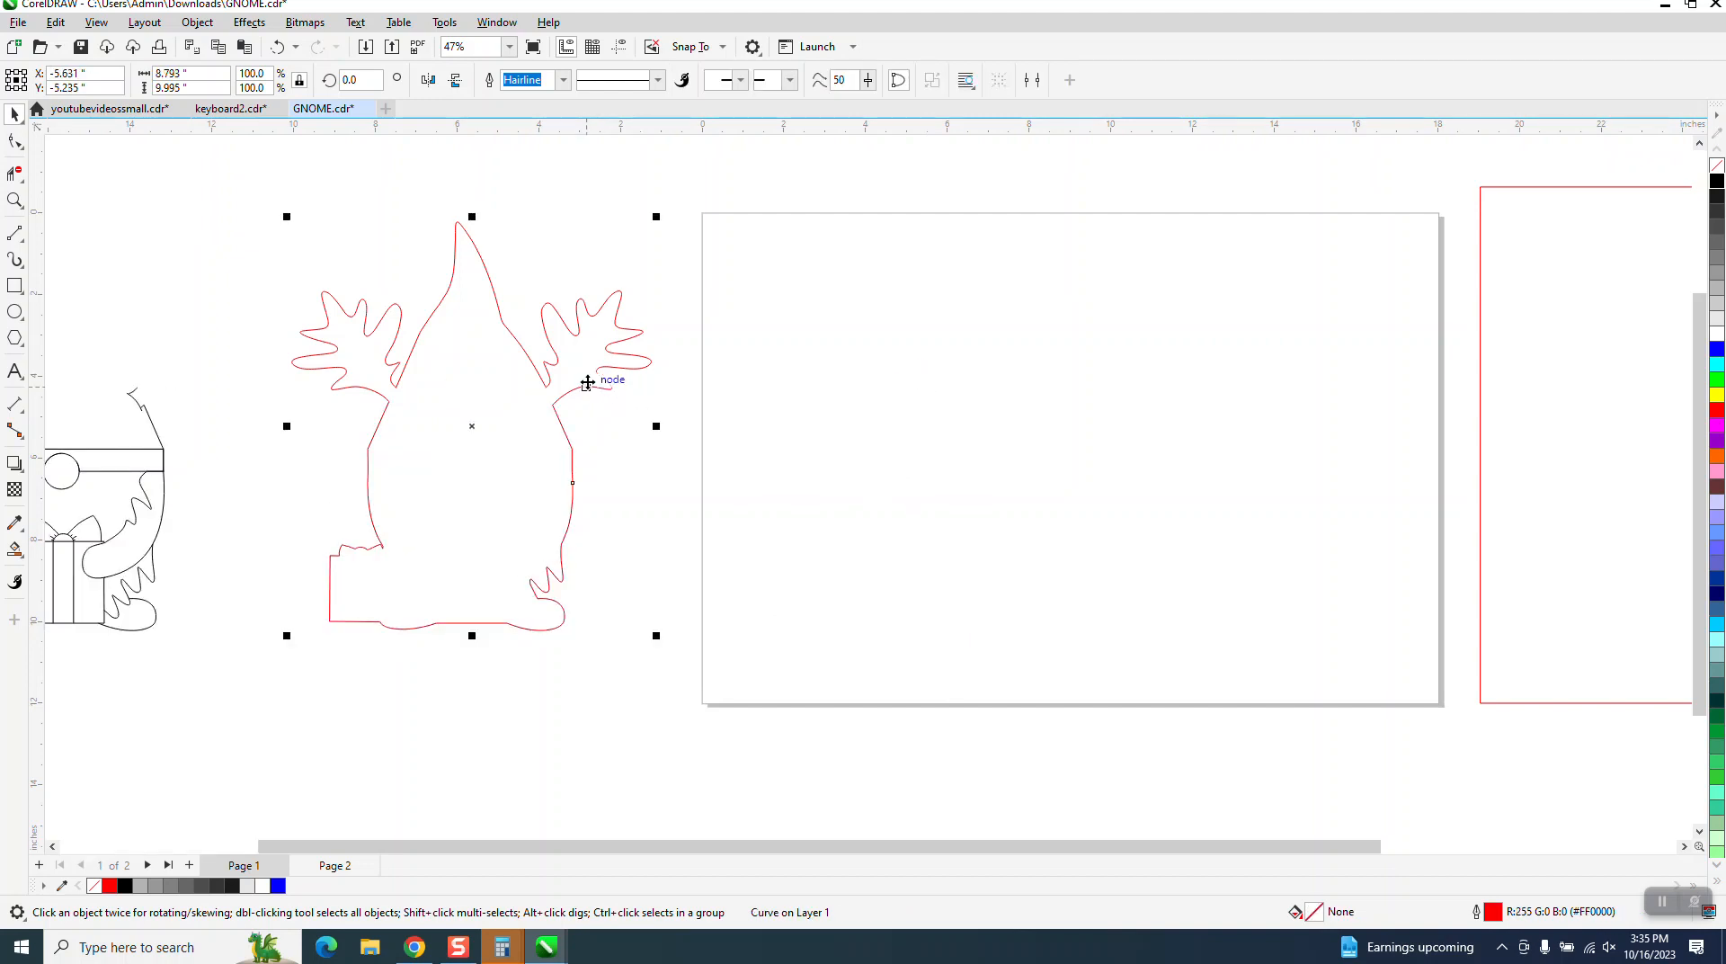
# Nudge the red gnome outline 10 inches right onto the page and the black gnome group 20 inches right onto it
pyautogui.press('Right')
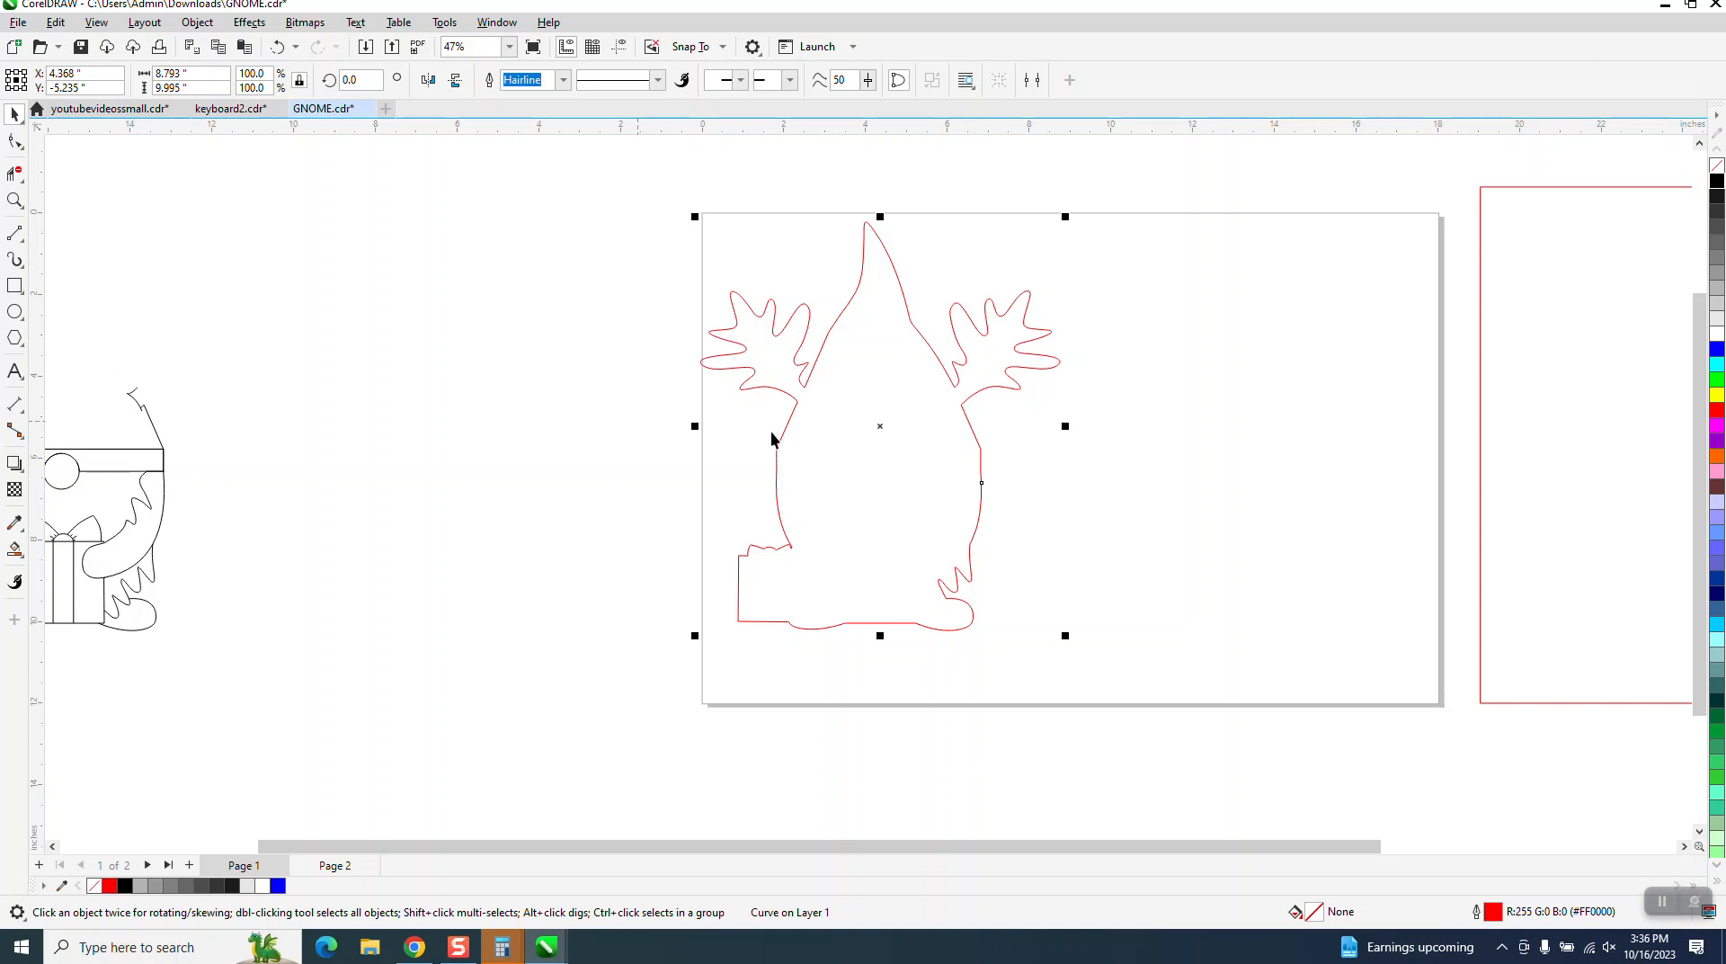
pyautogui.scroll(-1, 673, 477)
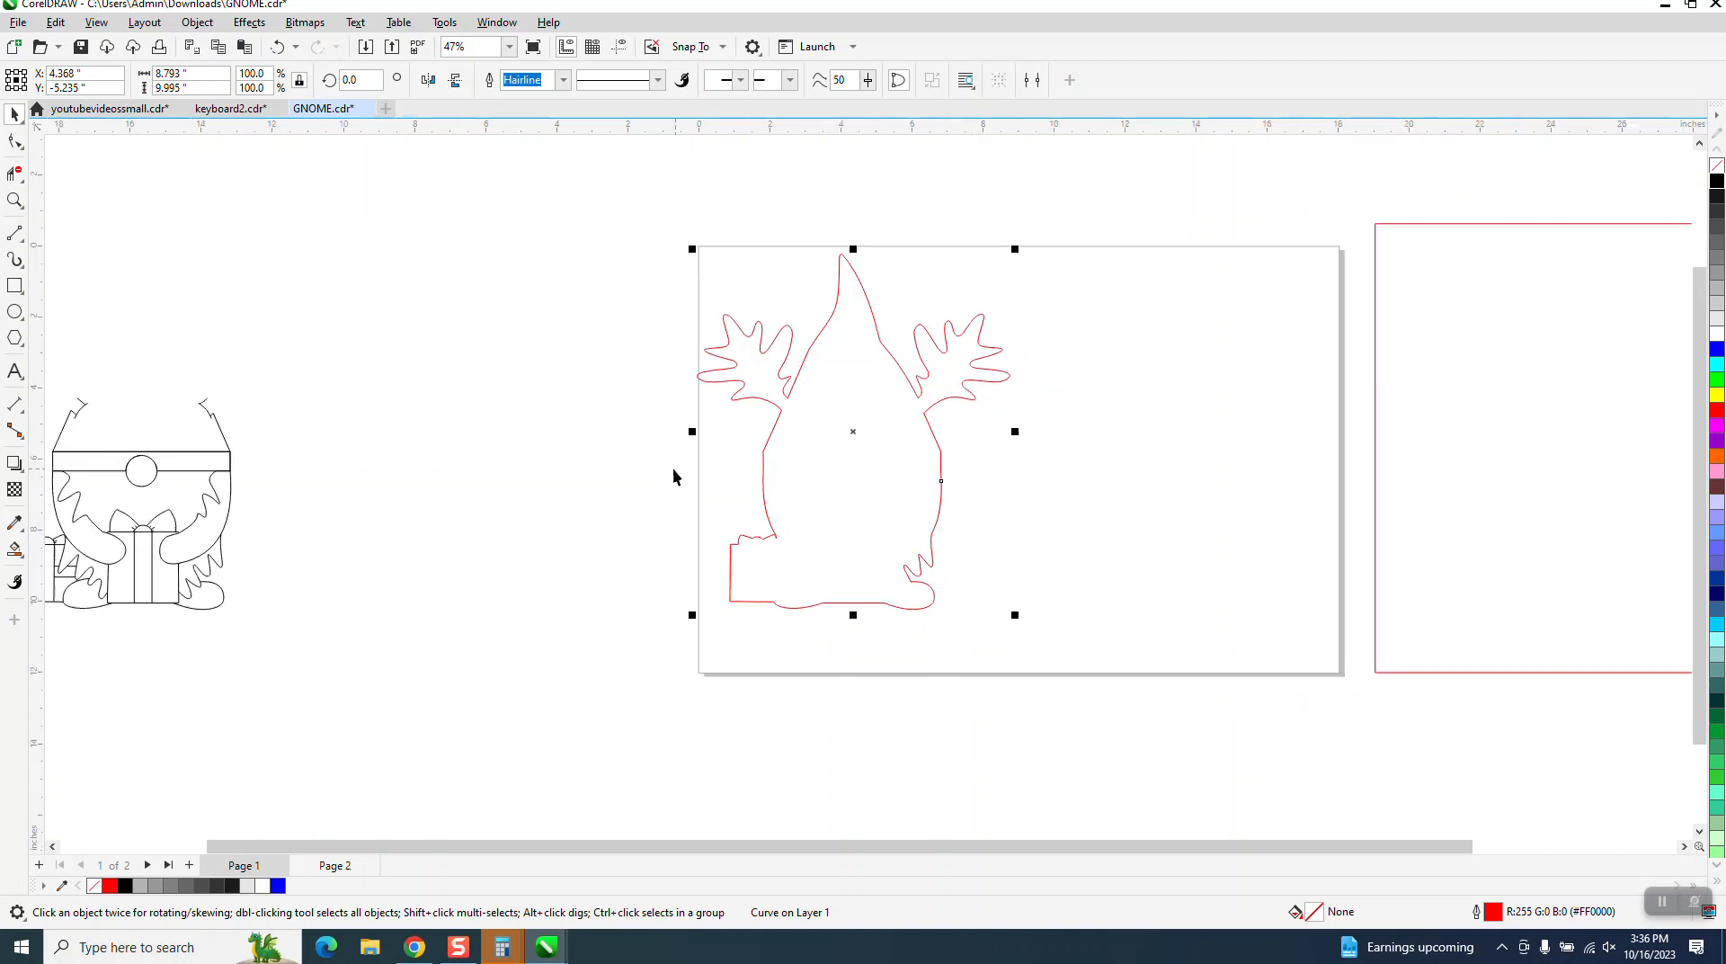
pyautogui.click(218, 475)
pyautogui.press('Right')
pyautogui.press('Right')
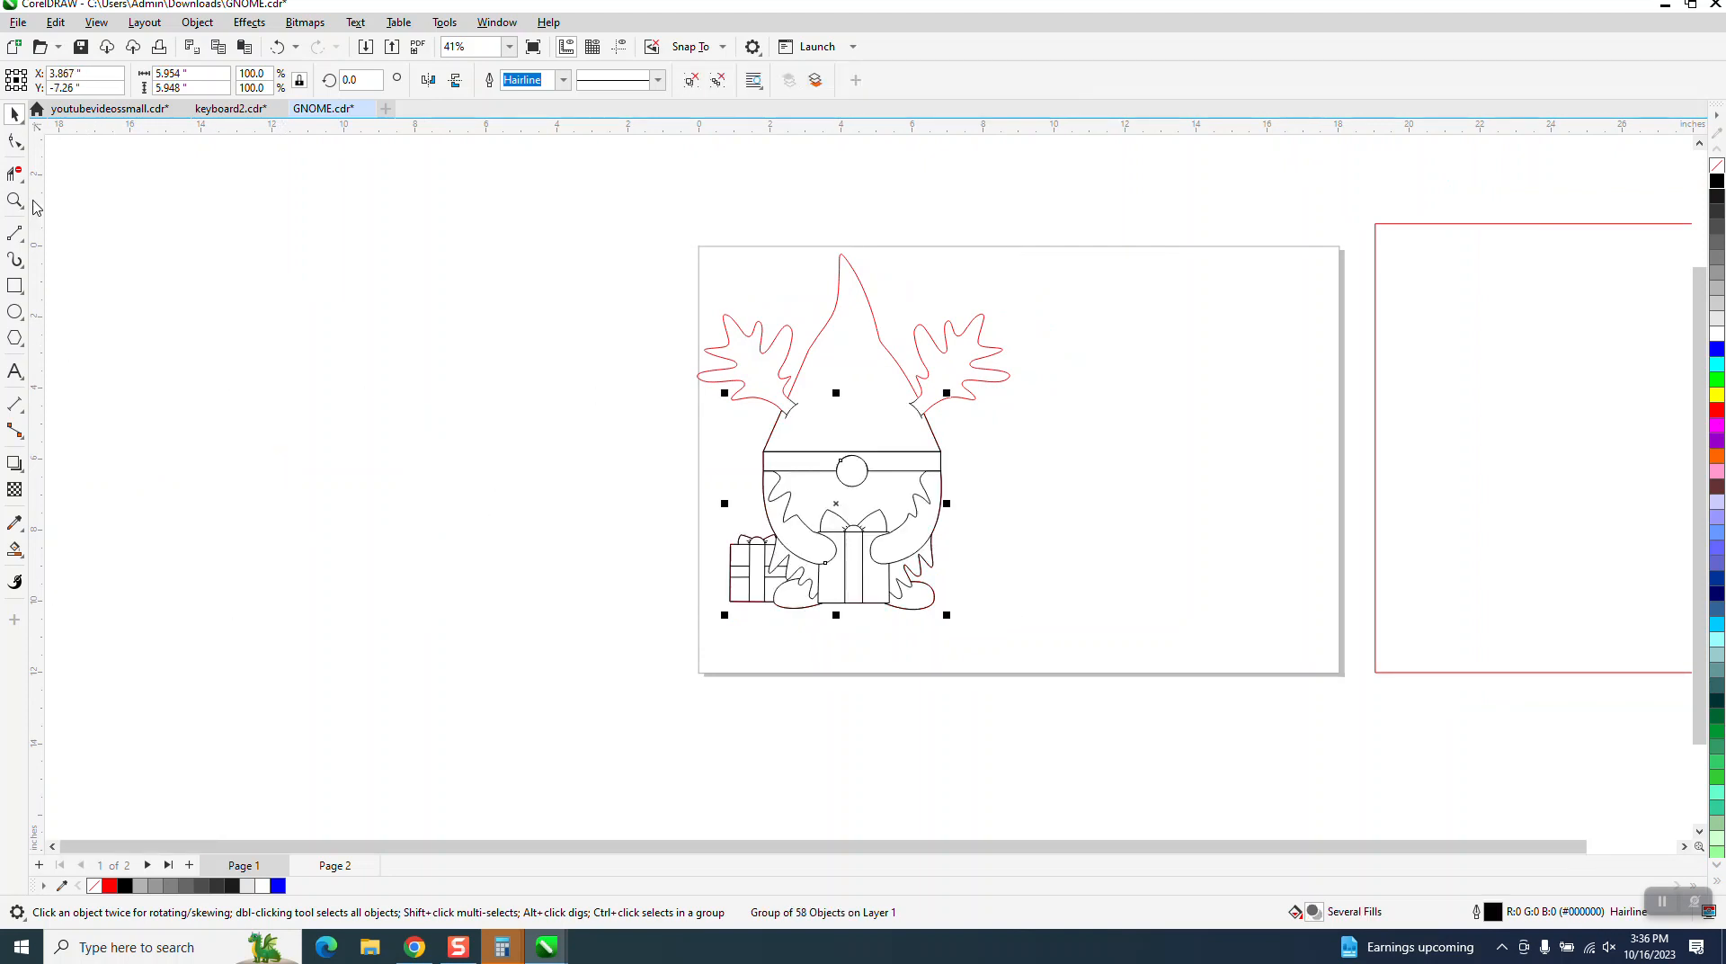
# Examine how closely the red outline follows the black artwork around the antler bases, hat band and body edge
pyautogui.click(15, 200)
pyautogui.moveTo(733, 370); pyautogui.dragTo(946, 507)
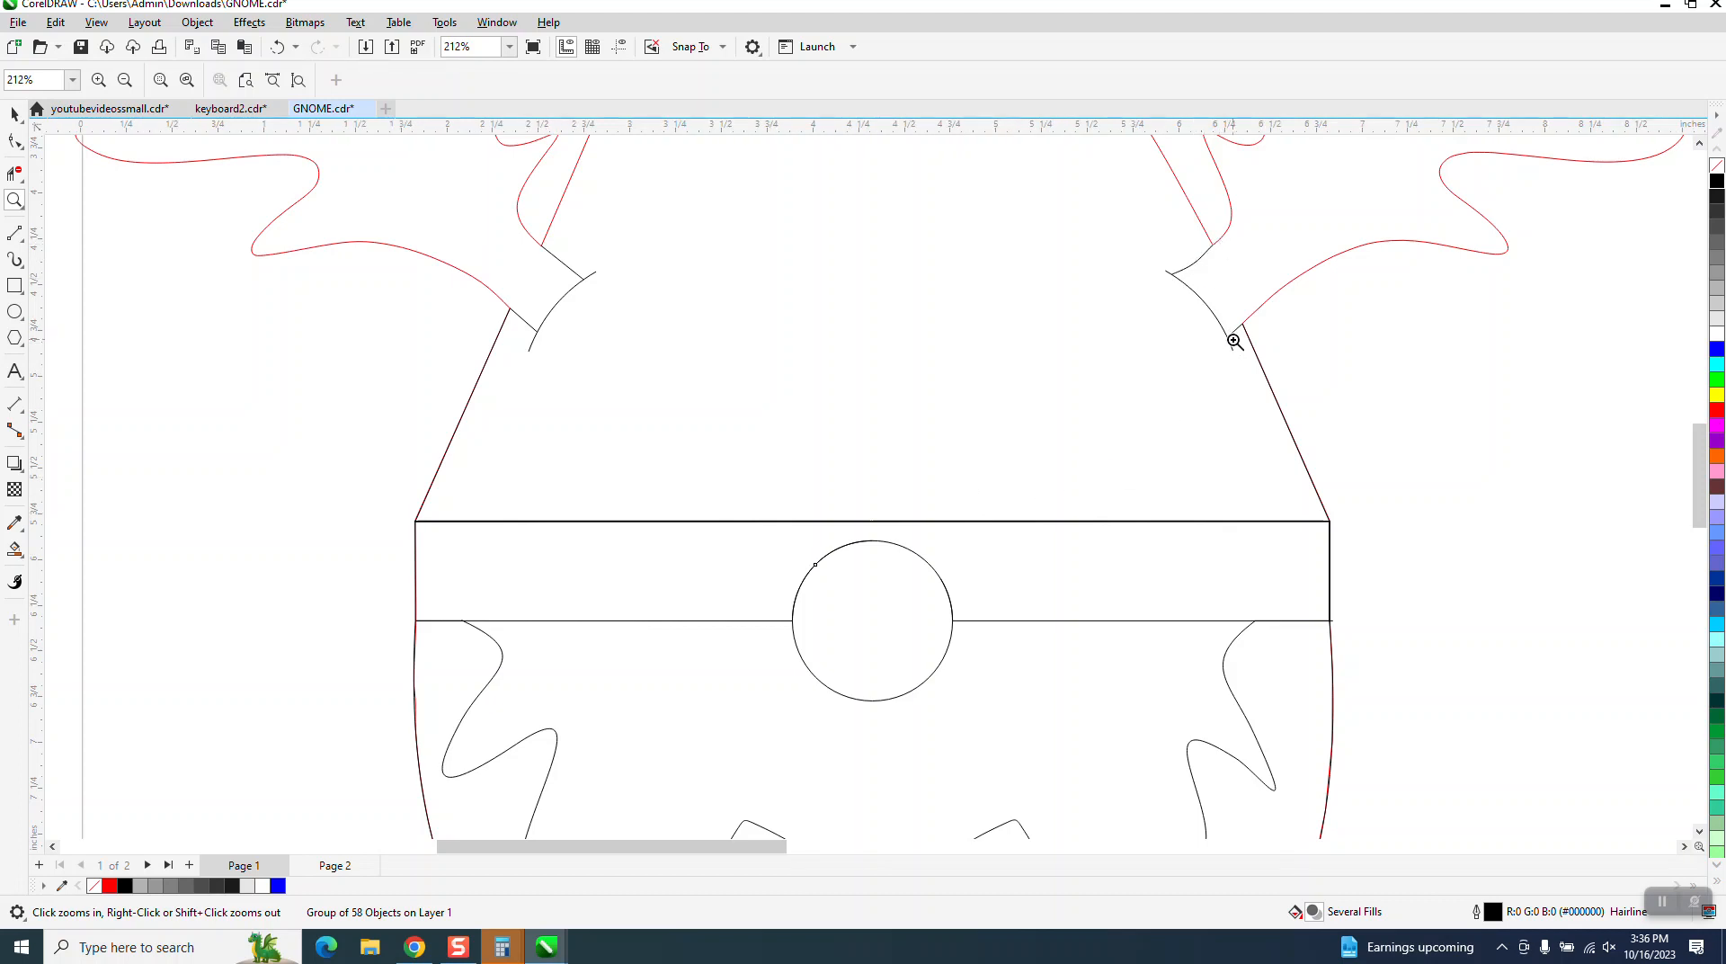
pyautogui.scroll(-5, 827, 324)
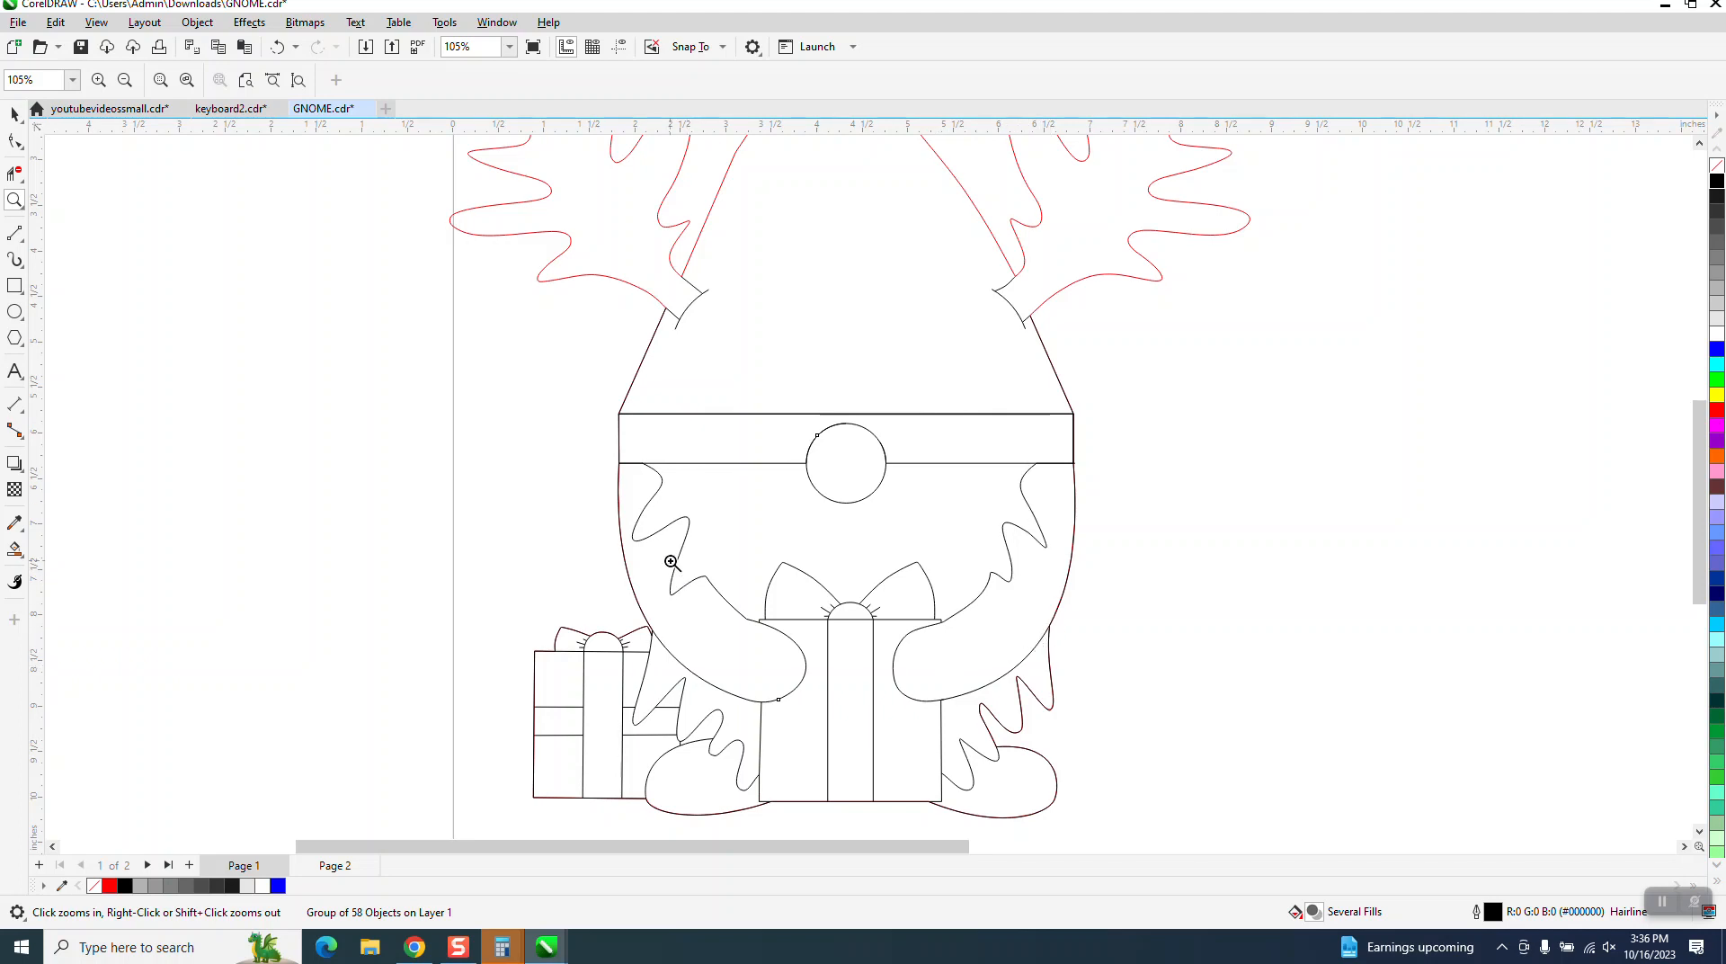
pyautogui.scroll(-3, 632, 507)
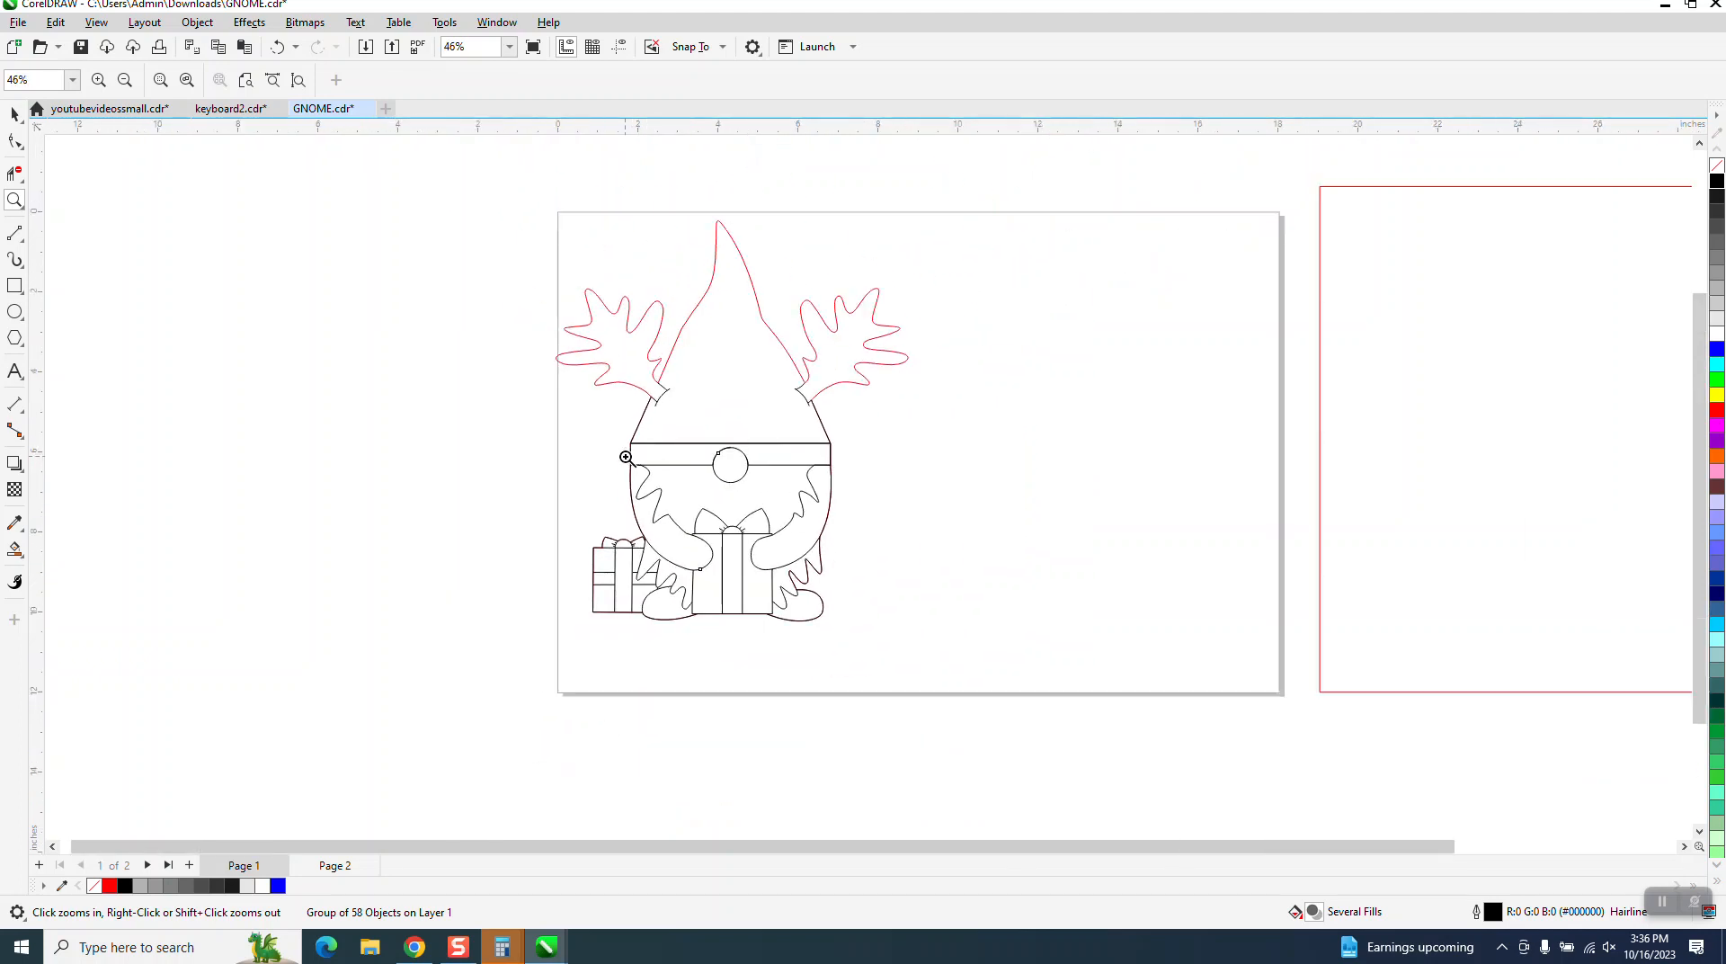
pyautogui.moveTo(619, 450); pyautogui.dragTo(657, 521)
pyautogui.moveTo(763, 470); pyautogui.dragTo(809, 501)
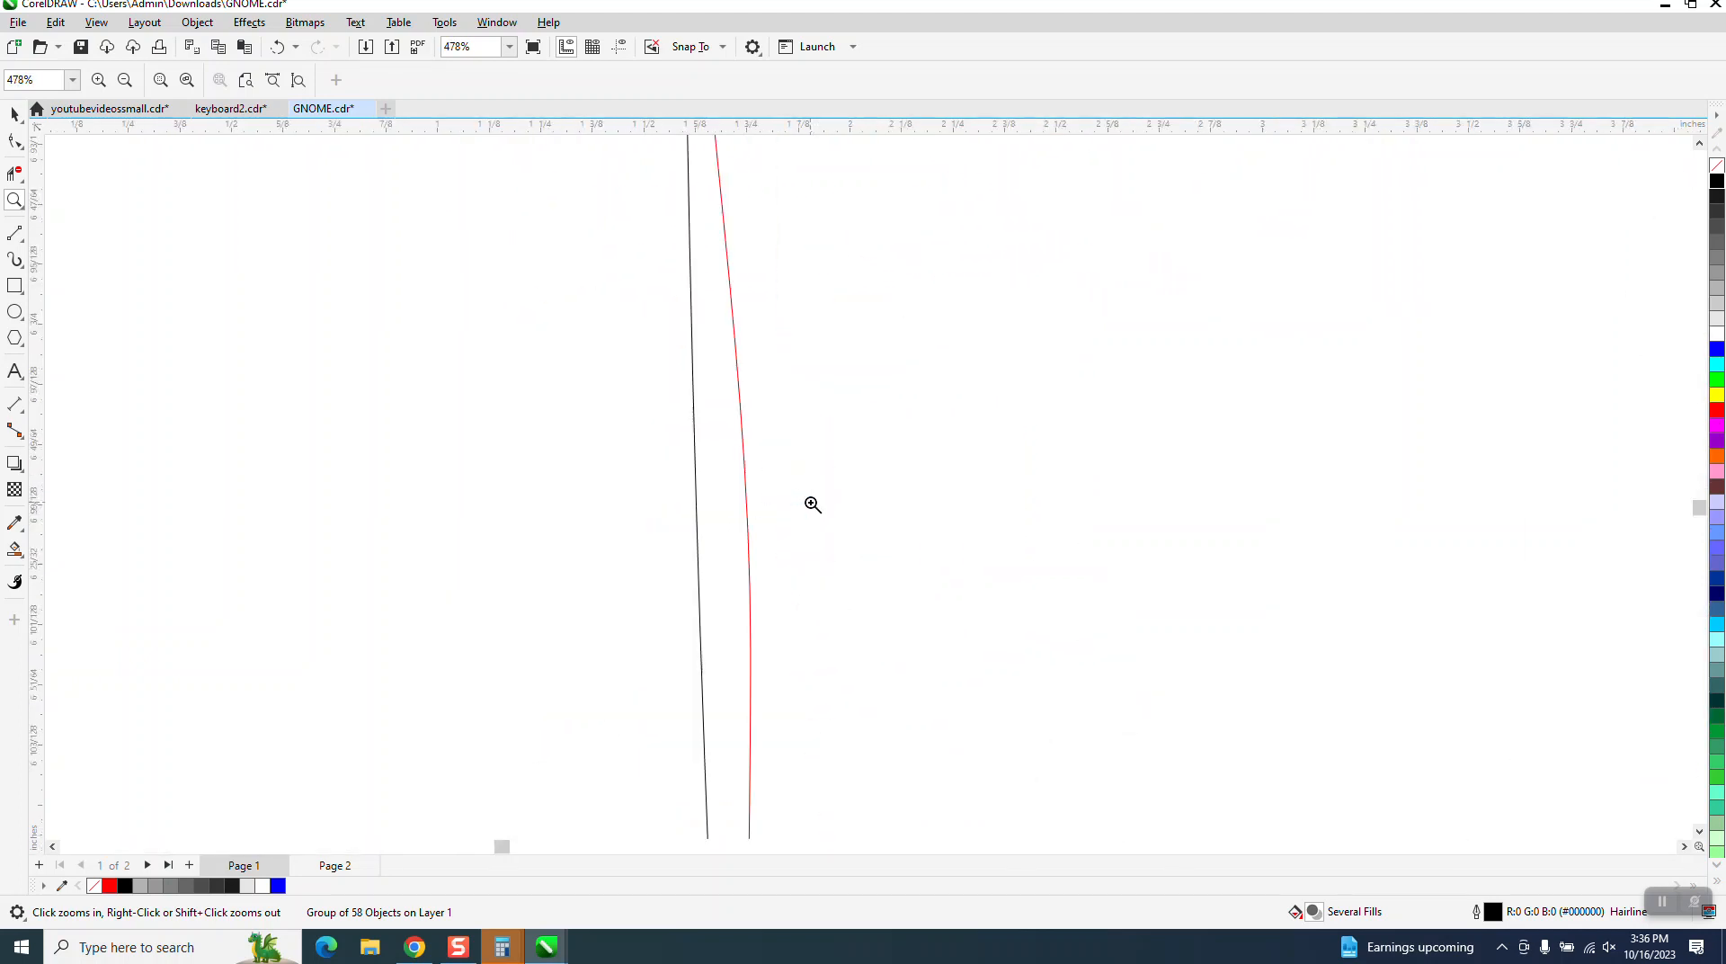
pyautogui.scroll(-8, 723, 442)
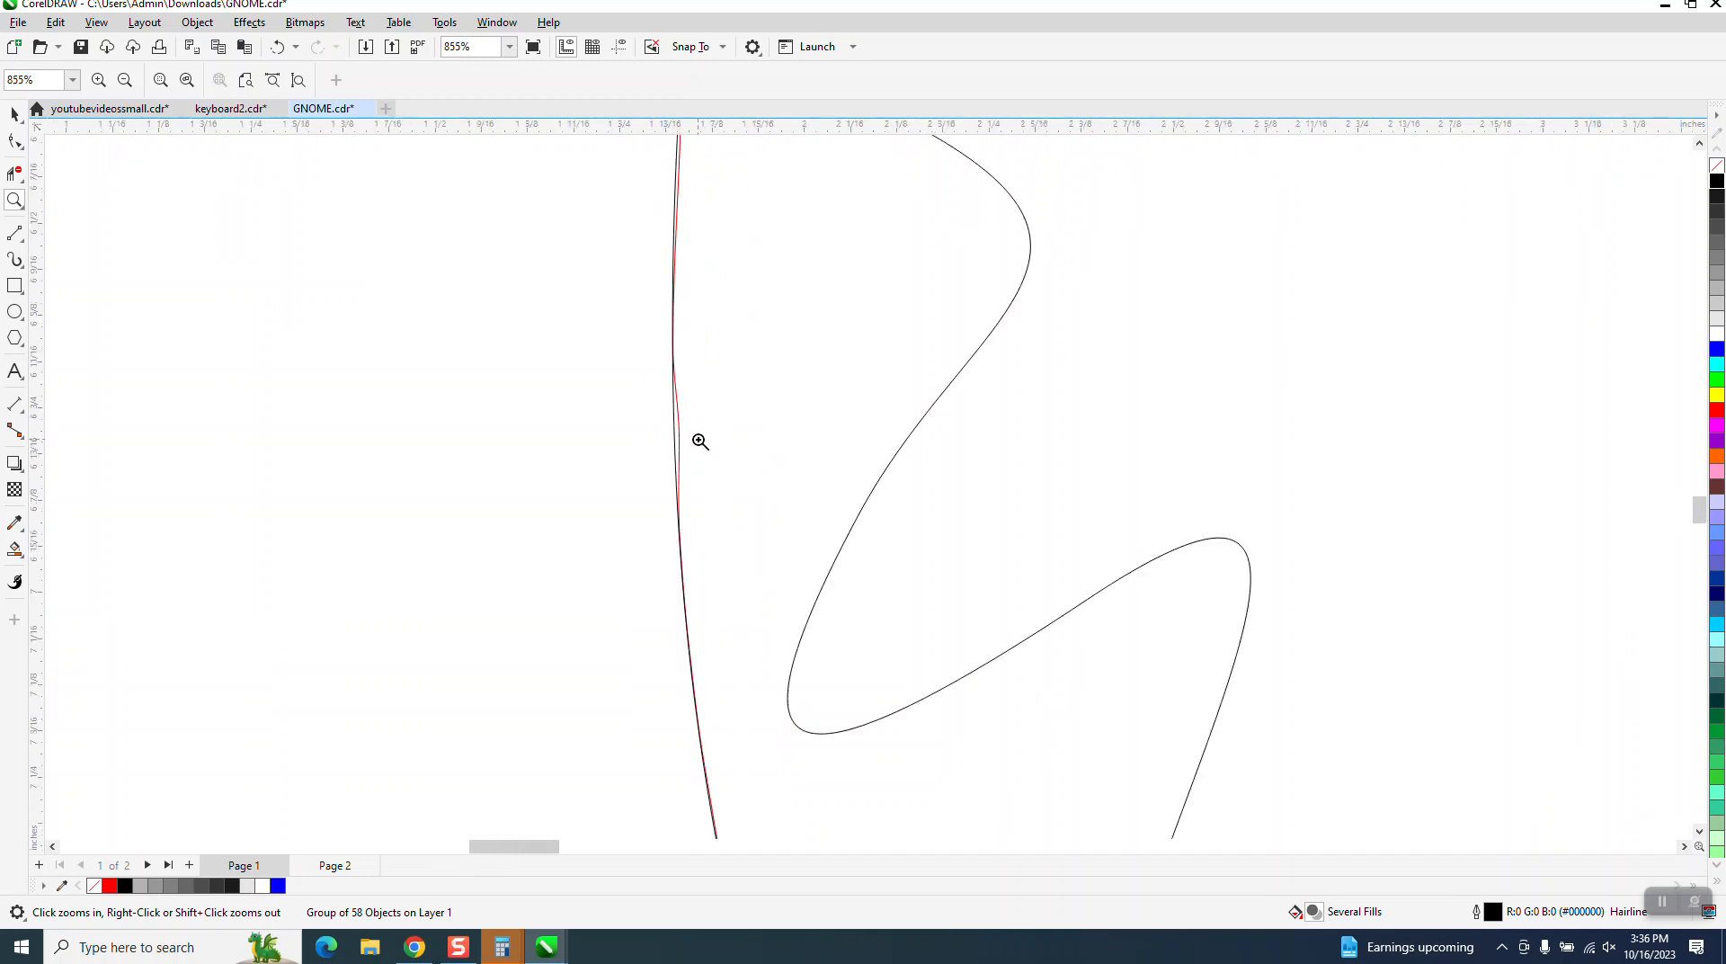
pyautogui.scroll(-6, 700, 446)
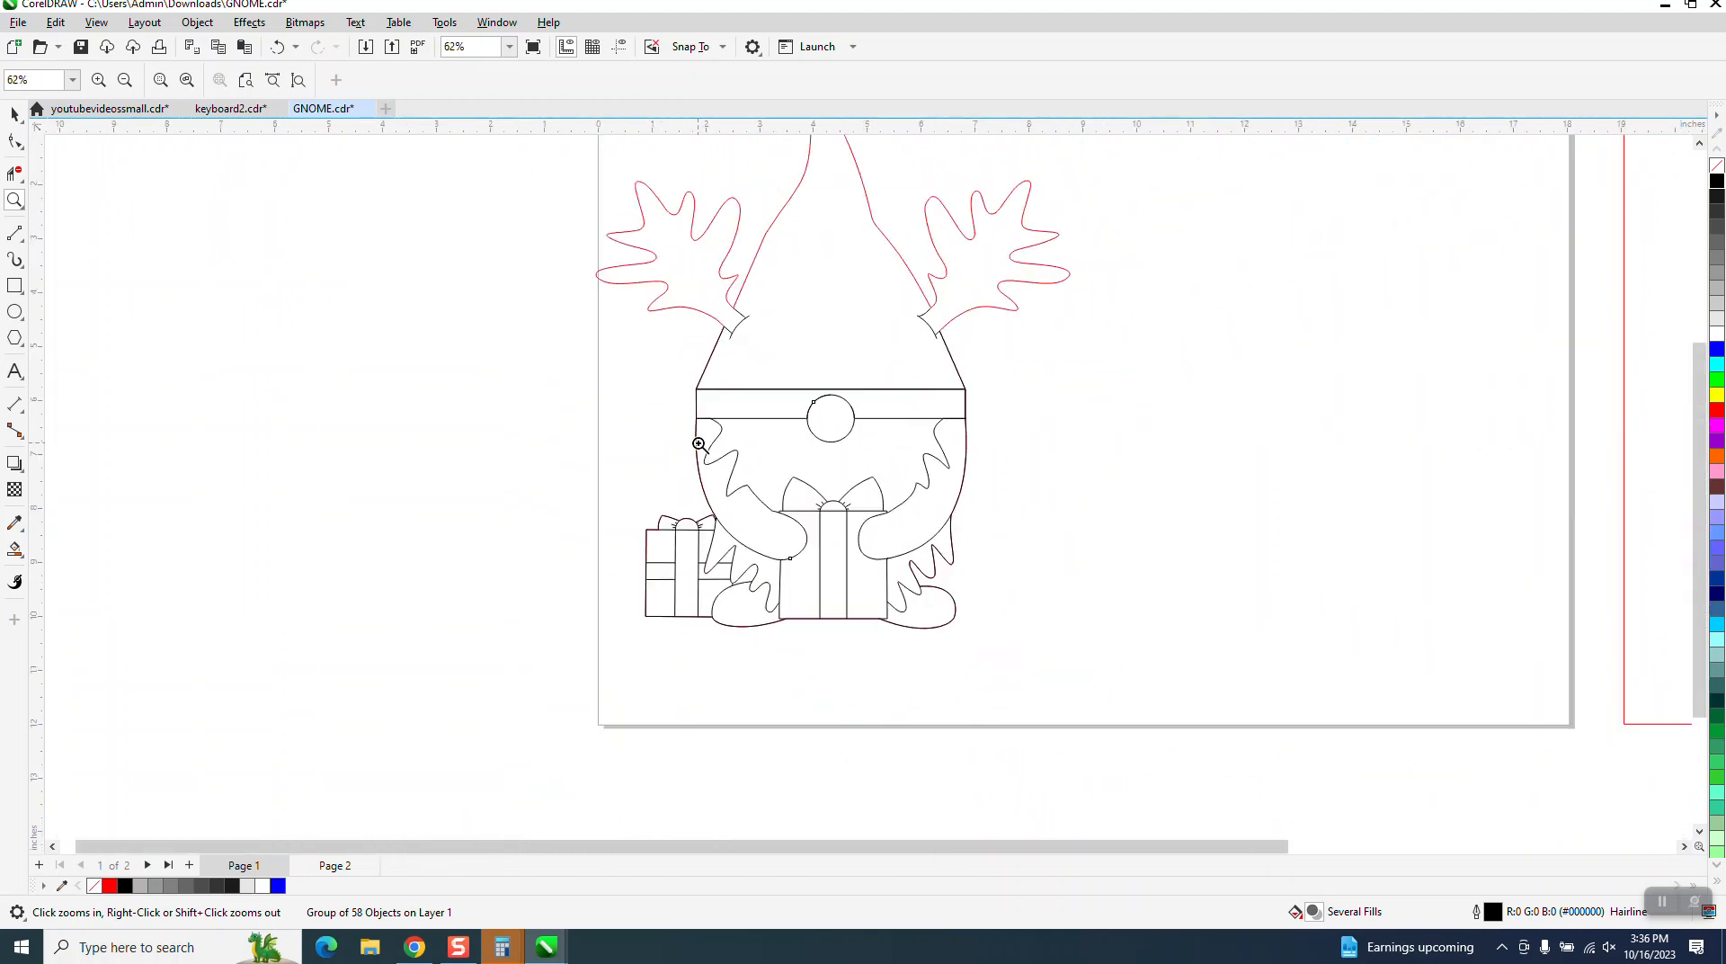
pyautogui.click(15, 115)
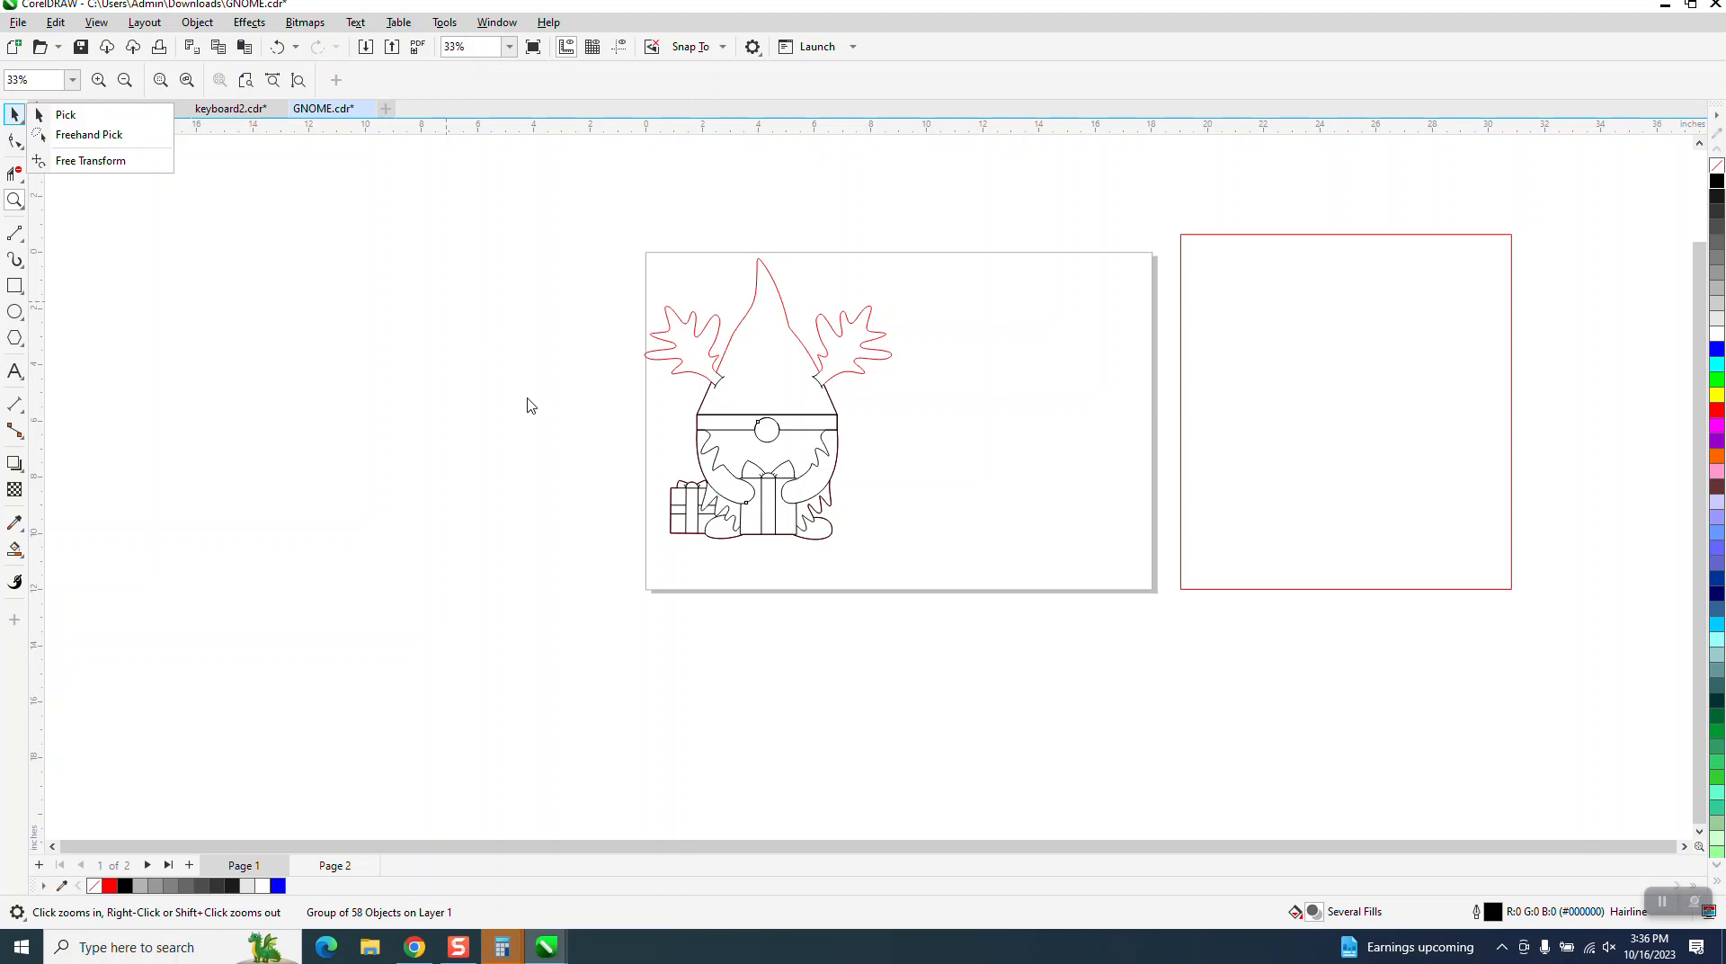
pyautogui.click(586, 422)
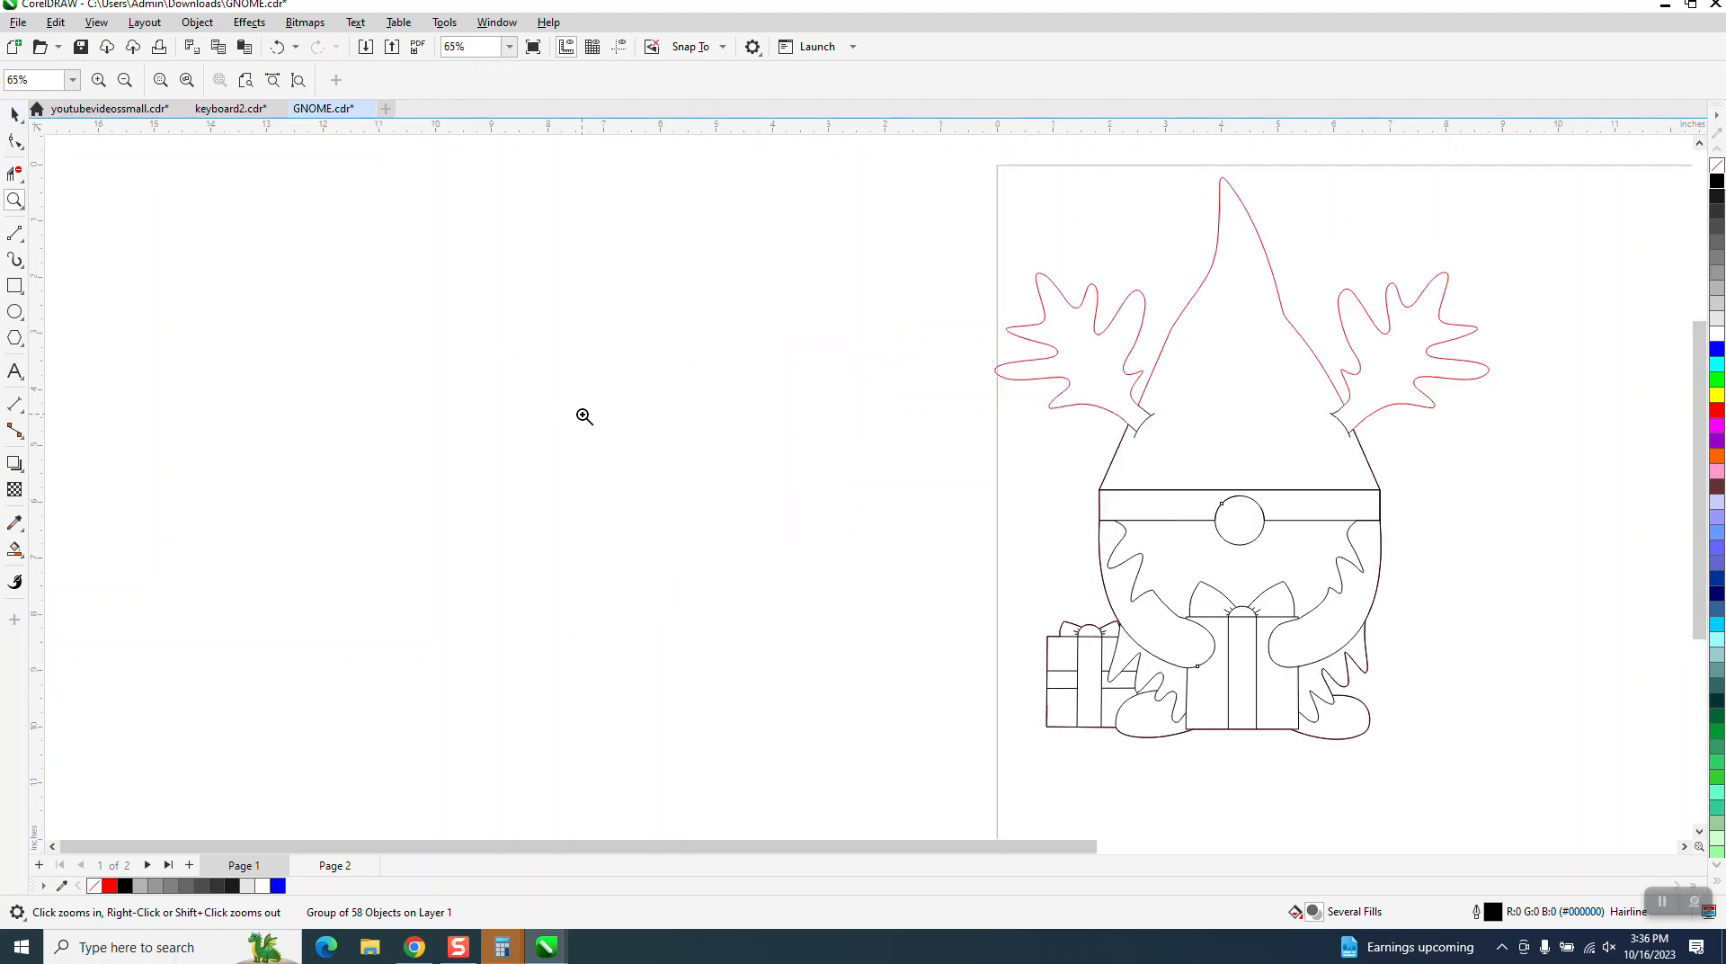
pyautogui.scroll(-1, 585, 416)
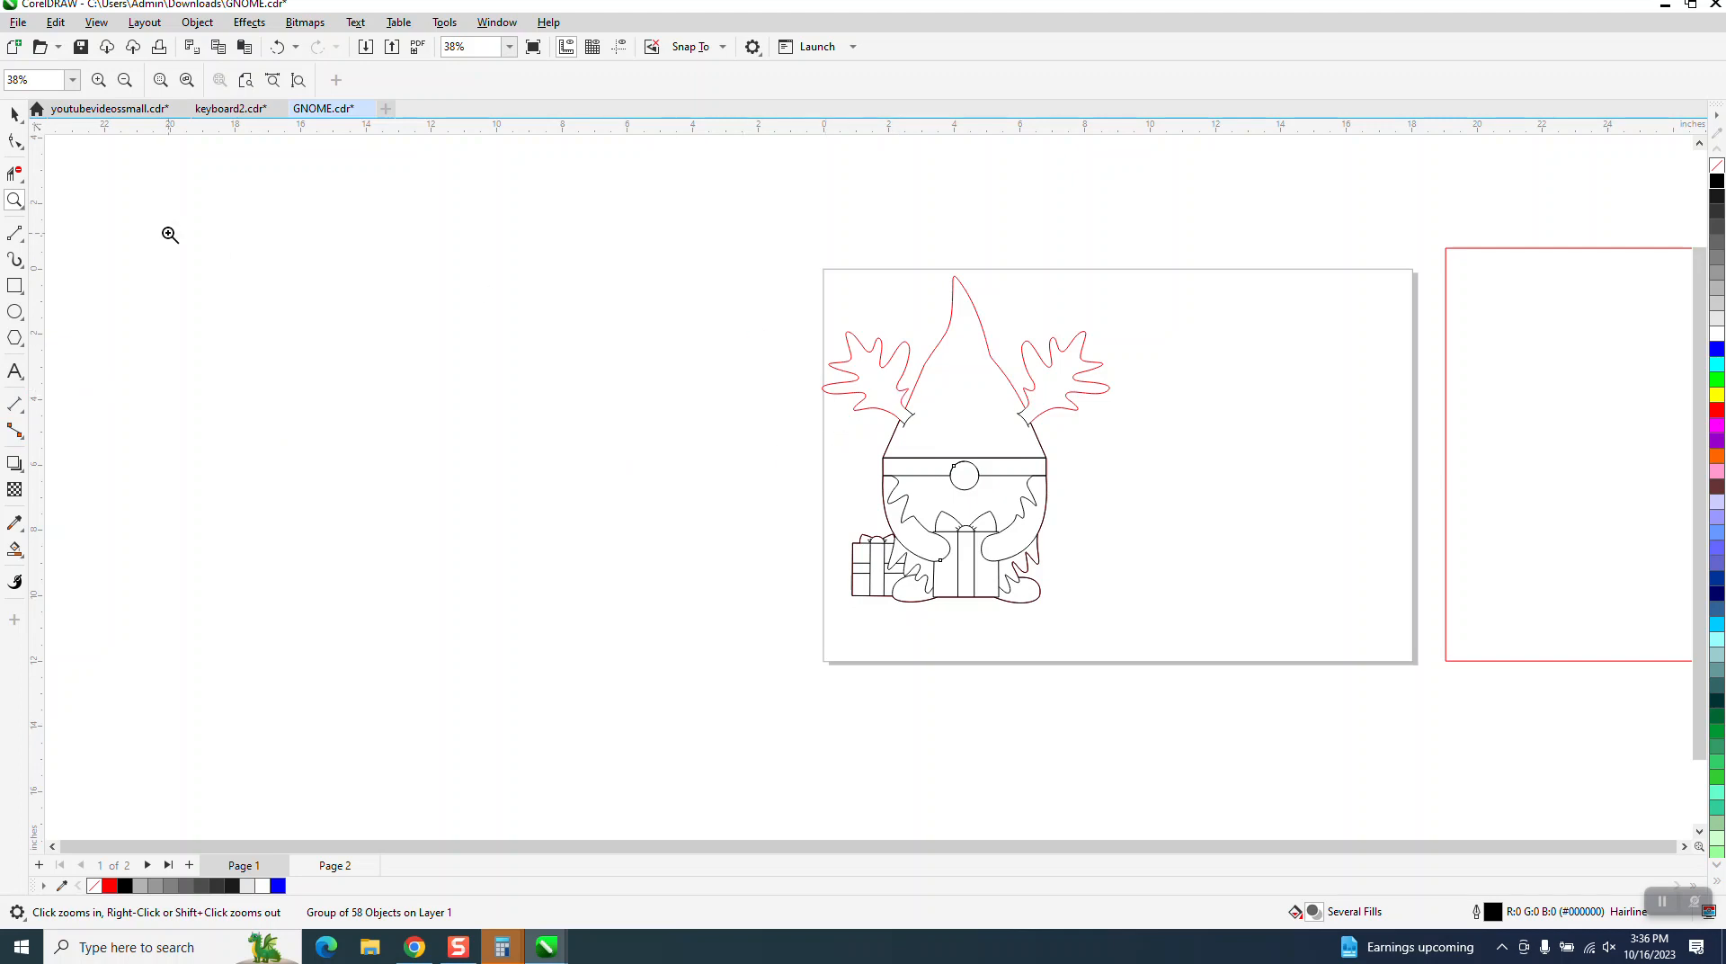
# Inspect the gap between the red outline and the black body edge beside the beard at high magnification
pyautogui.click(14, 114)
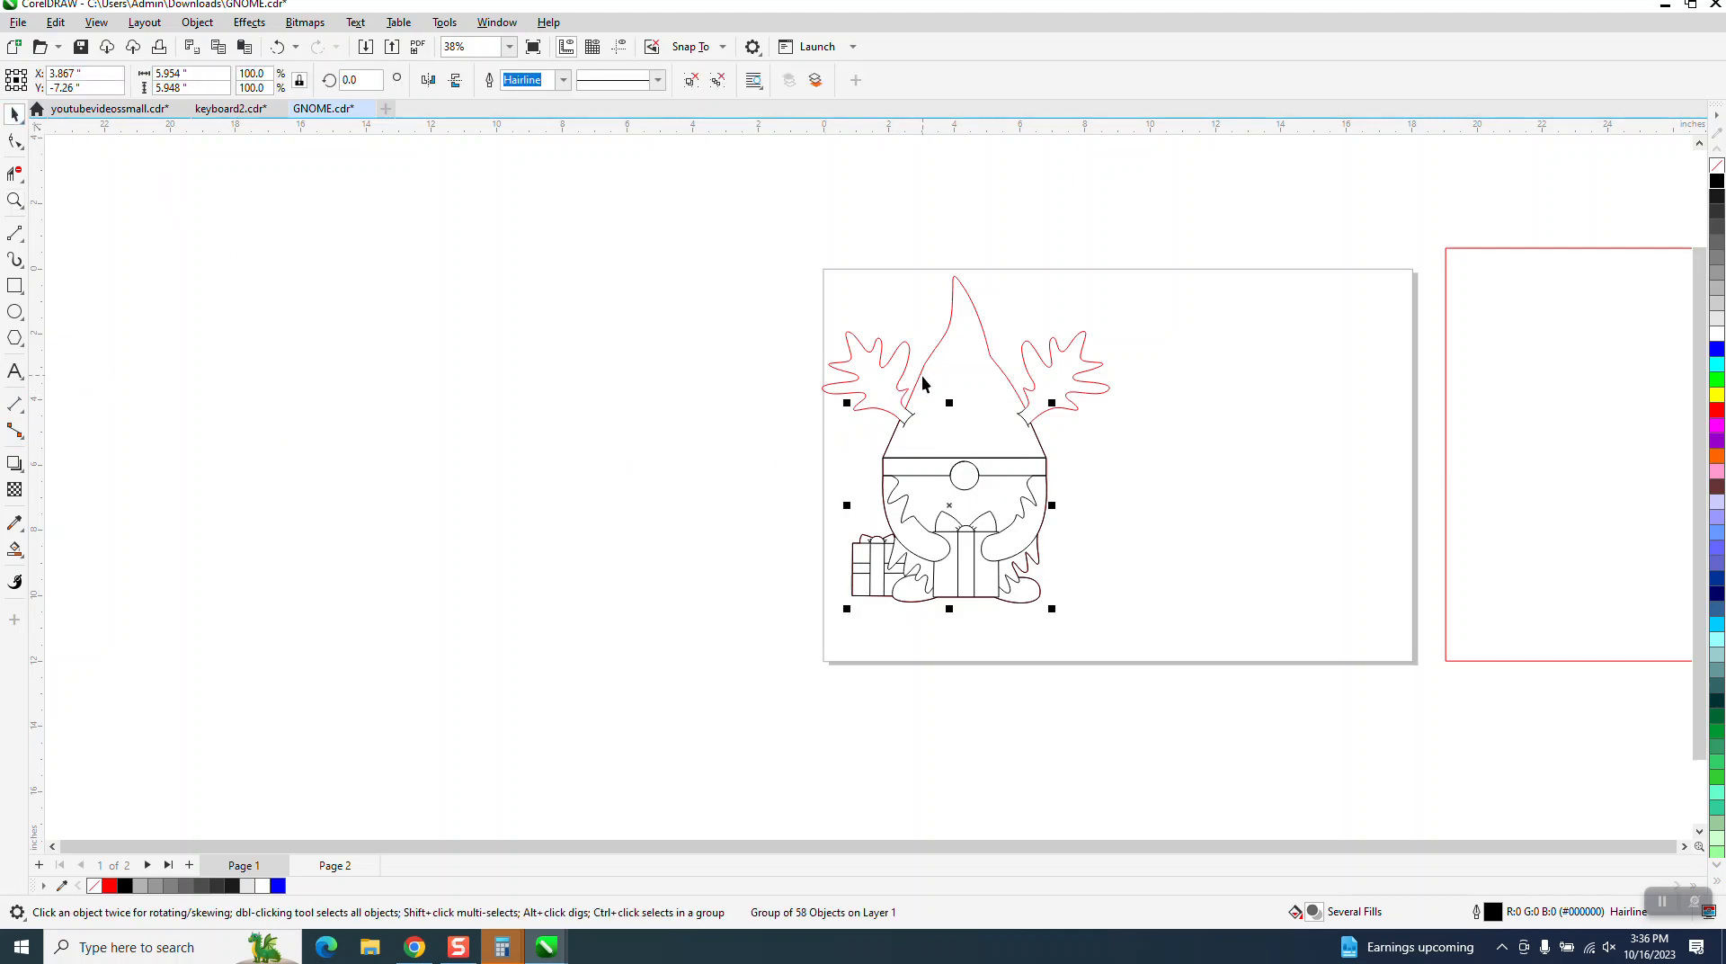
pyautogui.click(14, 200)
pyautogui.moveTo(870, 479); pyautogui.dragTo(924, 550)
pyautogui.rightClick(744, 423)
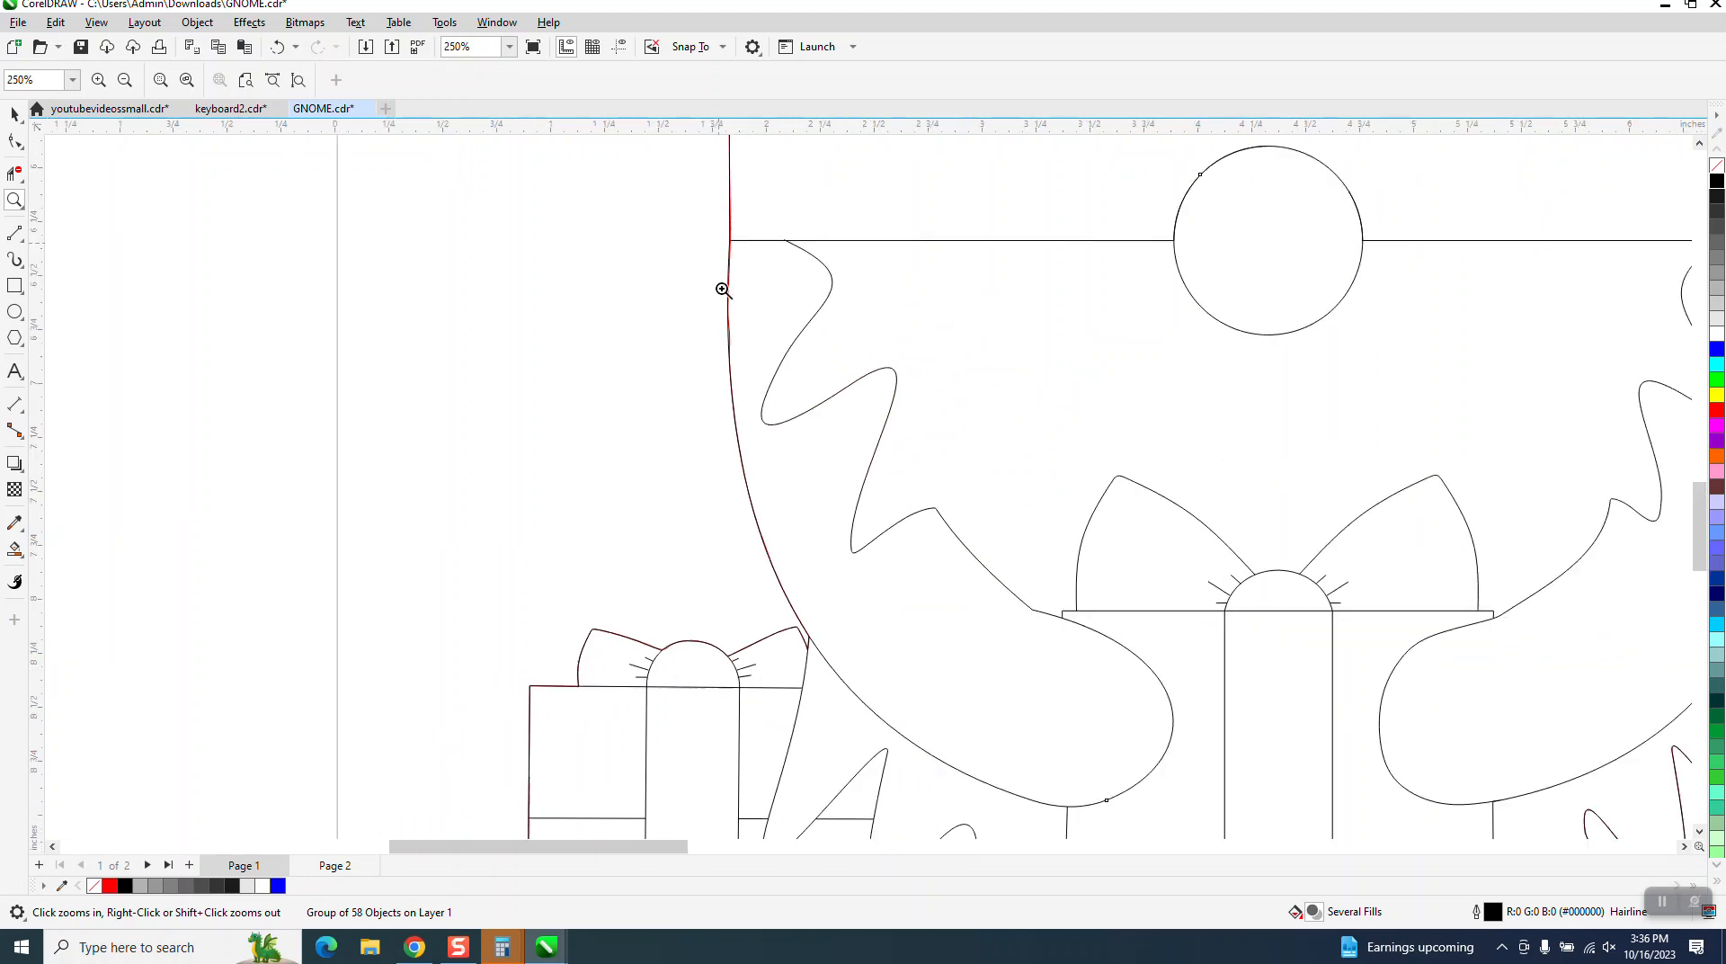
pyautogui.moveTo(725, 282); pyautogui.dragTo(802, 379)
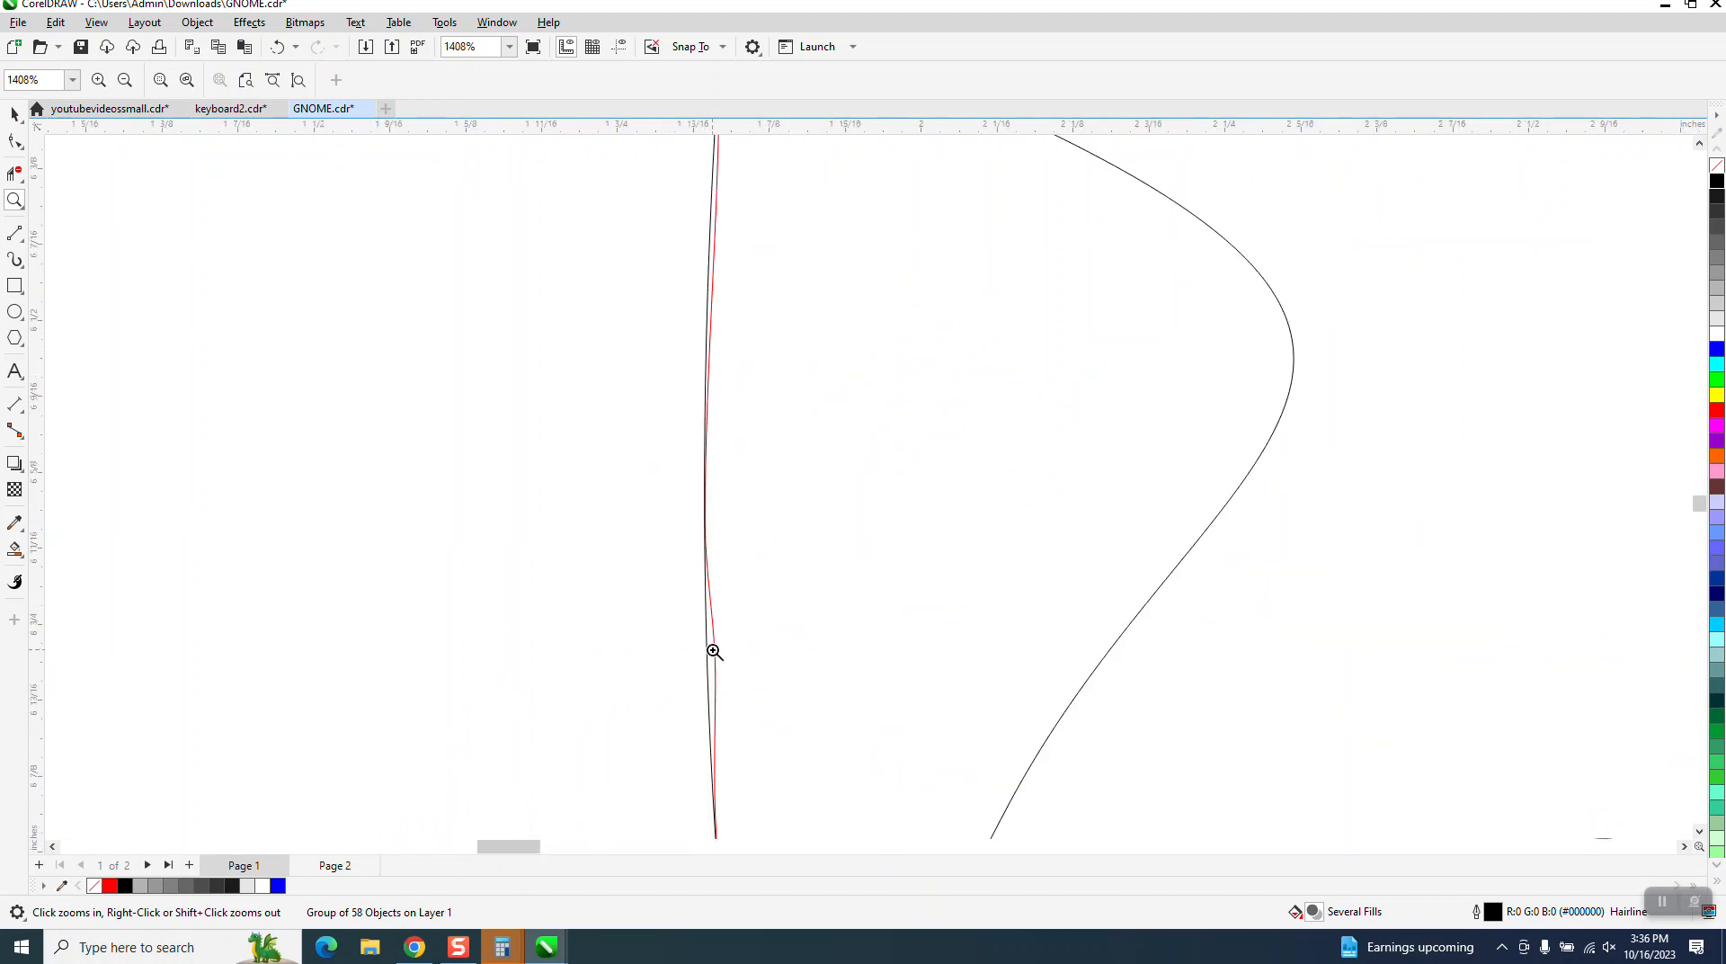
pyautogui.scroll(-5, 710, 611)
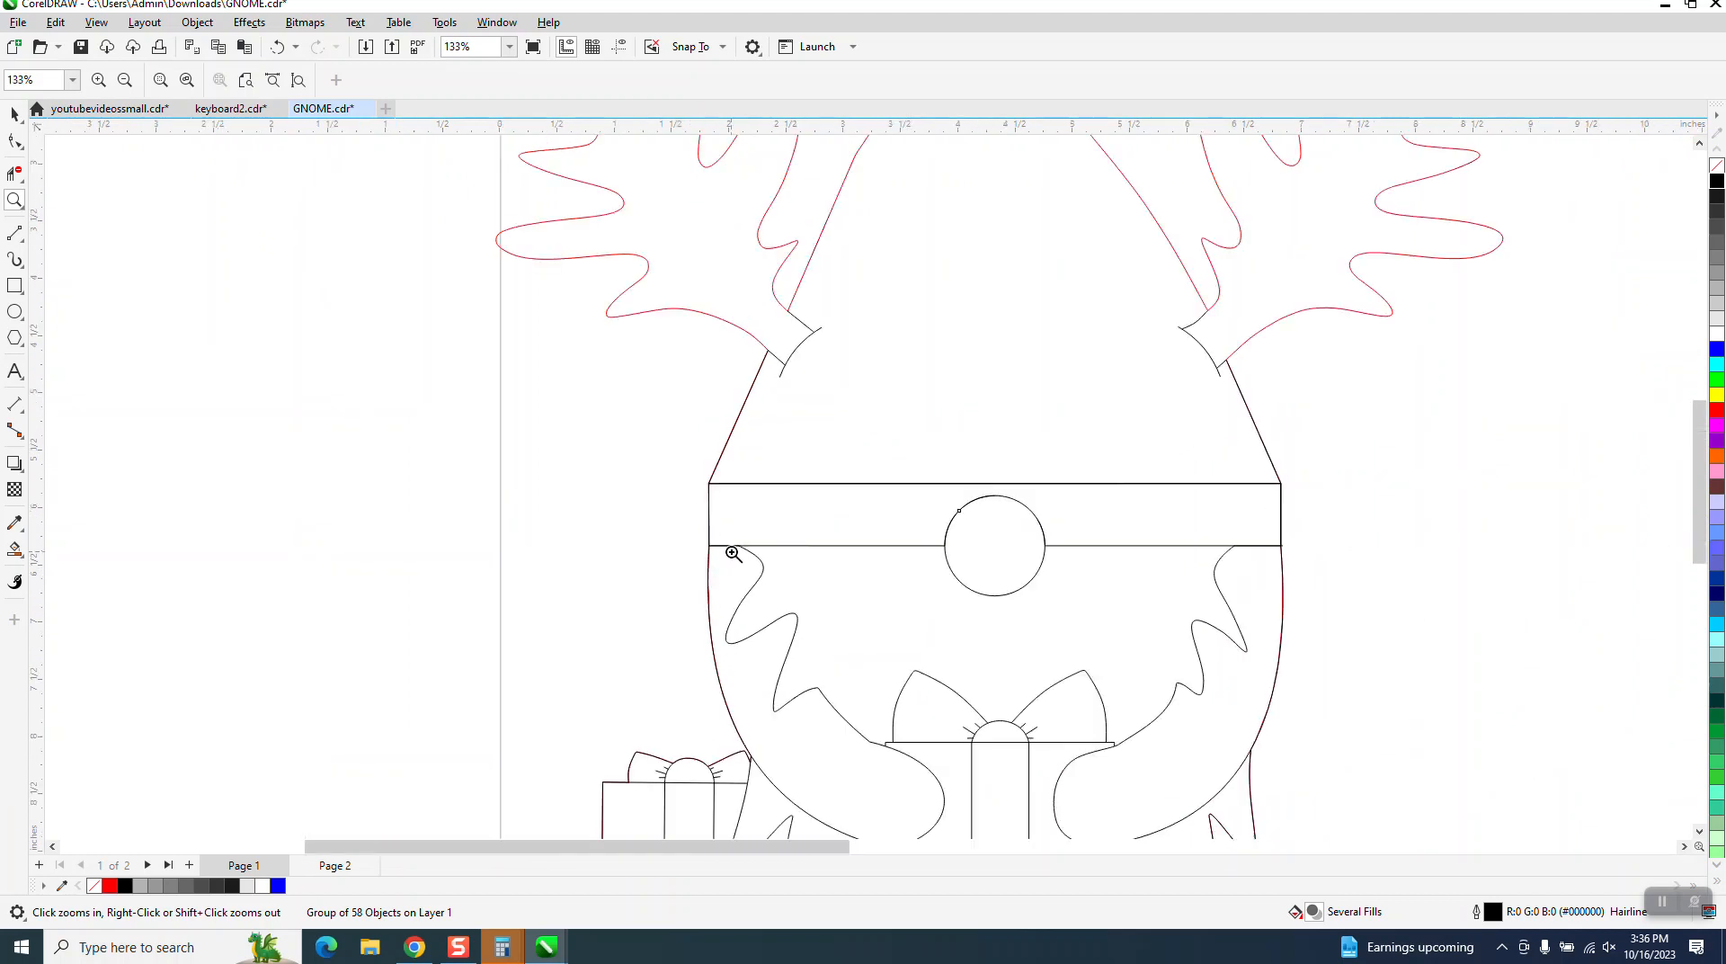
pyautogui.scroll(-1, 733, 553)
pyautogui.click(15, 114)
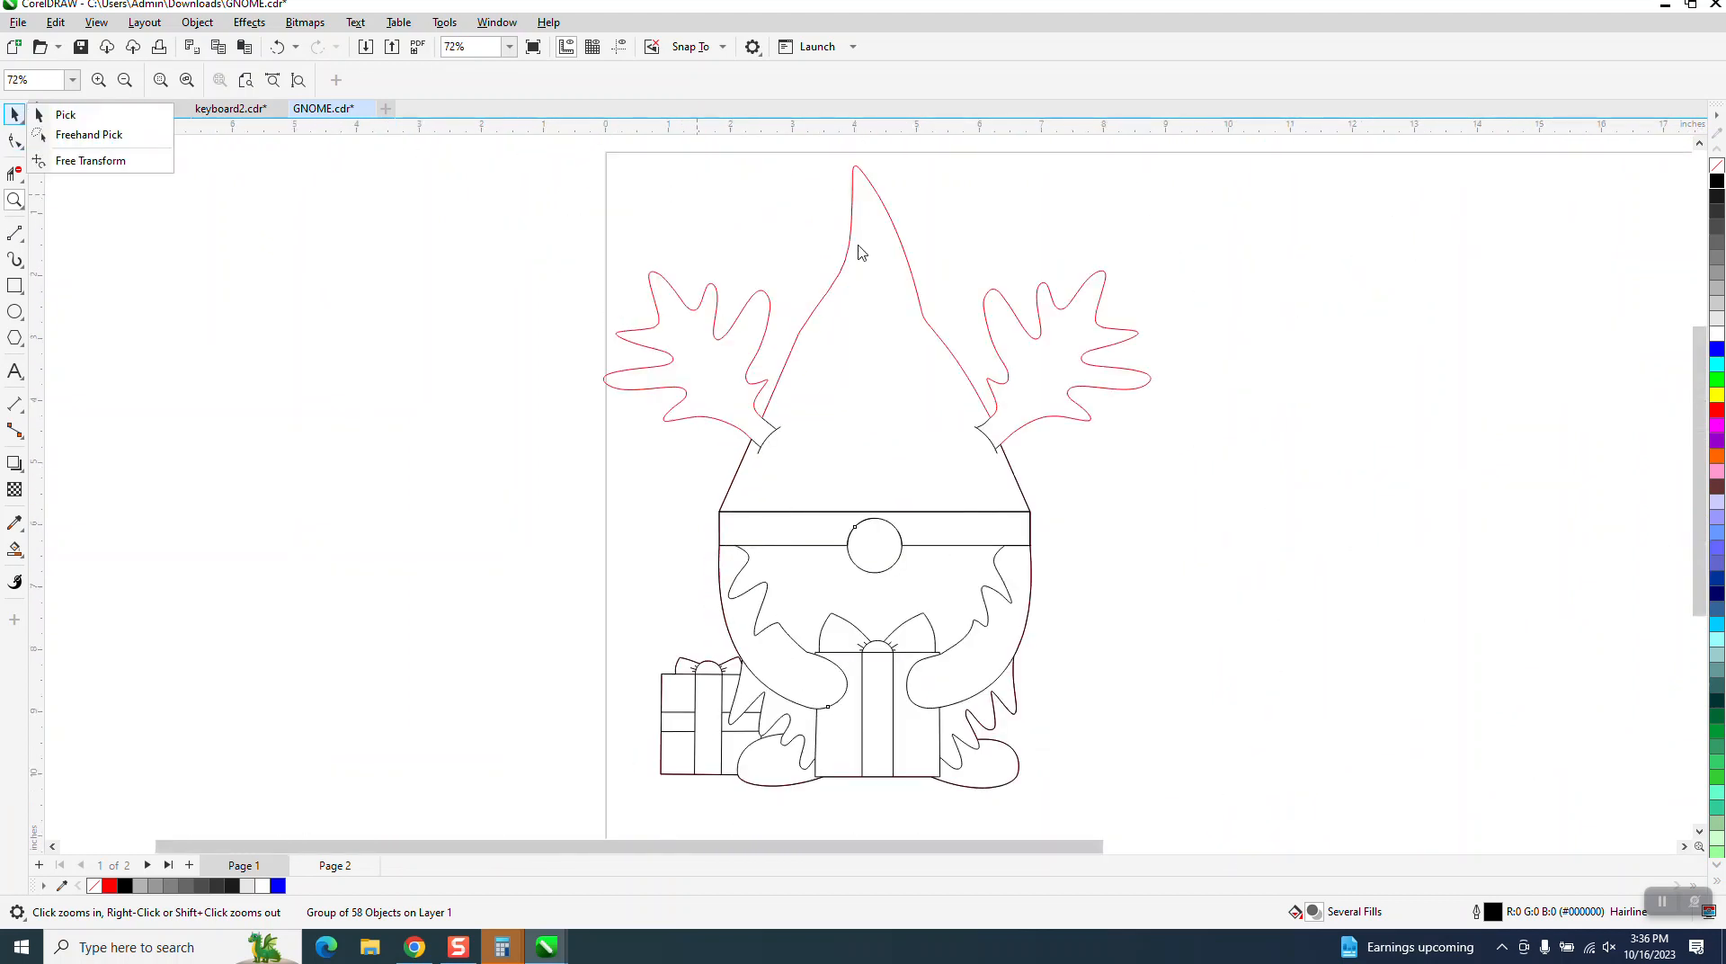
# Draw a rectangle about 12.1 by 12.15 inches enclosing the whole gnome
pyautogui.scroll(-2, 849, 259)
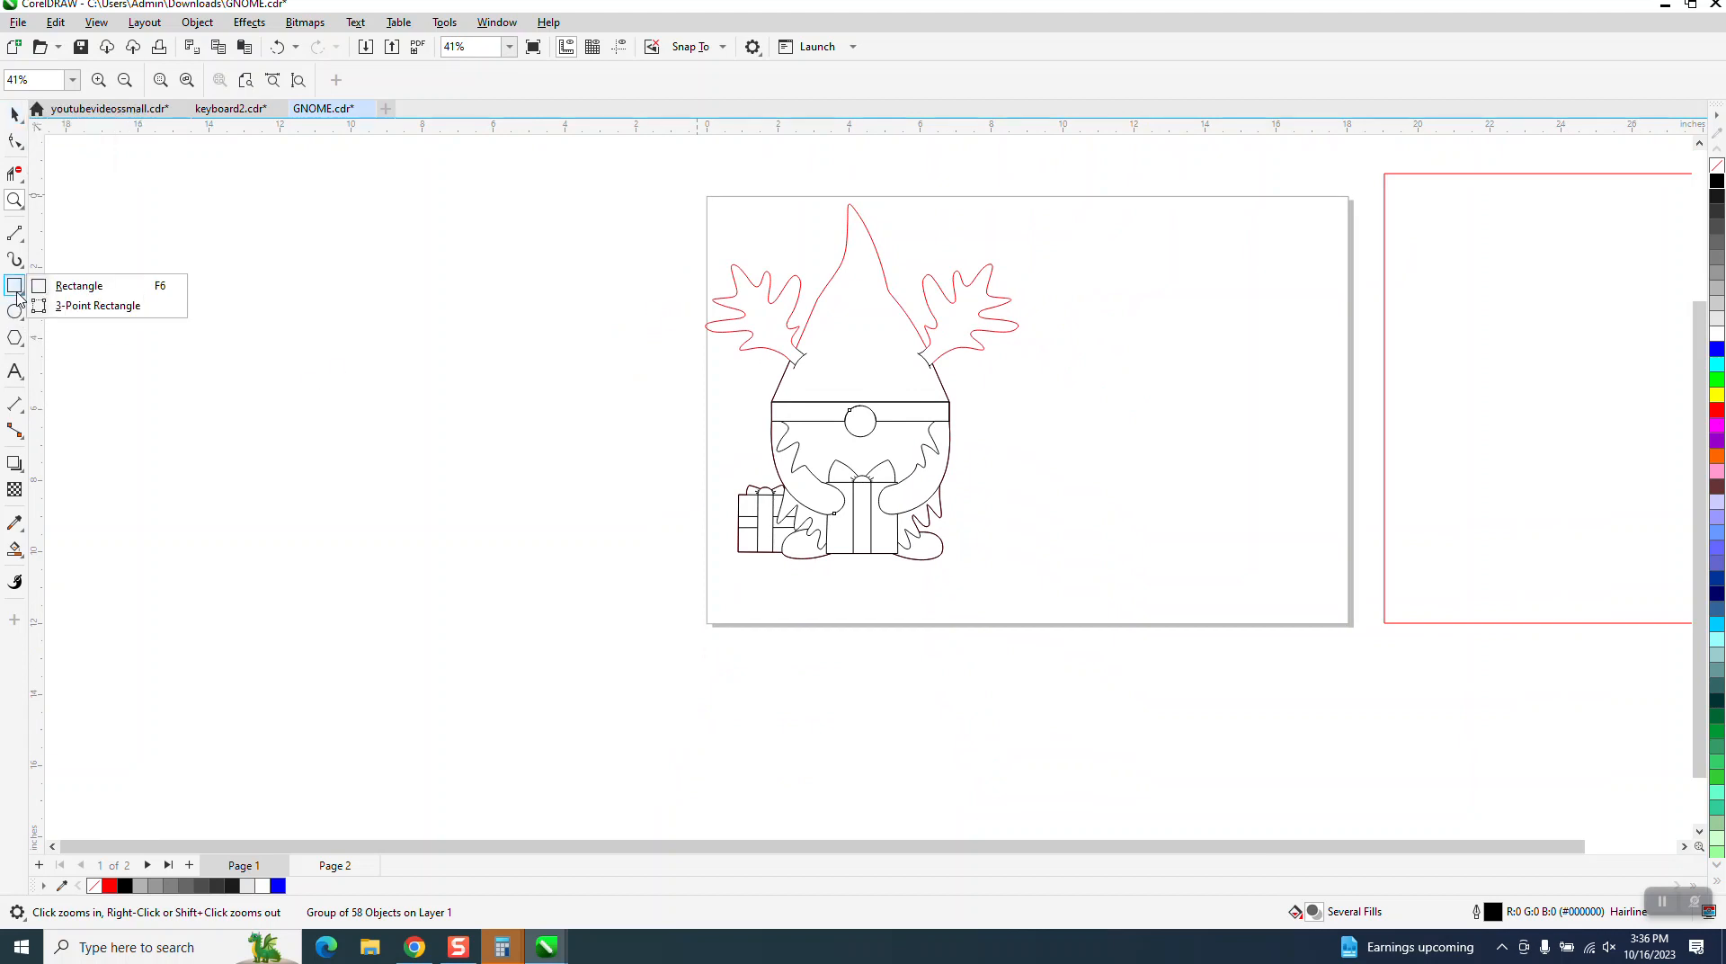
pyautogui.click(67, 286)
pyautogui.moveTo(663, 190); pyautogui.dragTo(1093, 622)
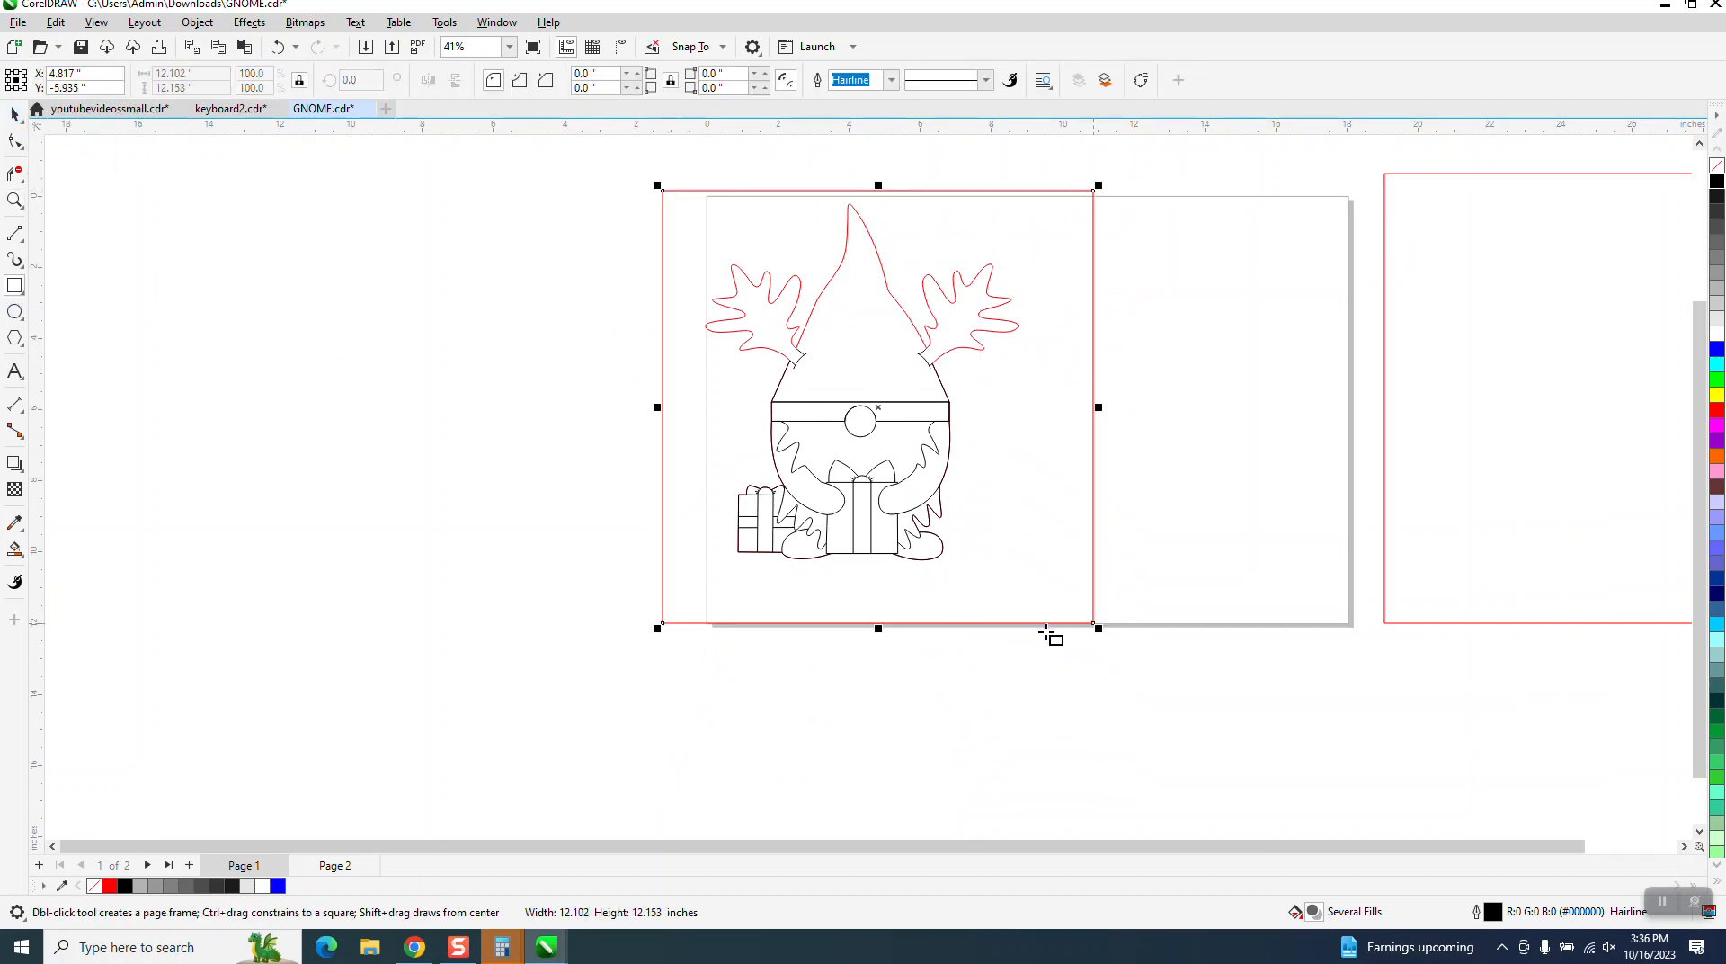
# Smart-fill the area between the rectangle and the gnome in blue, and nudge the new shape 20 inches left
pyautogui.click(14, 550)
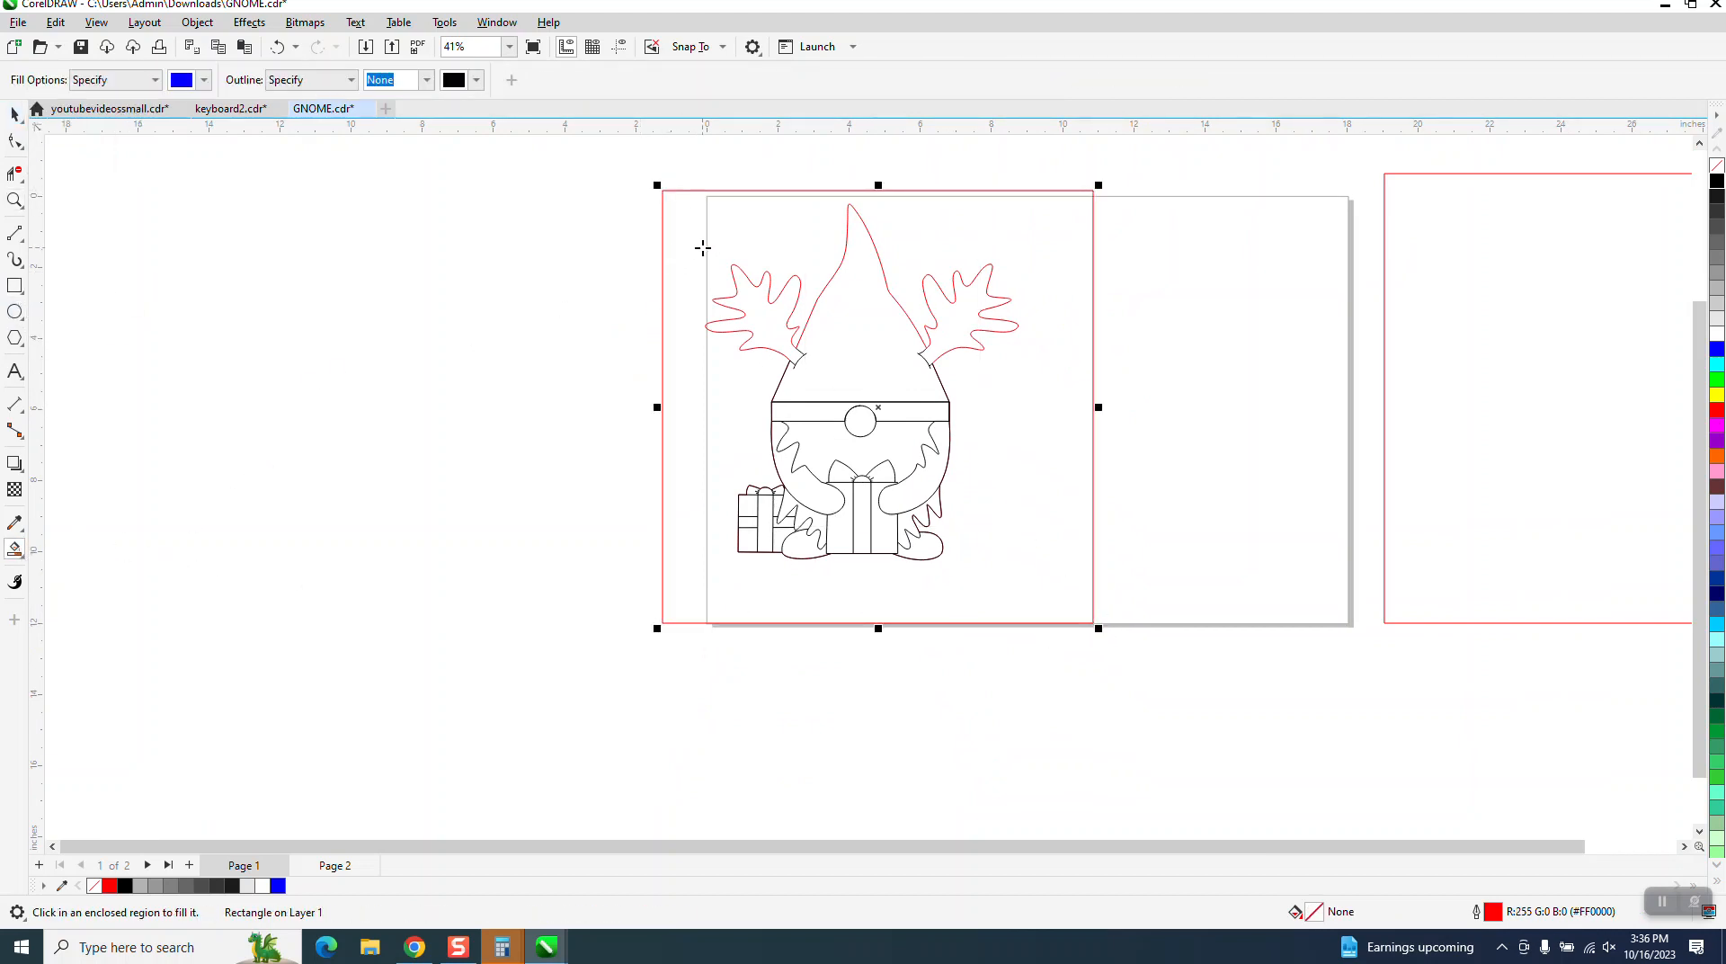
pyautogui.click(726, 243)
pyautogui.press('Left')
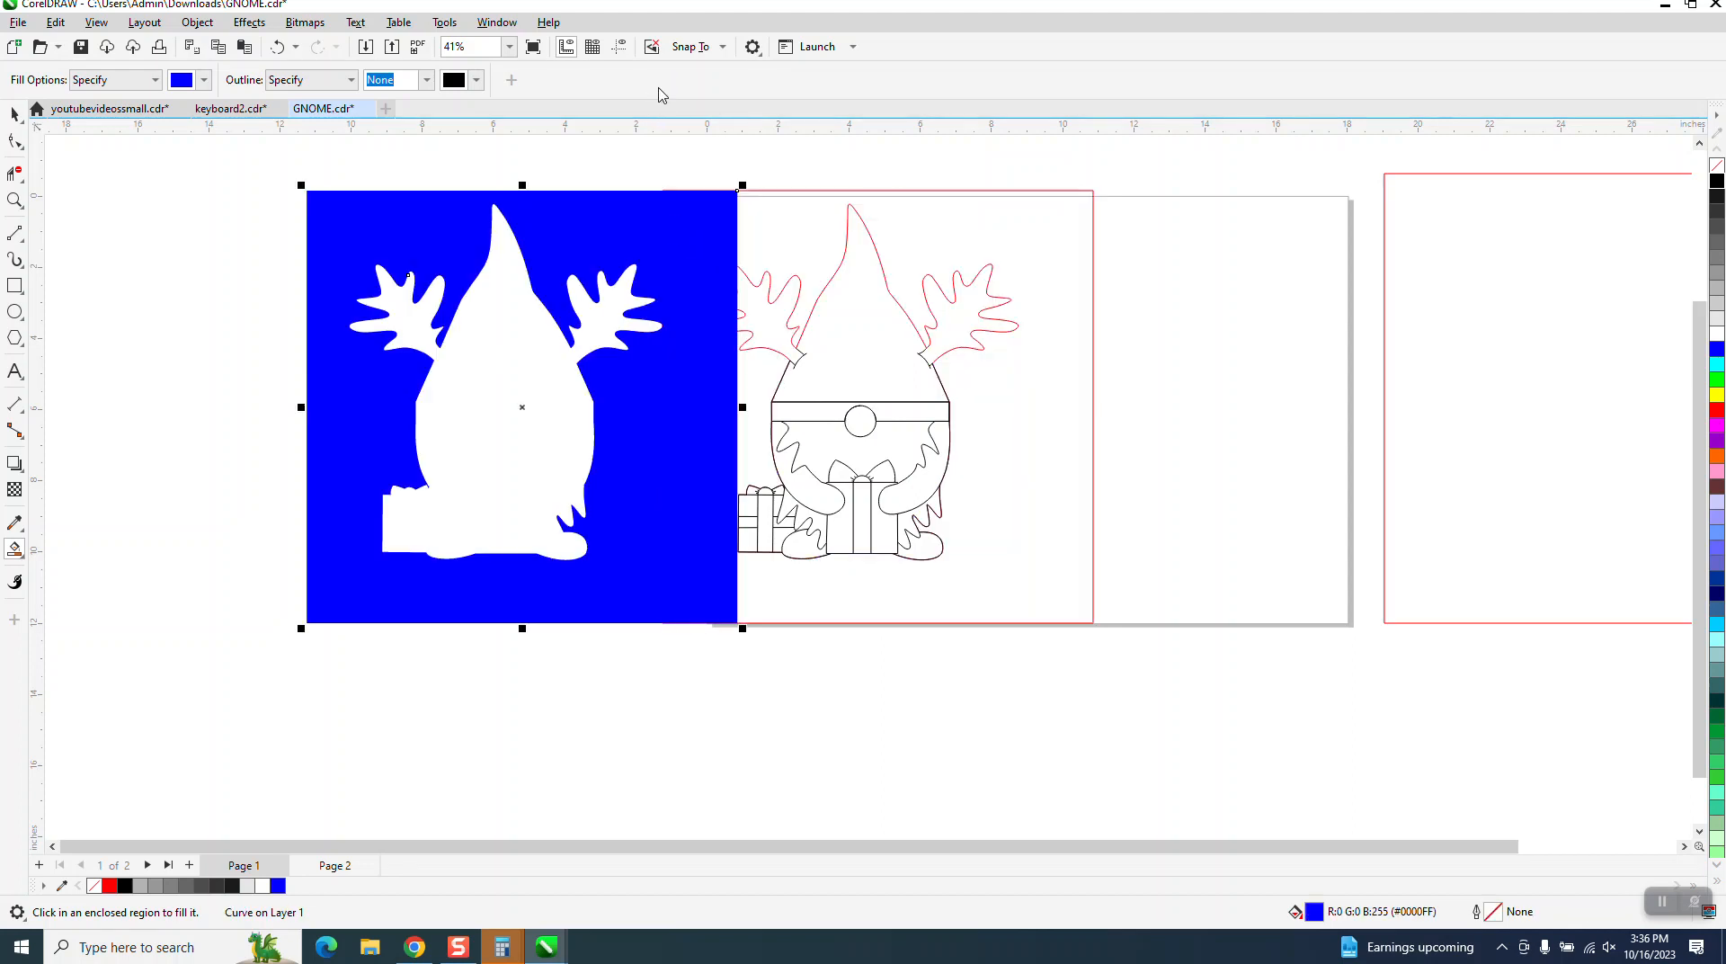
pyautogui.press('Left')
# Smart-fill the gnome-shaped opening in the blue shape, and nudge the resulting silhouette 30 inches right
pyautogui.click(219, 406)
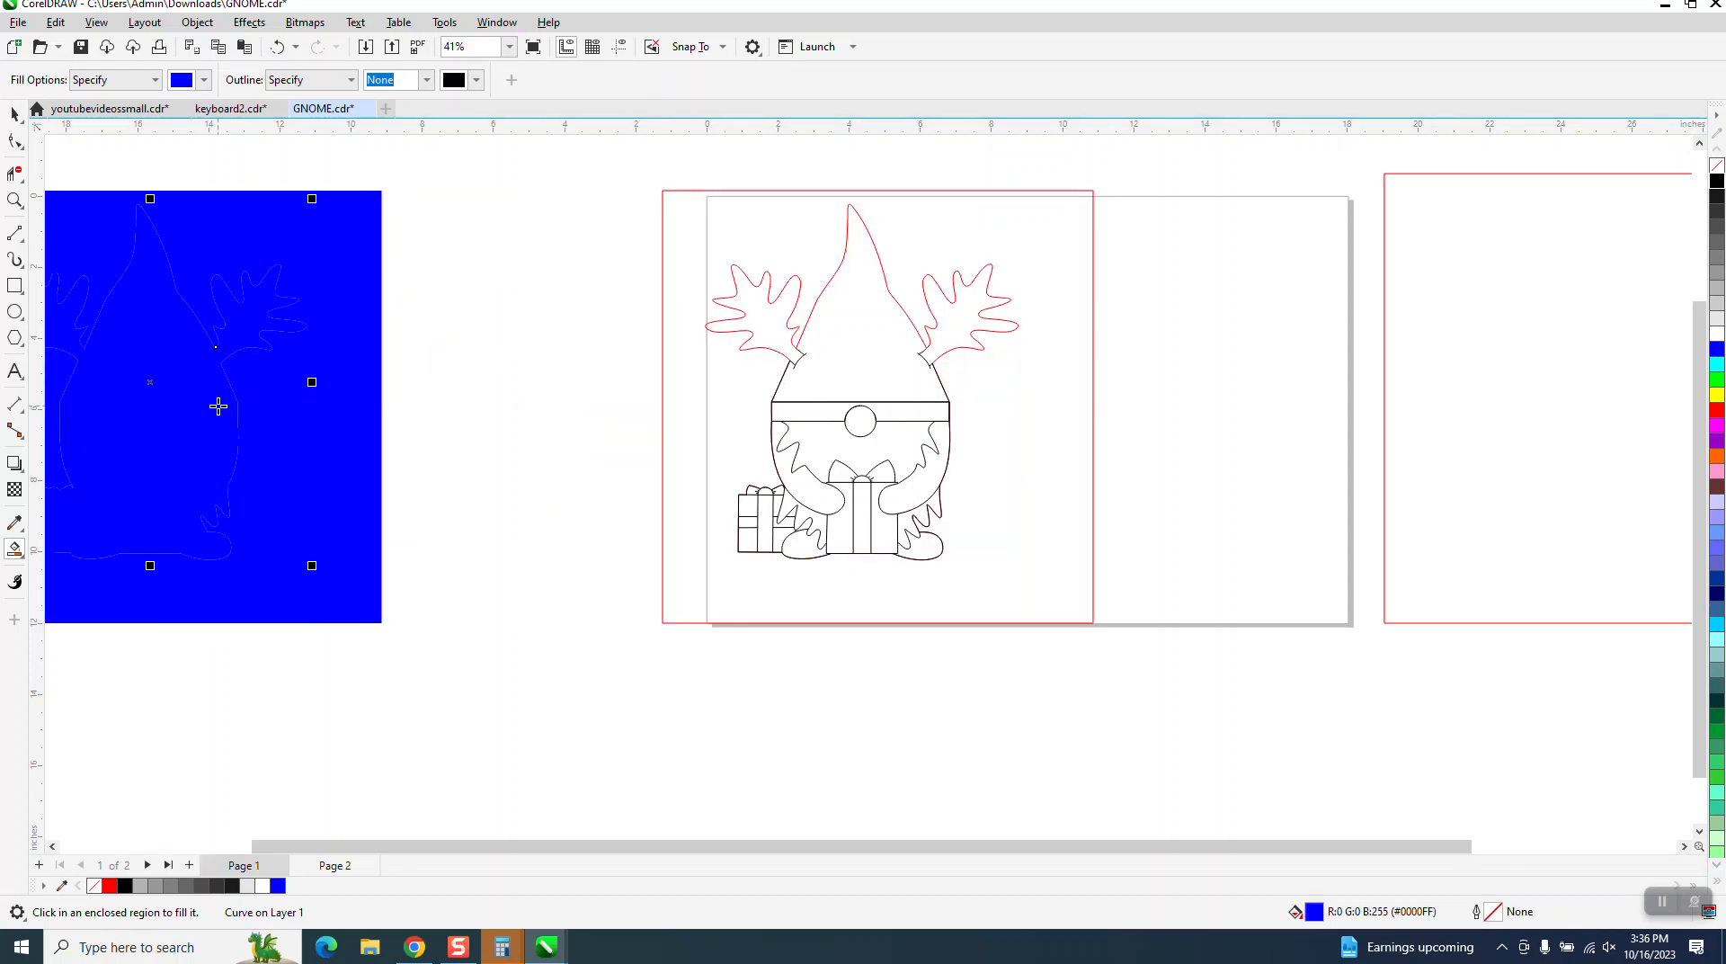
pyautogui.press('Right')
pyautogui.press('Right')
pyautogui.press('Right')
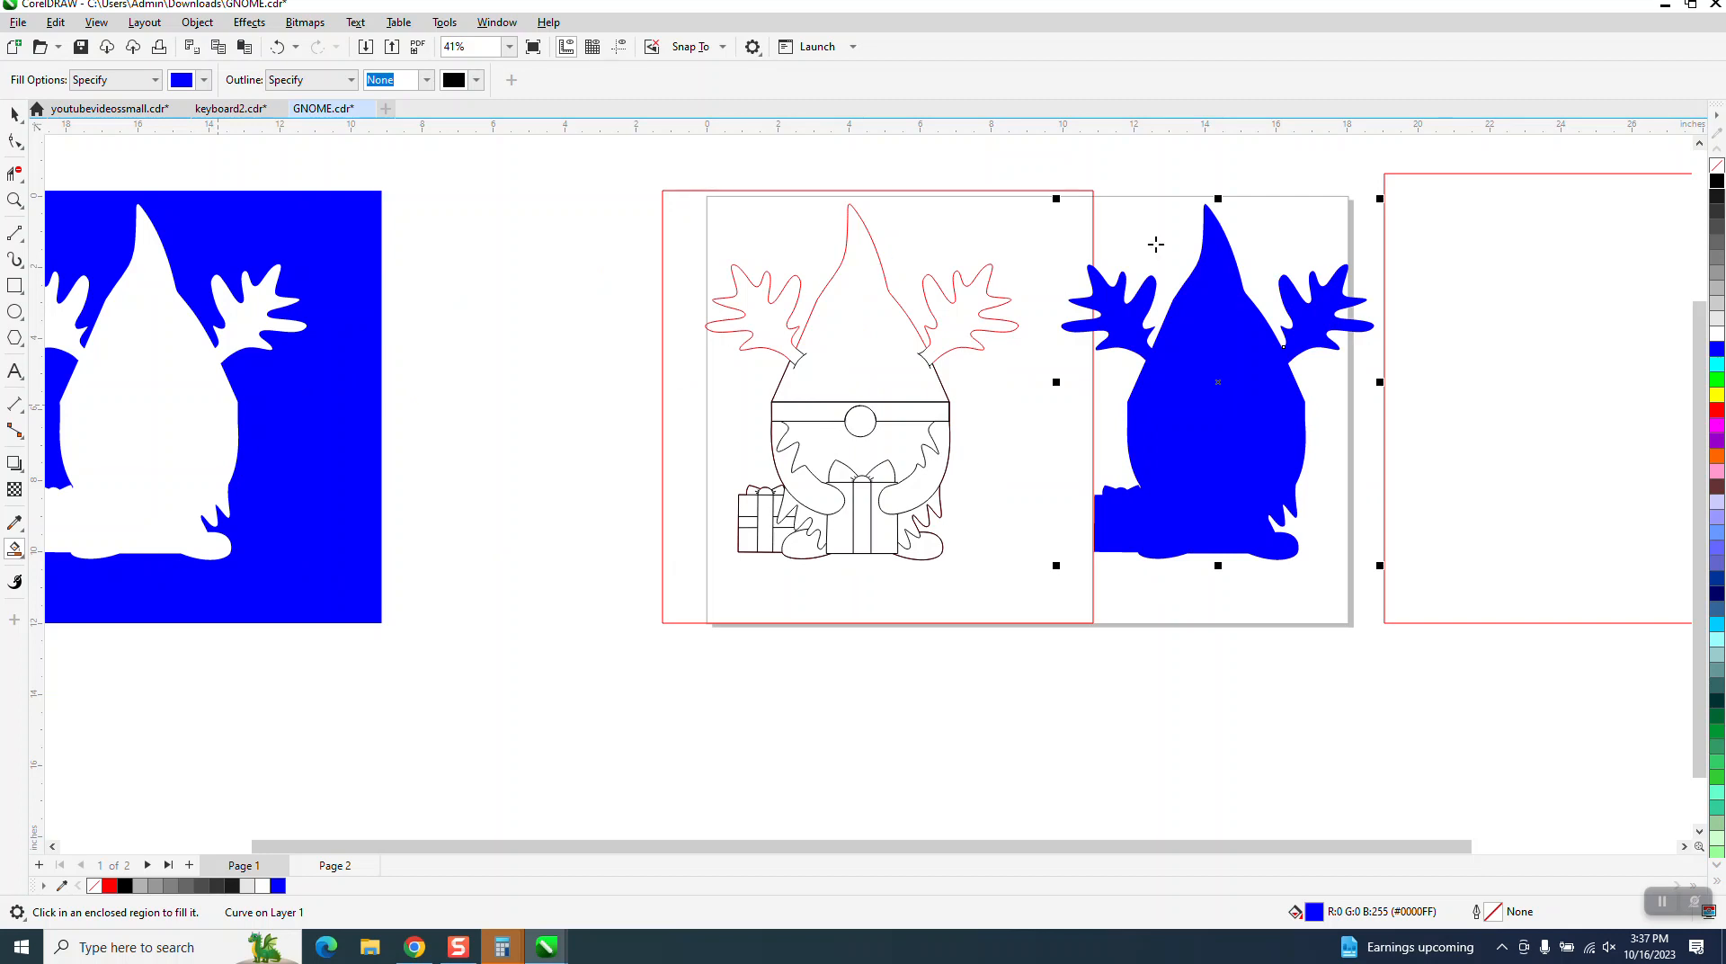
# Remove the blue fill from the new gnome silhouette and give it a red outline
pyautogui.click(1717, 166)
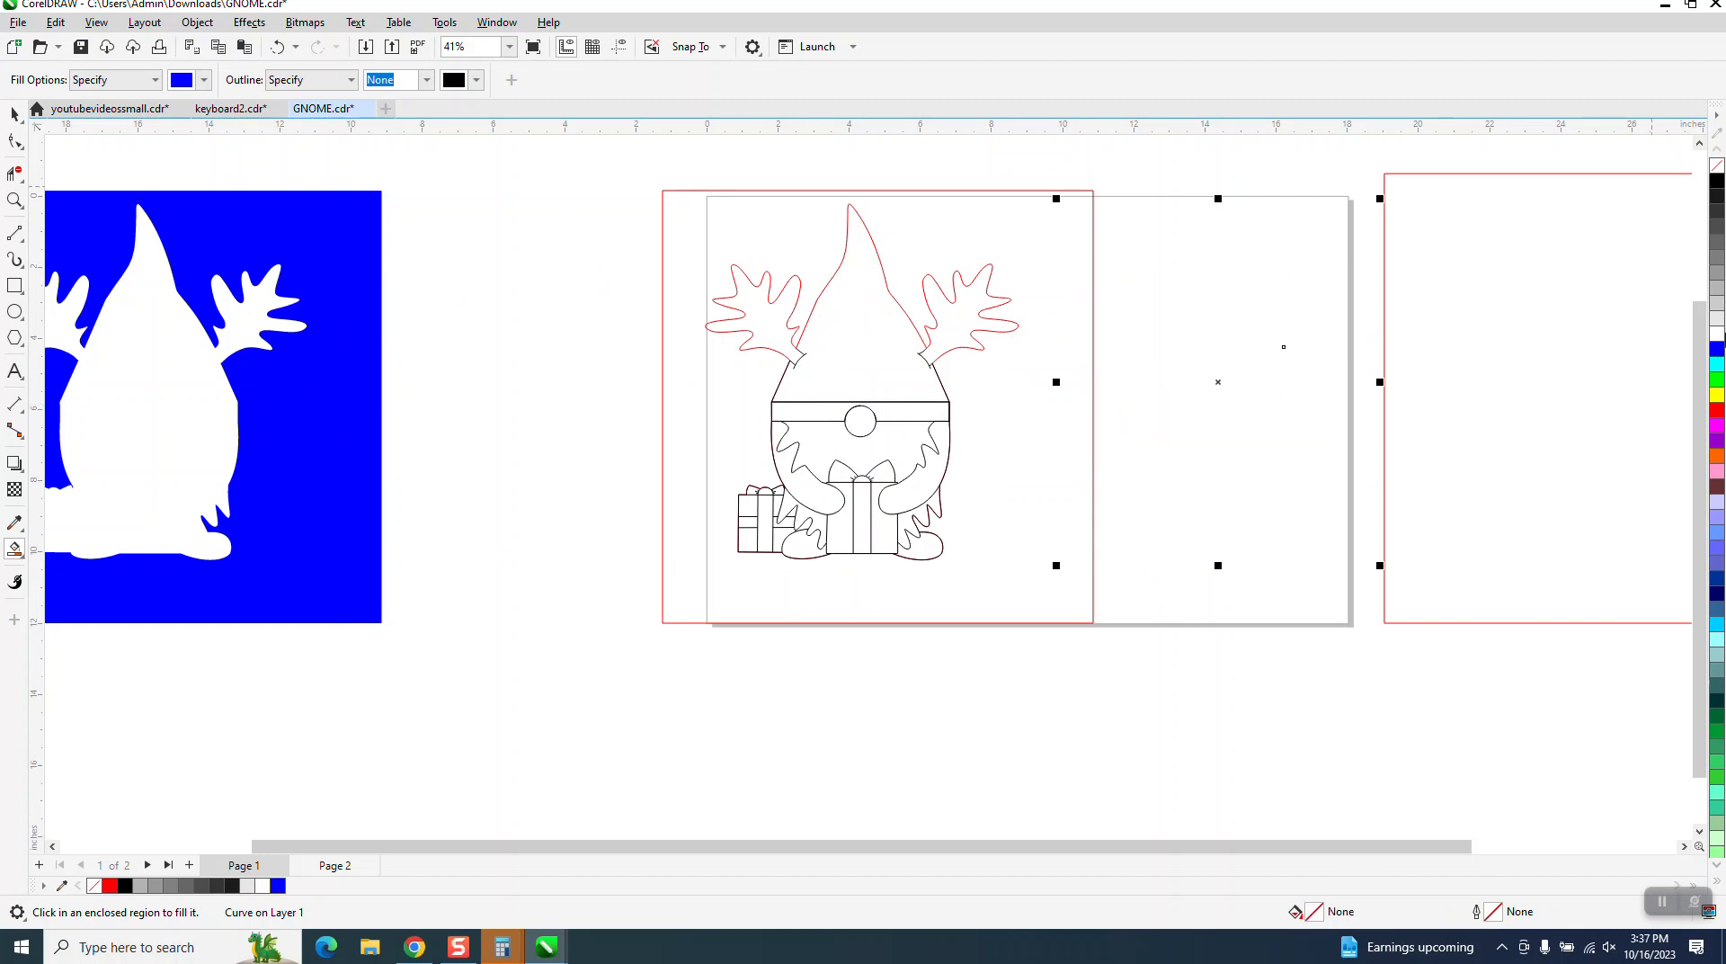
pyautogui.rightClick(1718, 415)
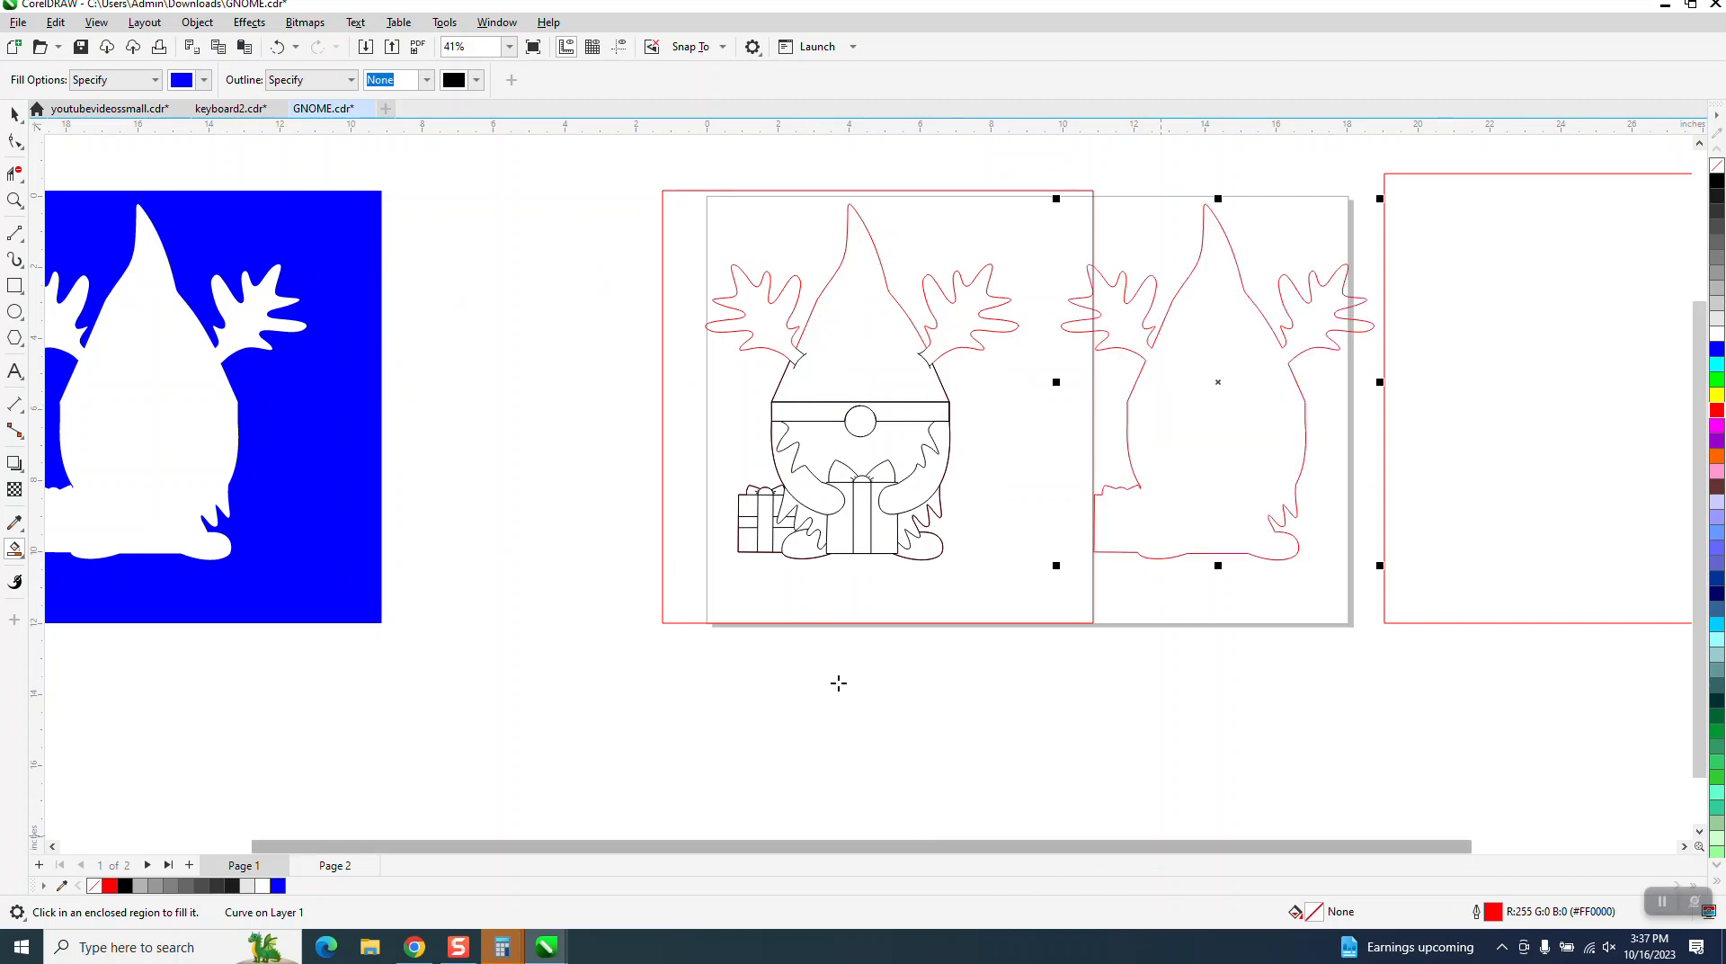
# Nudge the original red outline 10 inches left off the artwork, and the new red silhouette 10 inches left onto it
pyautogui.click(14, 114)
pyautogui.click(306, 256)
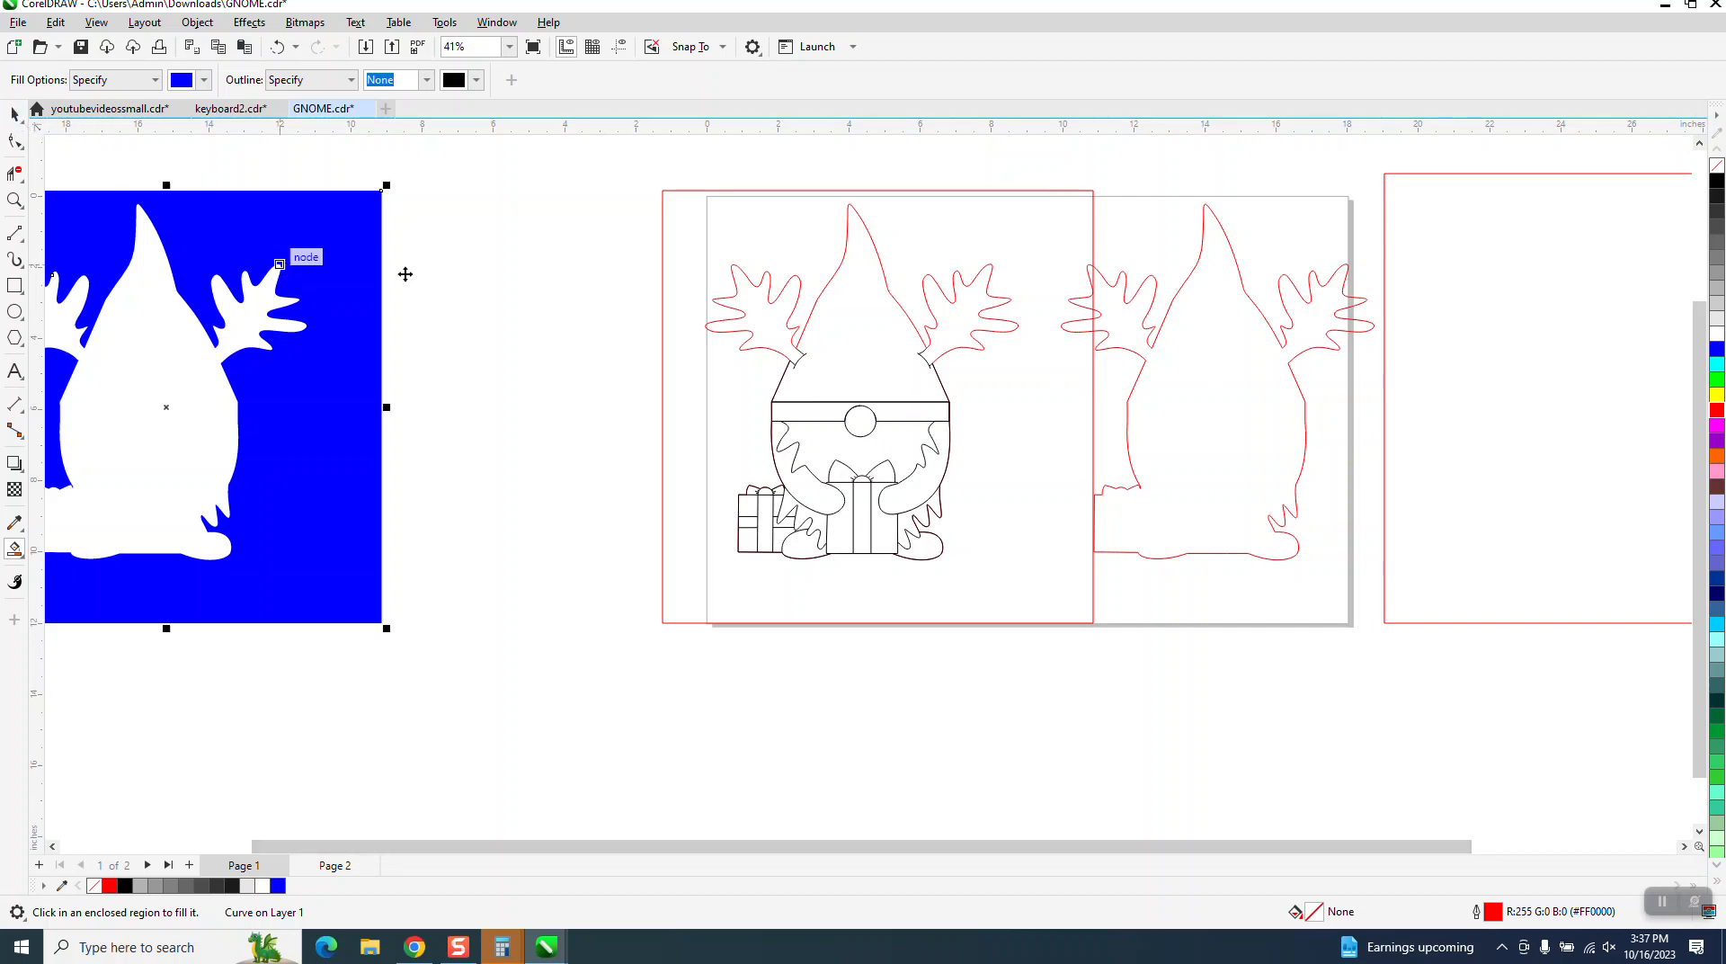
pyautogui.click(841, 267)
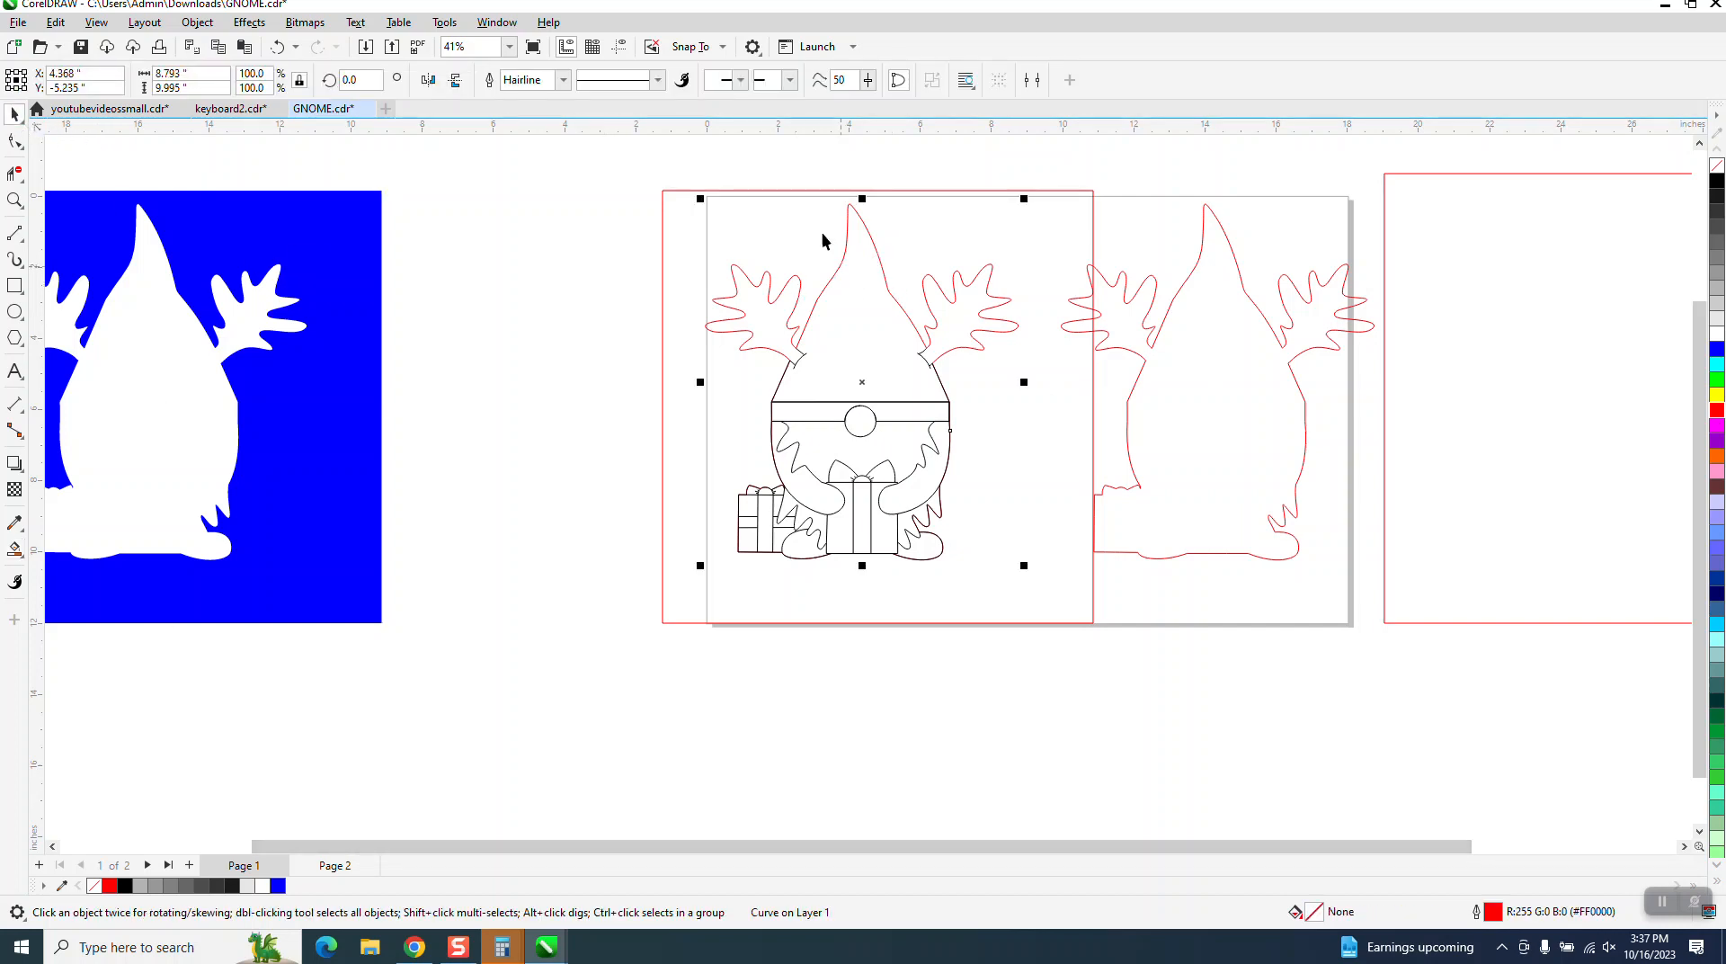
pyautogui.press('Left')
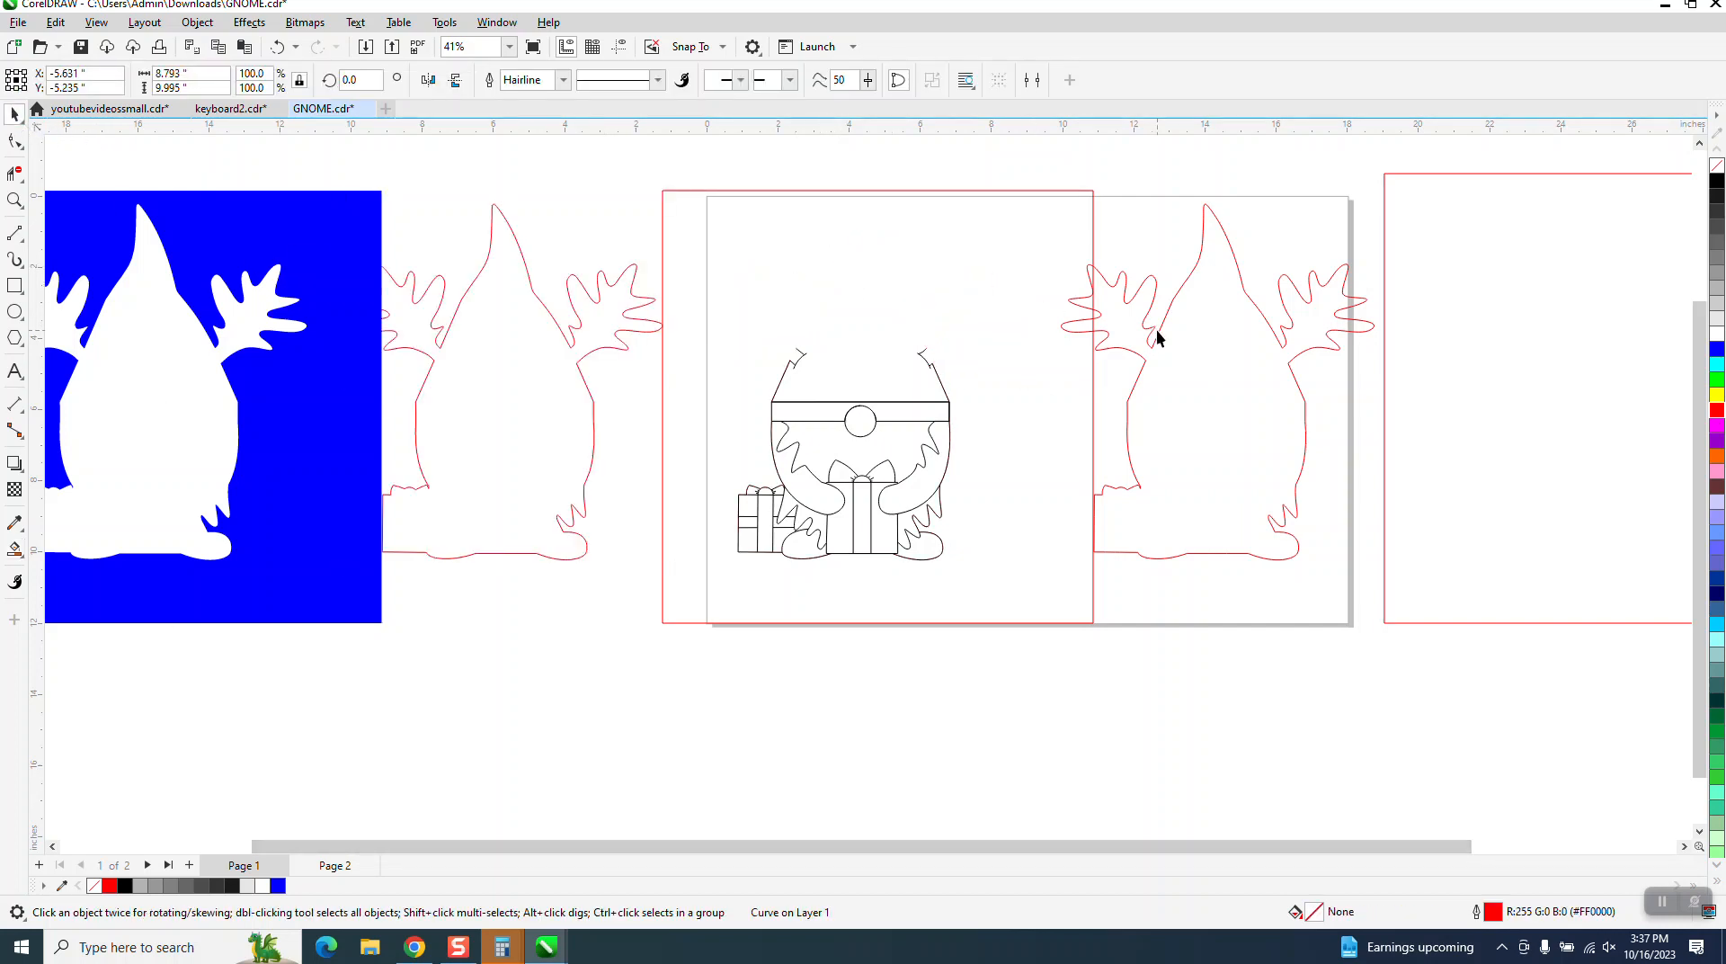
pyautogui.click(1156, 329)
pyautogui.click(1158, 332)
pyautogui.press('Left')
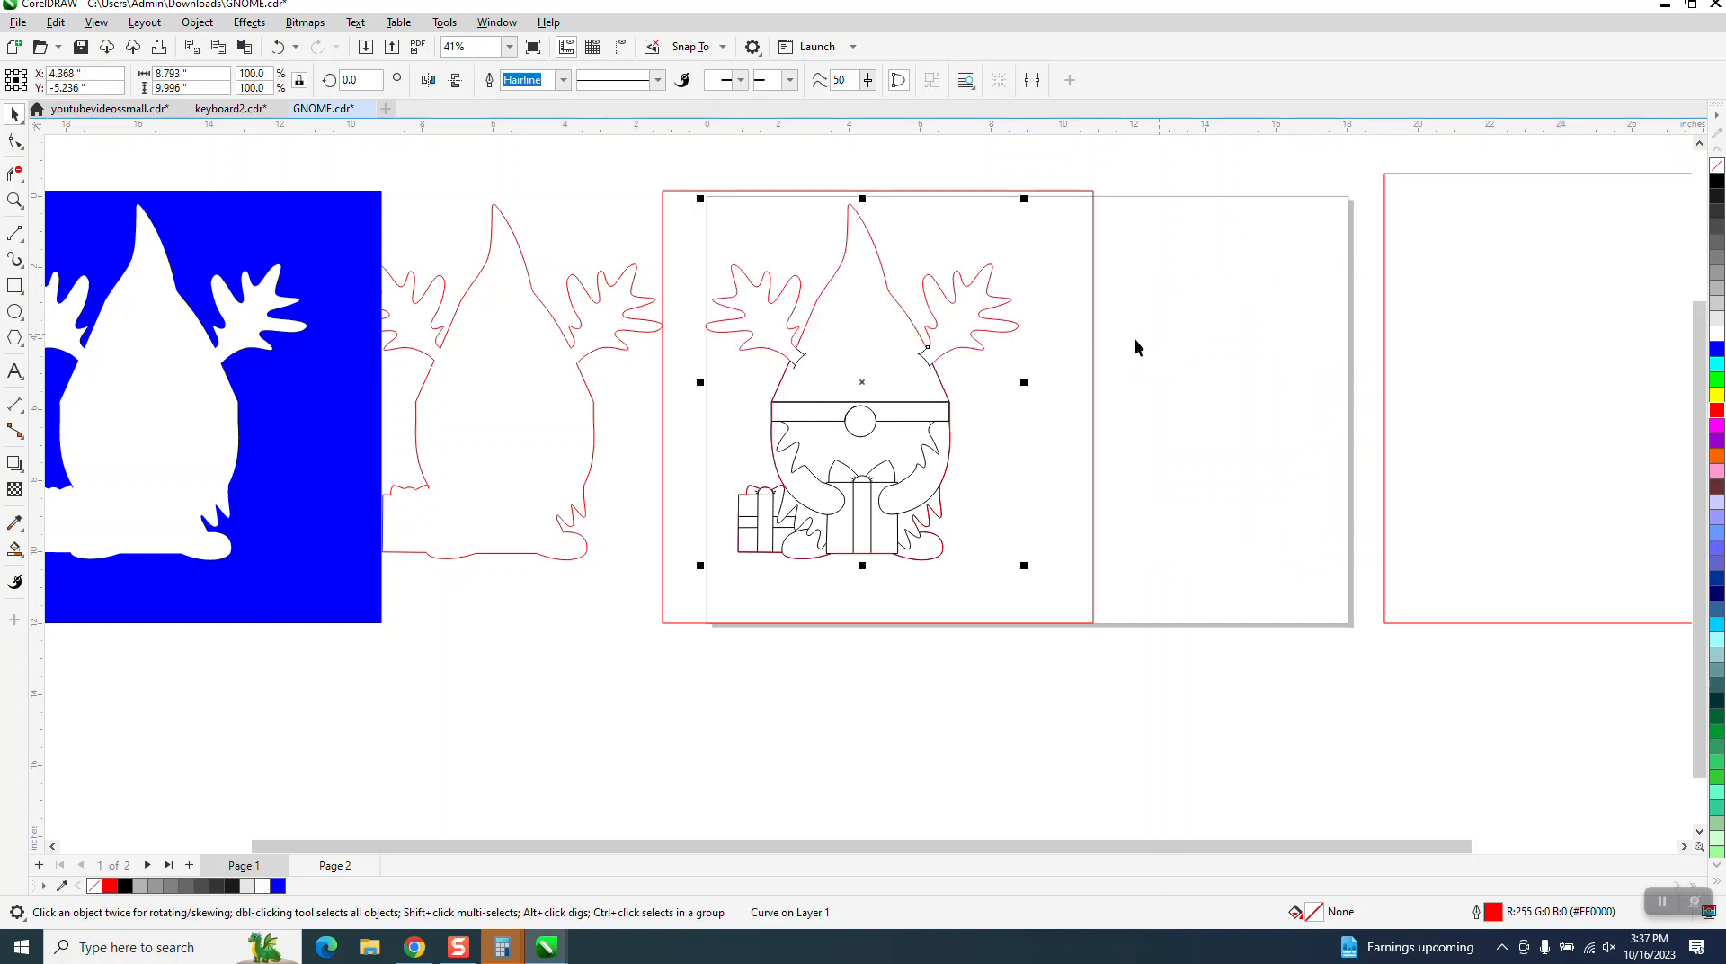
# Examine how the new red silhouette lines up with the black artwork along the body, beard and feet
pyautogui.click(14, 200)
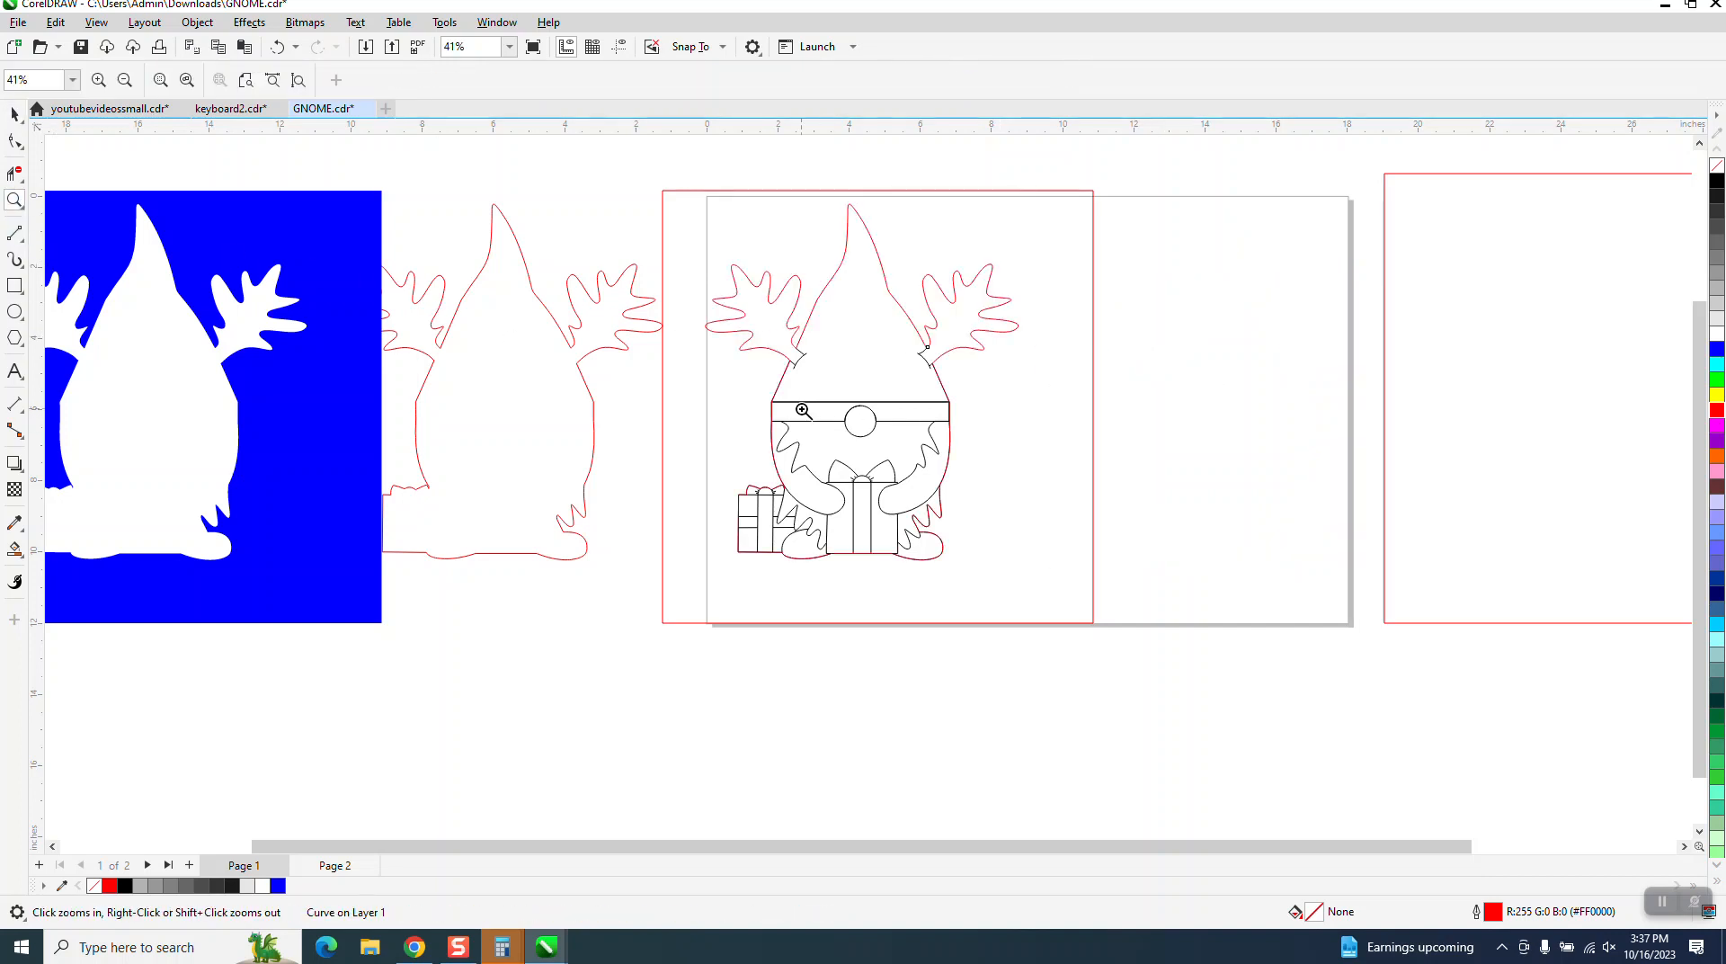
pyautogui.moveTo(735, 383); pyautogui.dragTo(865, 511)
pyautogui.click(866, 695)
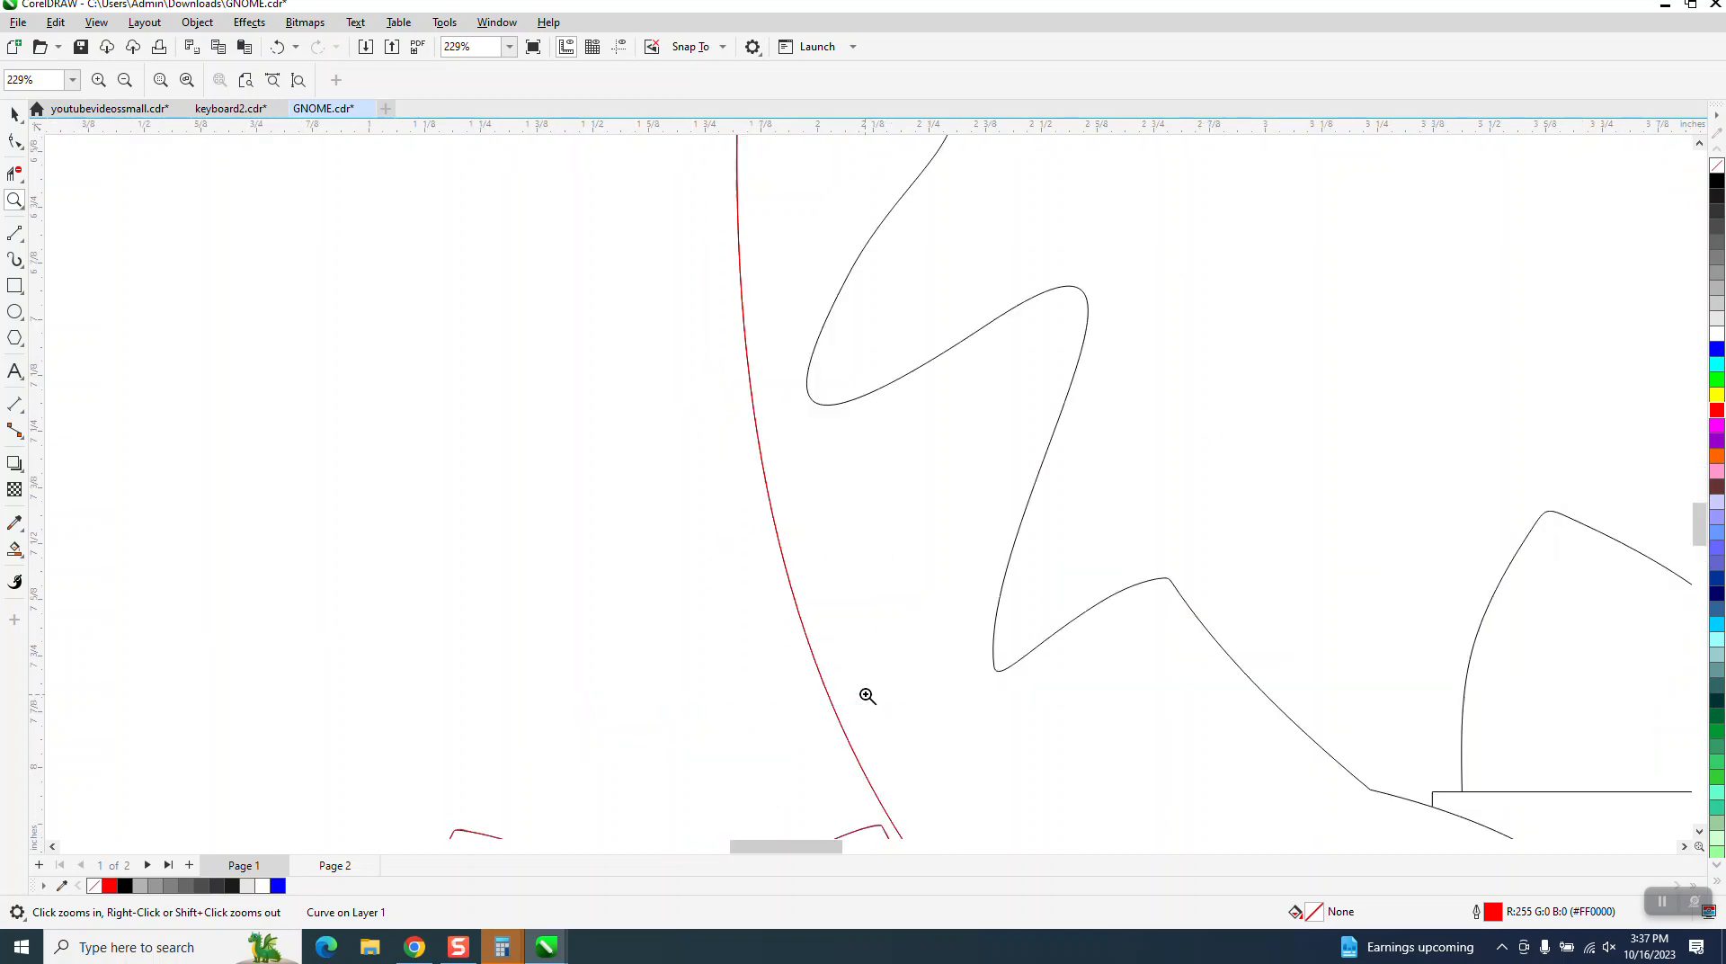
pyautogui.scroll(-4, 698, 435)
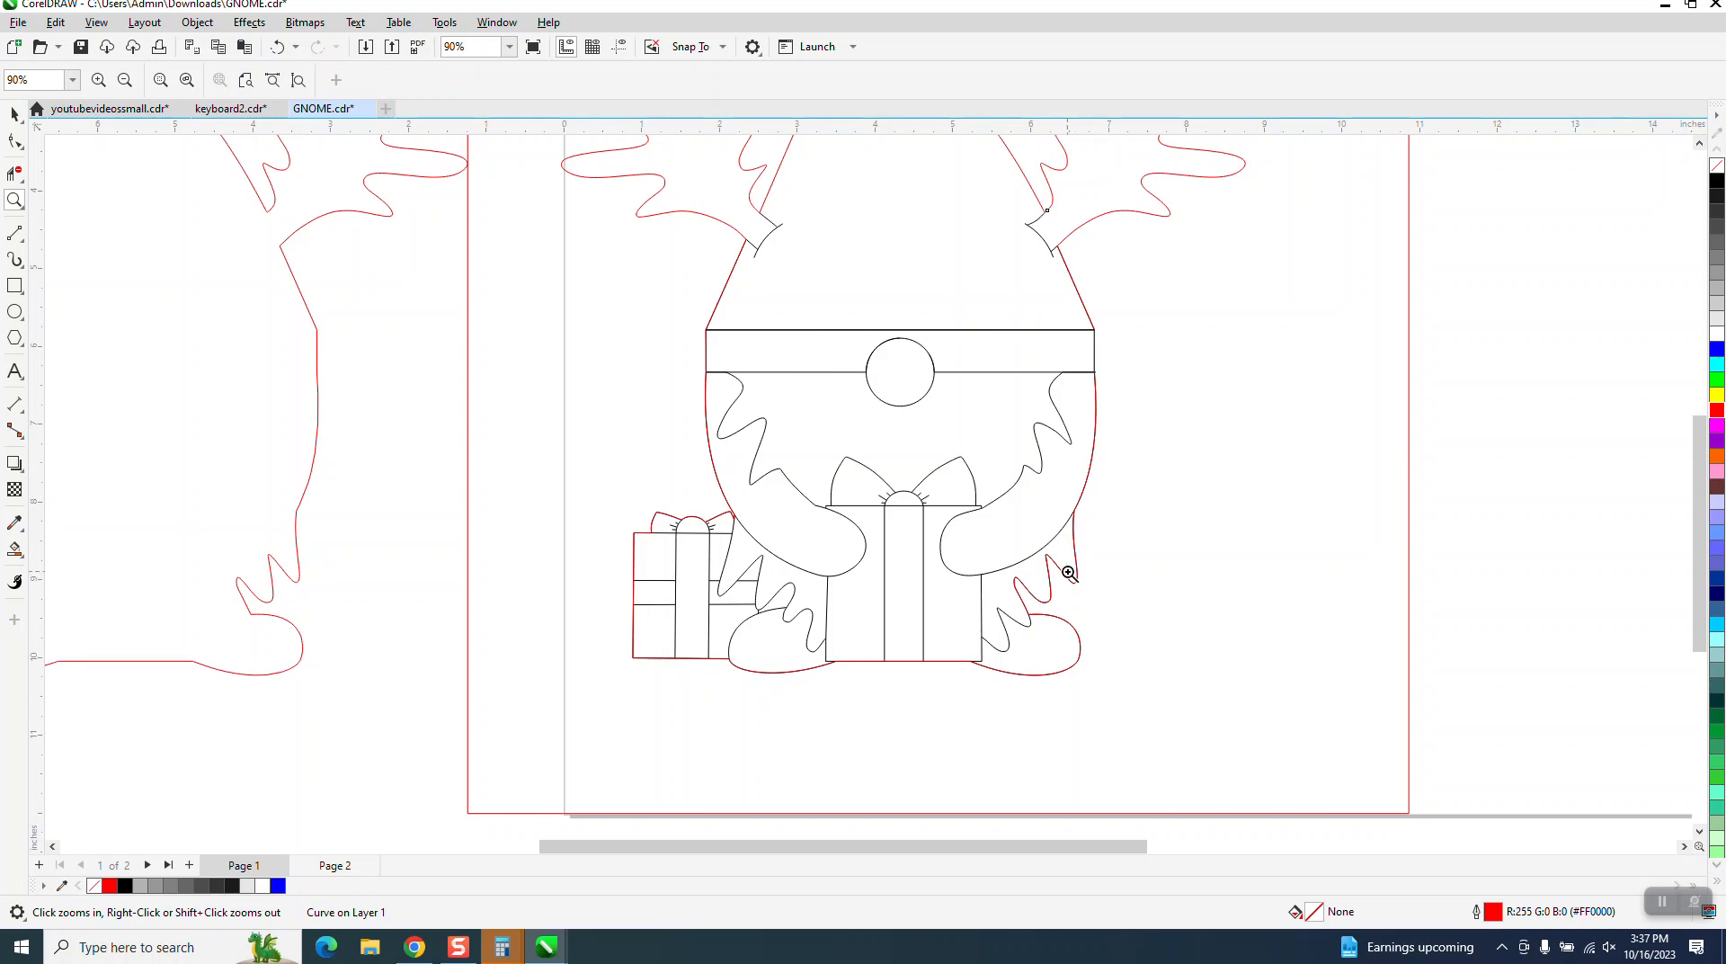
pyautogui.scroll(-2, 1069, 573)
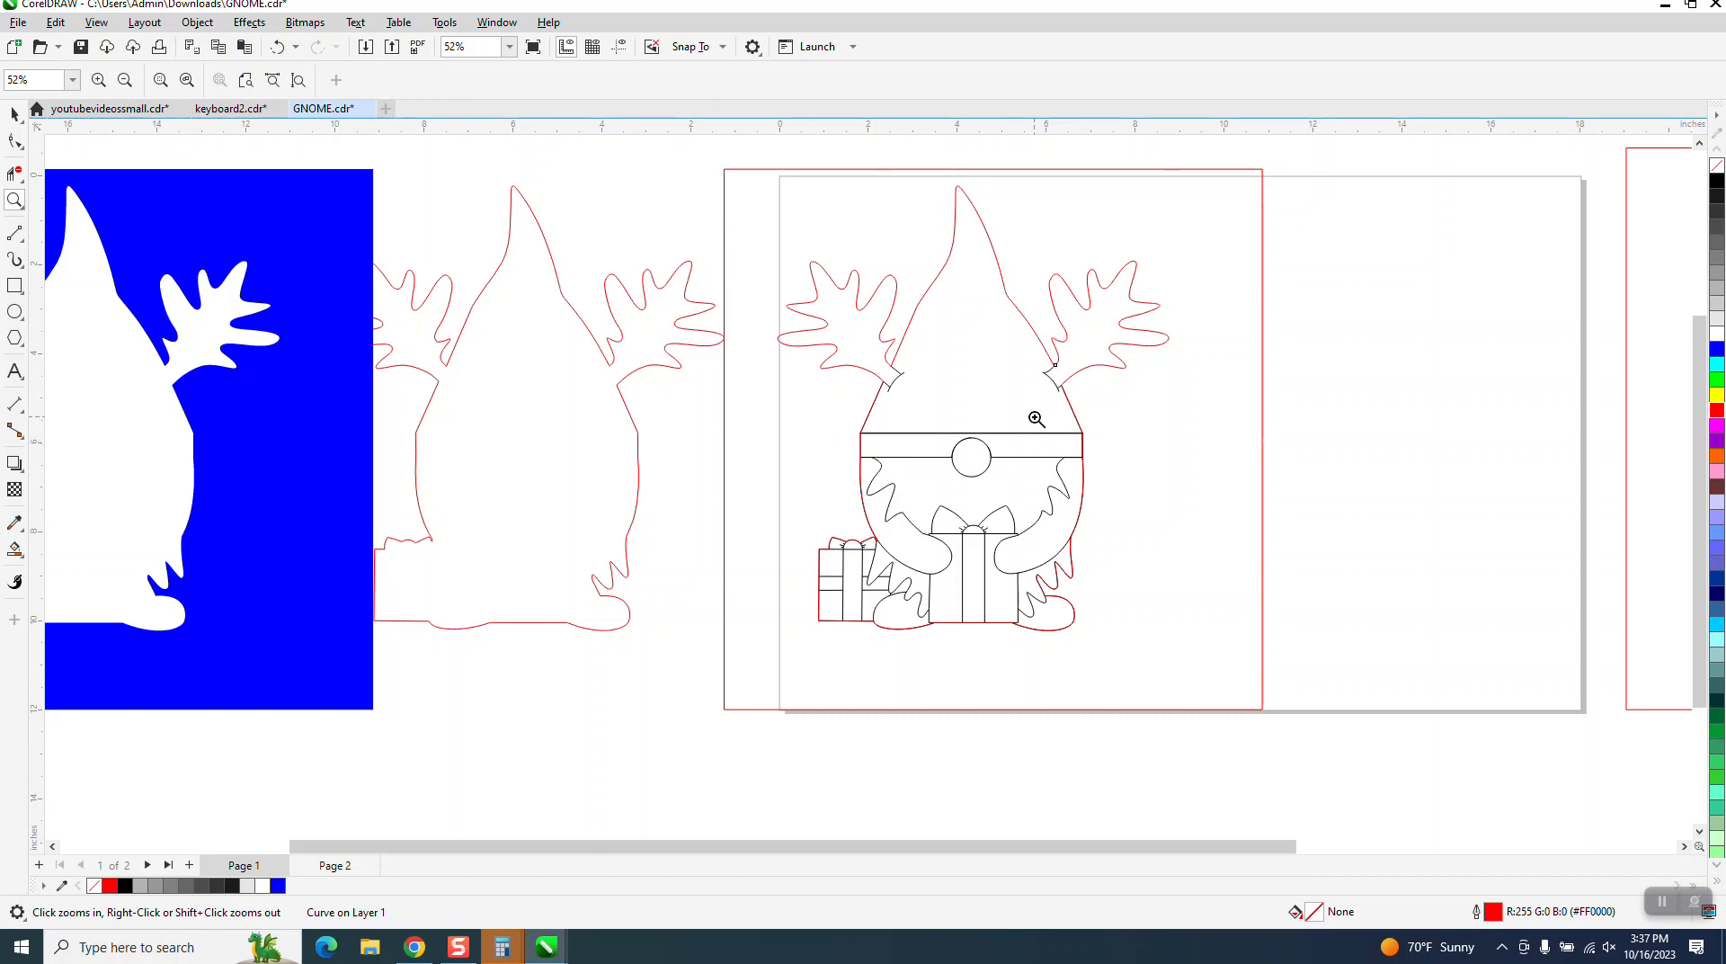
# Delete the red rectangle enclosing the gnome
pyautogui.click(15, 115)
pyautogui.click(769, 175)
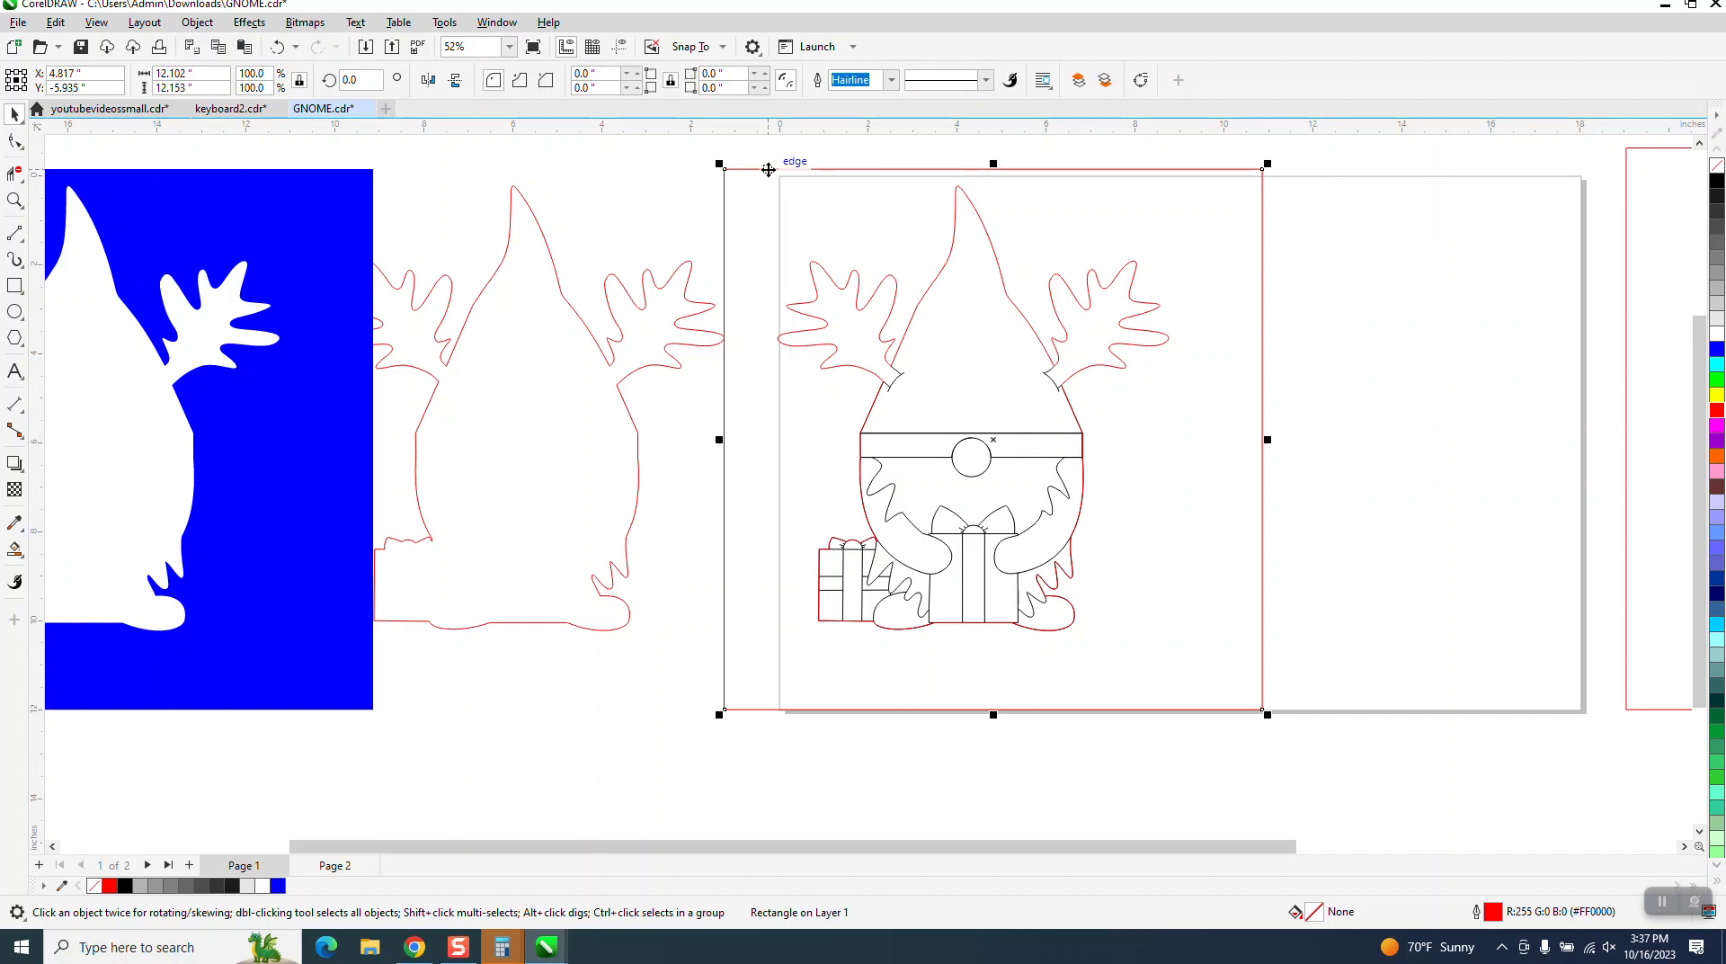
pyautogui.press('Delete')
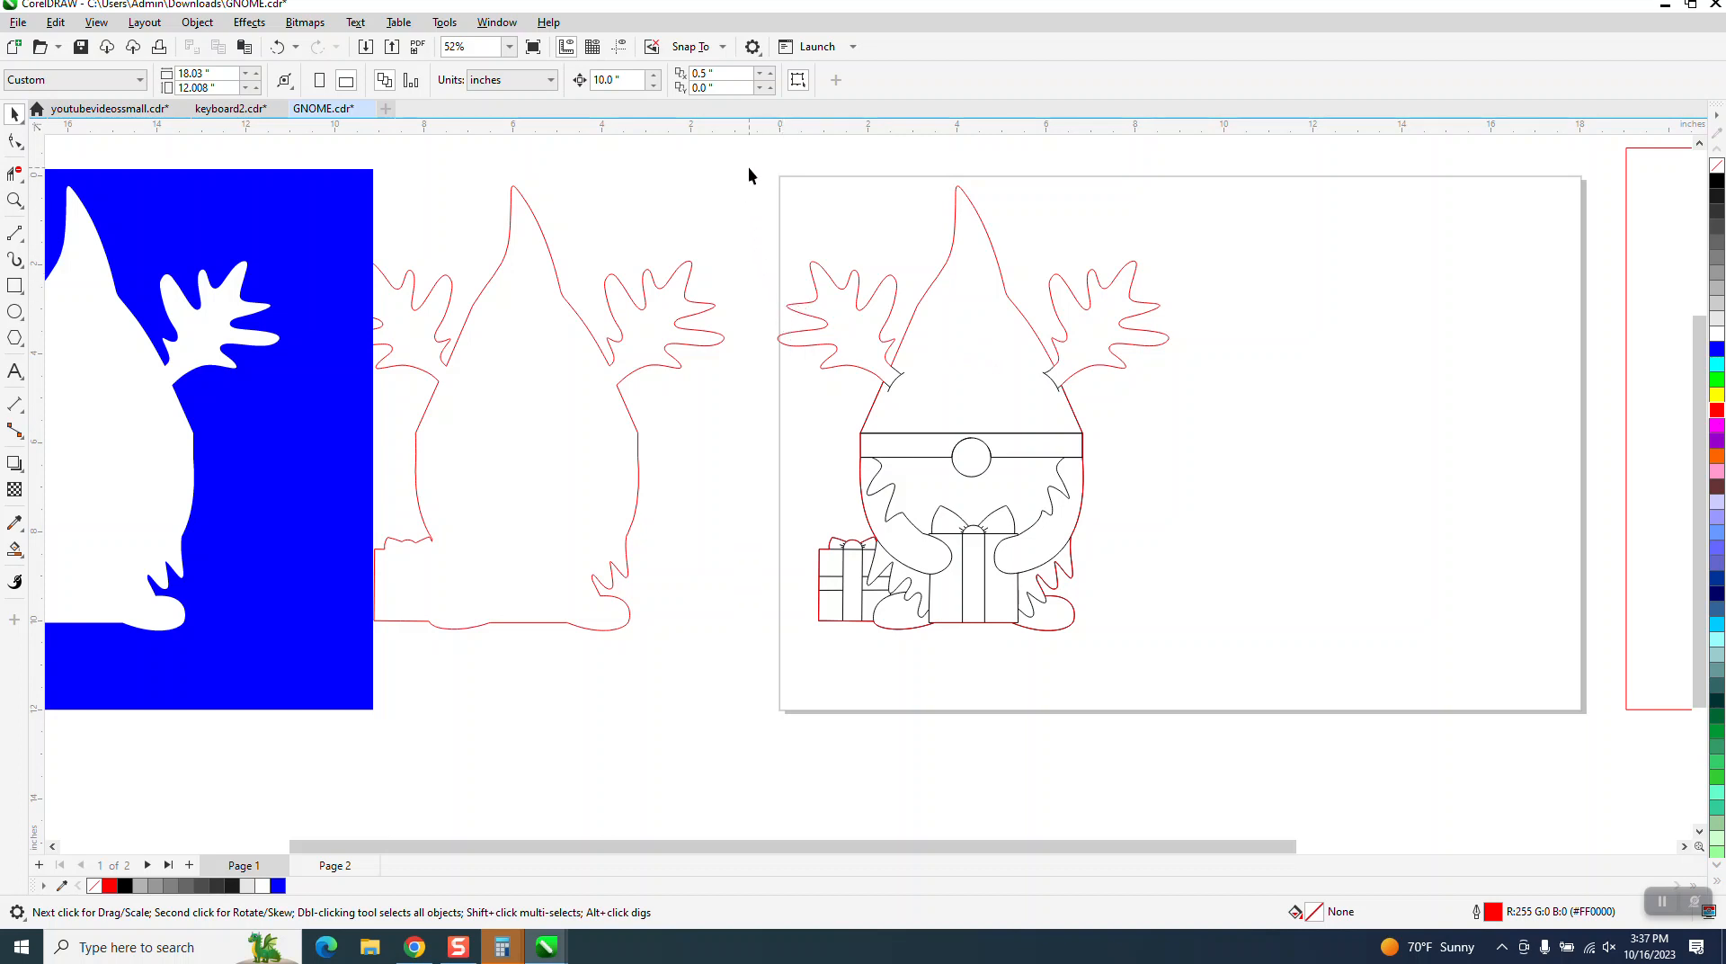
# Recolour the gnome artwork and the red silhouette aligned on it with a black outline
pyautogui.moveTo(748, 169); pyautogui.dragTo(1211, 599)
pyautogui.moveTo(1268, 712); pyautogui.dragTo(1270, 712)
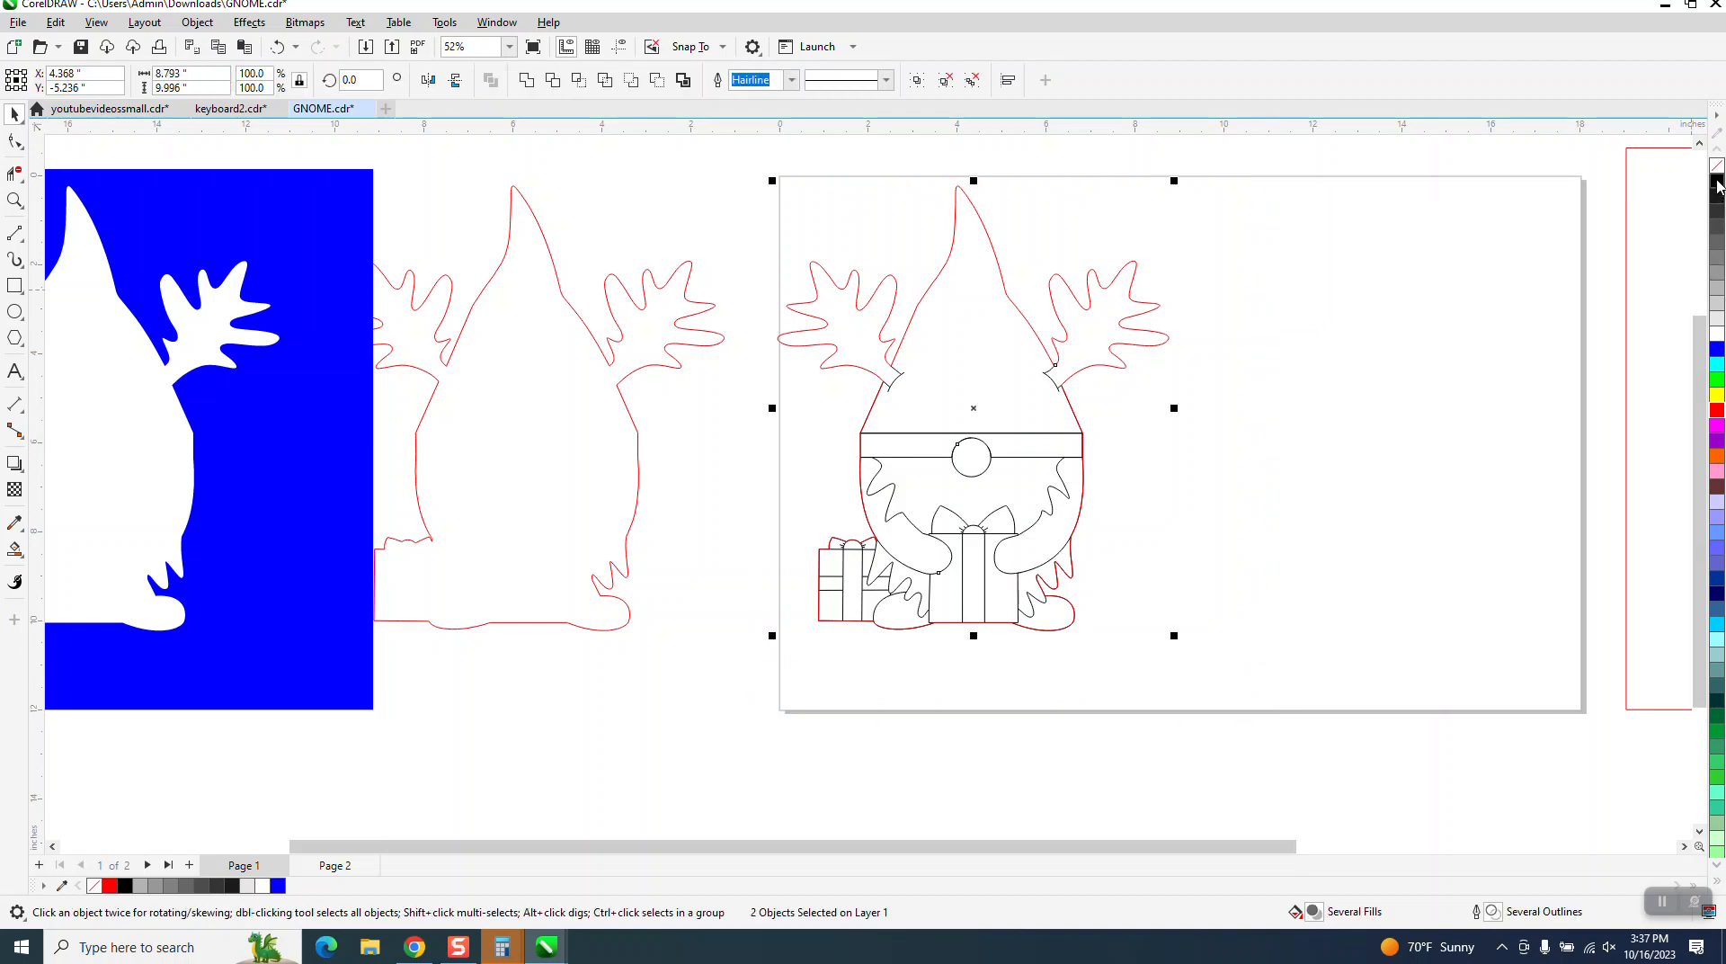
pyautogui.rightClick(1717, 186)
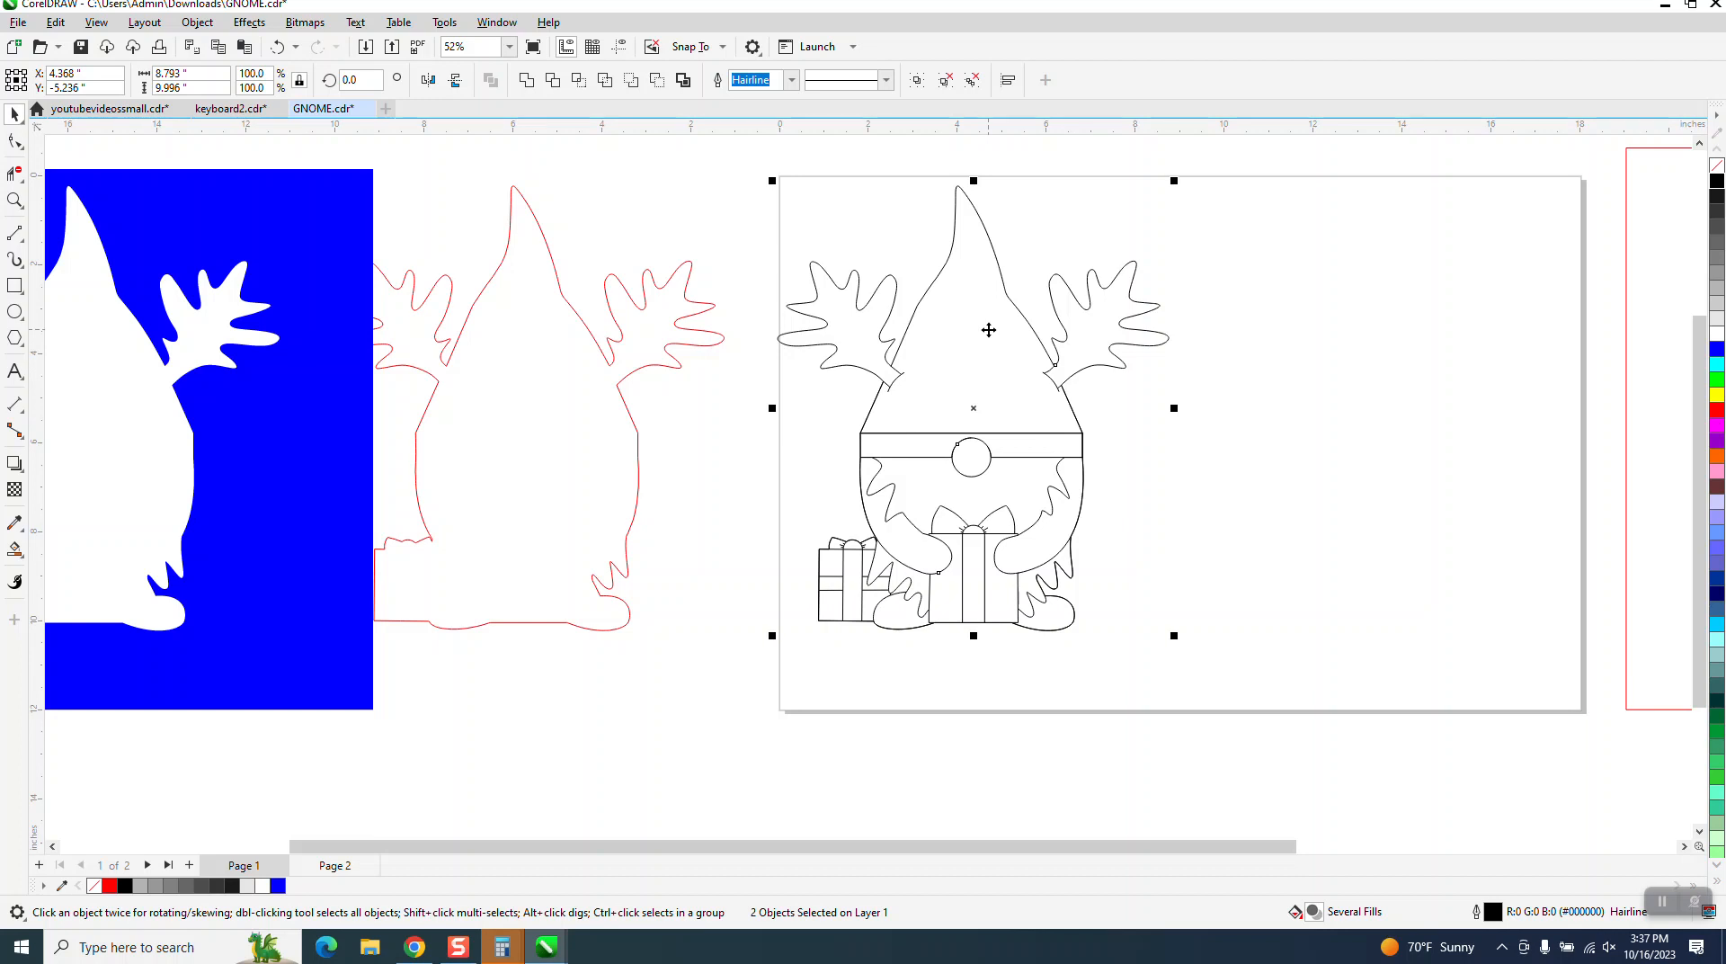
# Nudge the original red gnome outline 20 inches right, to the other side of the black artwork
pyautogui.click(632, 377)
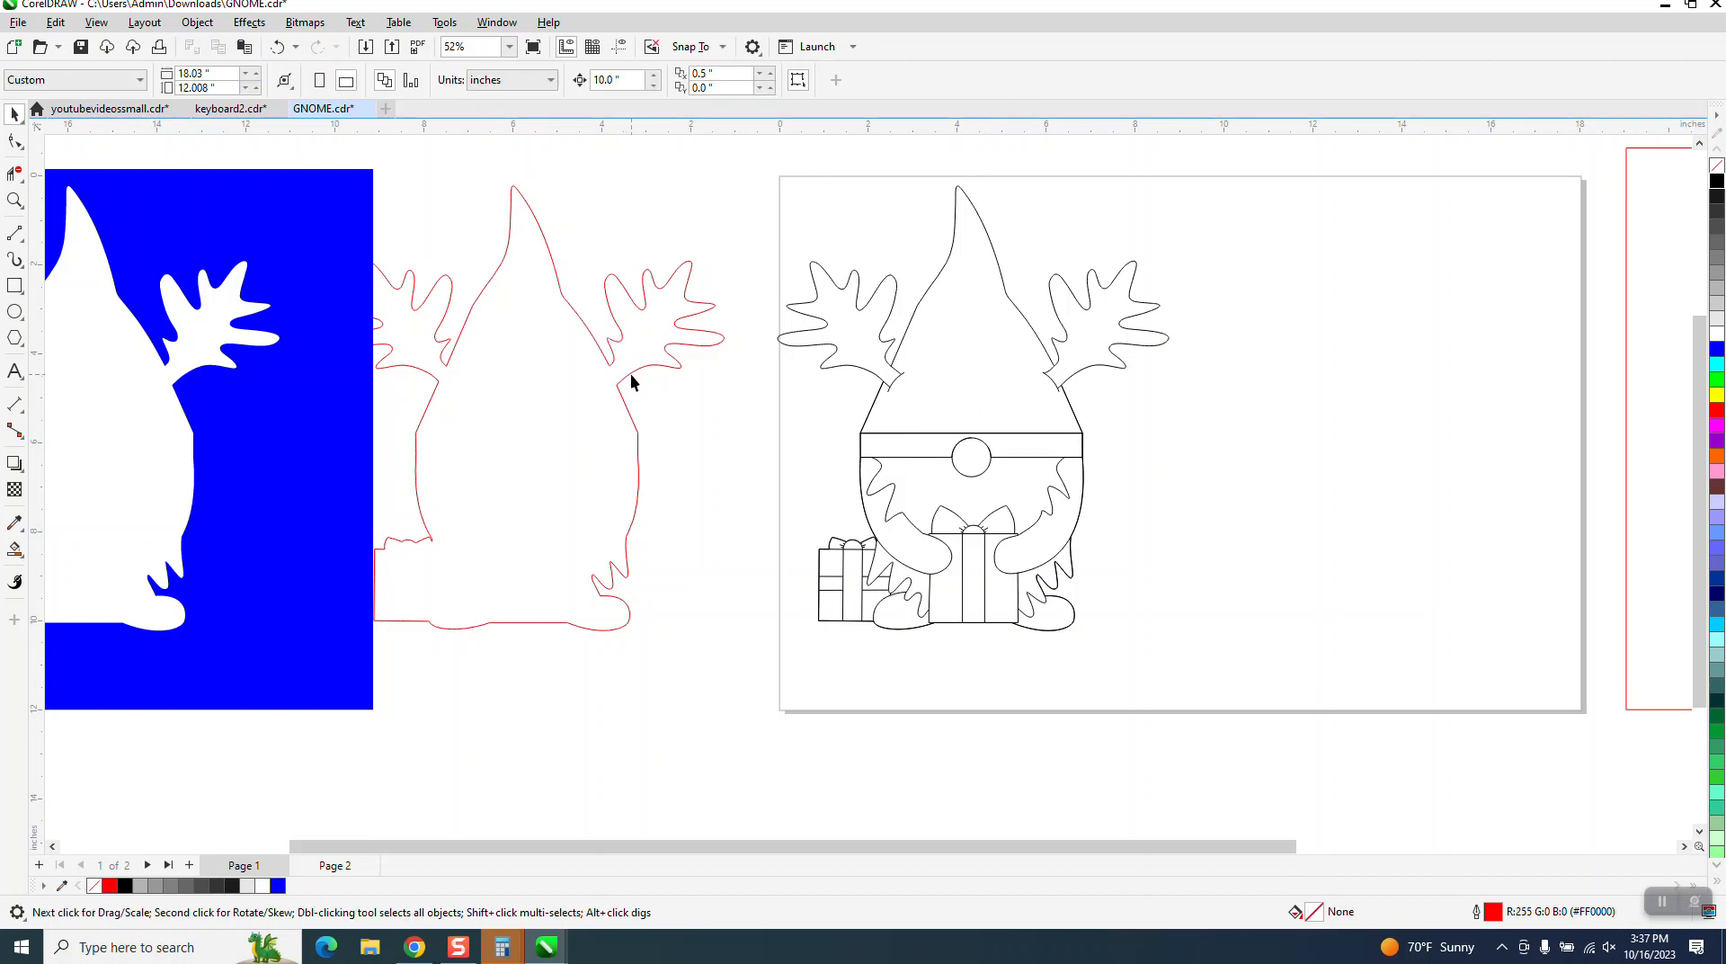
pyautogui.click(631, 374)
pyautogui.press('Right')
pyautogui.press('Right')
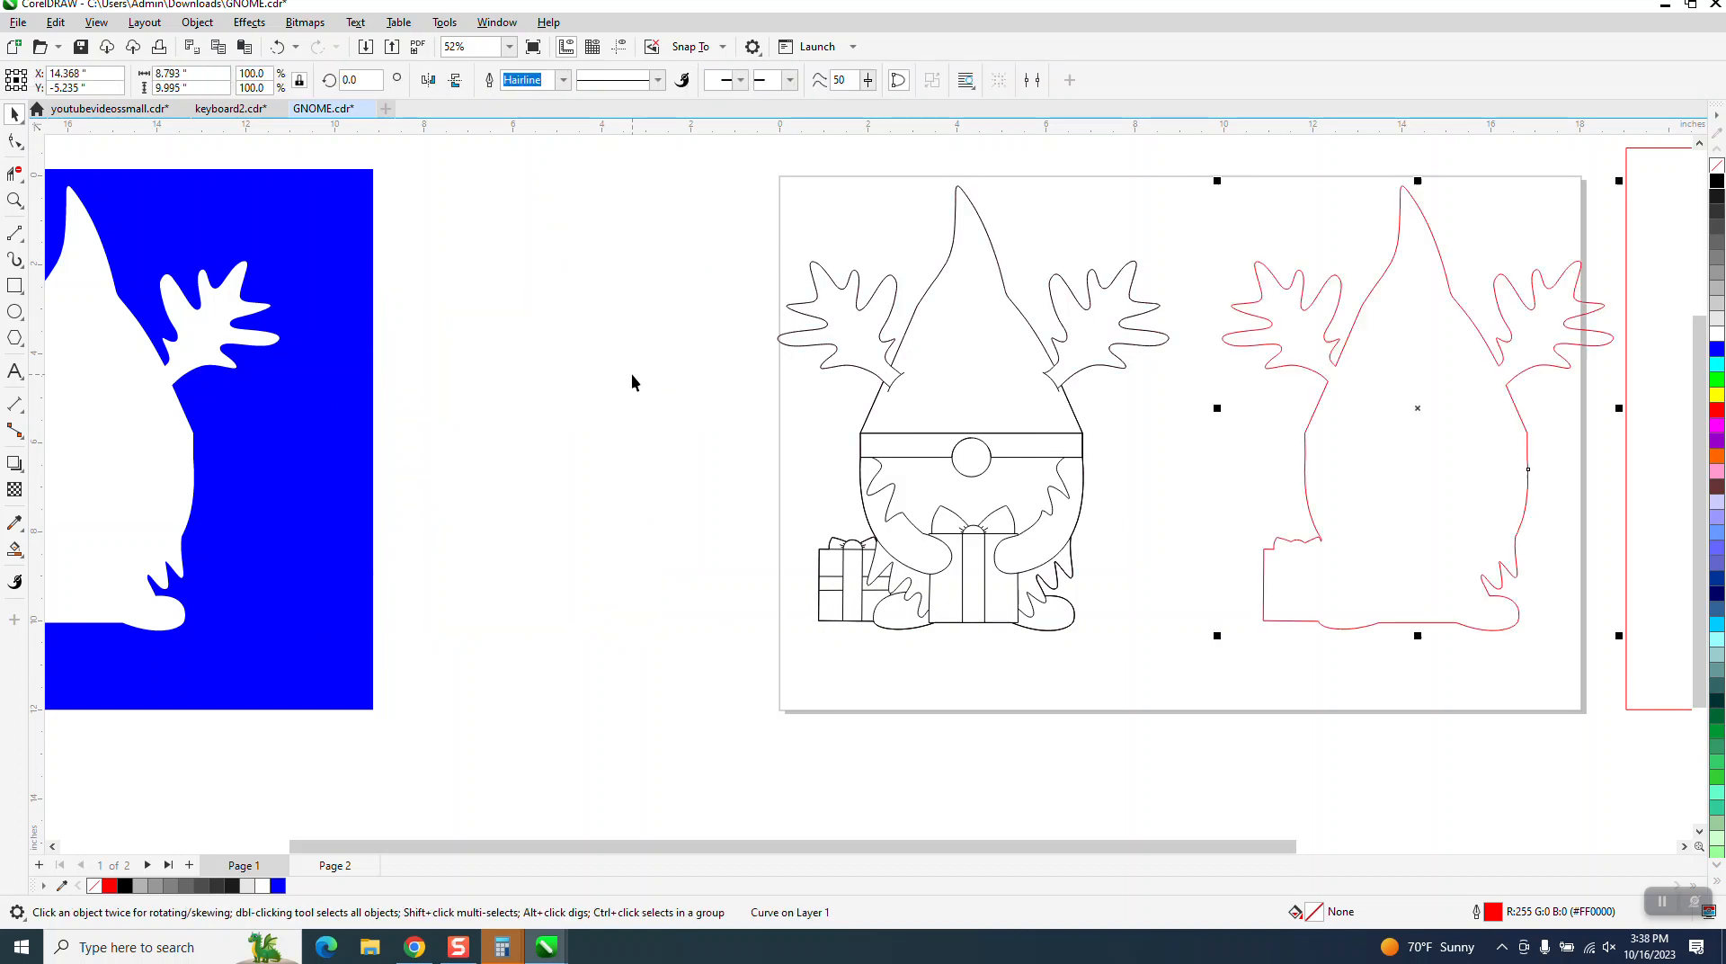
# Delete the large red rectangle beside the page
pyautogui.scroll(-1, 575, 414)
pyautogui.click(1387, 283)
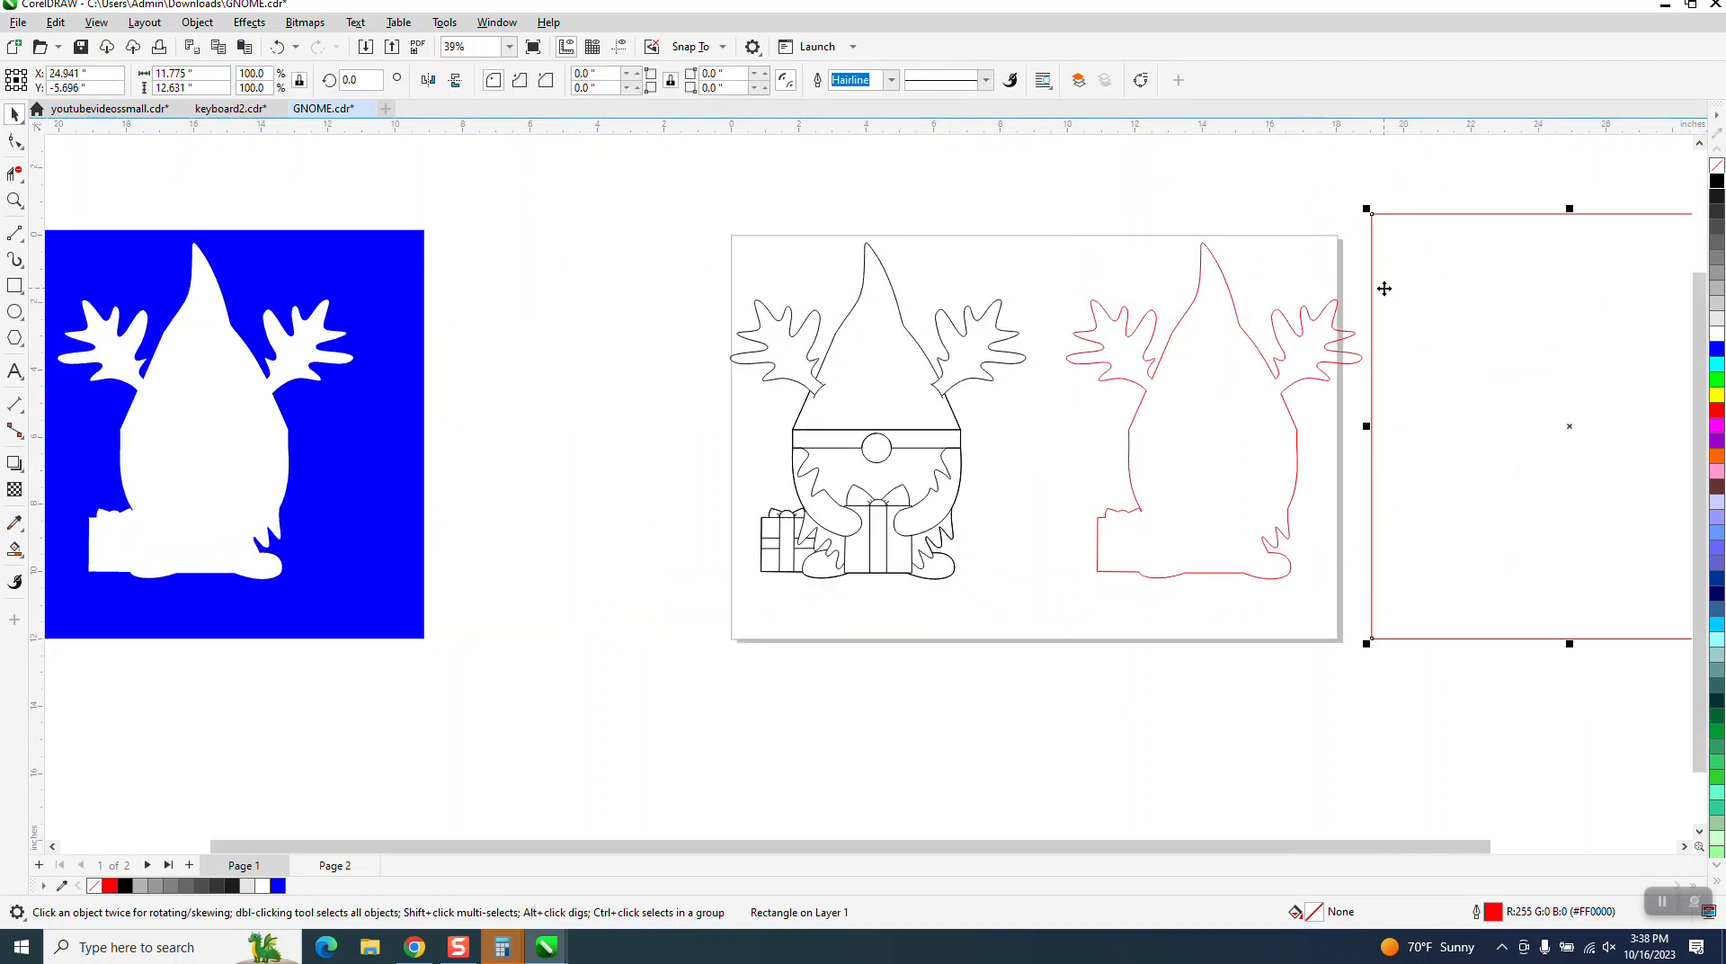
pyautogui.press('XF86Calculator')
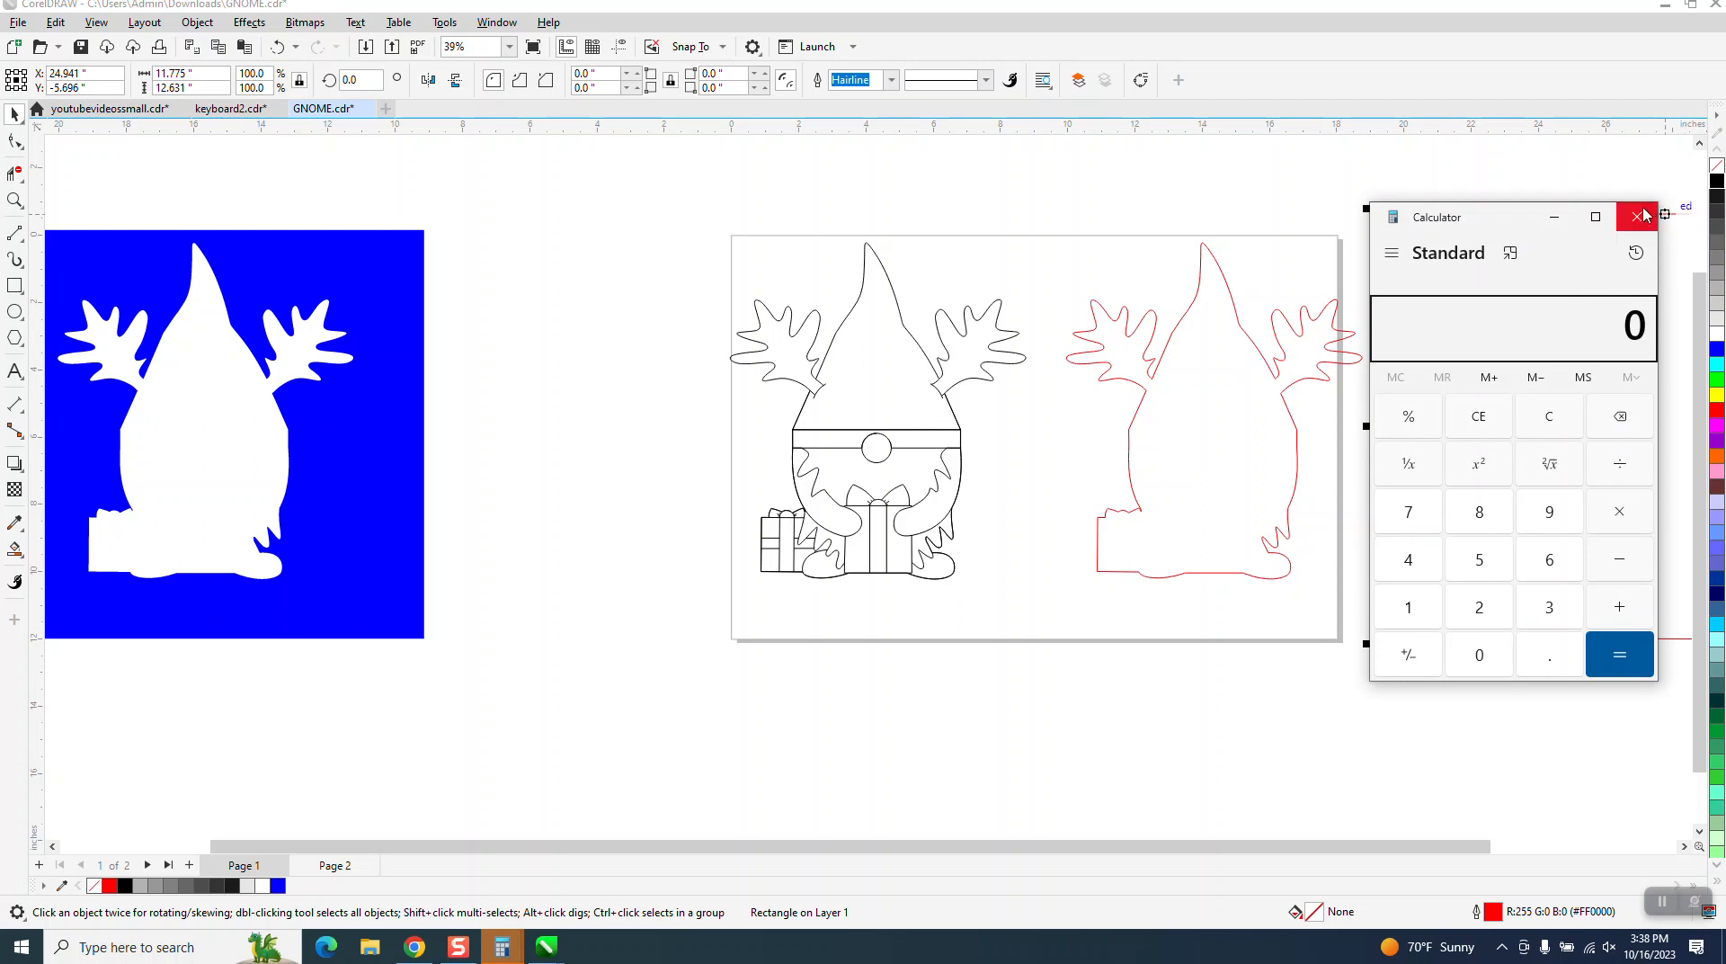
pyautogui.click(1560, 221)
pyautogui.click(1629, 225)
pyautogui.press('Delete')
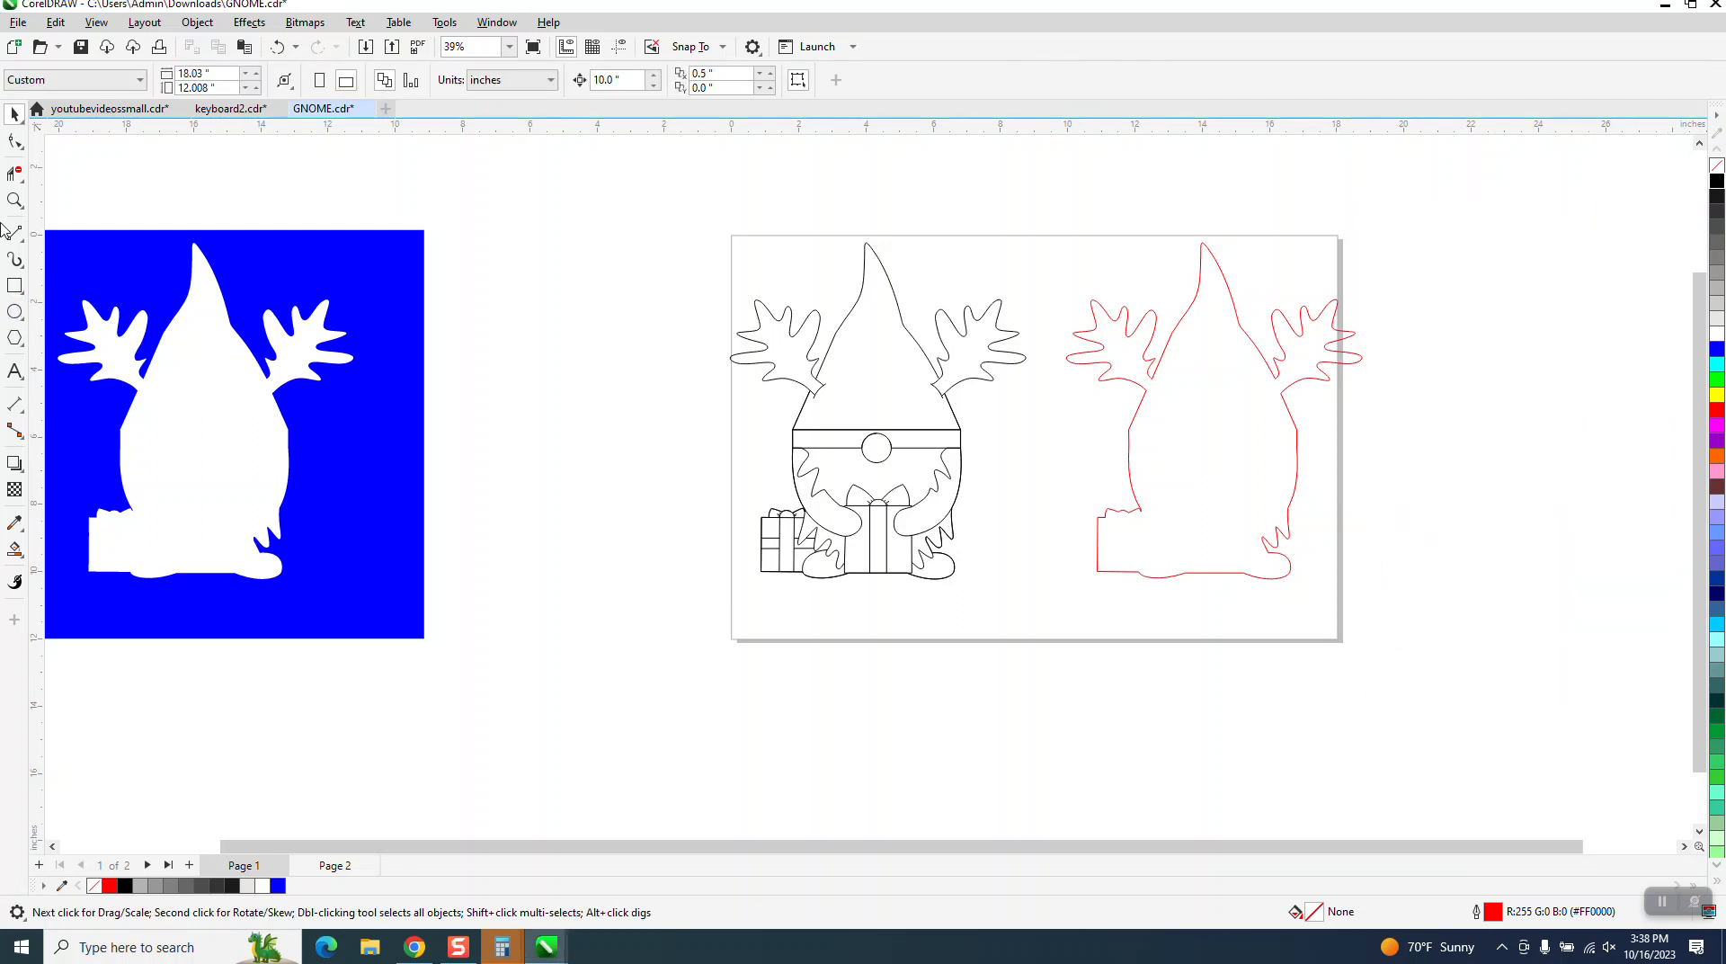
# Apply an outside contour to the red gnome outline with 1 step, a 0.1-inch offset and rounded corners
pyautogui.click(1150, 364)
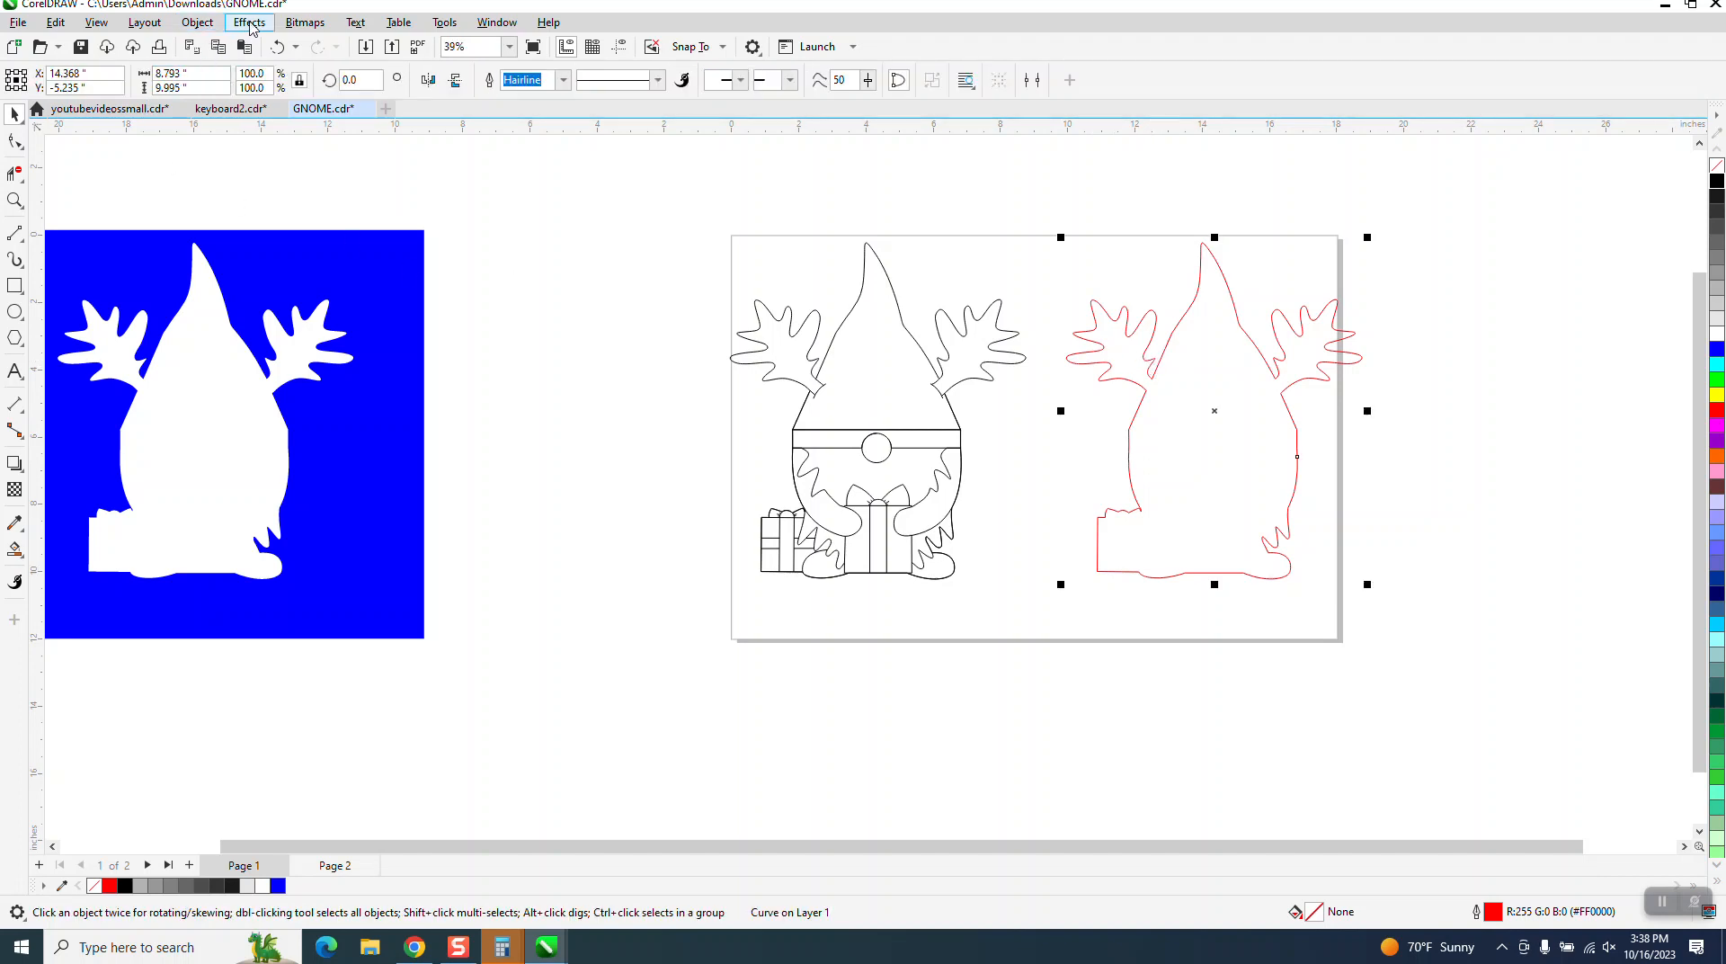
pyautogui.click(249, 23)
pyautogui.click(273, 433)
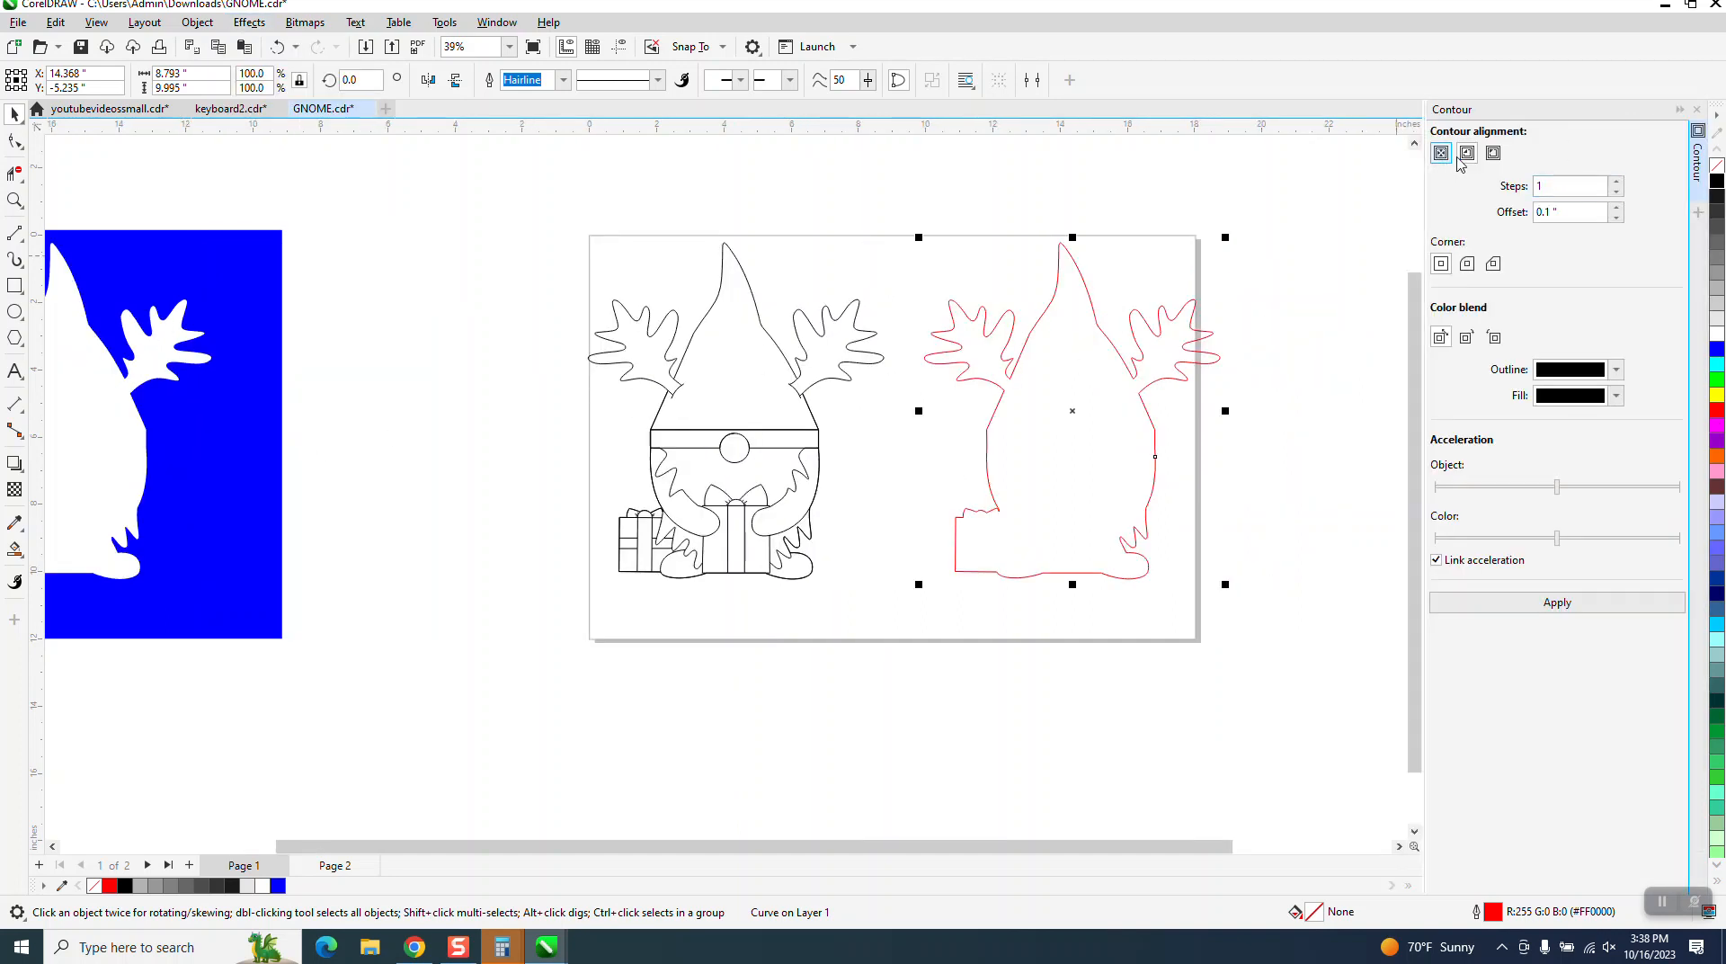
pyautogui.click(1492, 155)
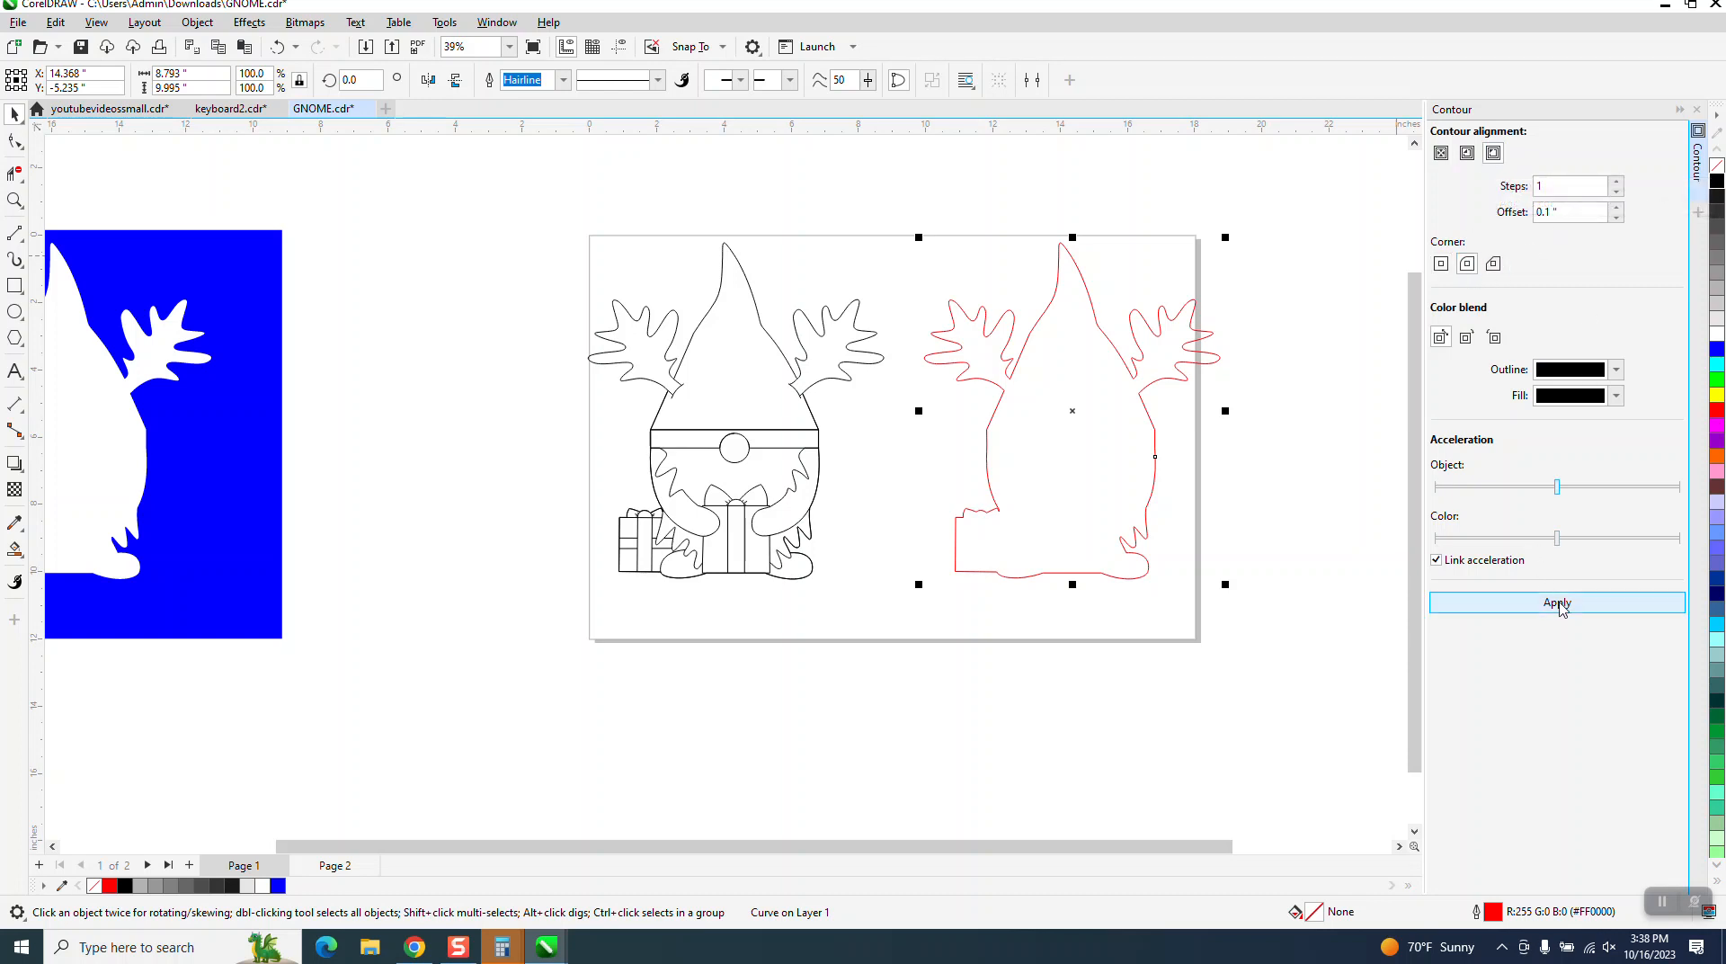
pyautogui.click(1564, 612)
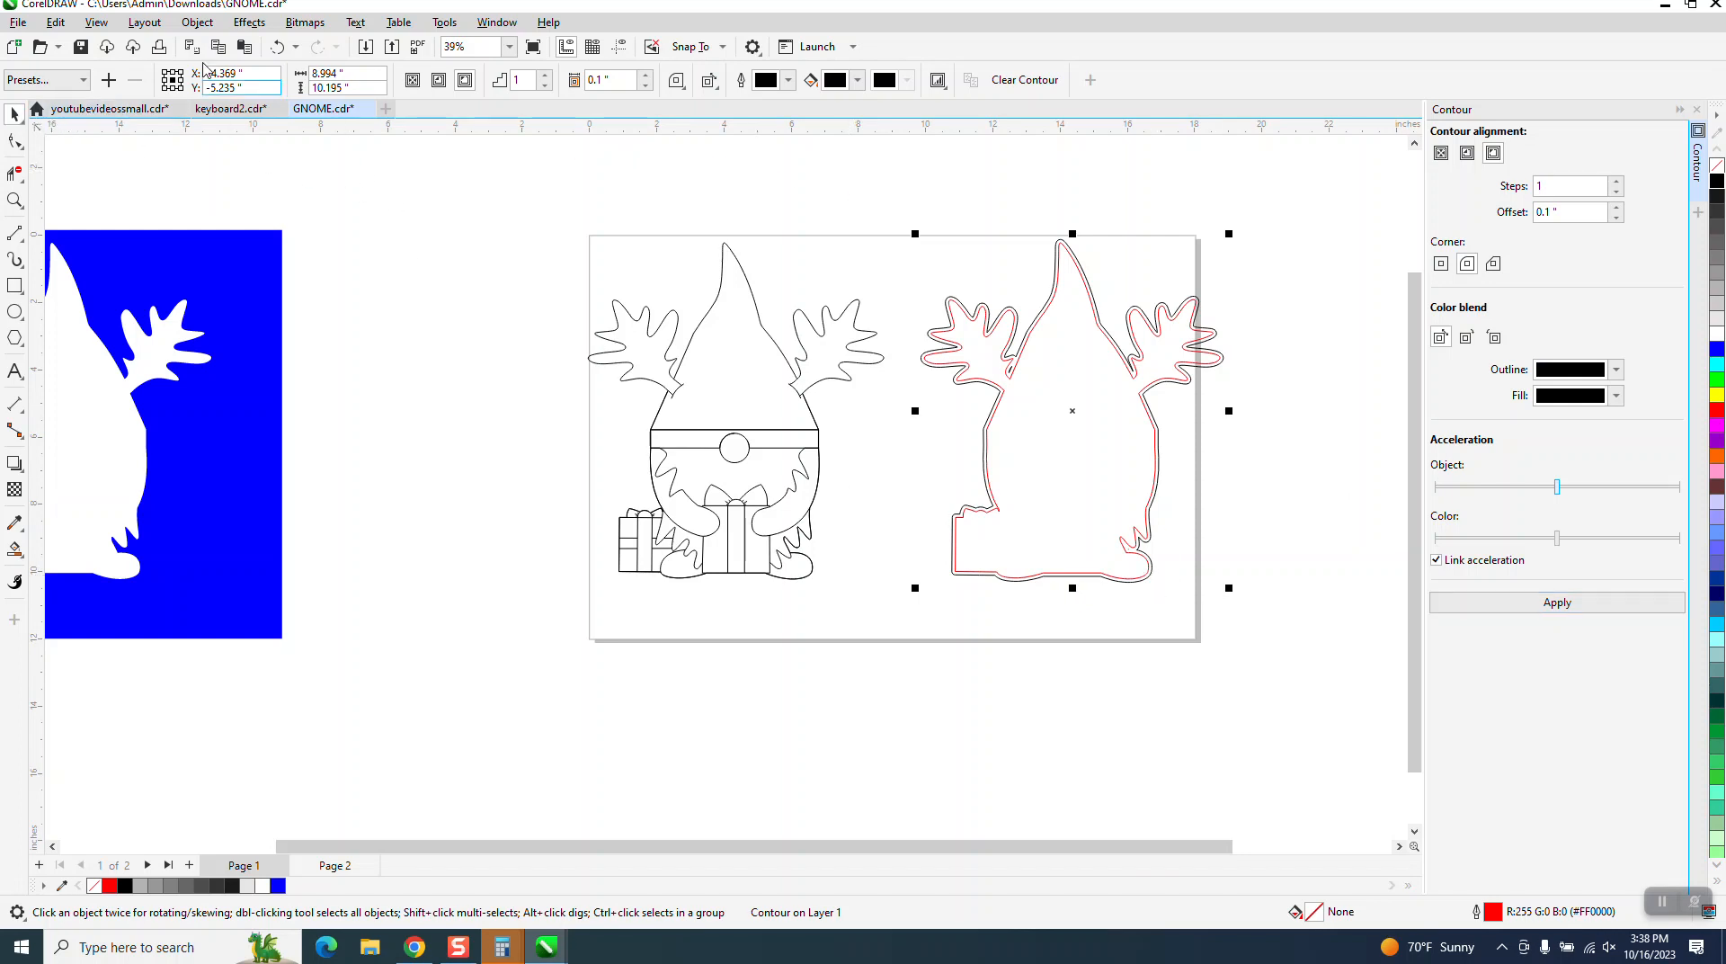
# Break the contour apart and nudge the original red outline 10 inches down, away from the offset outline
pyautogui.click(193, 25)
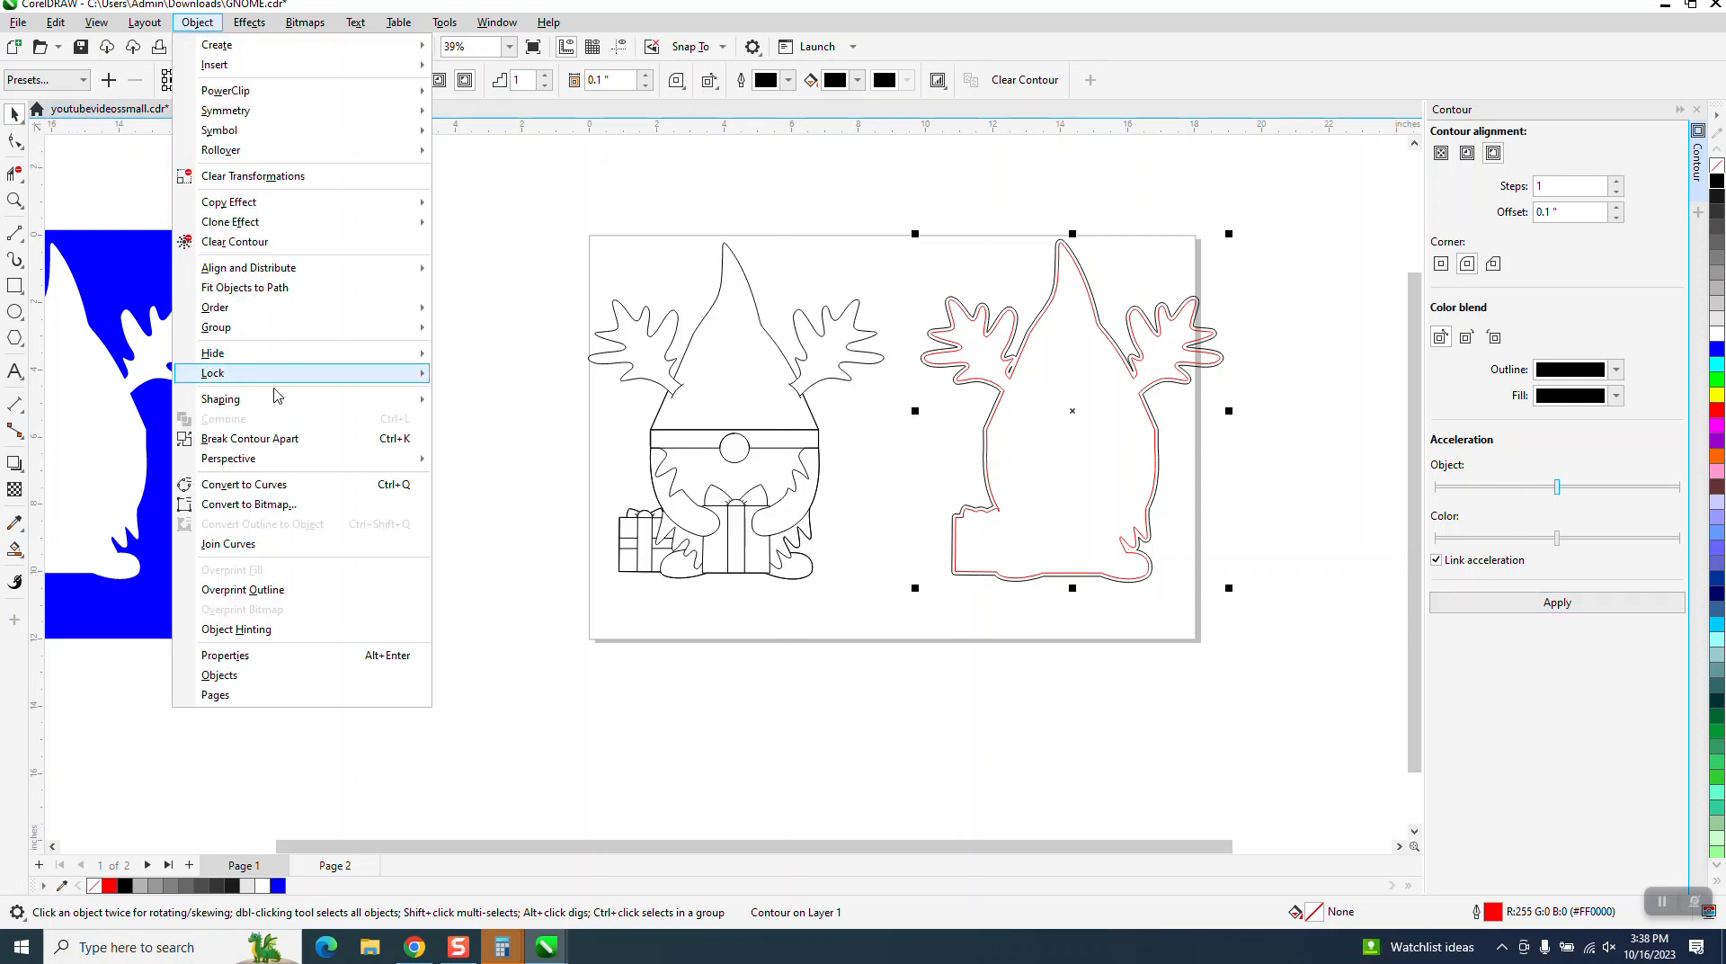
pyautogui.click(270, 436)
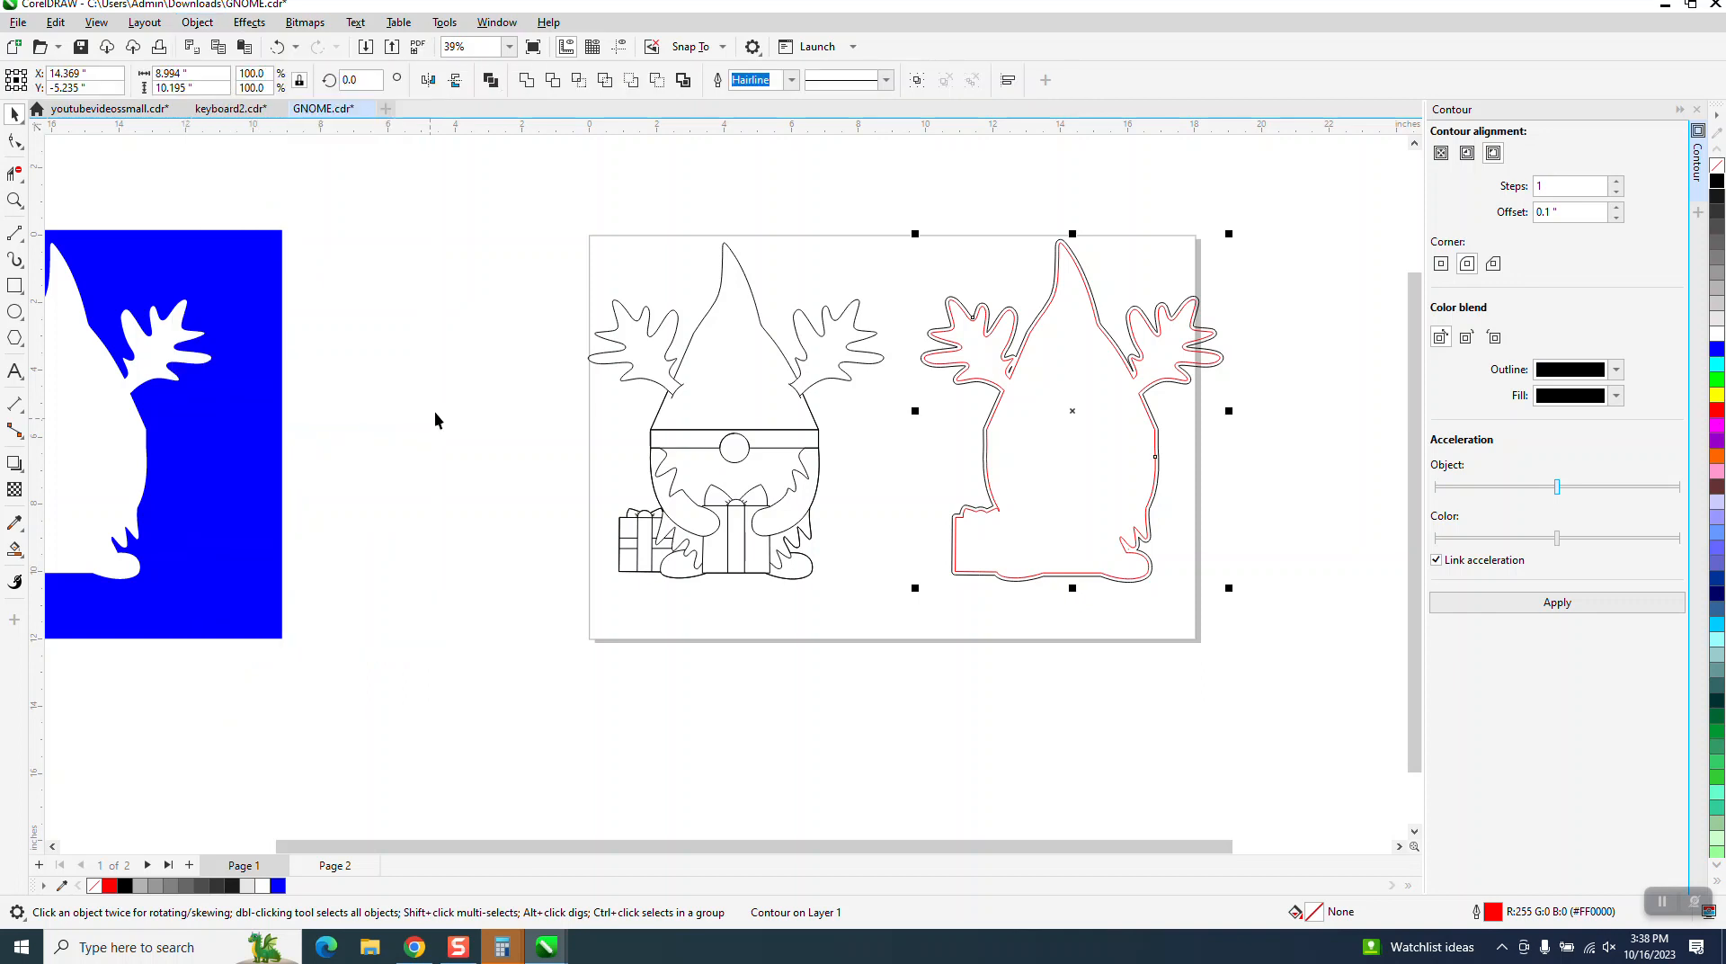
pyautogui.click(1051, 468)
pyautogui.press('Down')
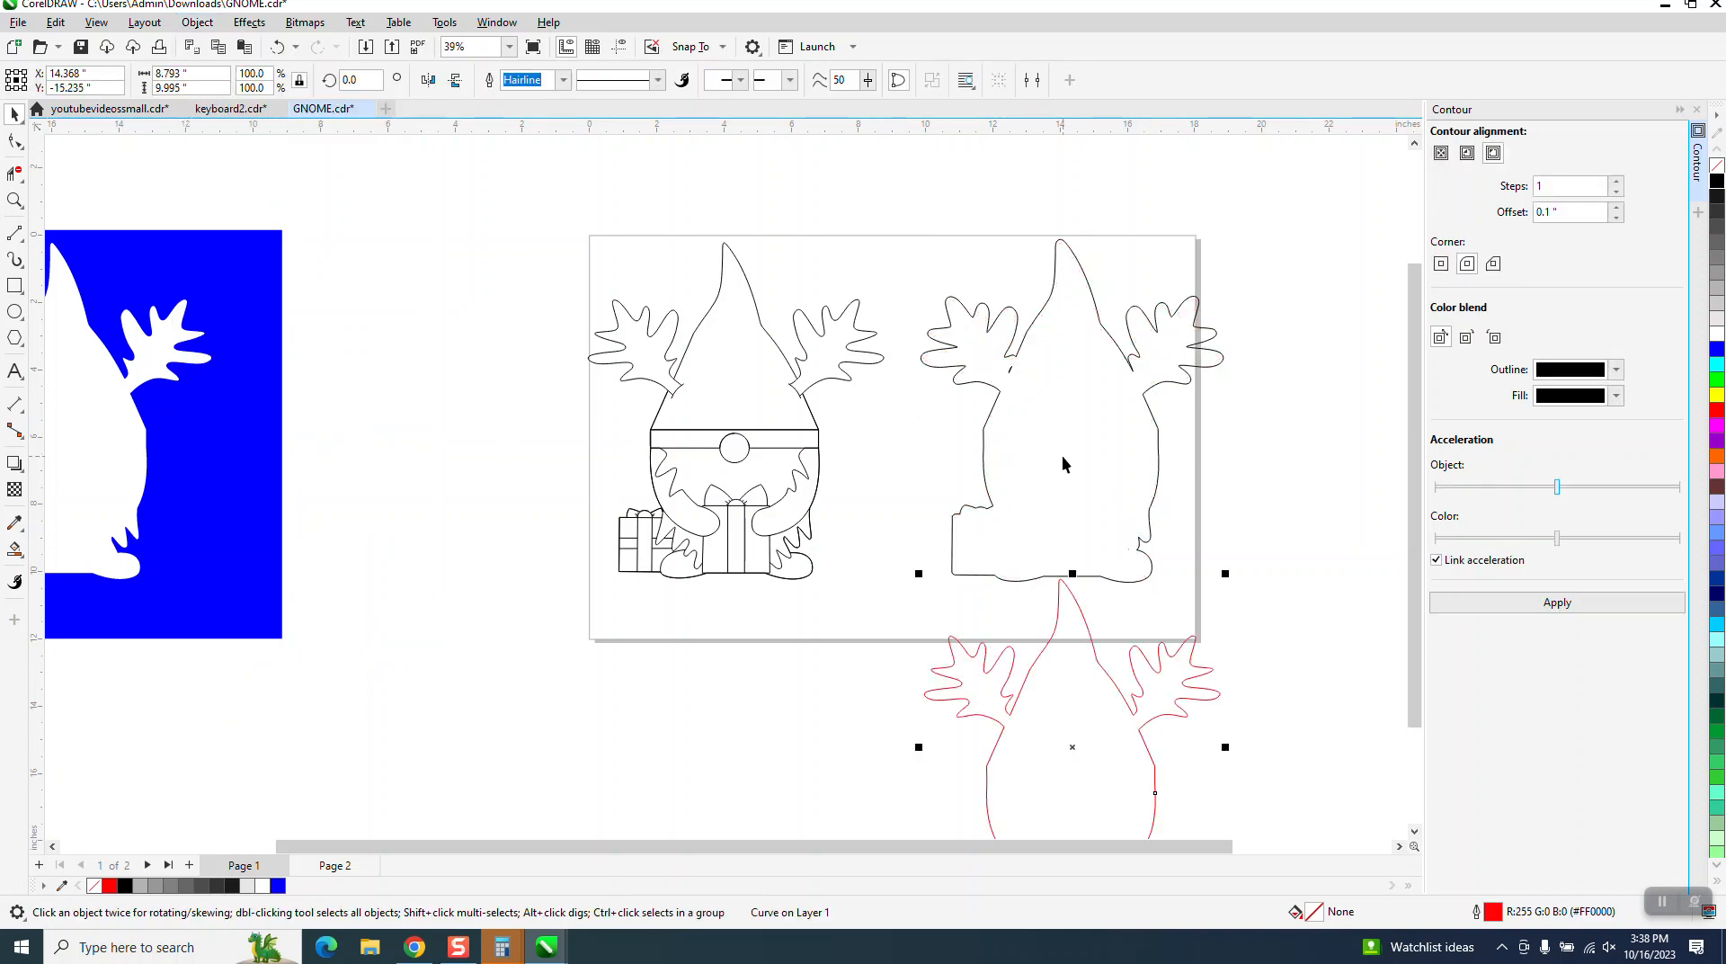
# Remove the tiny stray loop between the left antler and the hat from the offset outline with Virtual Segment Delete
pyautogui.click(1061, 464)
pyautogui.press('z')
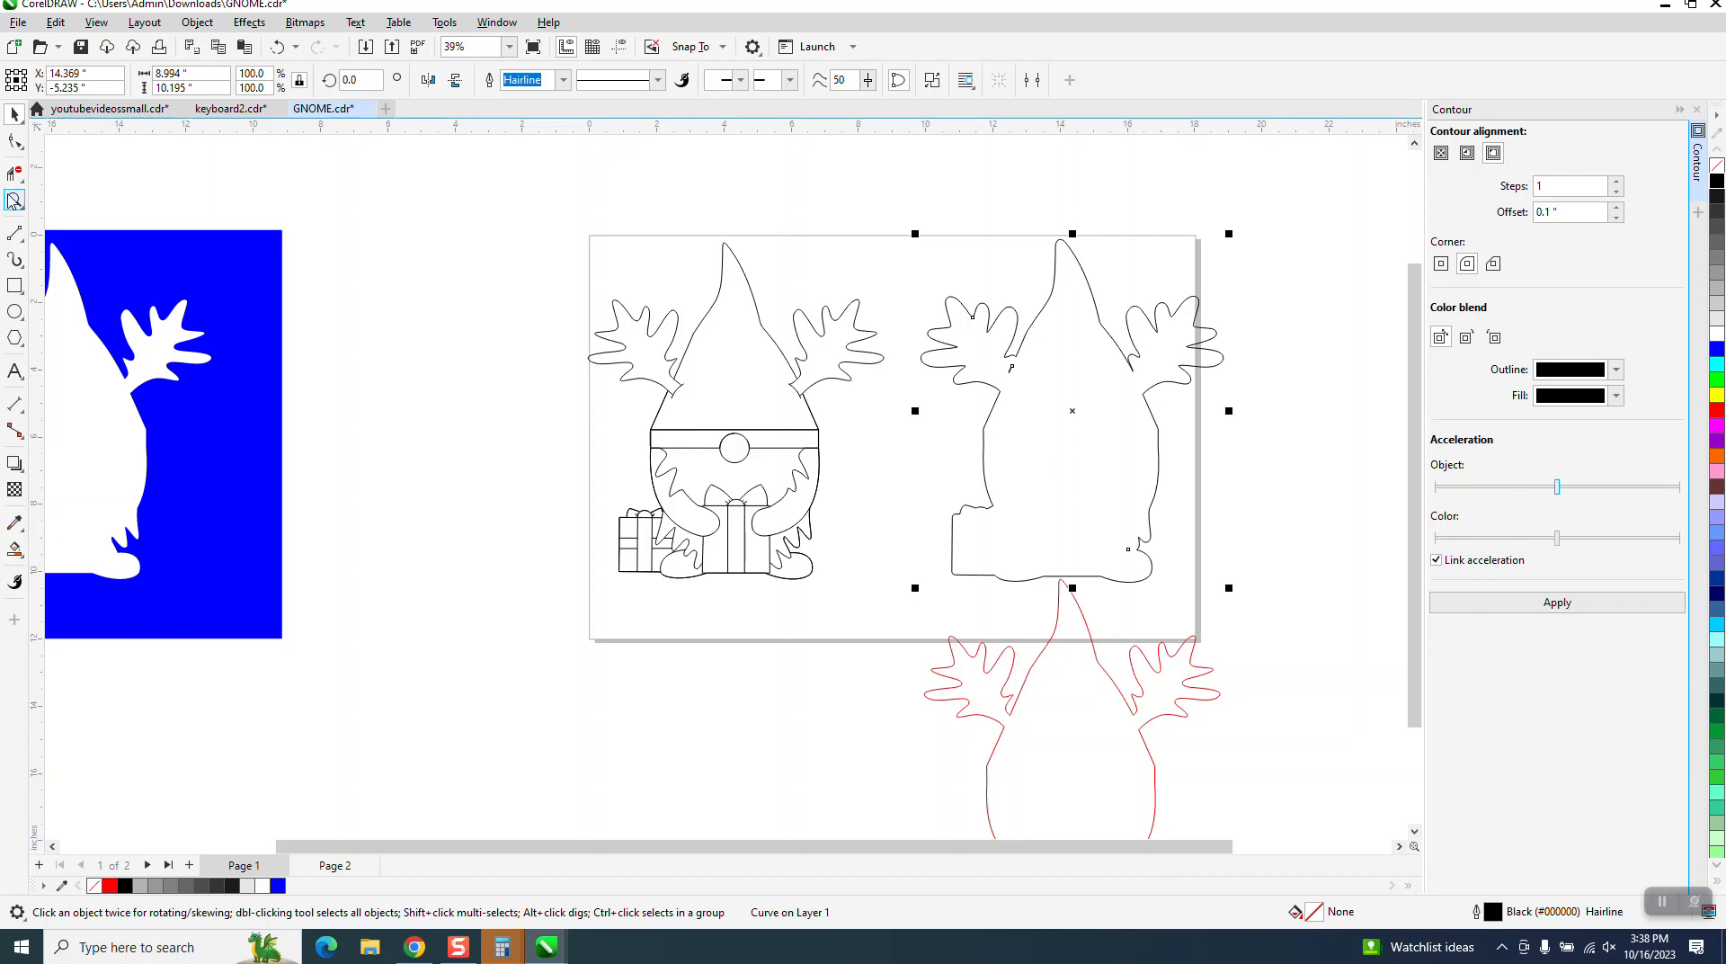
pyautogui.moveTo(972, 339); pyautogui.dragTo(1072, 399)
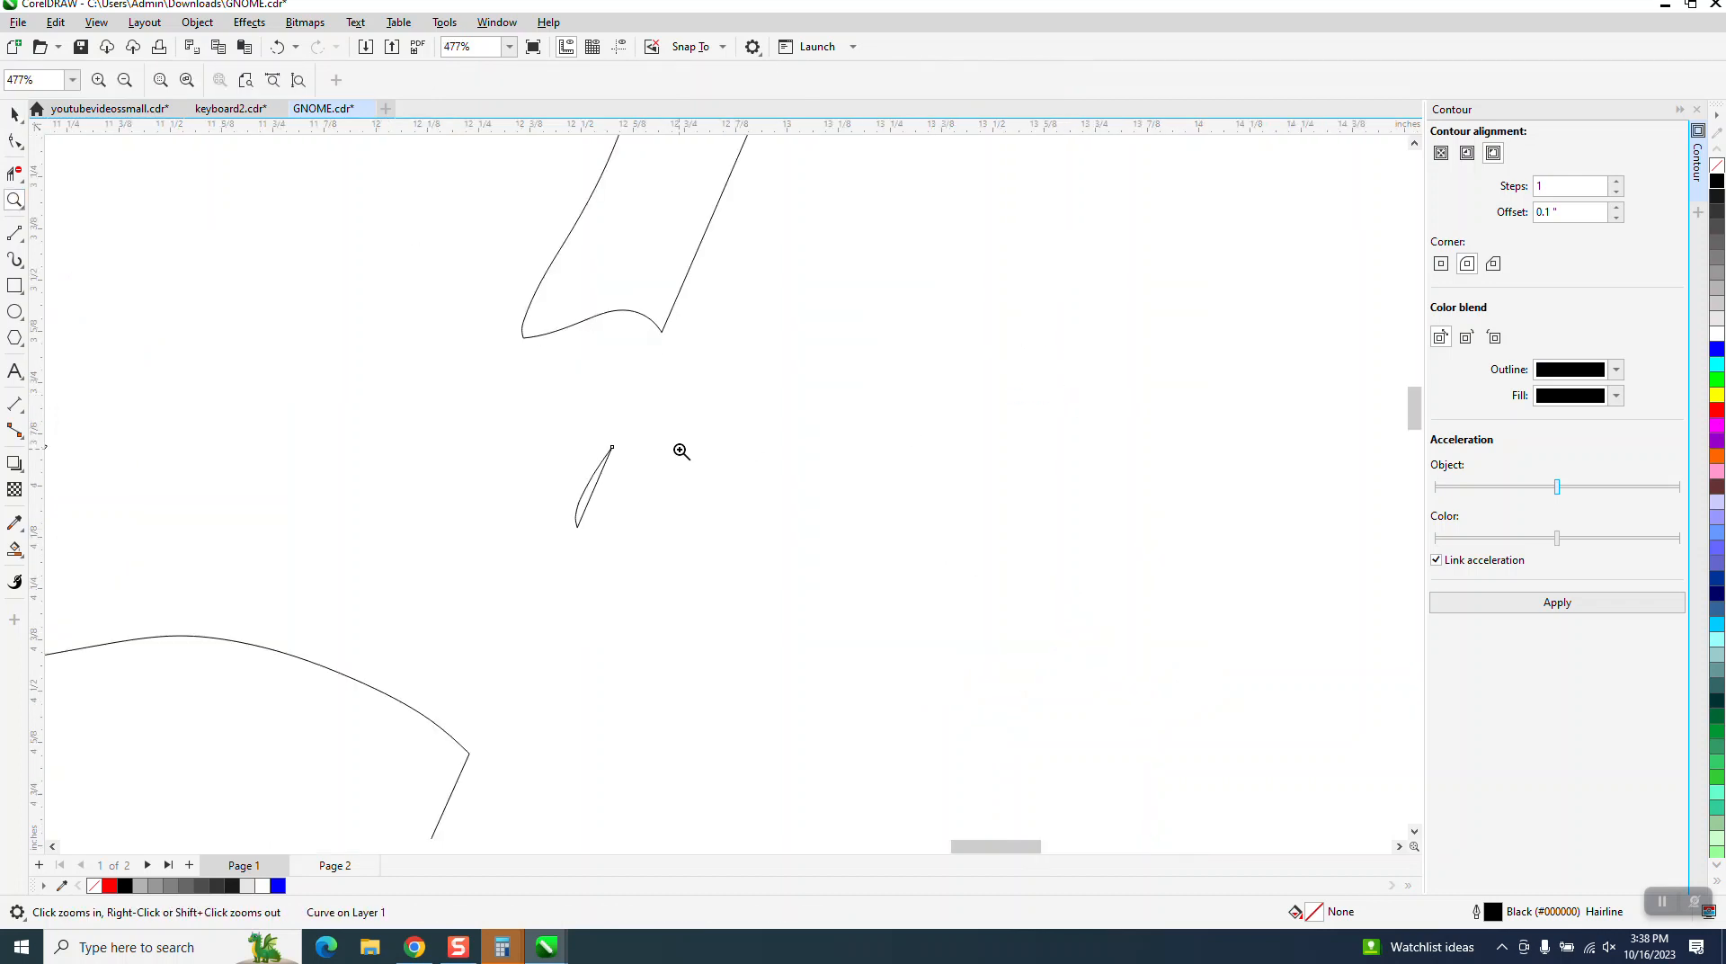
pyautogui.click(16, 173)
pyautogui.moveTo(551, 430); pyautogui.dragTo(720, 531)
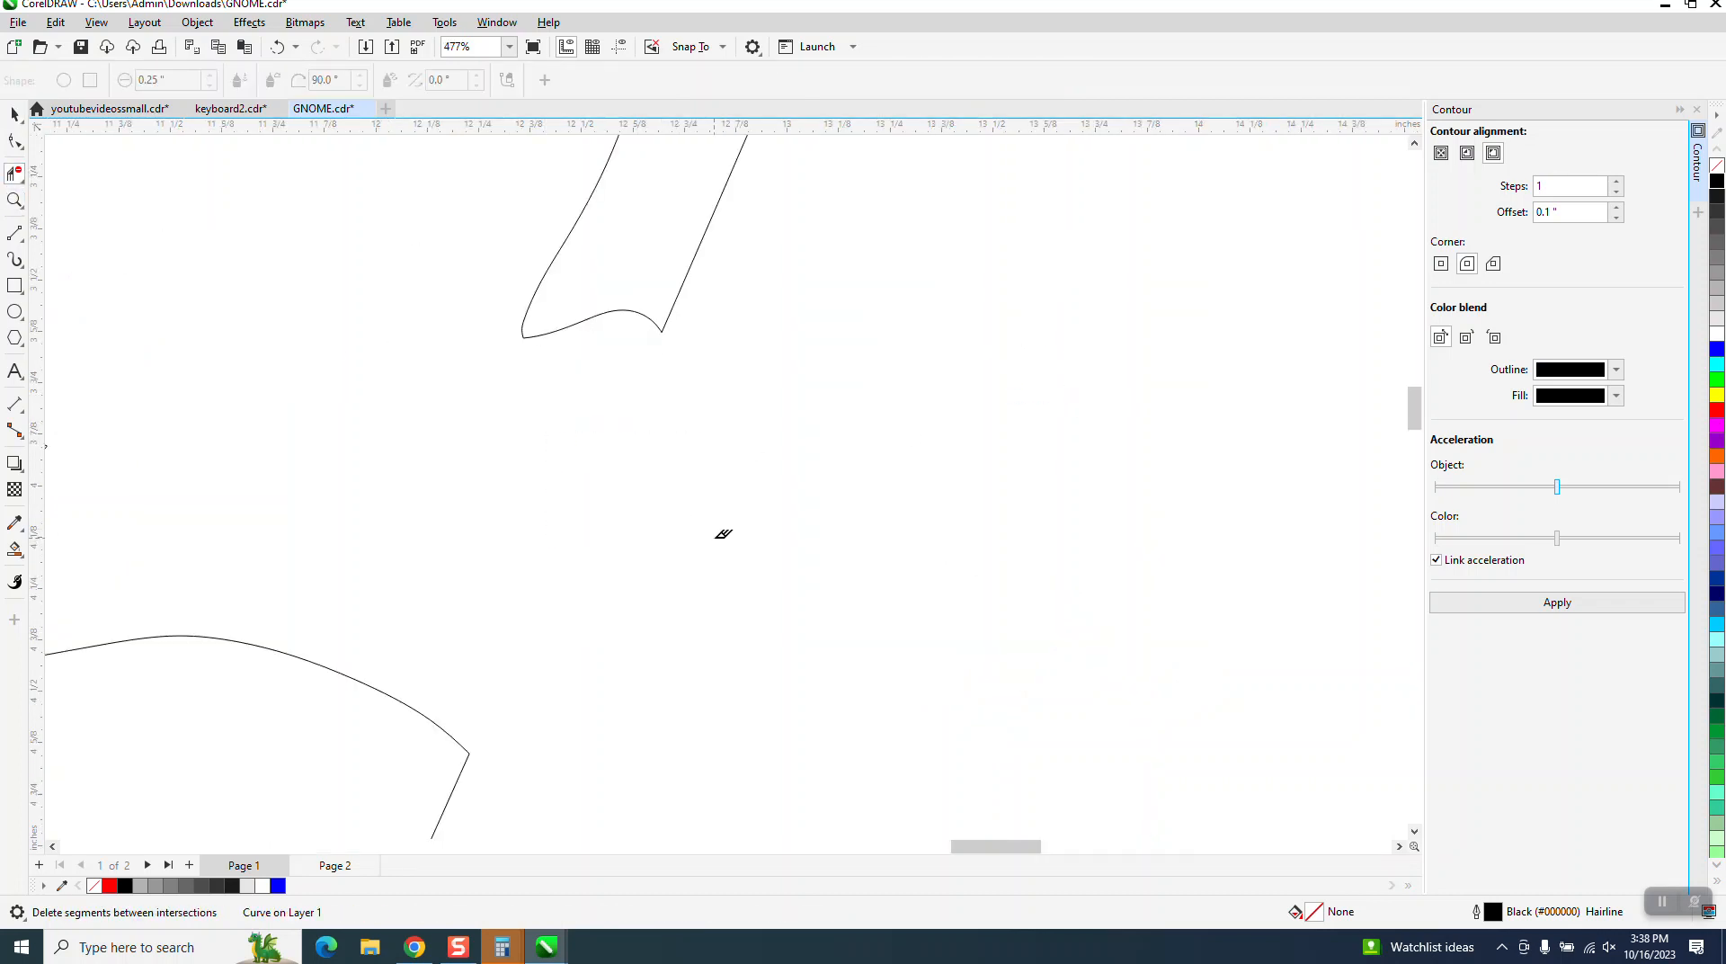
pyautogui.scroll(-2, 670, 371)
pyautogui.scroll(-3, 670, 371)
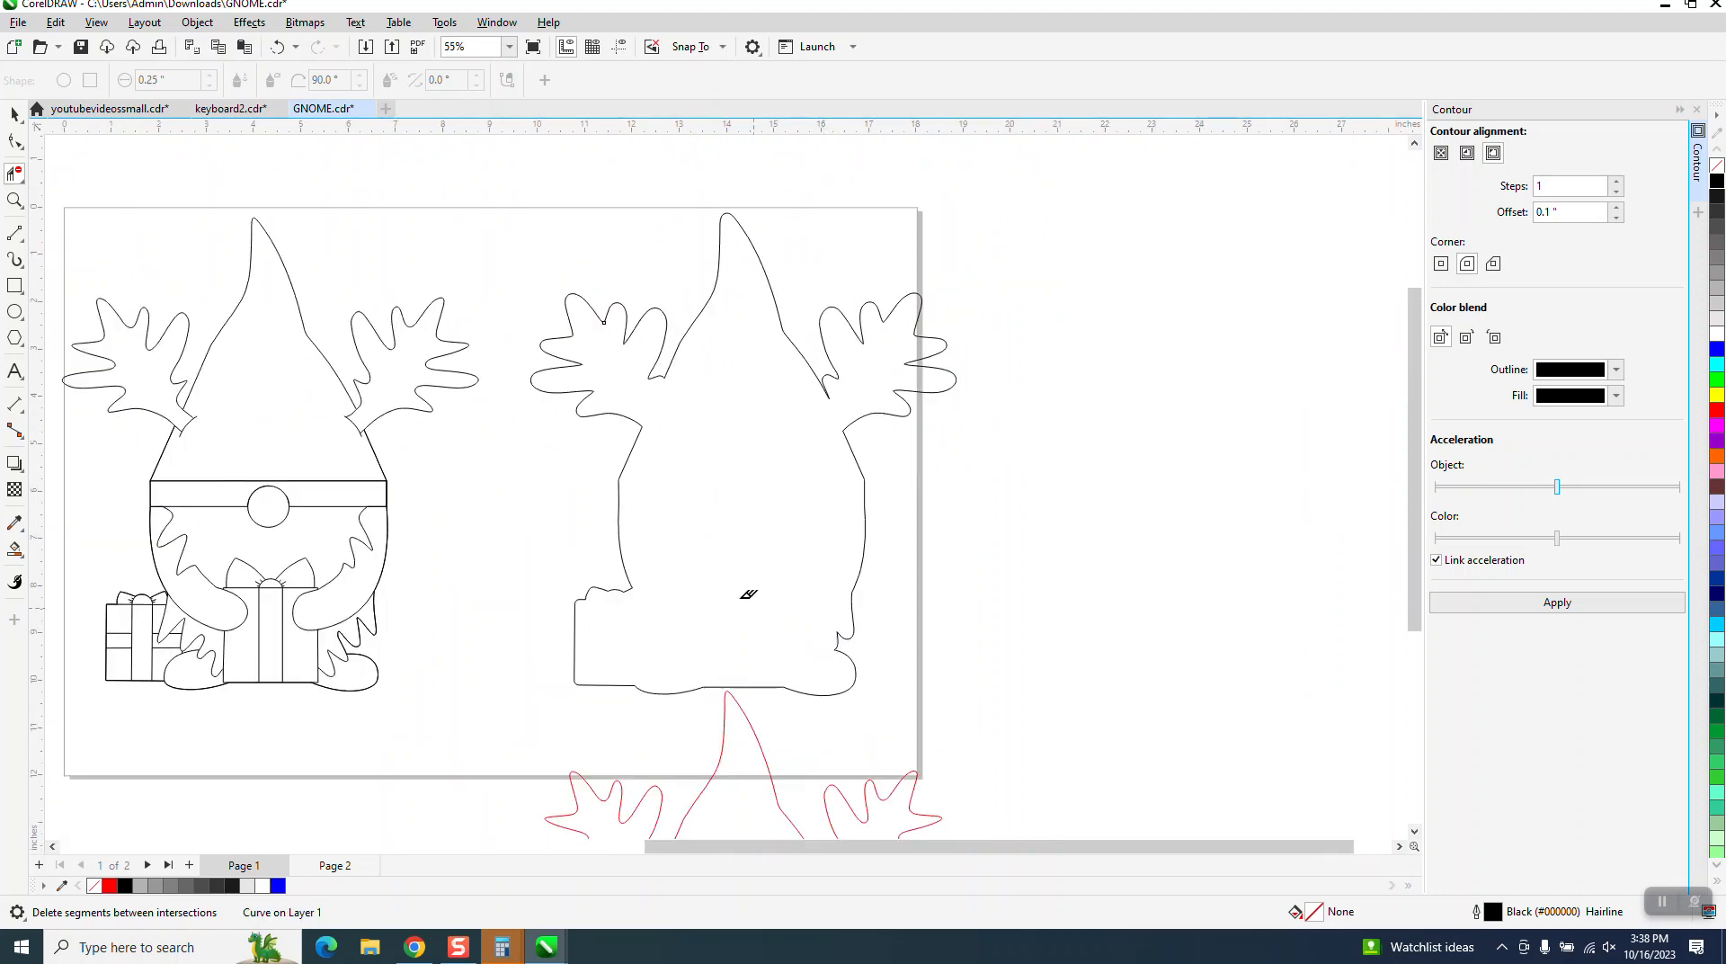
# Give the offset outline a red line colour and nudge it 10 inches left onto the black gnome artwork
pyautogui.click(15, 115)
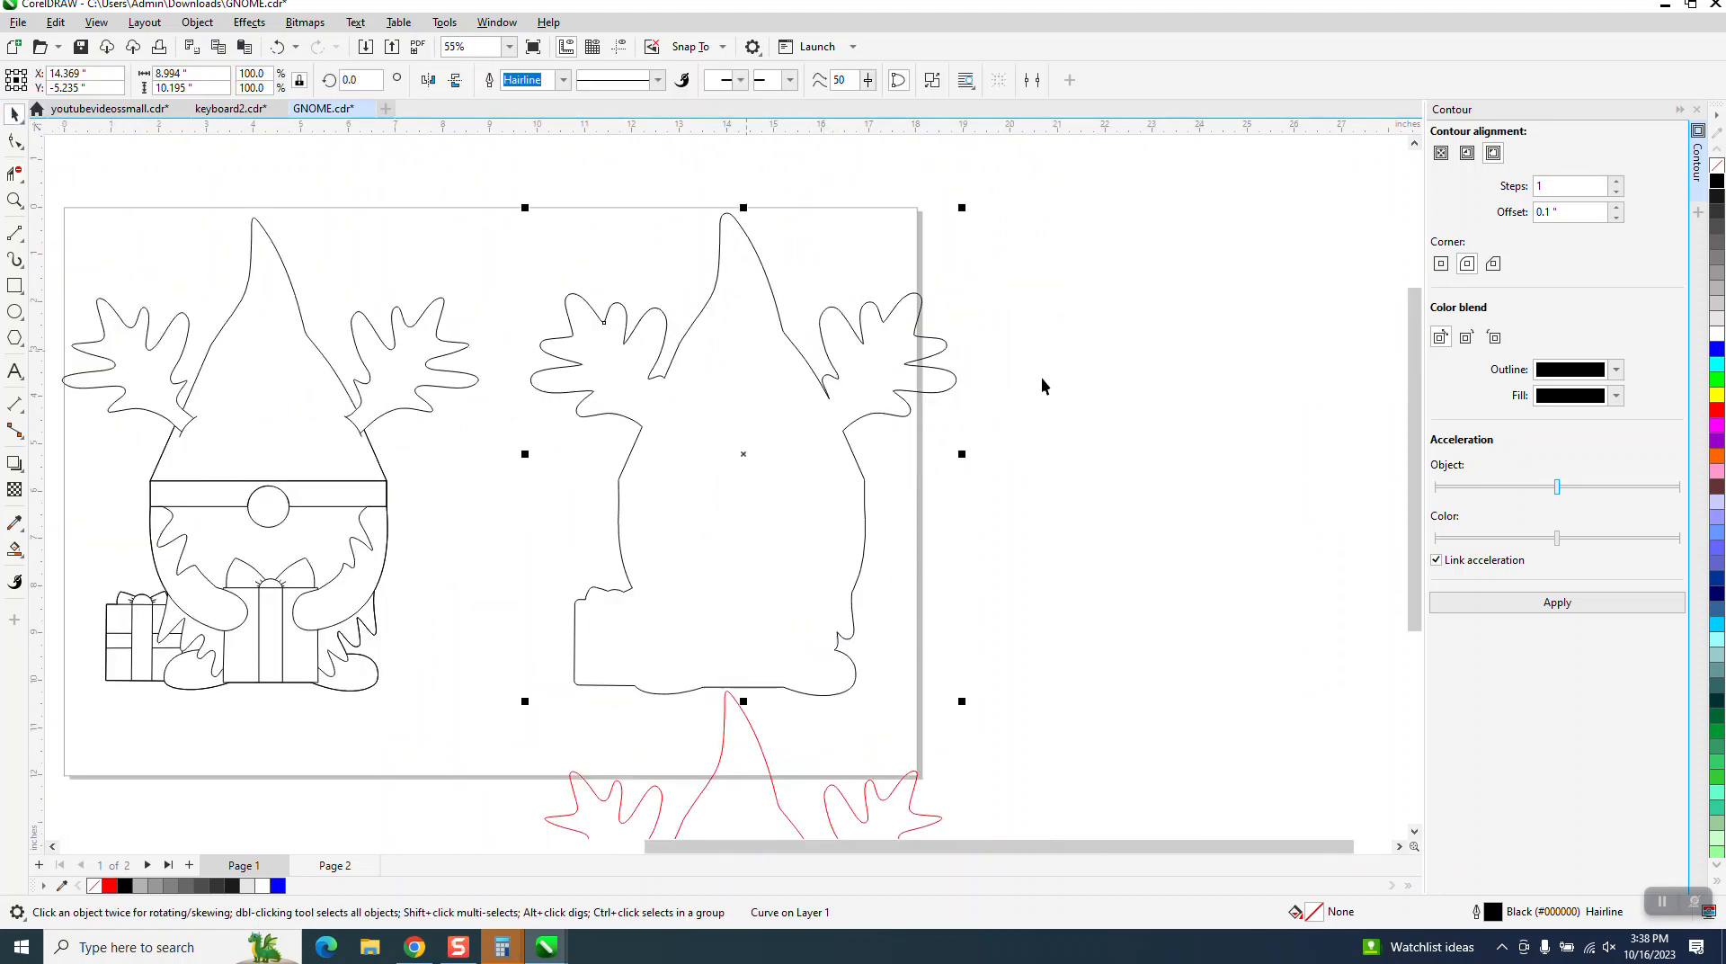
pyautogui.rightClick(1719, 412)
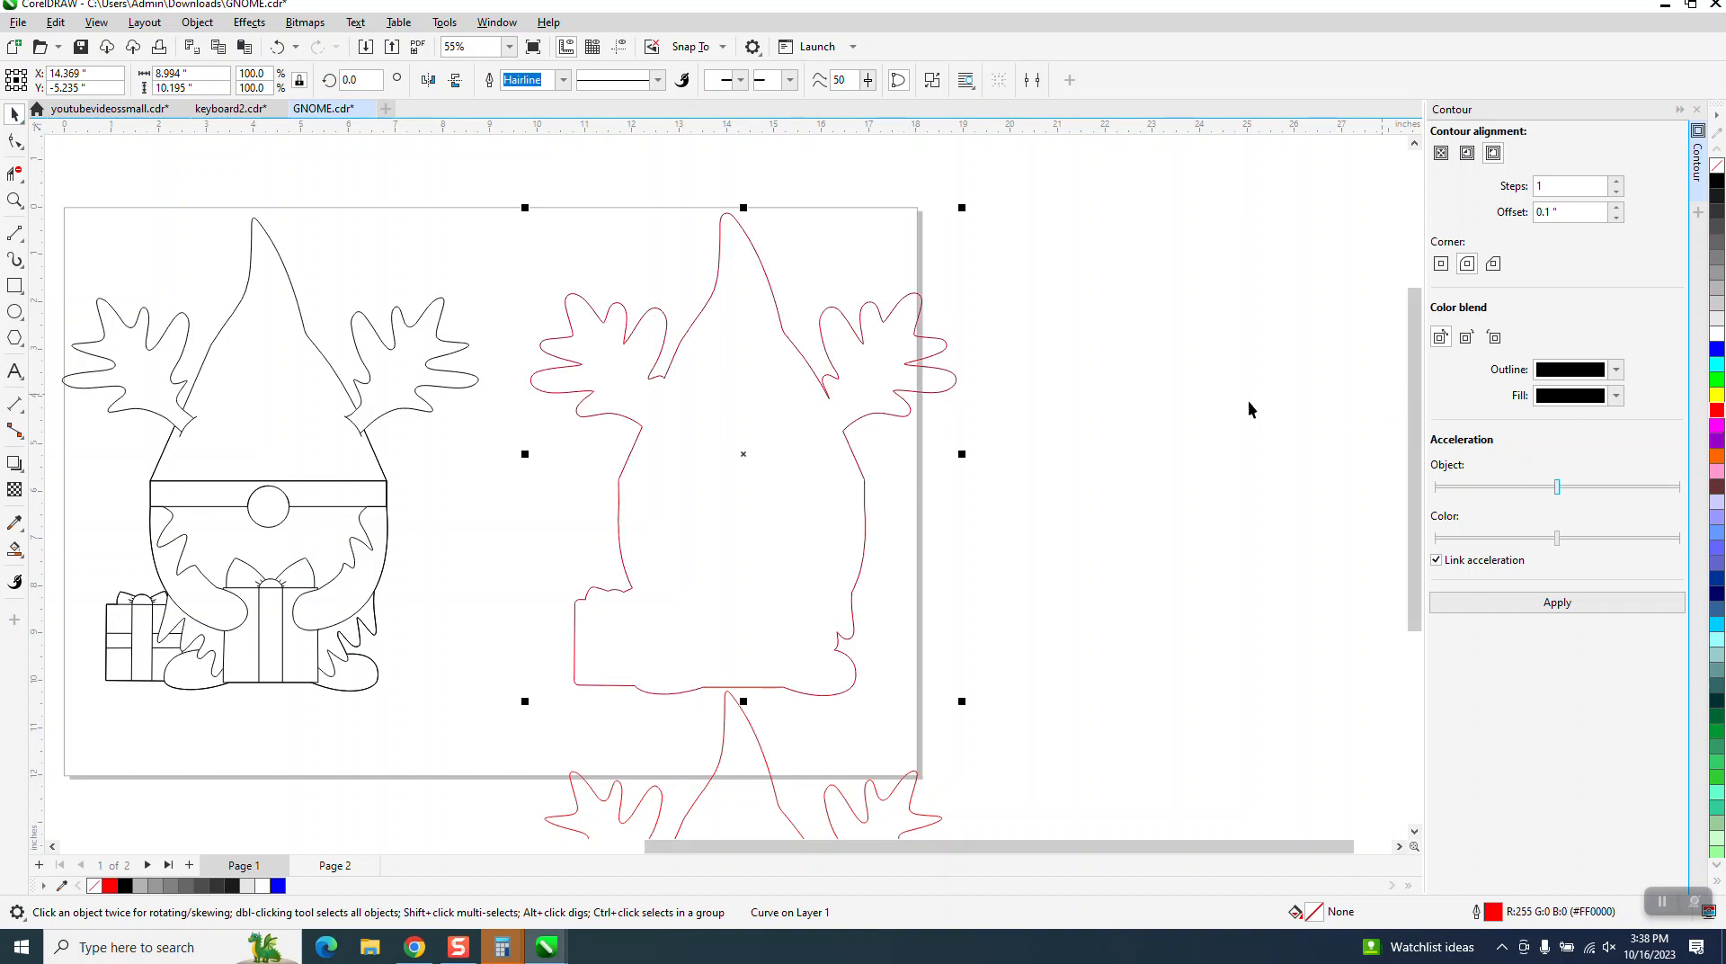
pyautogui.scroll(-1, 1217, 401)
pyautogui.press('Left')
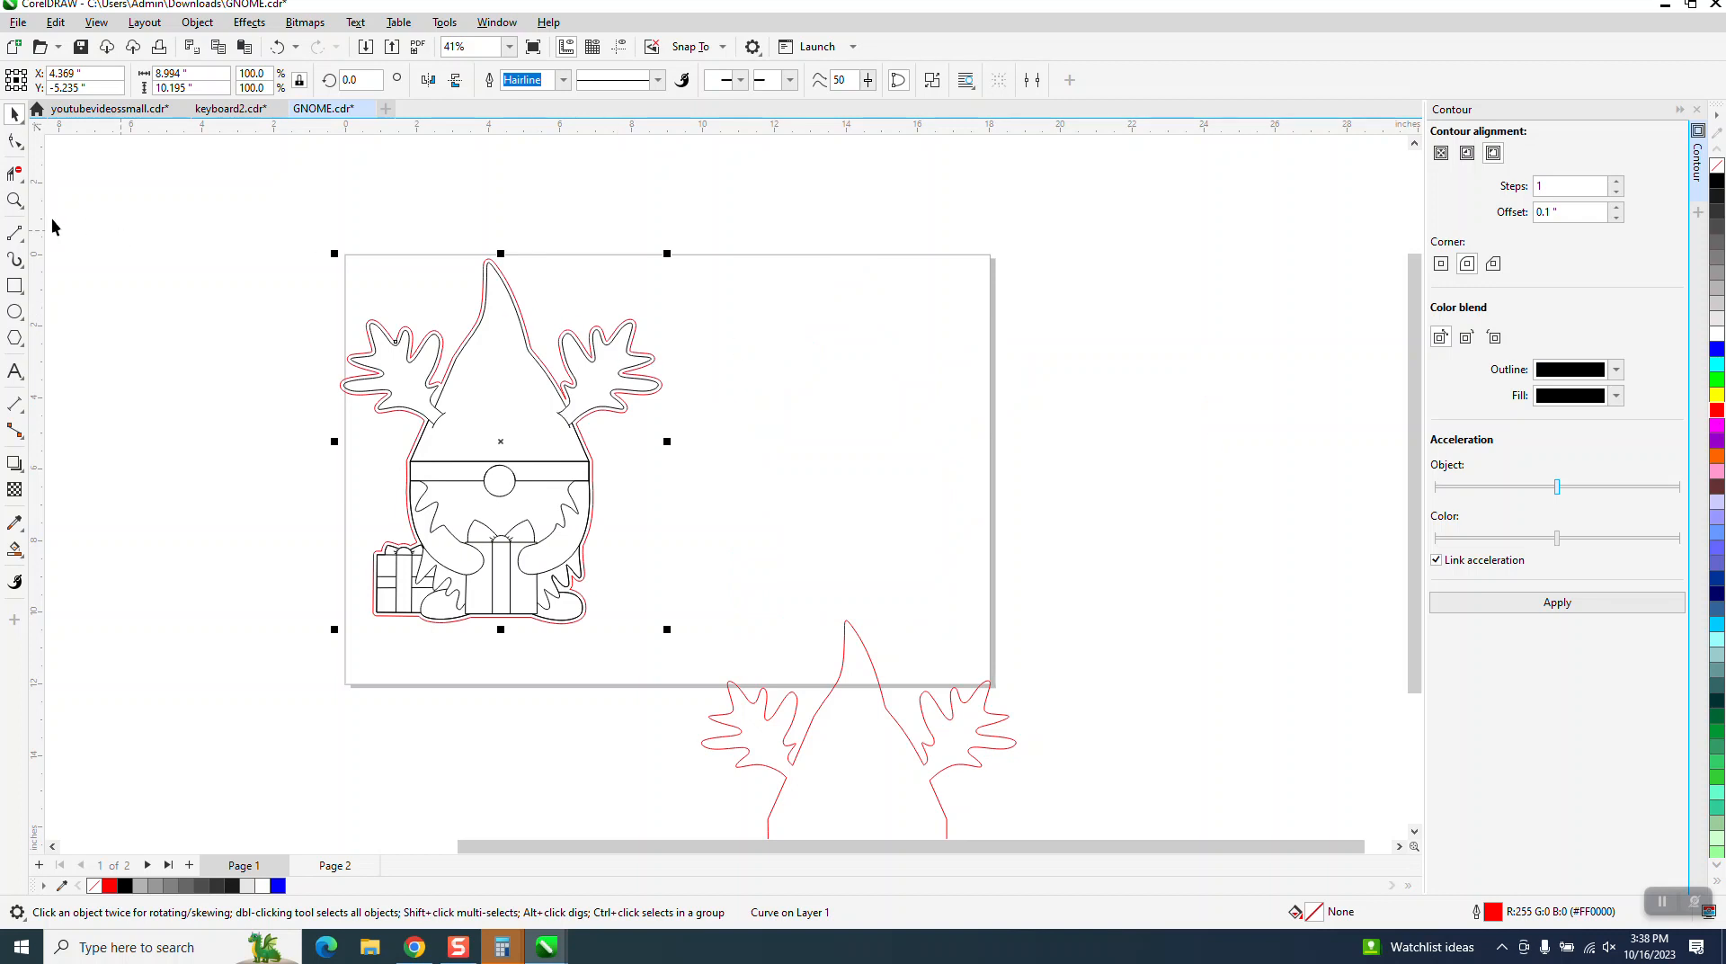
# Examine how the red offset outline surrounds the gnome's hat, antlers and whole body
pyautogui.click(14, 199)
pyautogui.moveTo(437, 232); pyautogui.dragTo(584, 412)
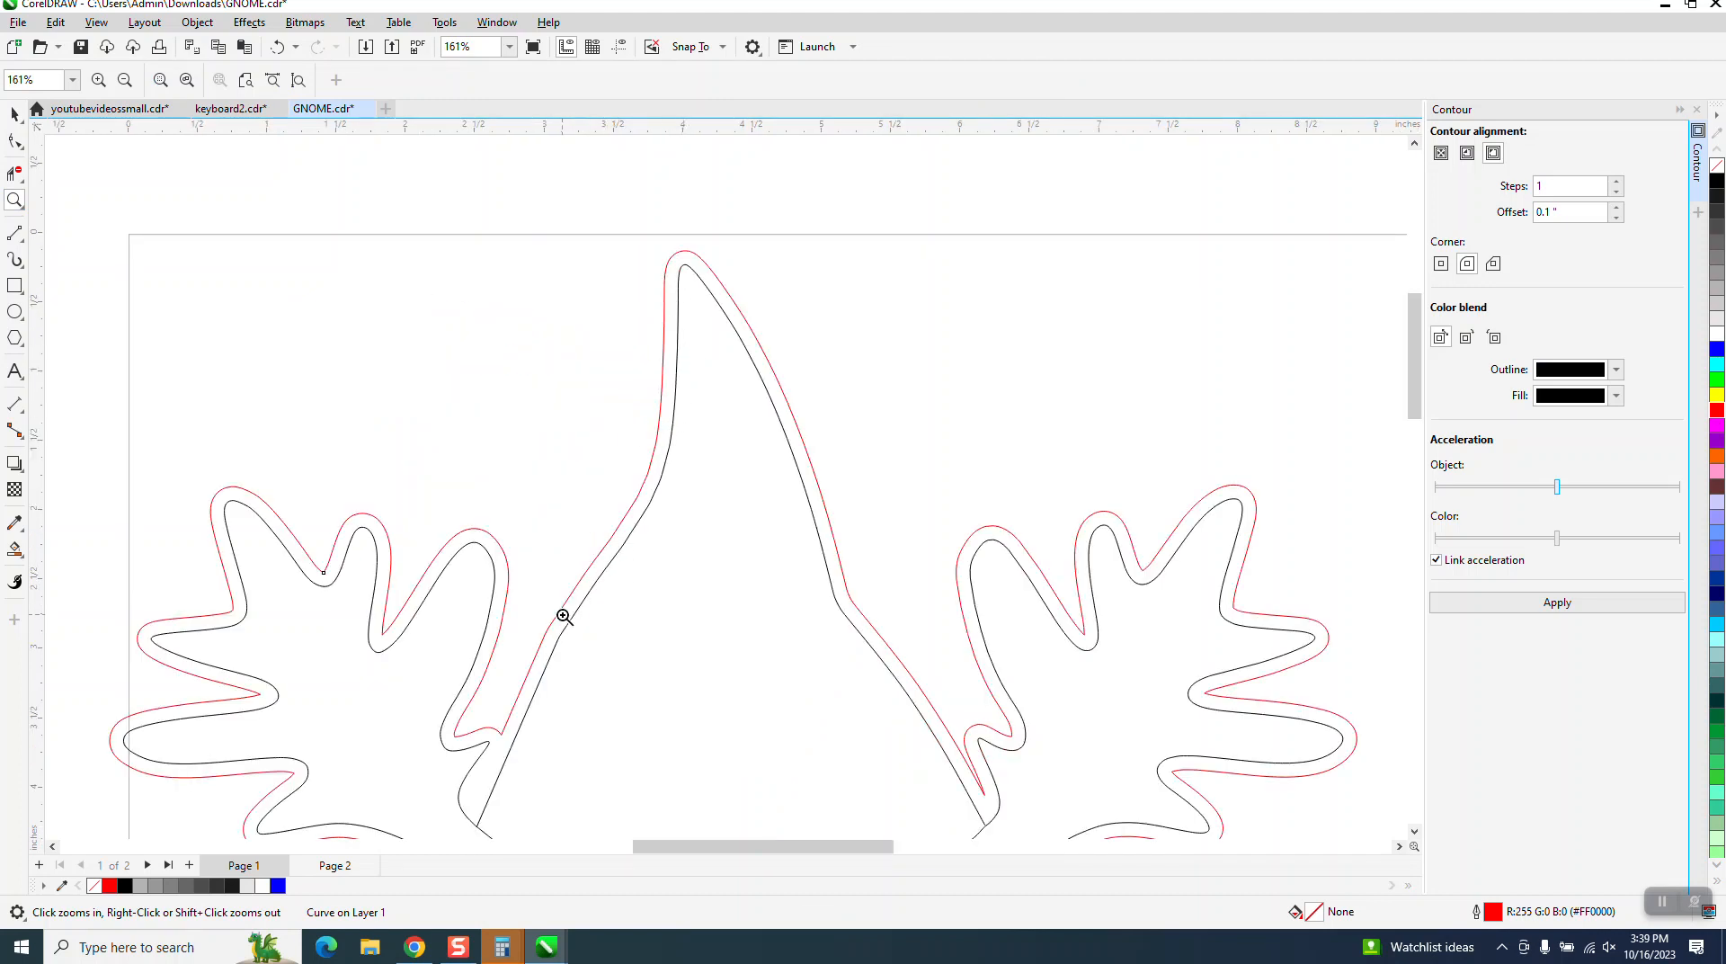
pyautogui.scroll(-1, 557, 602)
pyautogui.scroll(-1, 551, 587)
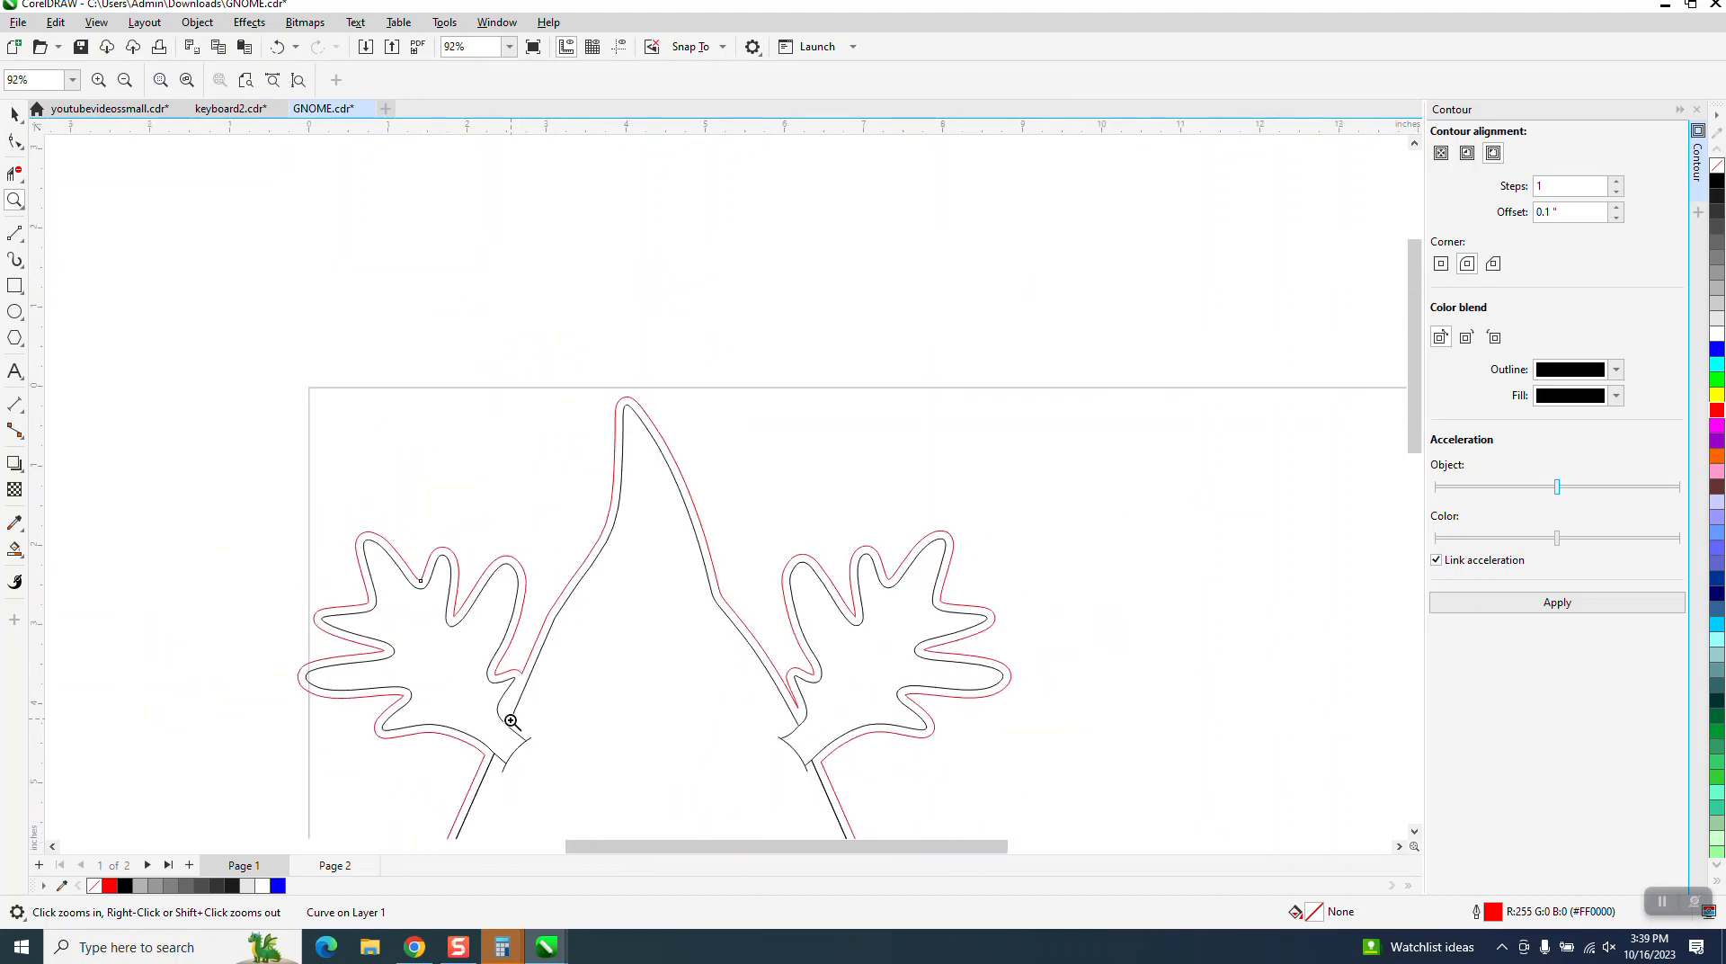
pyautogui.scroll(-5, 566, 659)
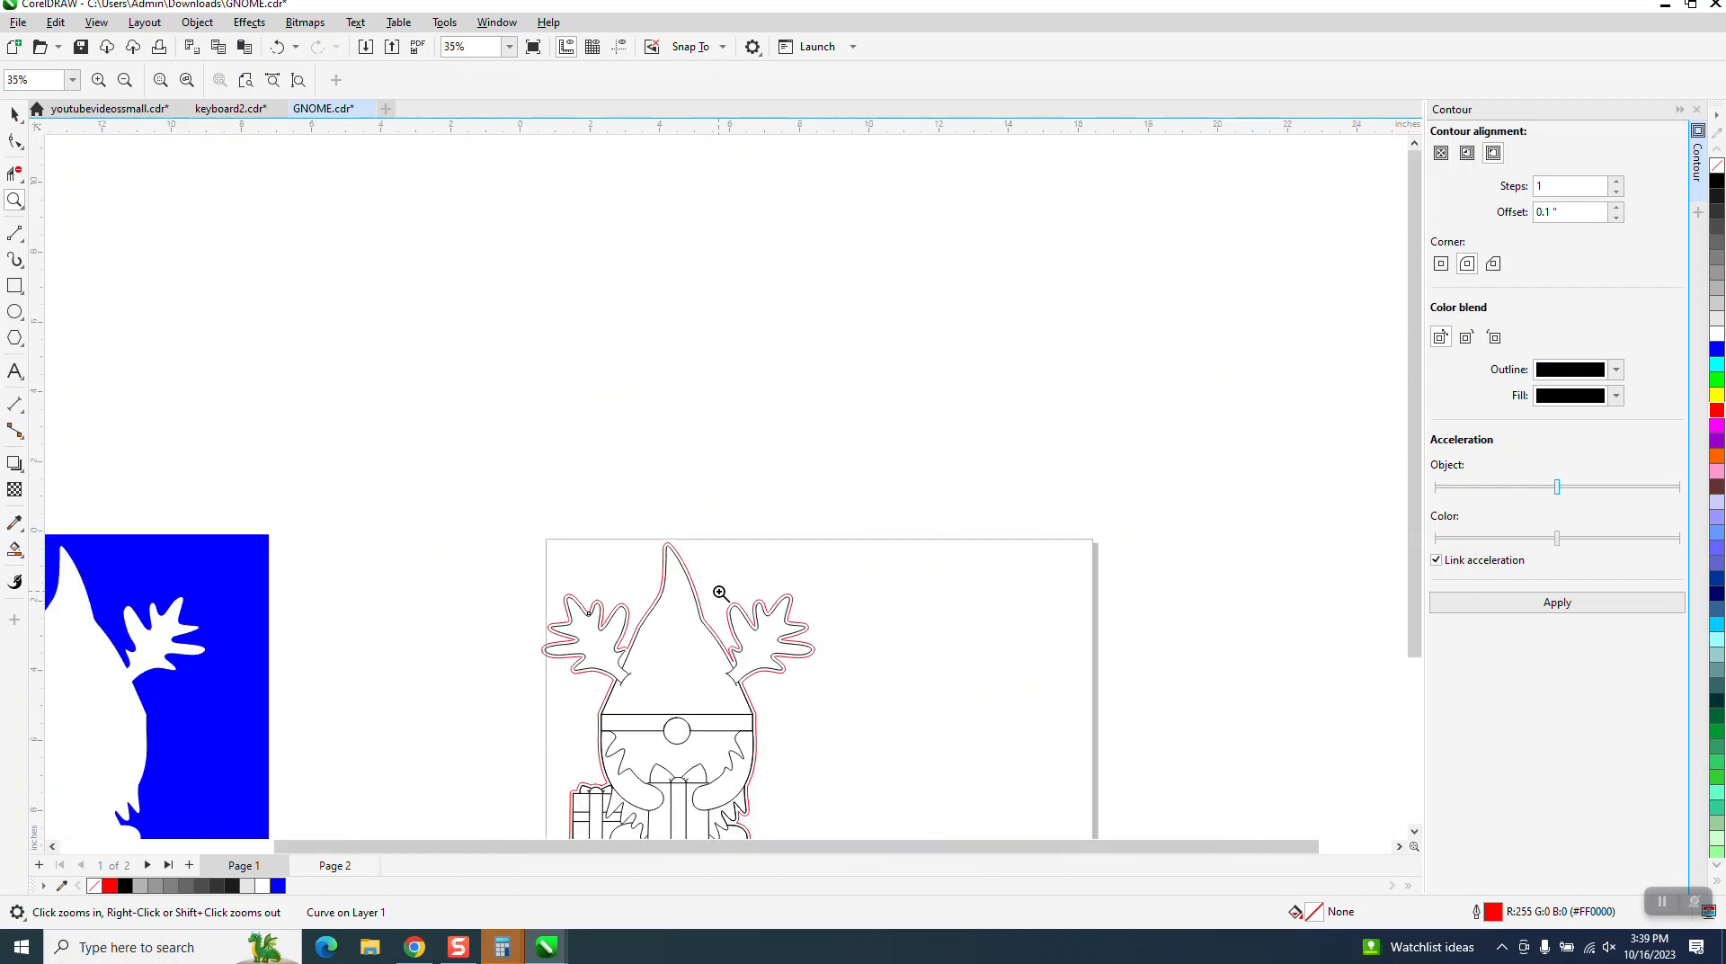
pyautogui.moveTo(520, 546); pyautogui.dragTo(828, 803)
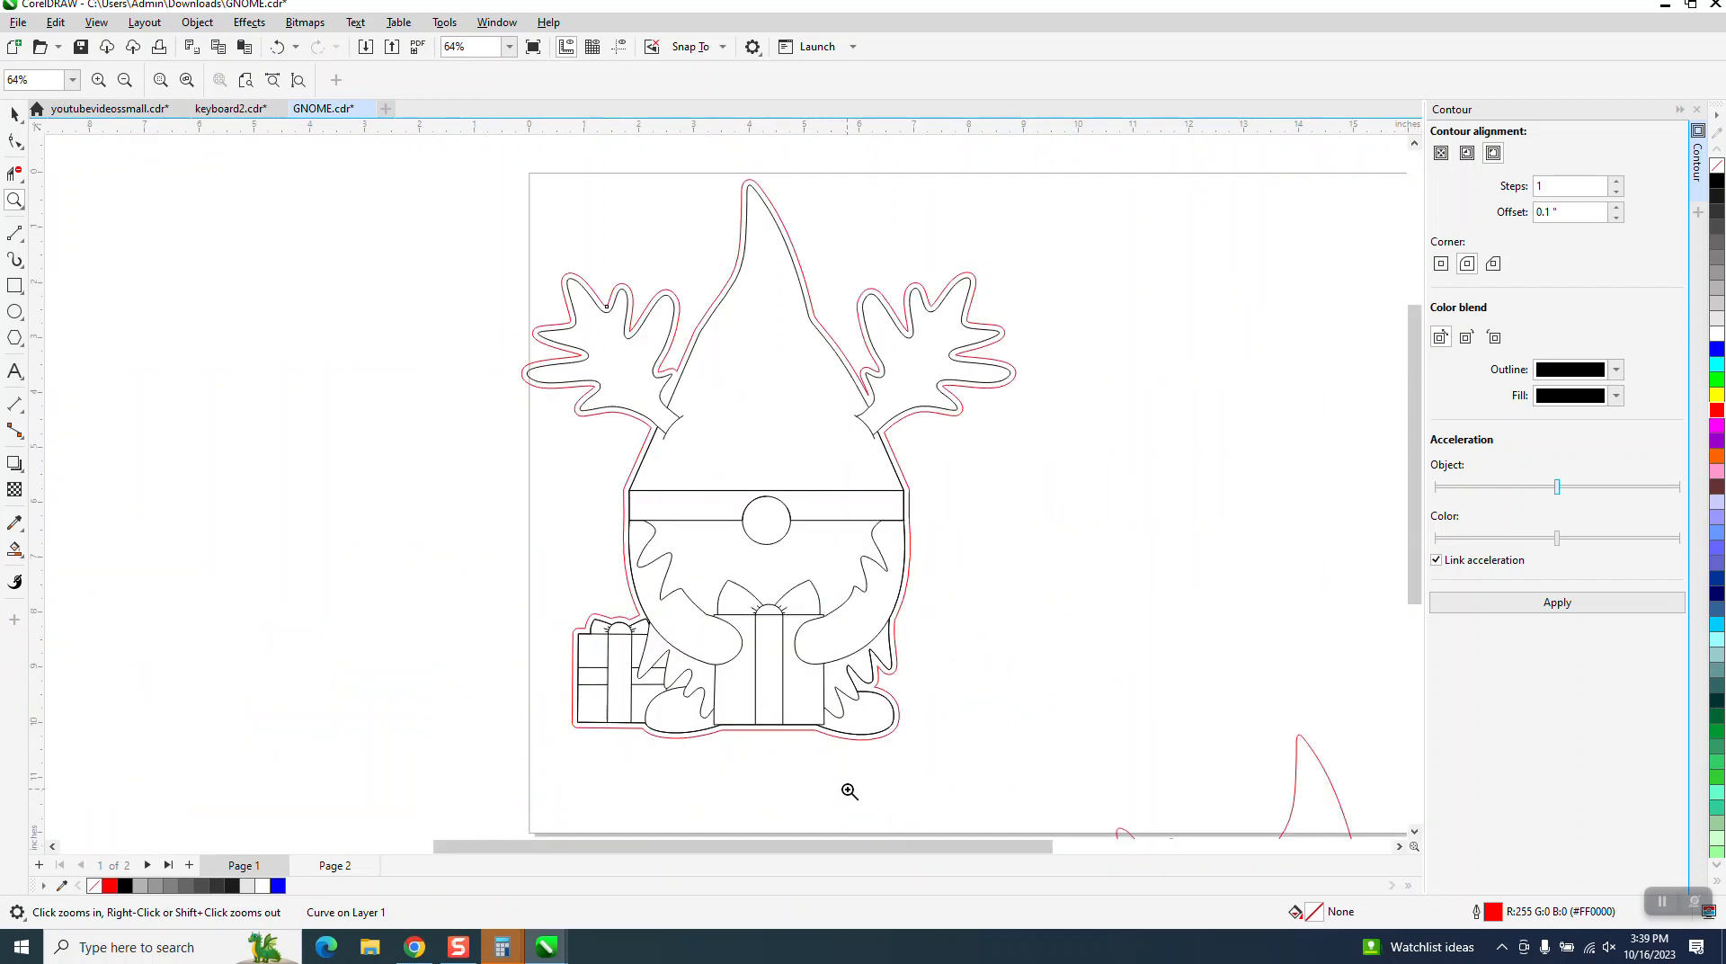